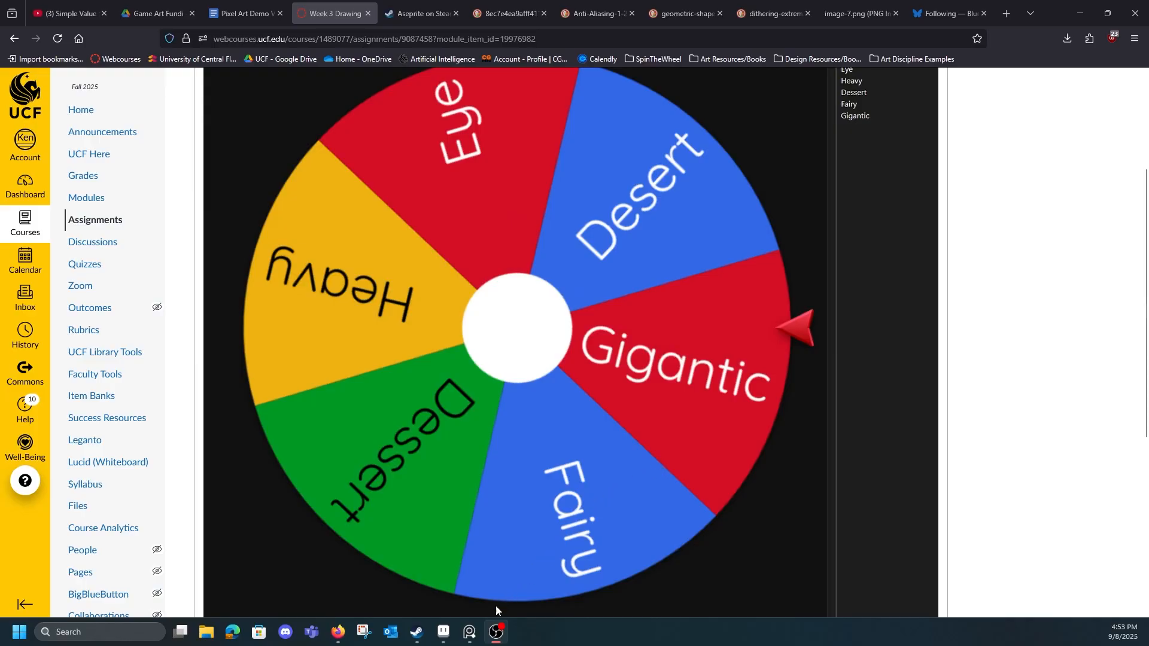
- Switch to the cactus reference board and look over the saguaro photos and the cactus paintings beneath them
left_click(470, 631)
scroll(512, 314, "down", 4)
scroll(508, 360, "up", 2)
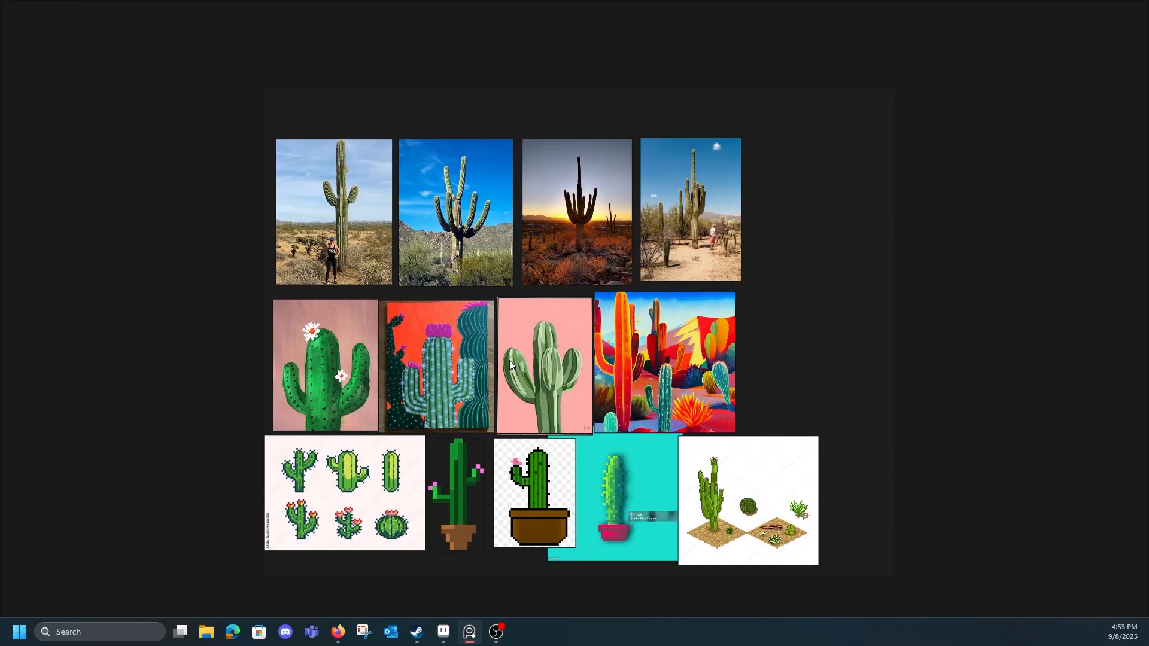
scroll(509, 361, "up", 2)
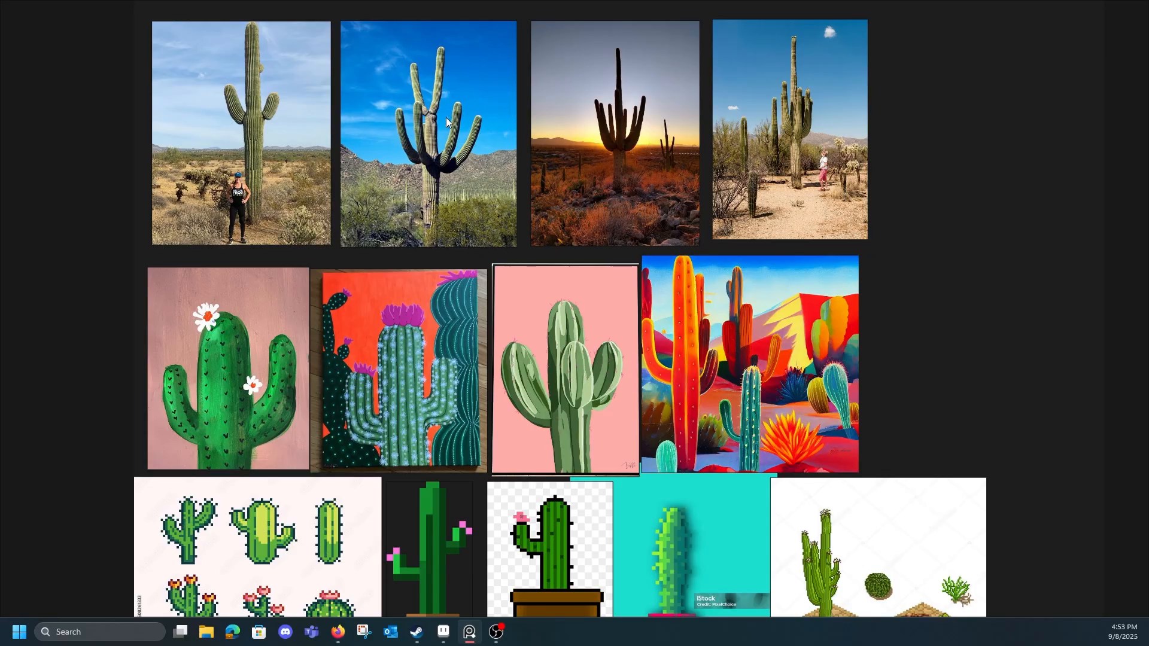
scroll(338, 241, "up", 2)
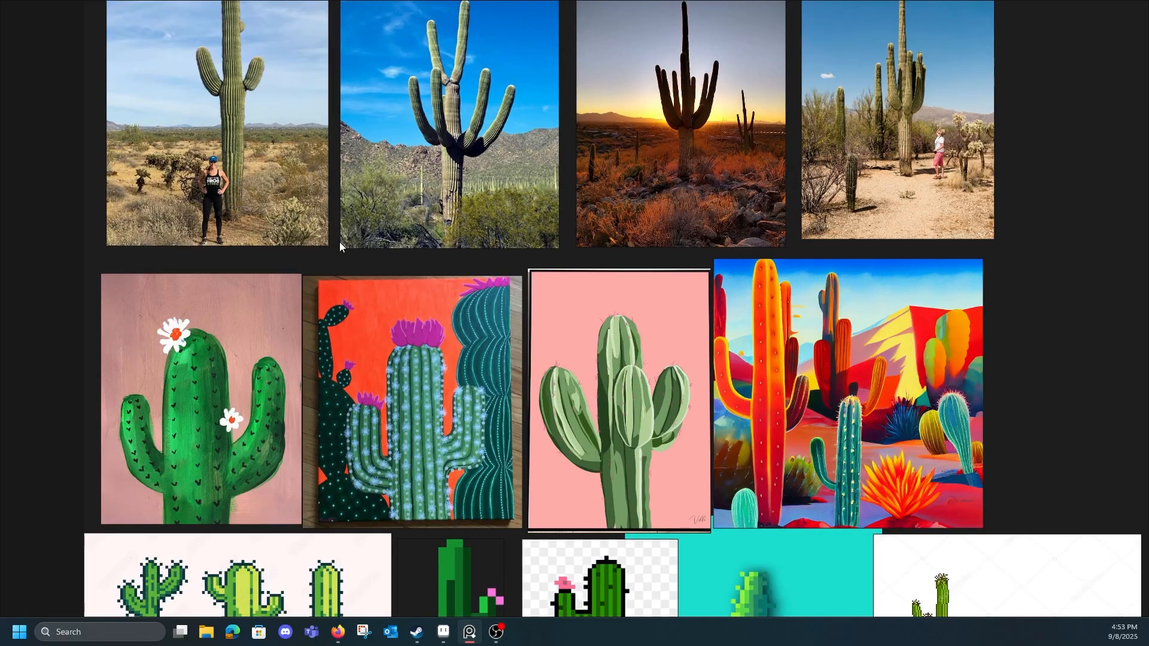
scroll(339, 242, "down", 3)
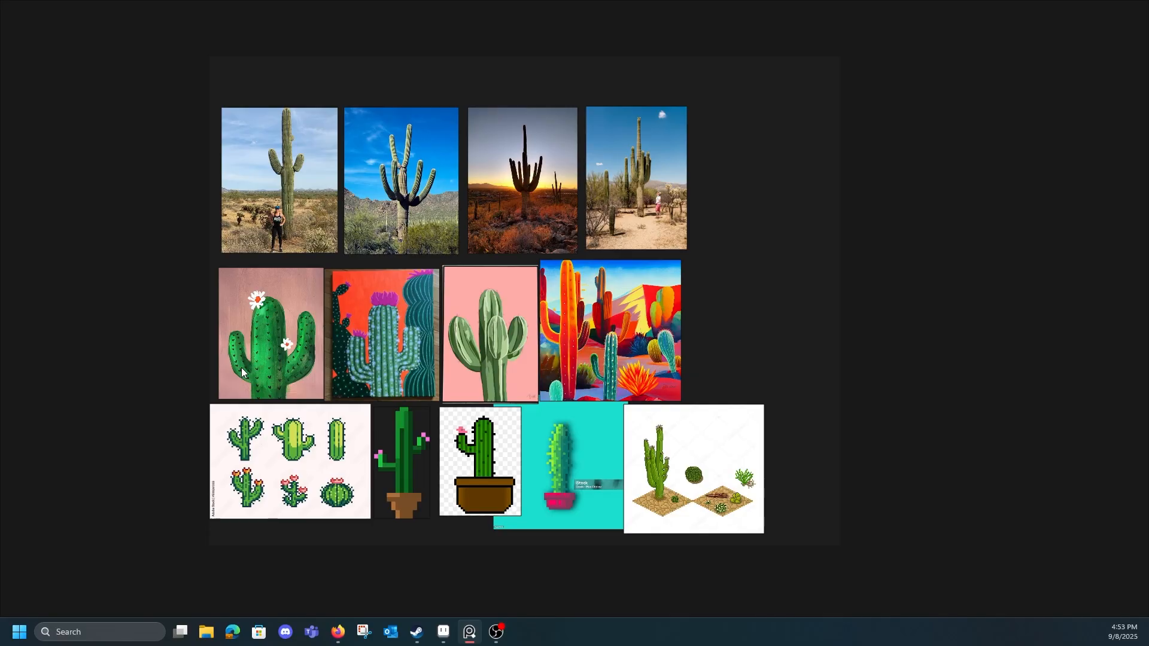
scroll(405, 293, "up", 3)
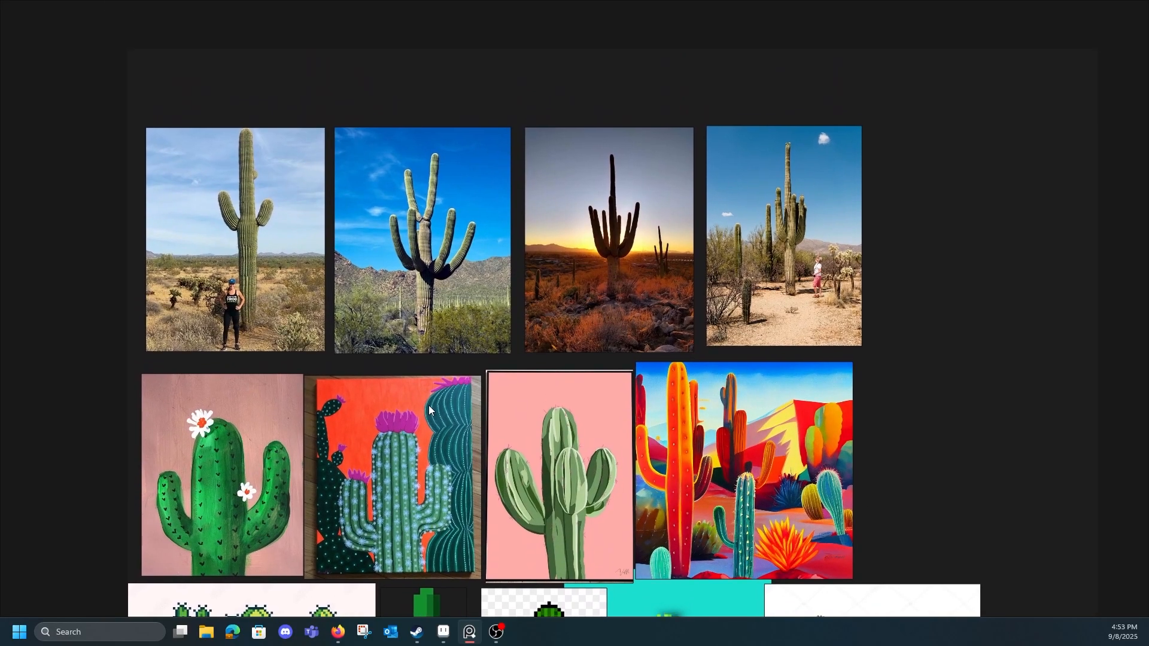
scroll(414, 412, "up", 3)
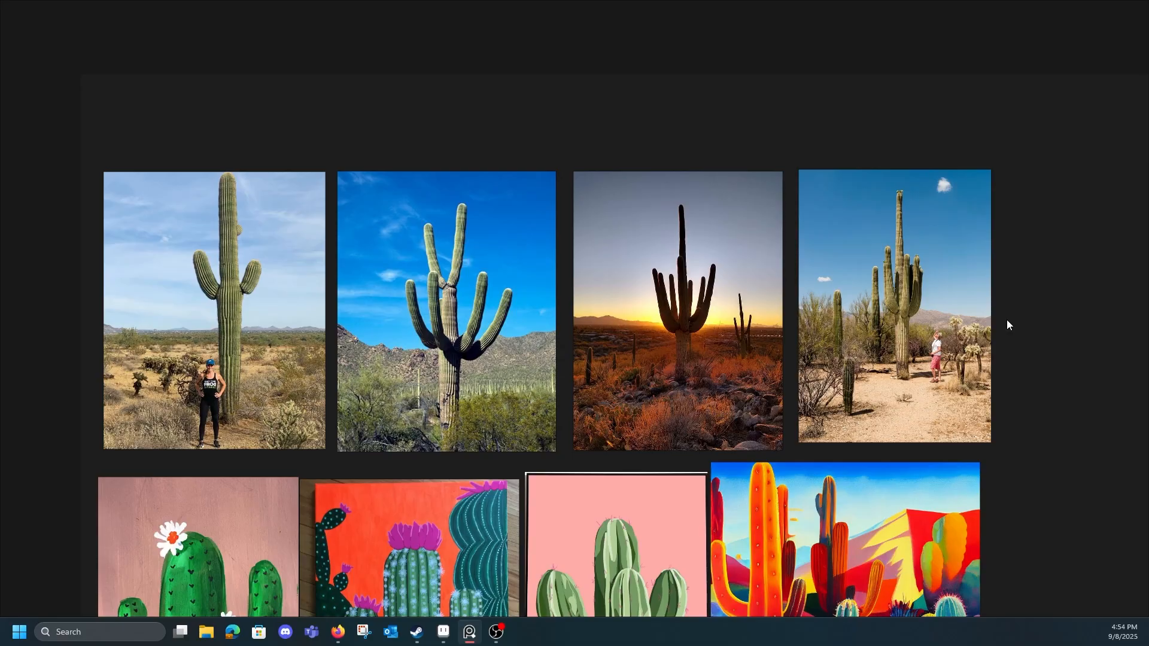
scroll(325, 339, "up", 2)
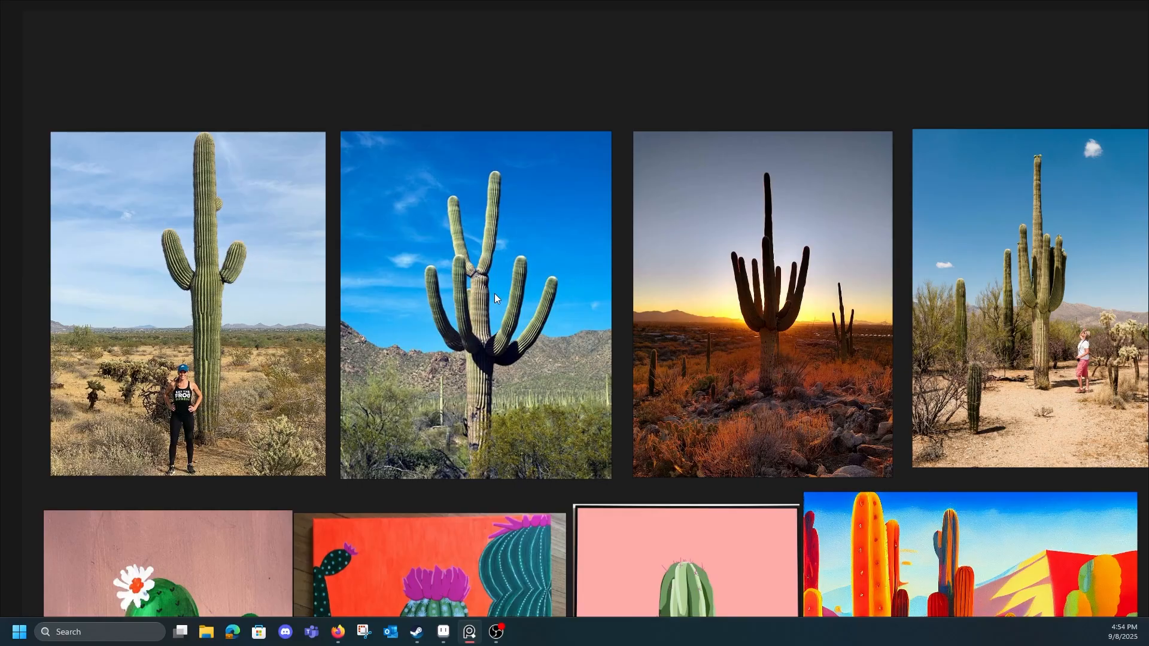
scroll(346, 389, "down", 3)
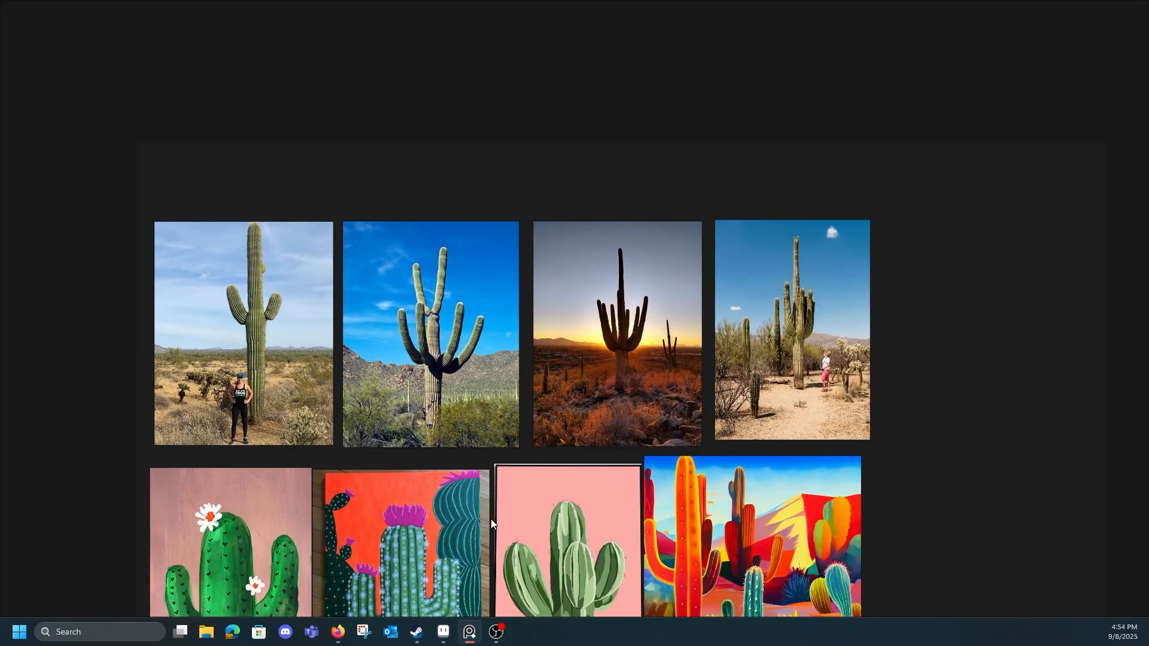
scroll(493, 329, "up", 3)
scroll(717, 389, "down", 2)
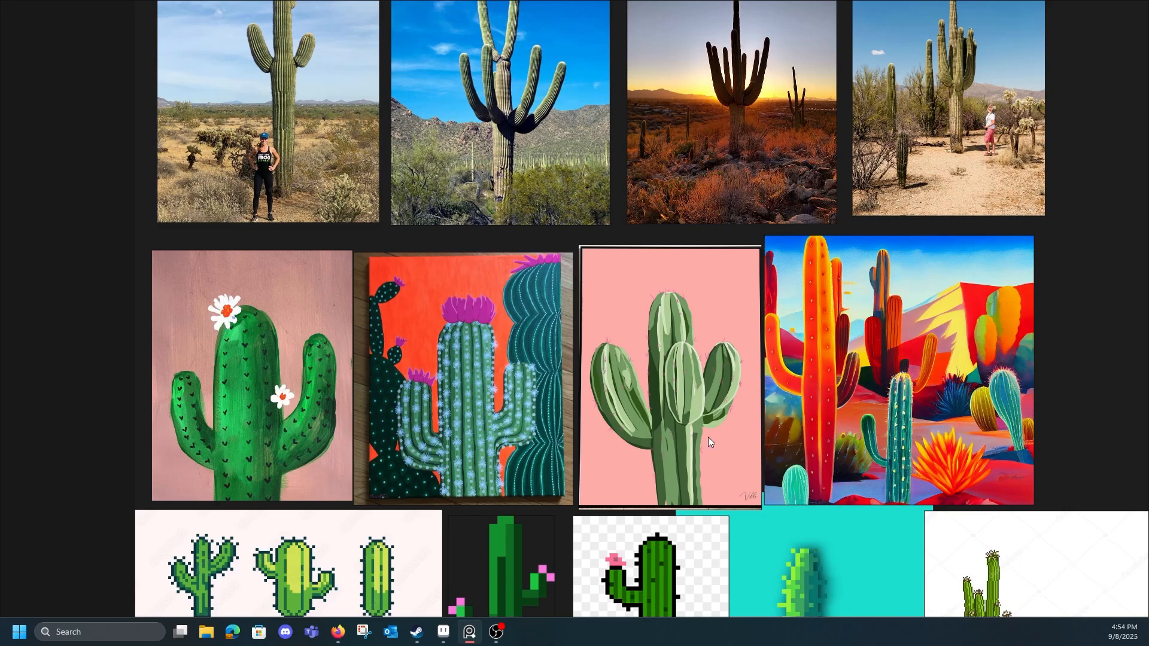
scroll(695, 336, "up", 2)
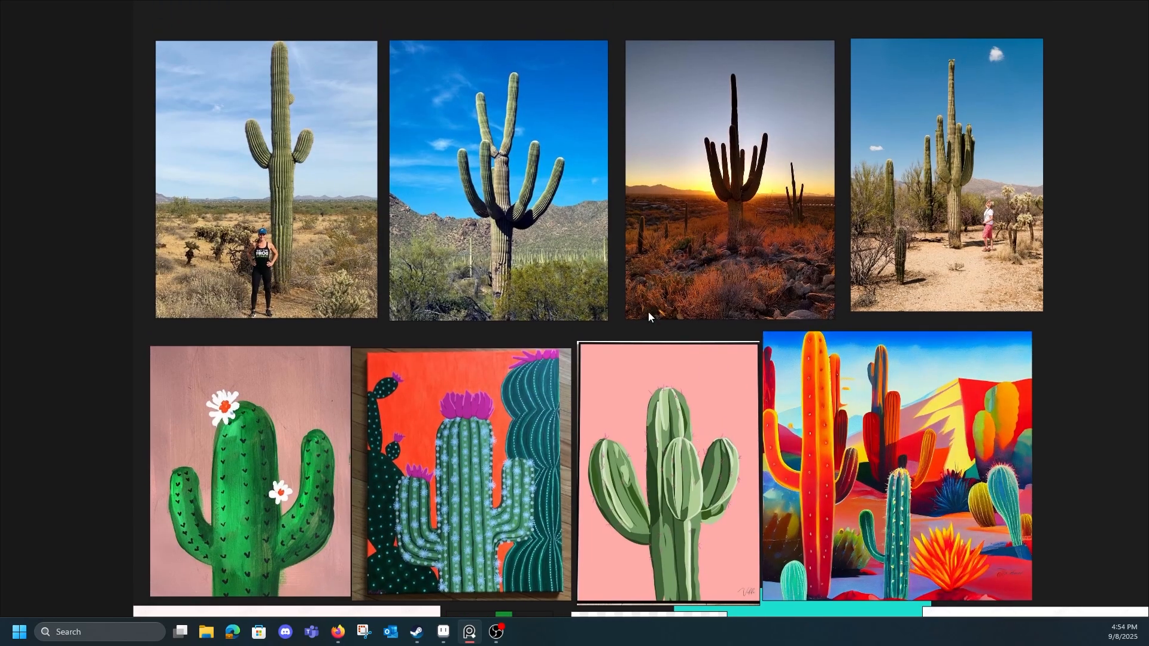
- Examine the real saguaro photos up close, comparing the trunk and arm shapes with the stylized paintings
left_click_drag(720, 399, 744, 376)
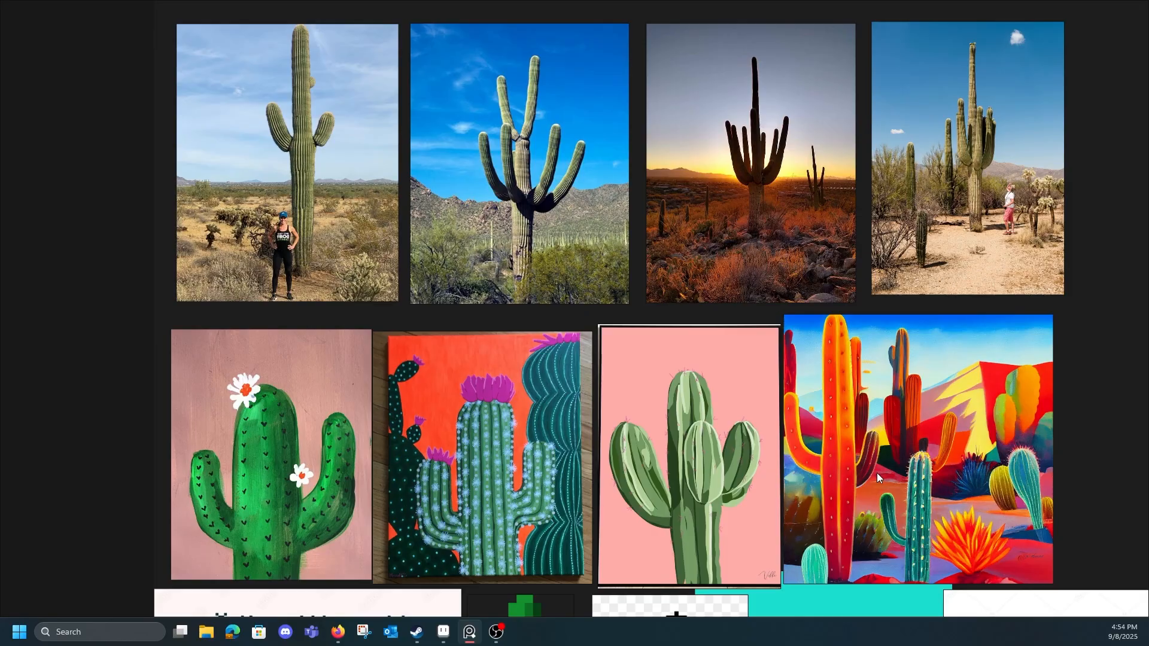
left_click_drag(797, 373, 799, 468)
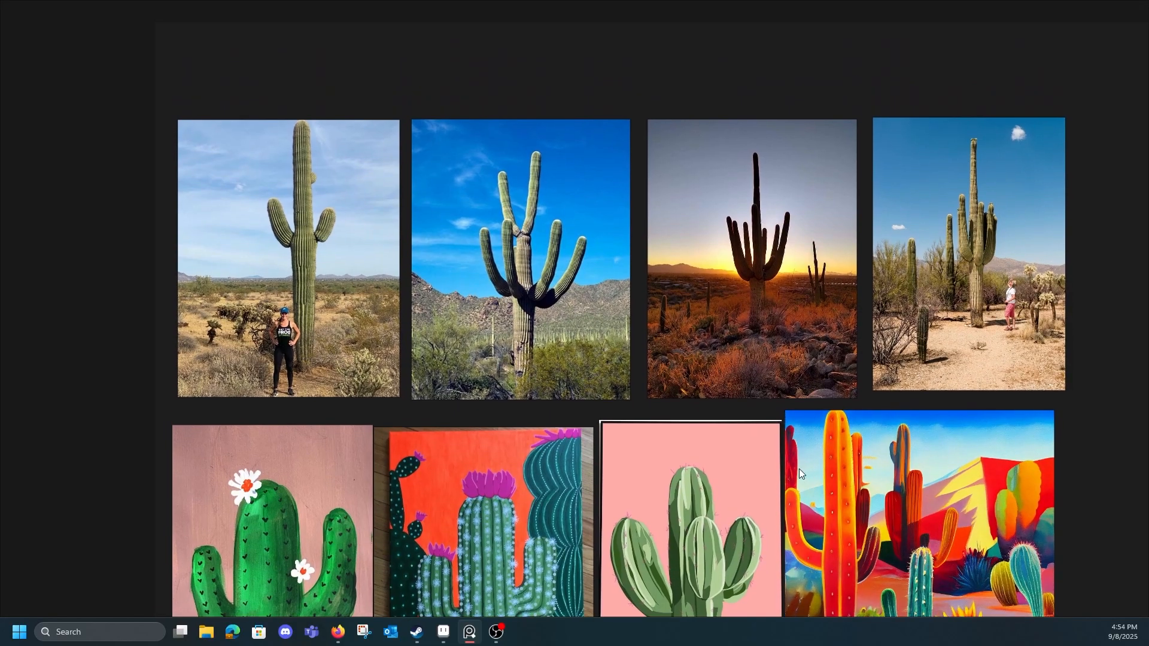
scroll(296, 282, "up", 3)
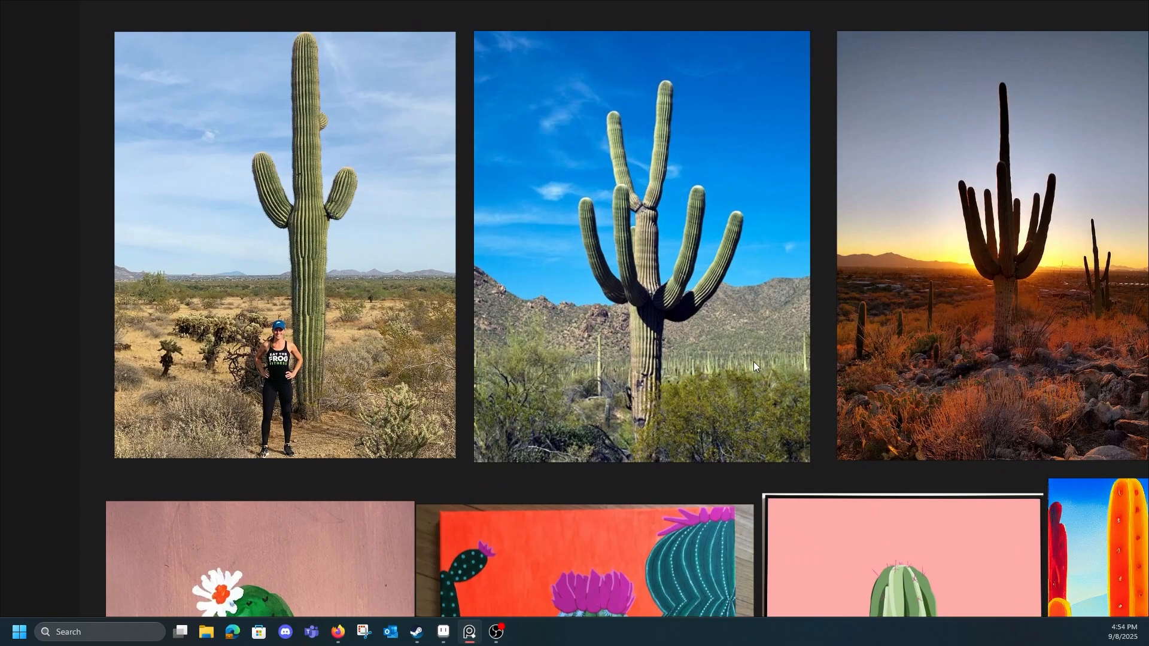
scroll(973, 322, "down", 2)
left_click_drag(975, 322, 715, 252)
scroll(778, 330, "down", 1)
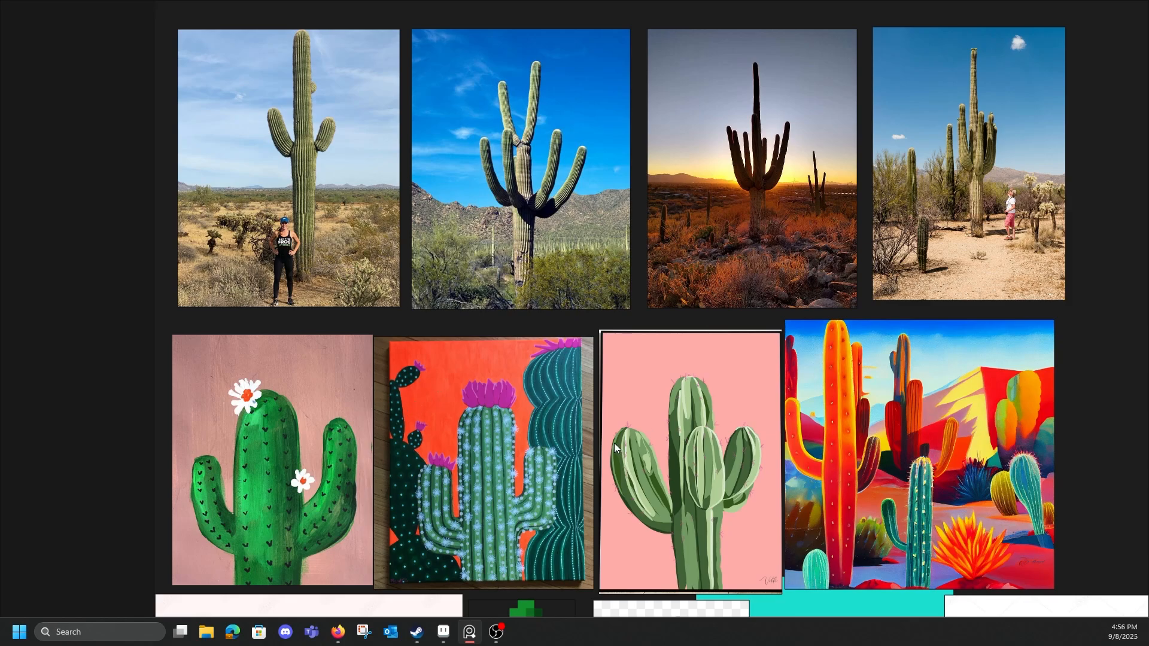
- Examine the pixel-art cactus examples in the lowest row of the reference board alongside the painted cacti
scroll(612, 441, "down", 2)
left_click_drag(613, 437, 617, 229)
scroll(651, 417, "up", 2)
left_click_drag(650, 417, 612, 366)
scroll(603, 384, "down", 1)
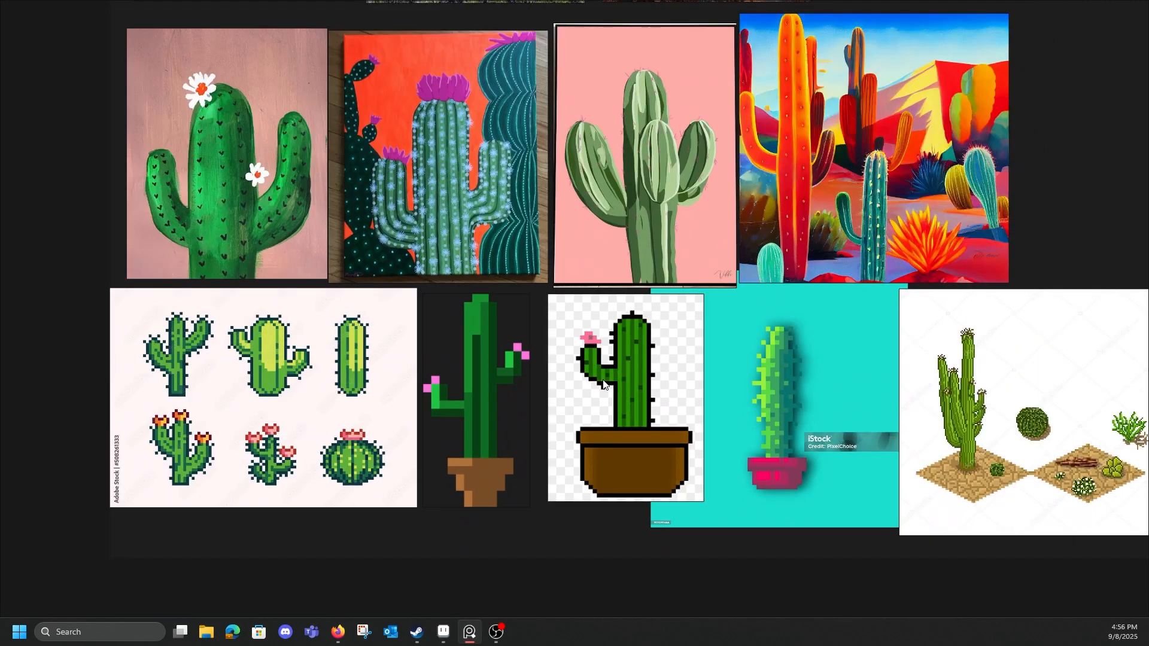
scroll(604, 384, "down", 1)
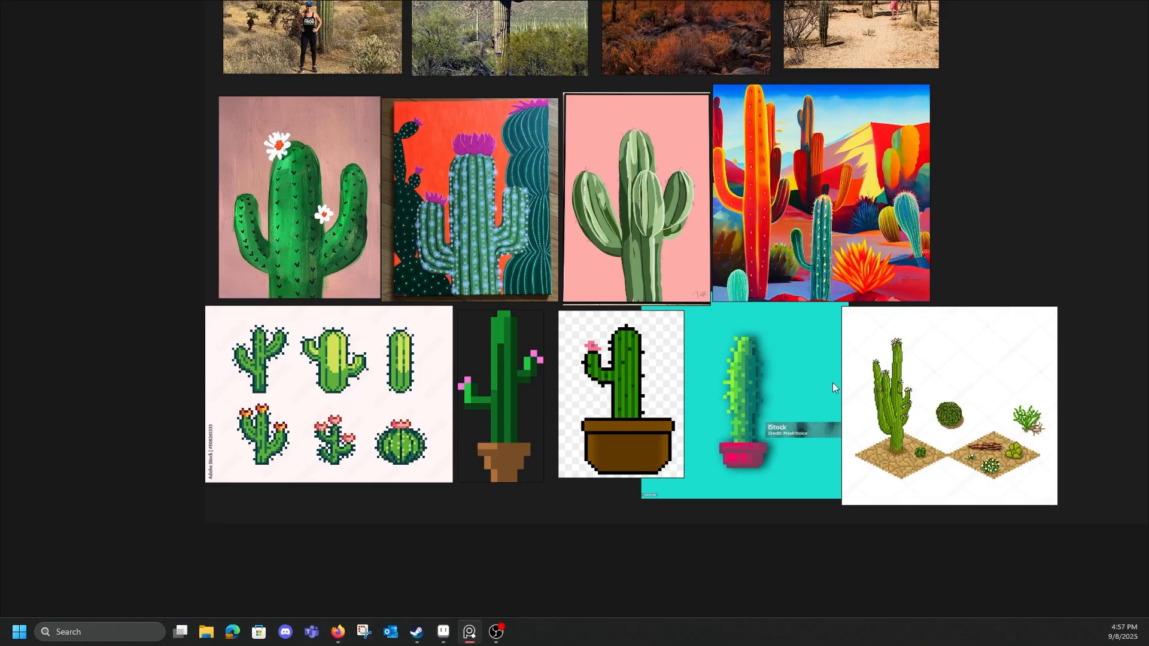
left_click_drag(730, 375, 701, 444)
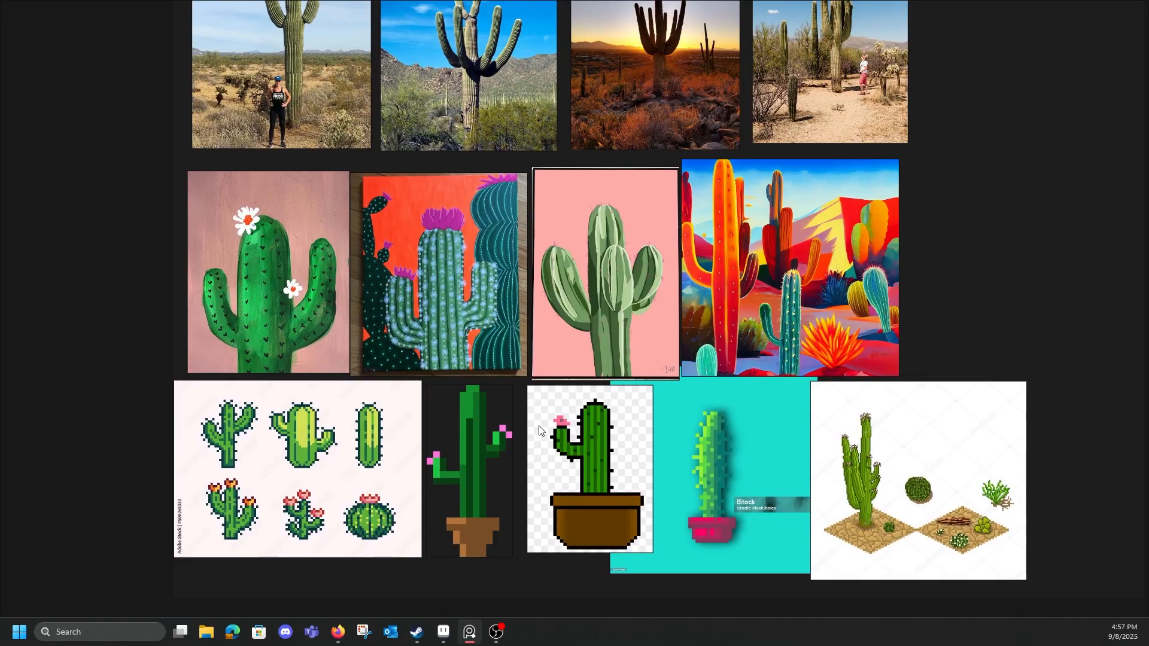
- Show the blank sprite in Aseprite, and switch to the browser to view Aseprite's Steam store page
left_click(452, 631)
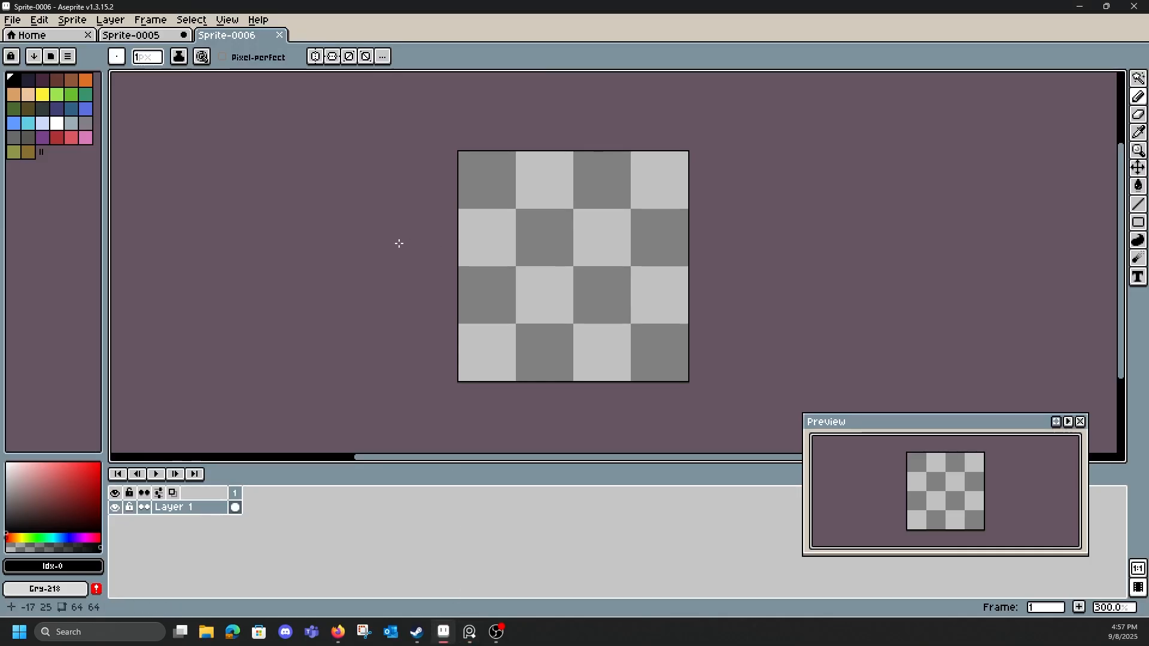
mouse_move(350, 634)
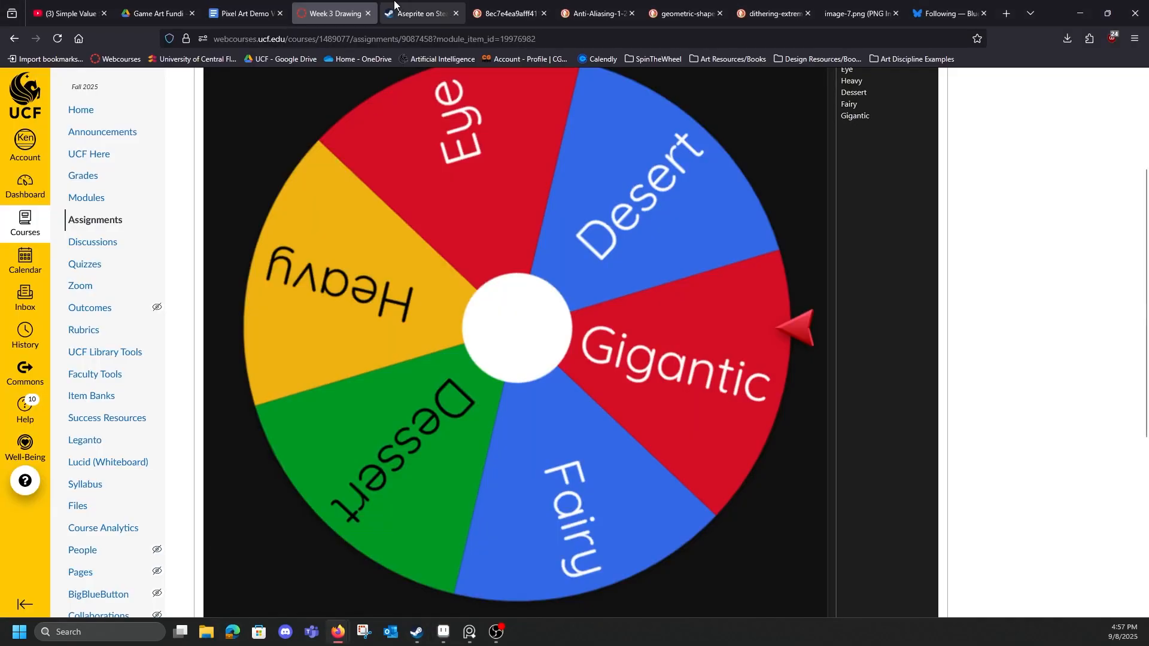
left_click(278, 571)
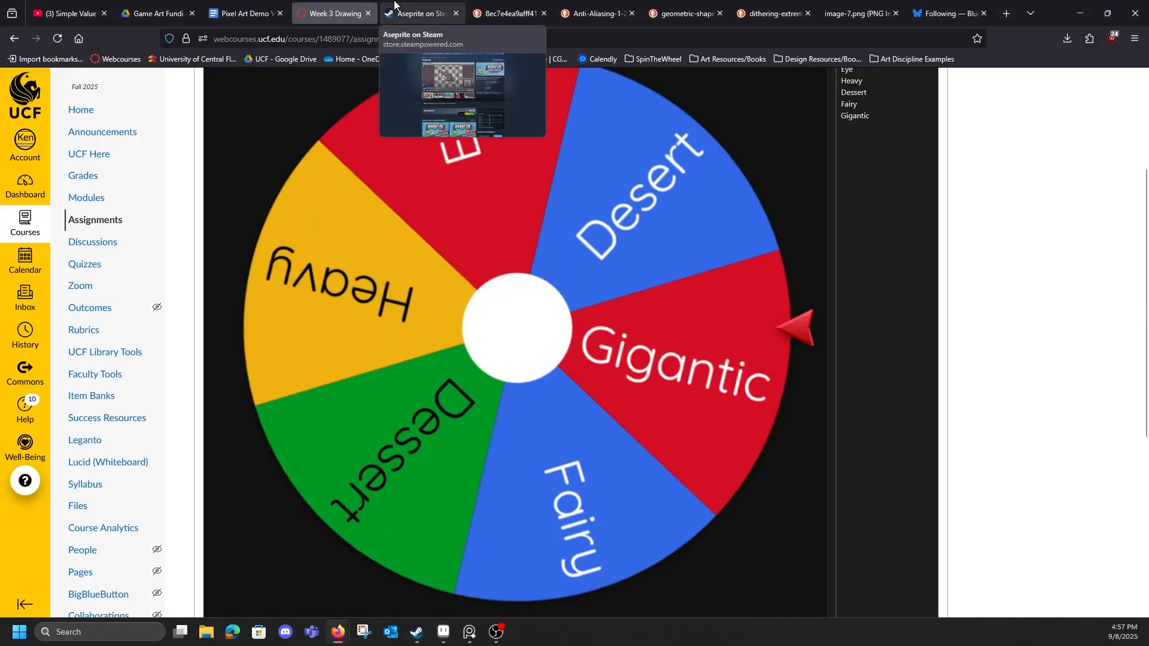
left_click(419, 13)
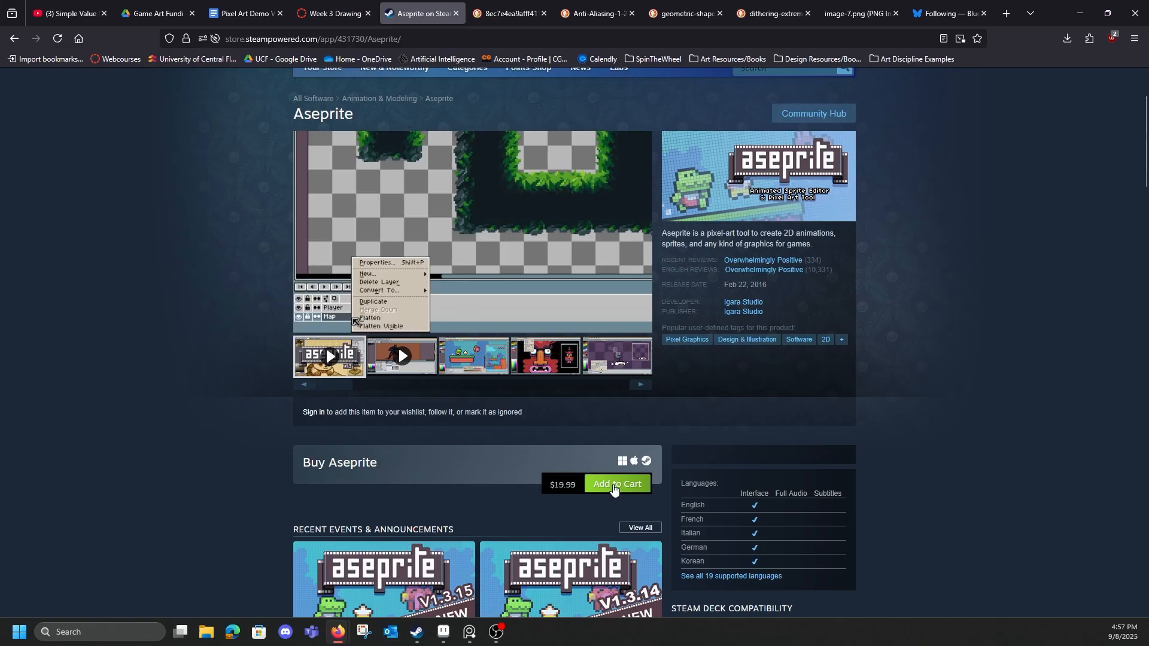
- Preview the Aseprite trailer on the store page, skipping back to about 0:54 and ahead to a later part
scroll(461, 469, "down", 1)
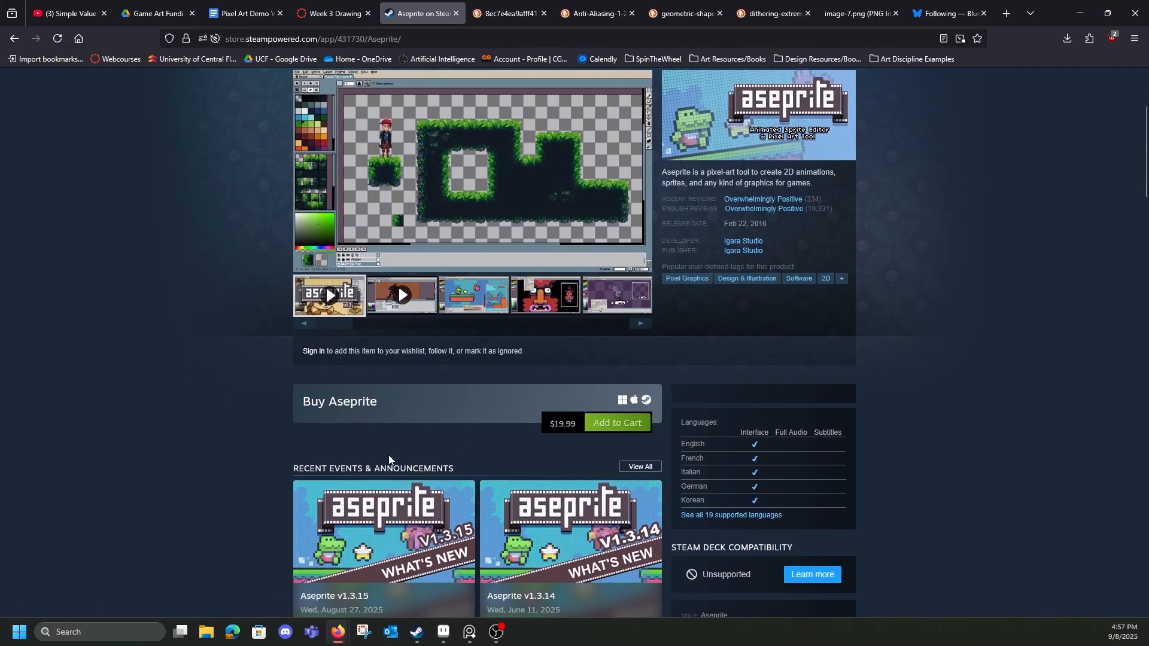
scroll(190, 489, "up", 1)
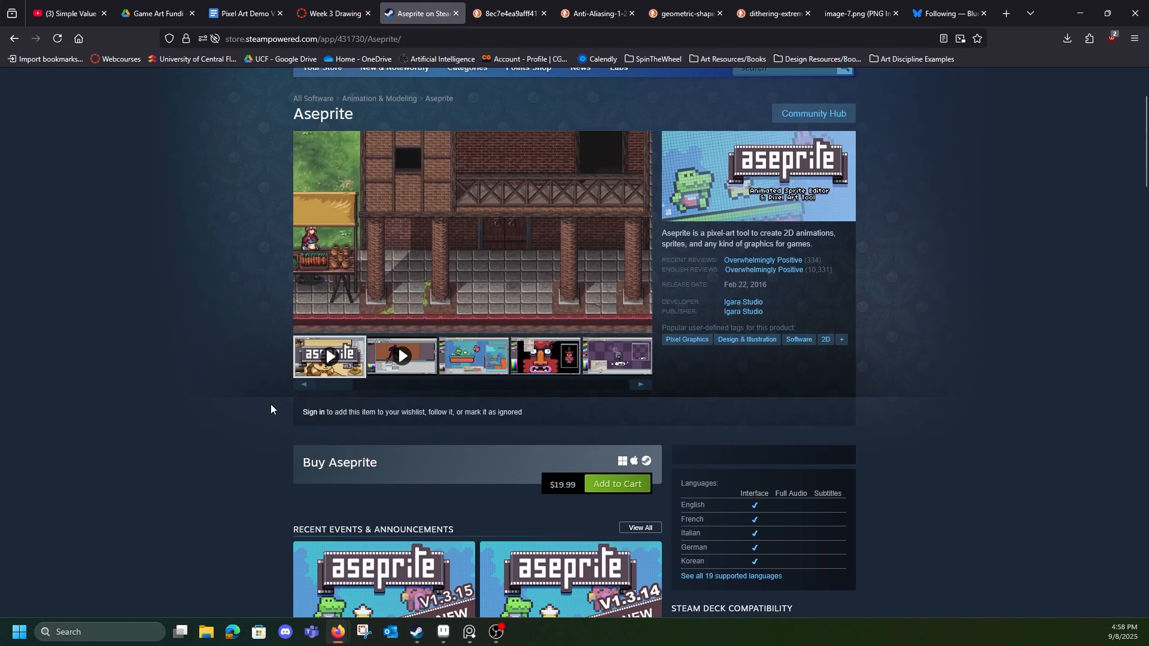
scroll(242, 410, "up", 1)
scroll(241, 410, "down", 1)
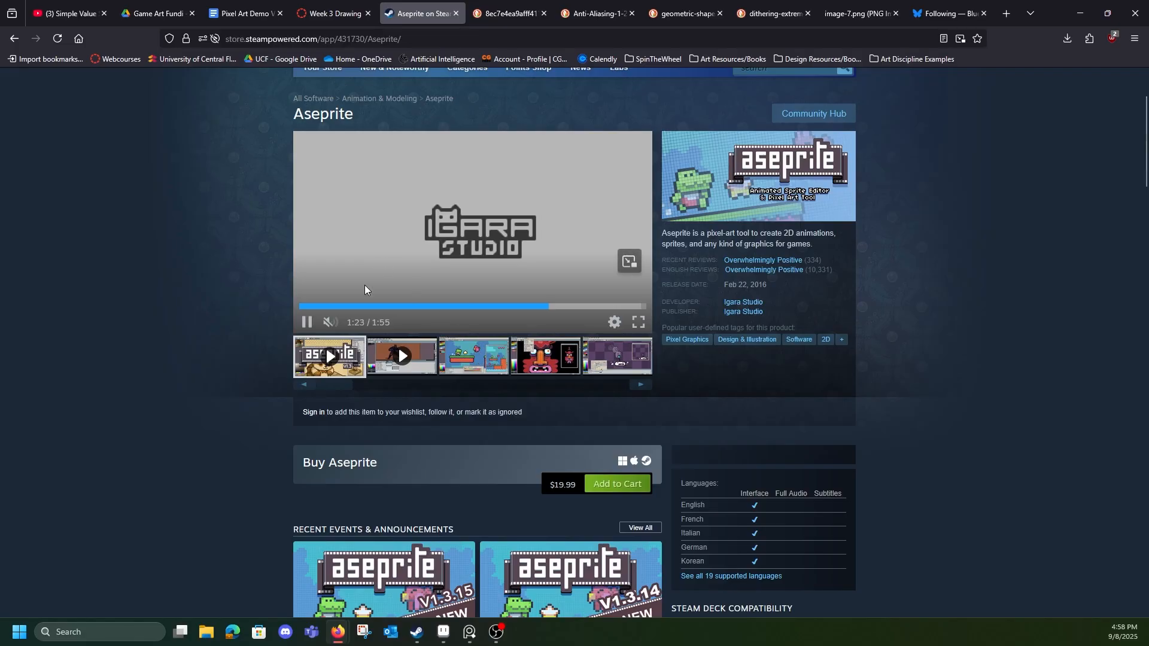
left_click(462, 306)
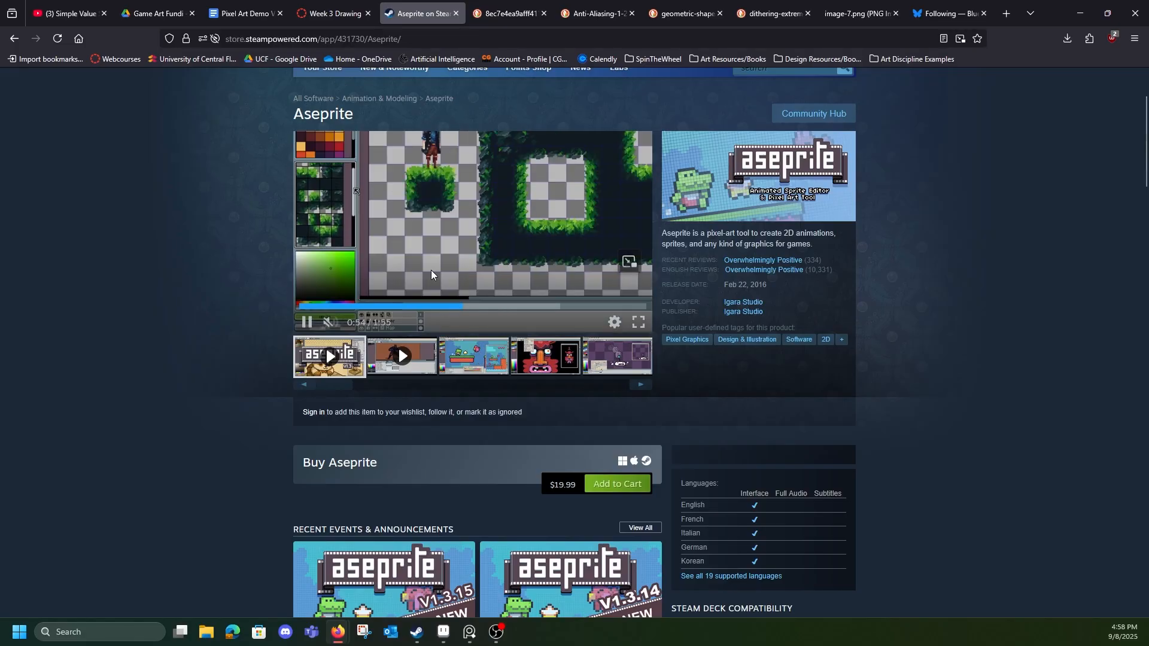
left_click(541, 306)
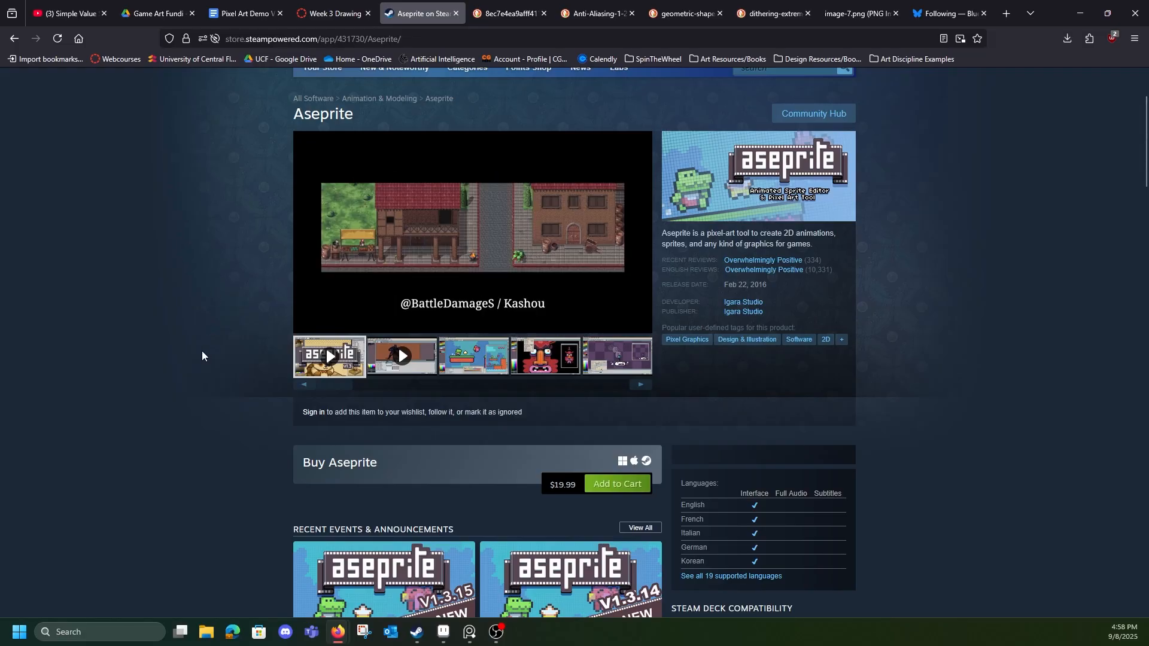
- Read the About This Software section and the features list on the Aseprite store page
scroll(202, 351, "down", 4)
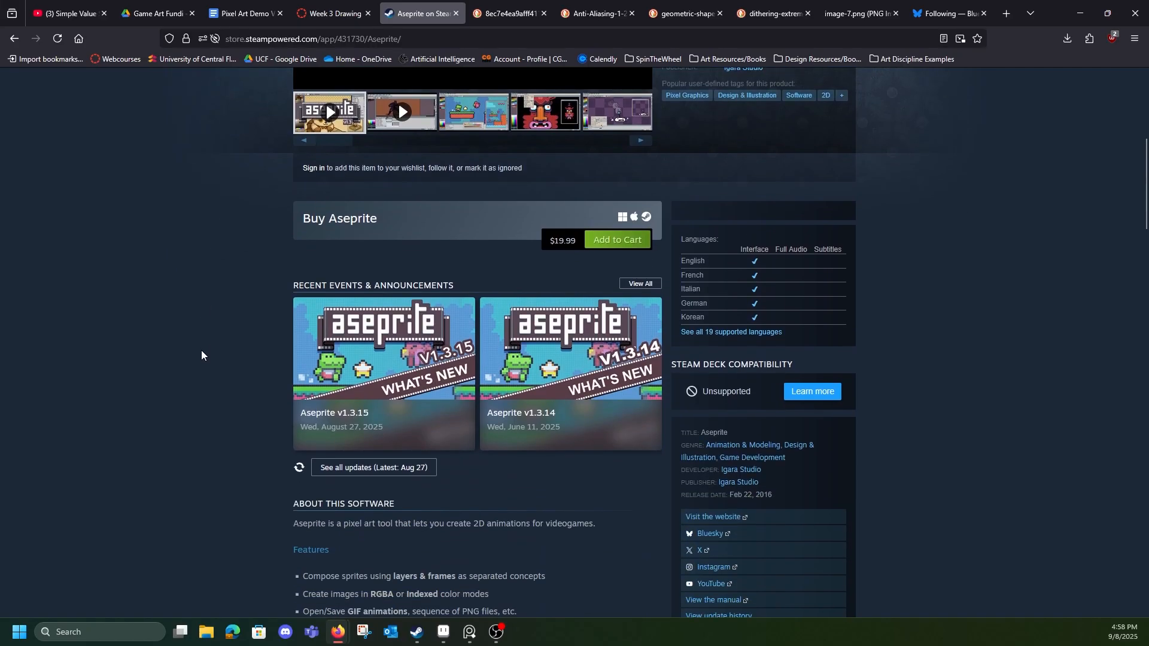
scroll(187, 346, "down", 3)
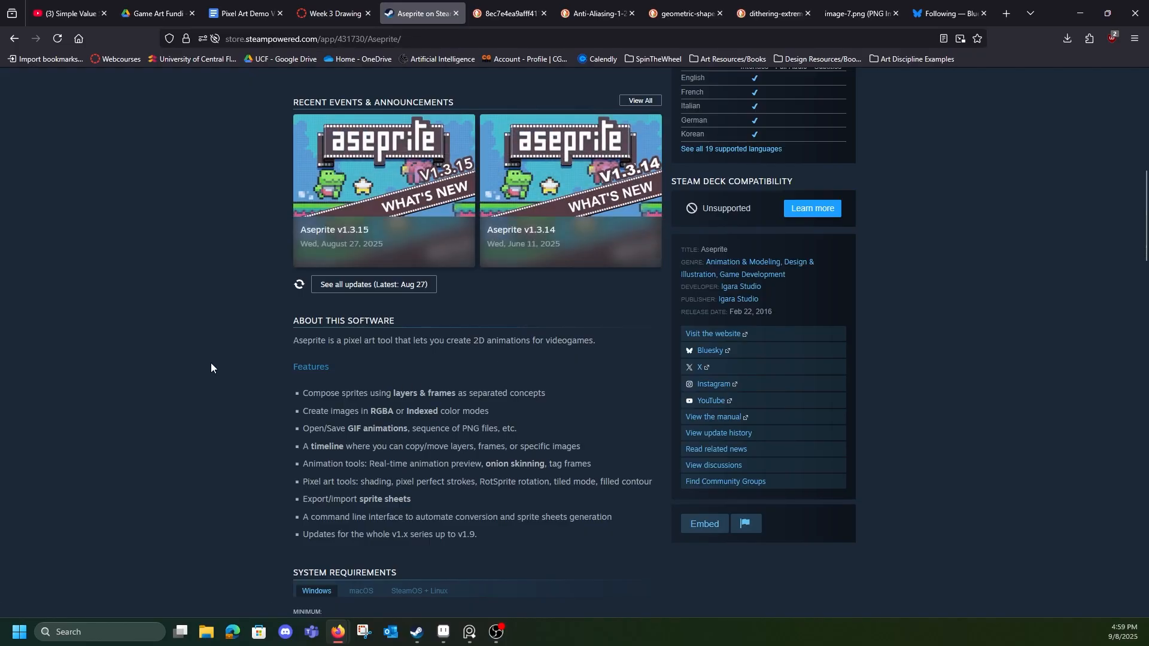
scroll(204, 362, "down", 1)
scroll(203, 365, "up", 9)
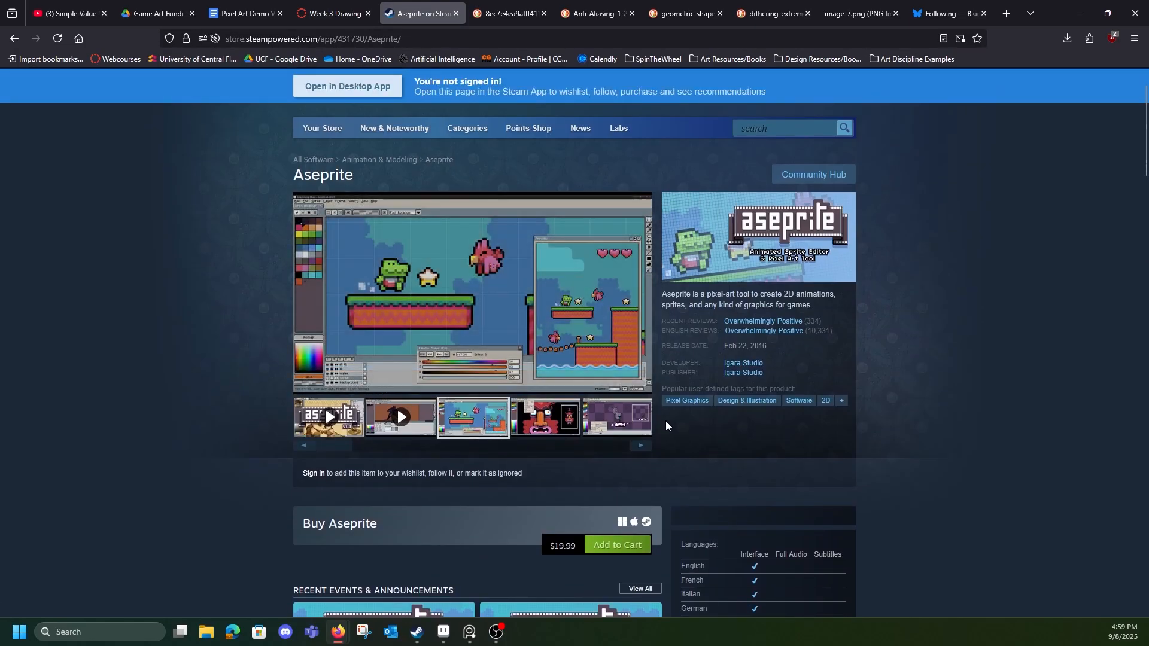
- Browse the store page's screenshot gallery to its end and view the tiled serpent pattern screenshot
left_click(640, 446)
left_click(640, 445)
left_click(640, 445)
left_click(640, 445)
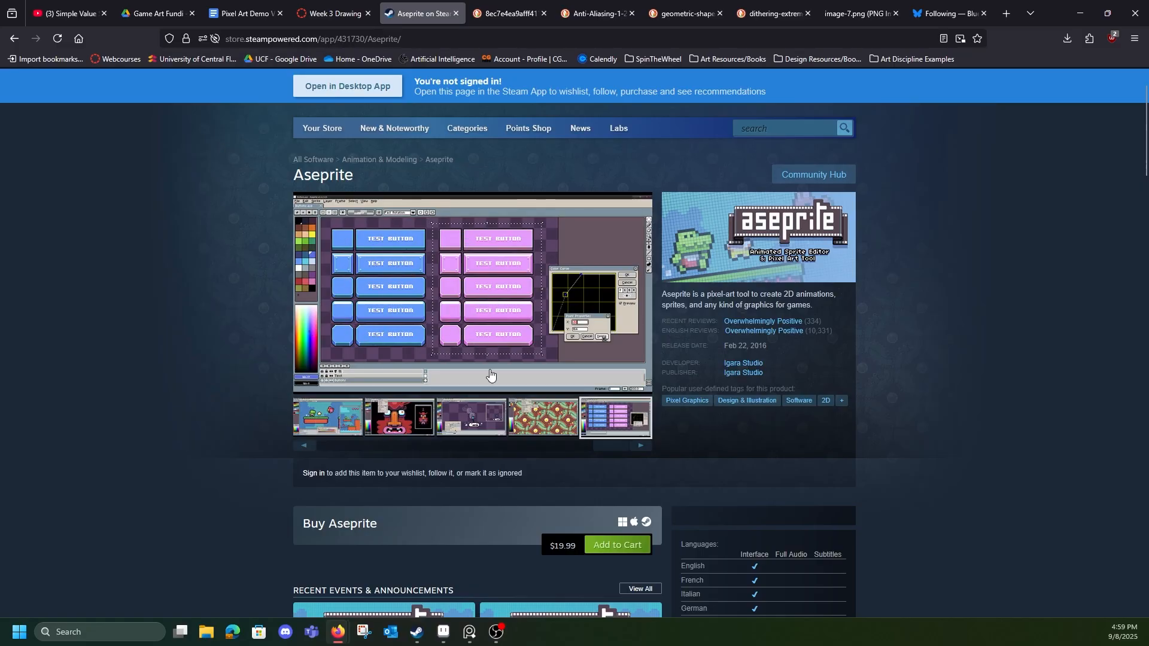
left_click(524, 414)
- Review the purchase section and the recent announcements on the Aseprite store page
scroll(179, 324, "down", 1)
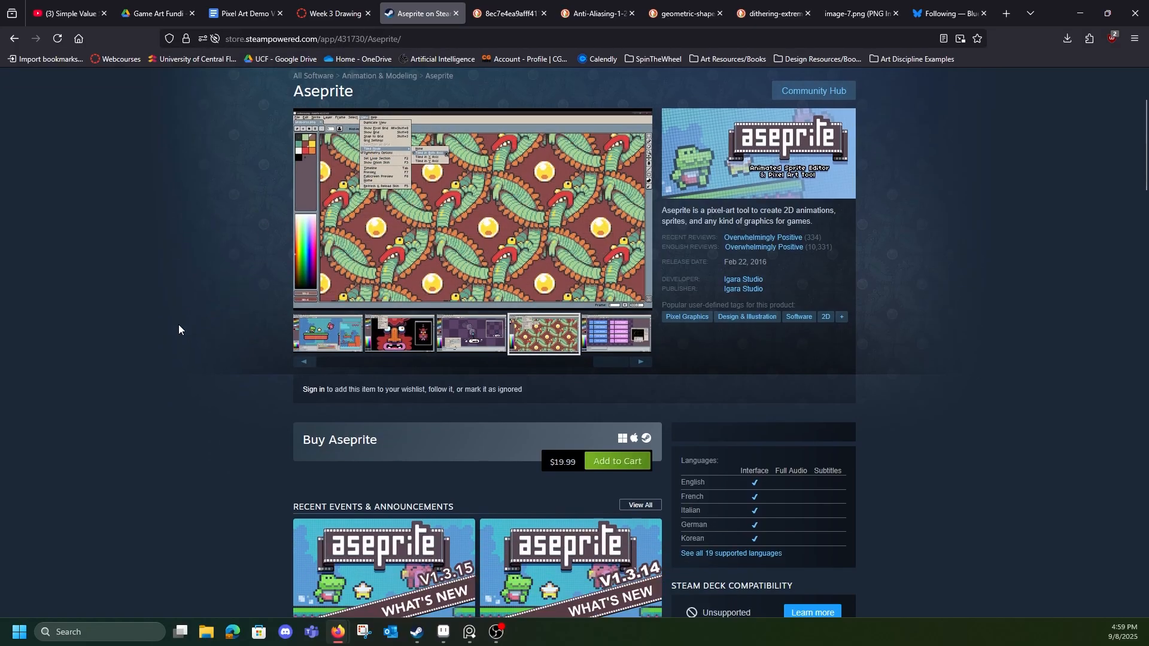
scroll(179, 324, "down", 1)
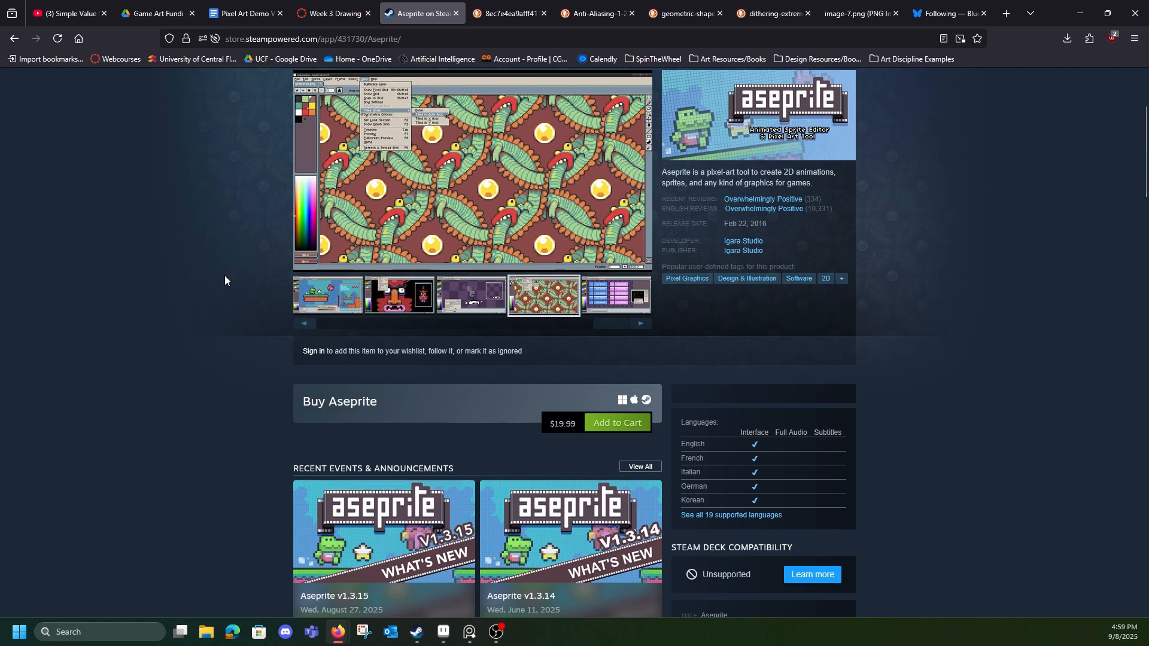
scroll(224, 275, "down", 3)
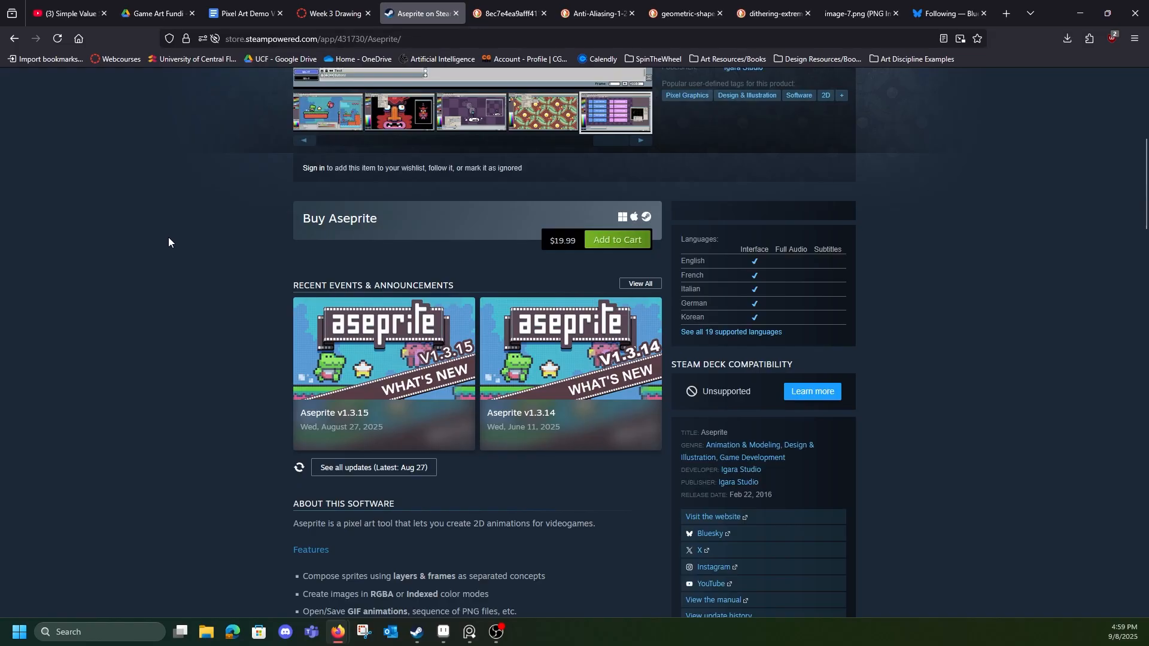
scroll(166, 235, "up", 1)
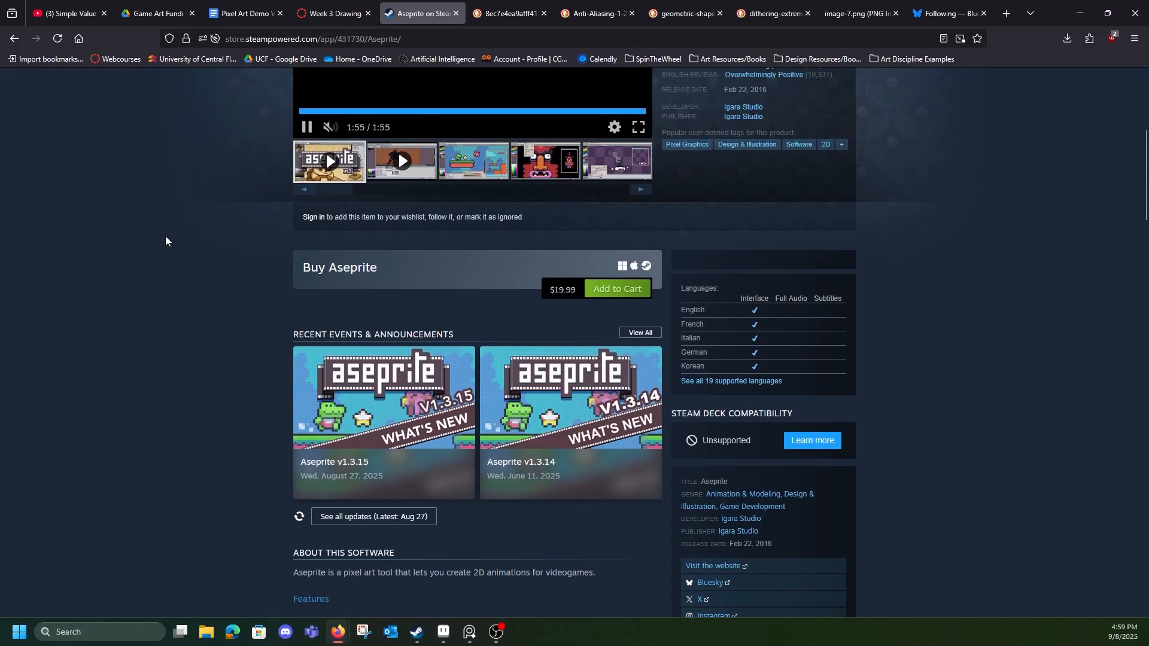
scroll(165, 237, "up", 1)
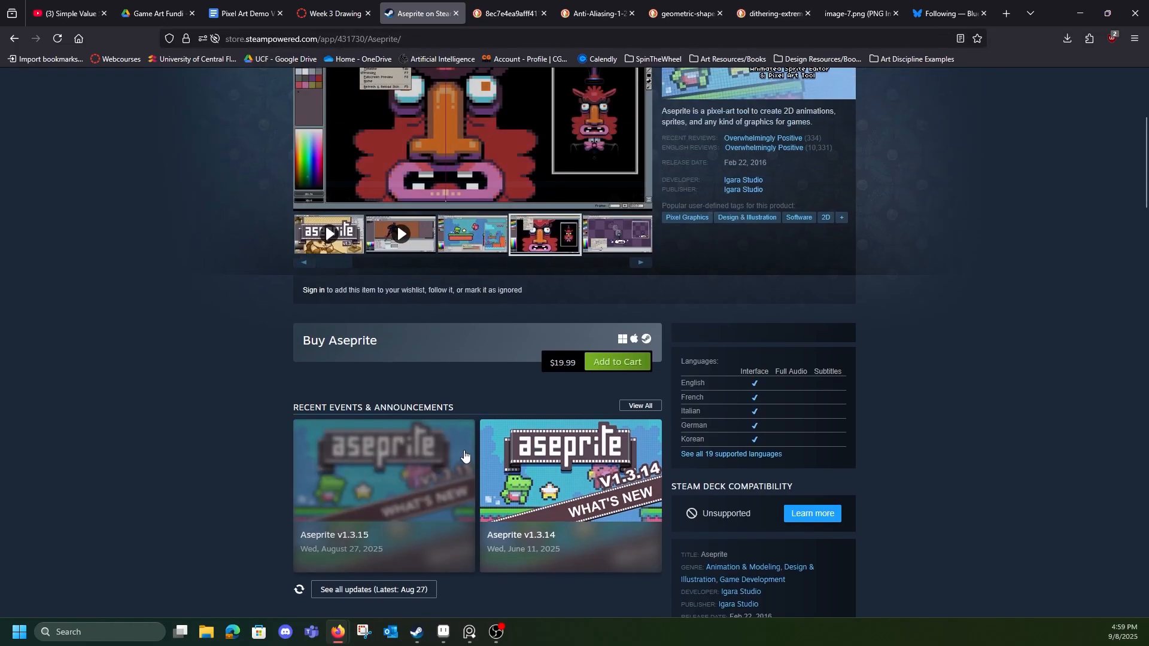
- Switch to Aseprite and bring up the blank 64 × 64 canvas of Sprite-0006 for drawing
left_click(446, 633)
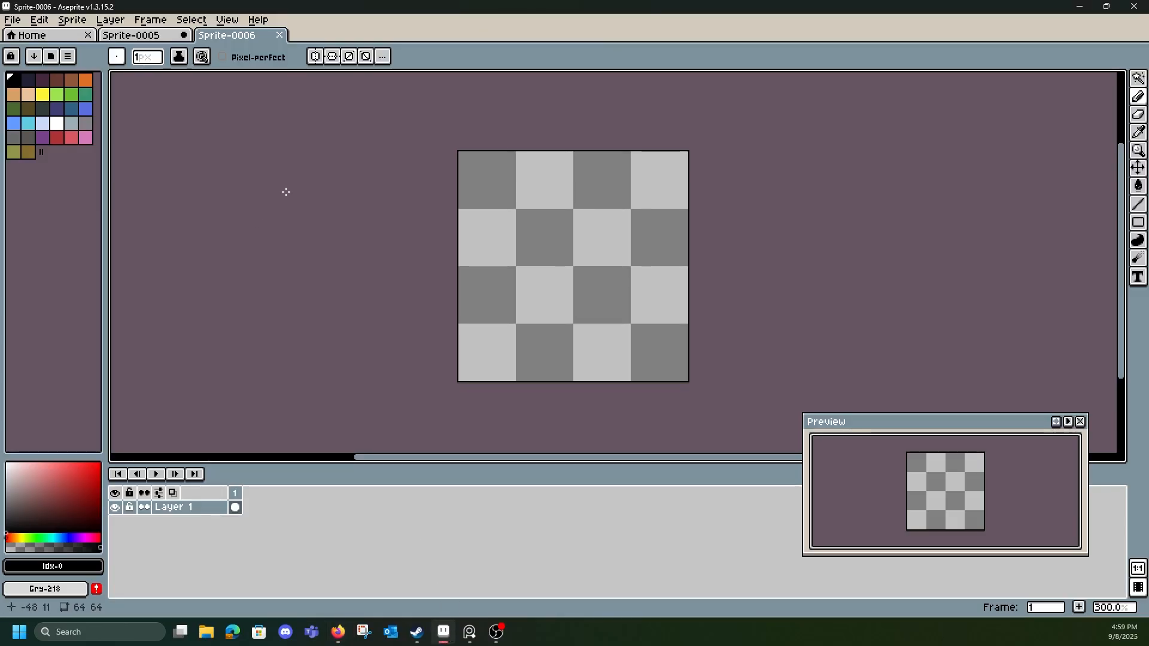
left_click_drag(285, 192, 263, 202)
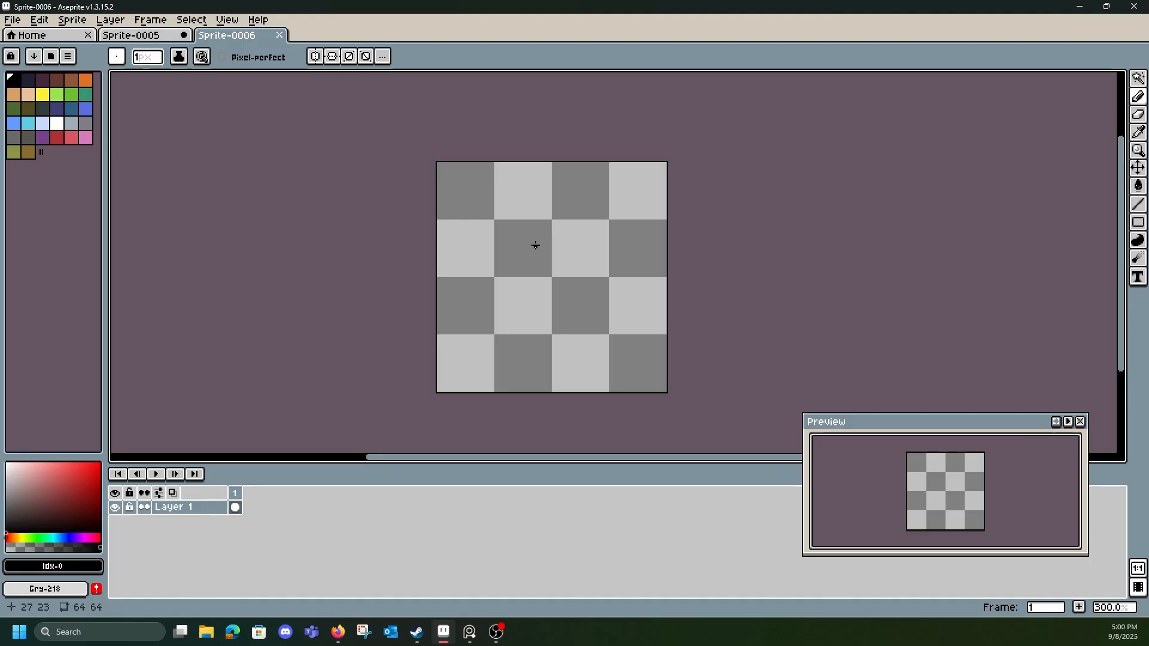
left_click_drag(533, 244, 526, 245)
scroll(526, 305, "up", 1)
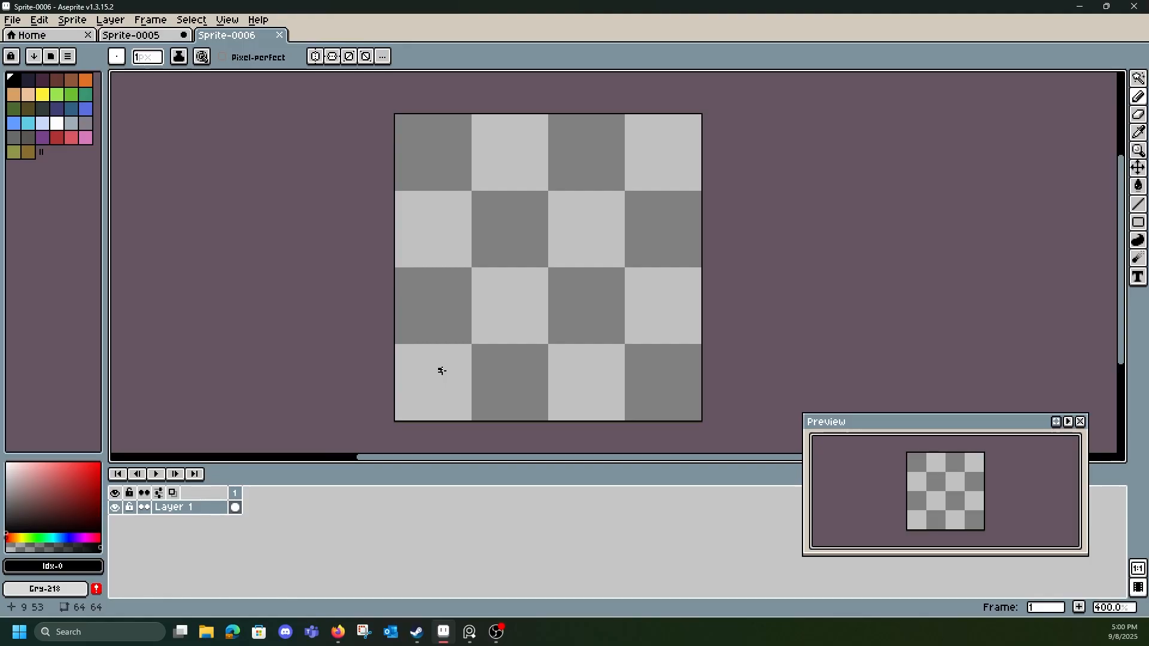
mouse_move(338, 632)
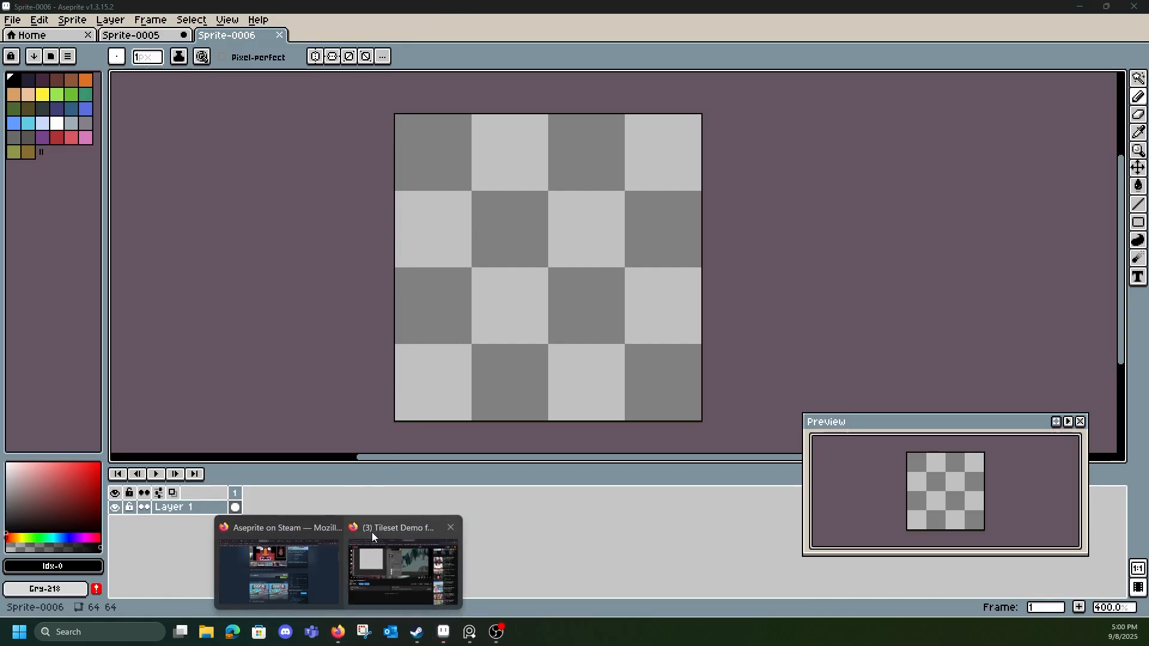
mouse_move(304, 569)
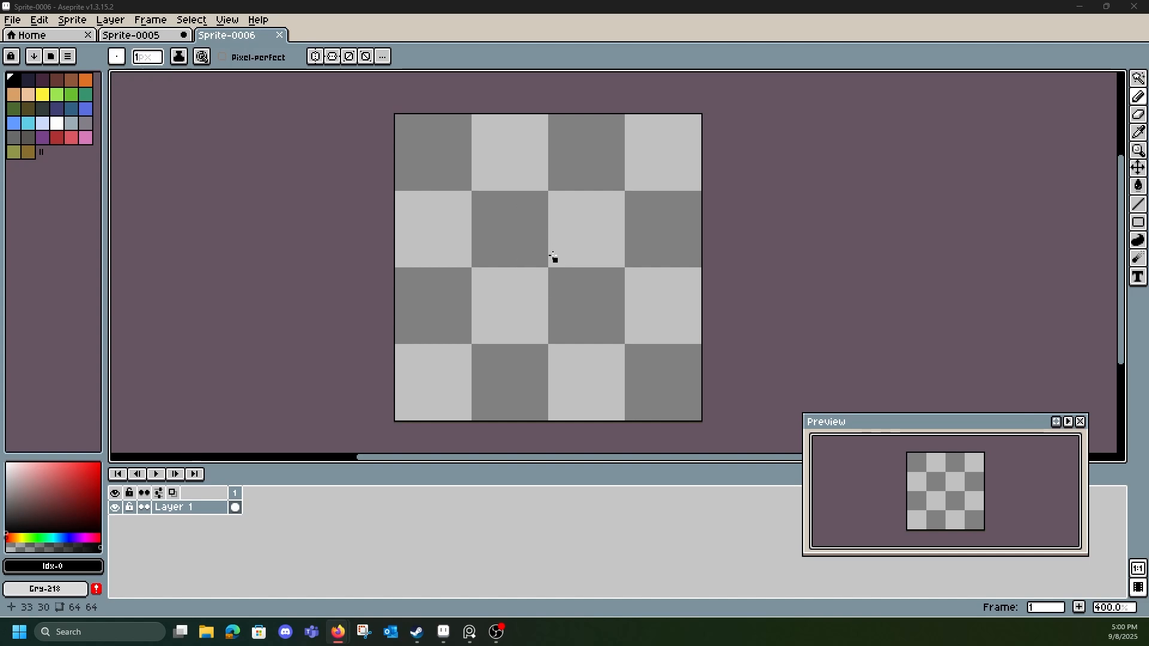
left_click(584, 208)
key("ctrl+z")
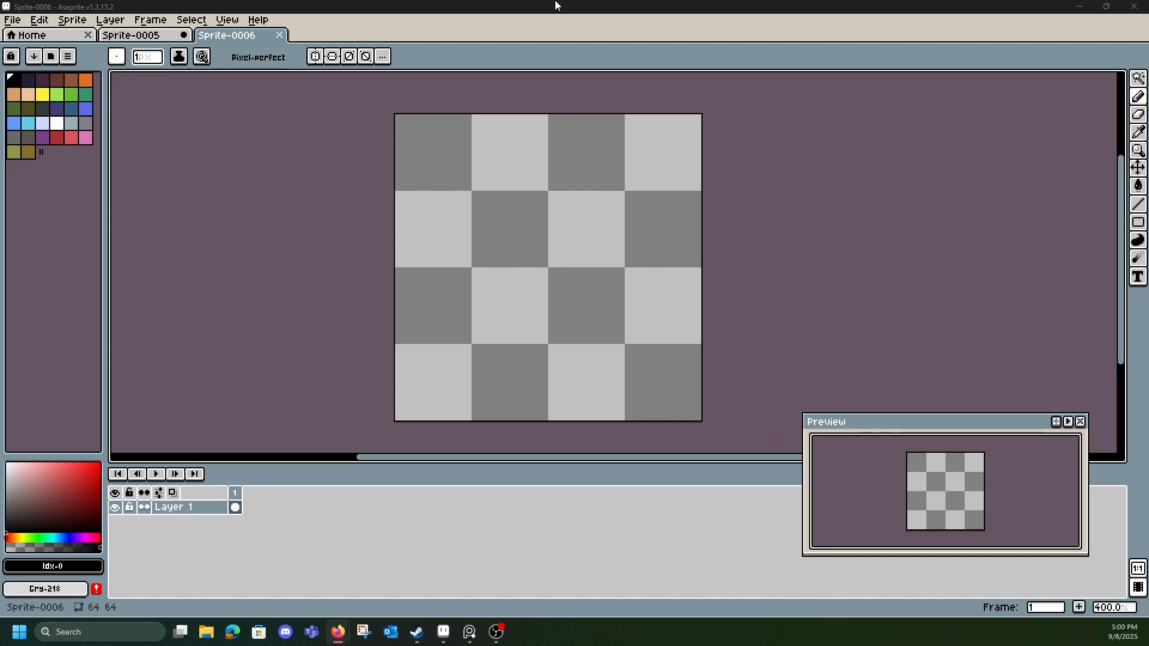
- Set the Pencil tool's brush size to 5 px
left_click(144, 60)
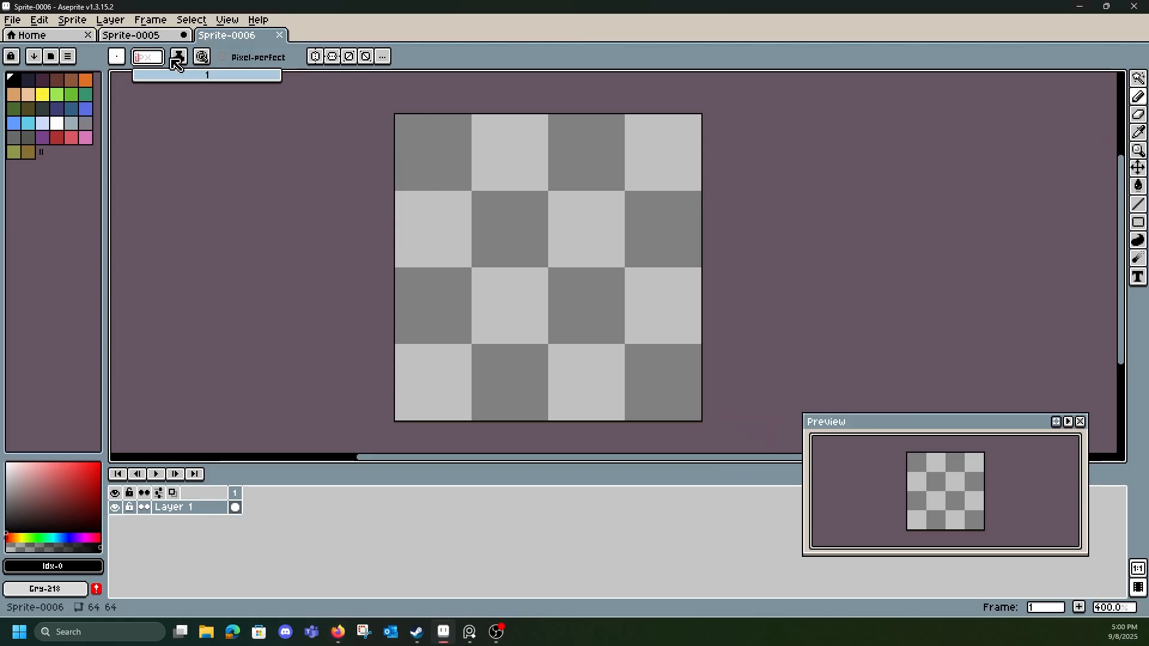
type("5")
key("Return")
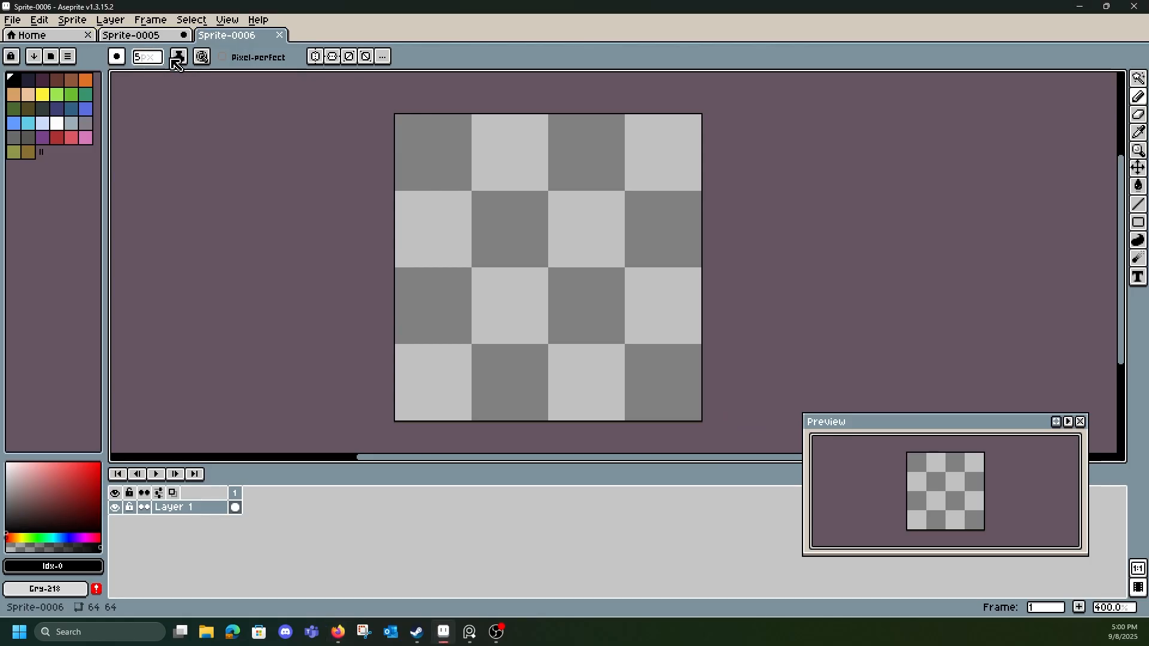
mouse_move(551, 237)
left_mouse_down()
mouse_move(565, 243)
mouse_move(559, 341)
mouse_move(589, 311)
left_mouse_up()
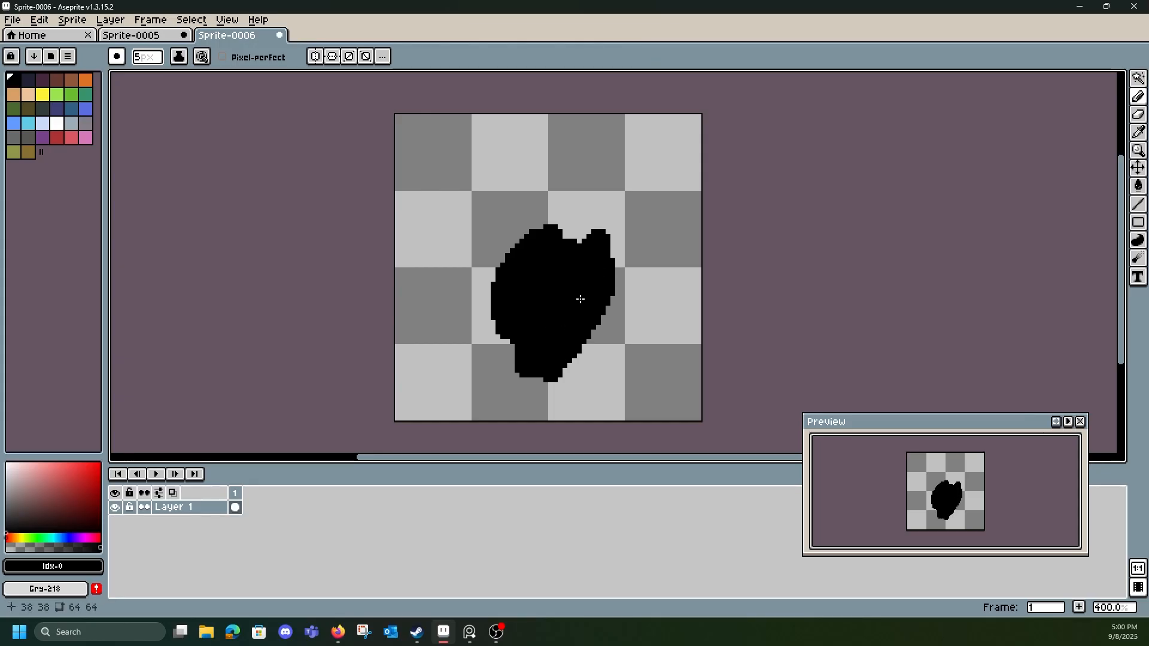
key("ctrl+a")
key("Delete")
key("ctrl+d")
- Paint a solid black cactus silhouette with a rounded trunk, two raised side arms and an oval ground mound
left_click_drag(464, 369, 637, 368)
key("ctrl+z")
mouse_move(477, 355)
left_mouse_down()
mouse_move(624, 358)
mouse_move(466, 359)
mouse_move(597, 357)
mouse_move(471, 372)
mouse_move(632, 368)
mouse_move(471, 370)
mouse_move(548, 383)
mouse_move(570, 376)
mouse_move(457, 370)
mouse_move(609, 366)
mouse_move(521, 376)
mouse_move(507, 260)
mouse_move(559, 167)
mouse_move(573, 290)
mouse_move(560, 145)
mouse_move(522, 294)
mouse_move(516, 262)
mouse_move(566, 226)
mouse_move(549, 260)
mouse_move(521, 237)
mouse_move(572, 211)
mouse_move(503, 253)
mouse_move(509, 206)
mouse_move(547, 282)
mouse_move(540, 166)
mouse_move(569, 287)
mouse_move(560, 306)
mouse_move(554, 159)
mouse_move(484, 261)
mouse_move(436, 230)
mouse_move(443, 169)
mouse_move(453, 244)
mouse_move(472, 158)
left_mouse_up()
mouse_move(588, 262)
left_mouse_down()
mouse_move(591, 234)
mouse_move(583, 239)
mouse_move(634, 231)
mouse_move(645, 181)
mouse_move(636, 158)
mouse_move(631, 216)
mouse_move(651, 165)
mouse_move(654, 192)
mouse_move(631, 171)
mouse_move(623, 196)
mouse_move(628, 164)
mouse_move(627, 192)
mouse_move(655, 192)
mouse_move(650, 217)
mouse_move(648, 166)
mouse_move(633, 146)
left_mouse_up()
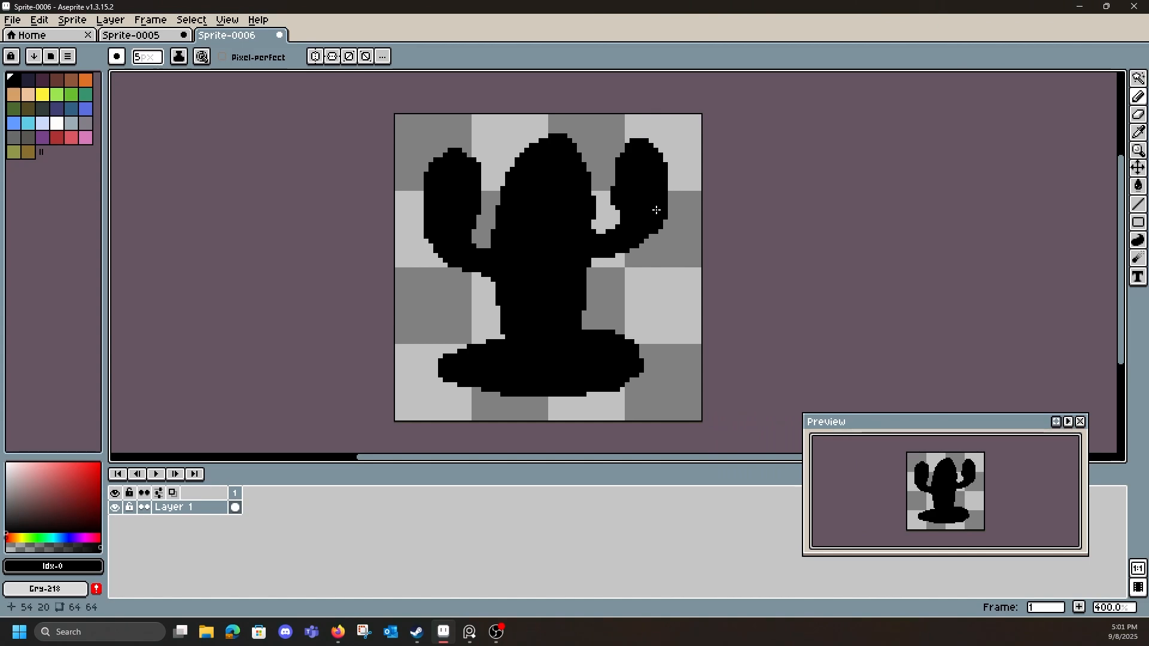
- Check the cactus reference board, and with black thicken the right arm's joint and deepen the ground mound's lower edge
left_click(469, 631)
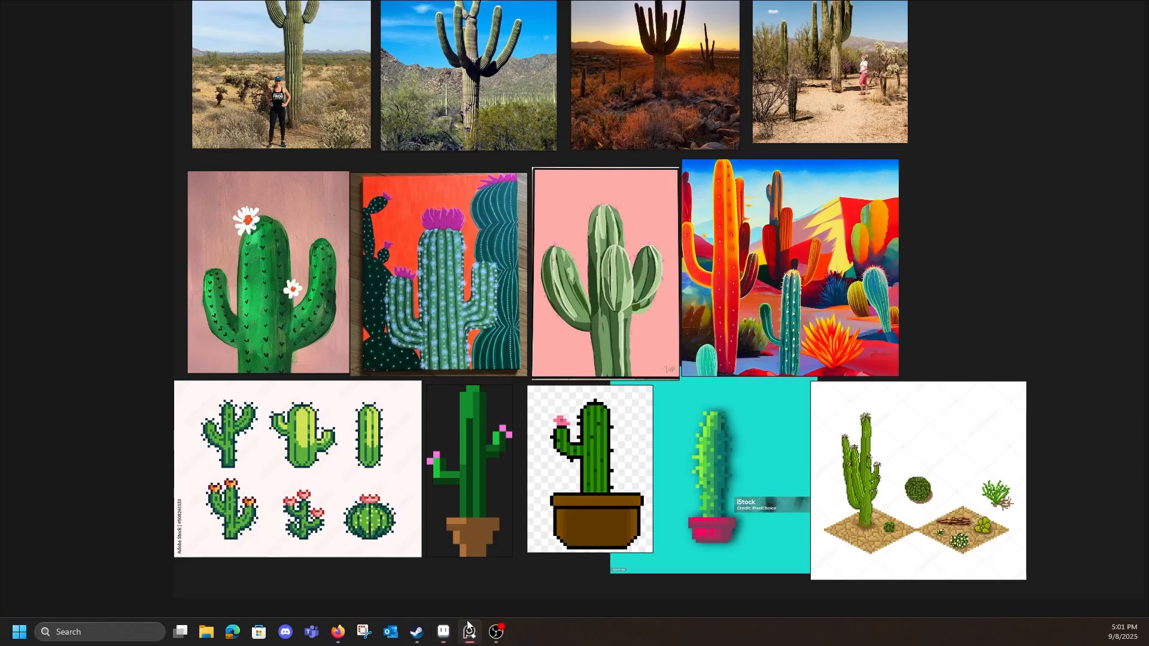
key("alt+Tab")
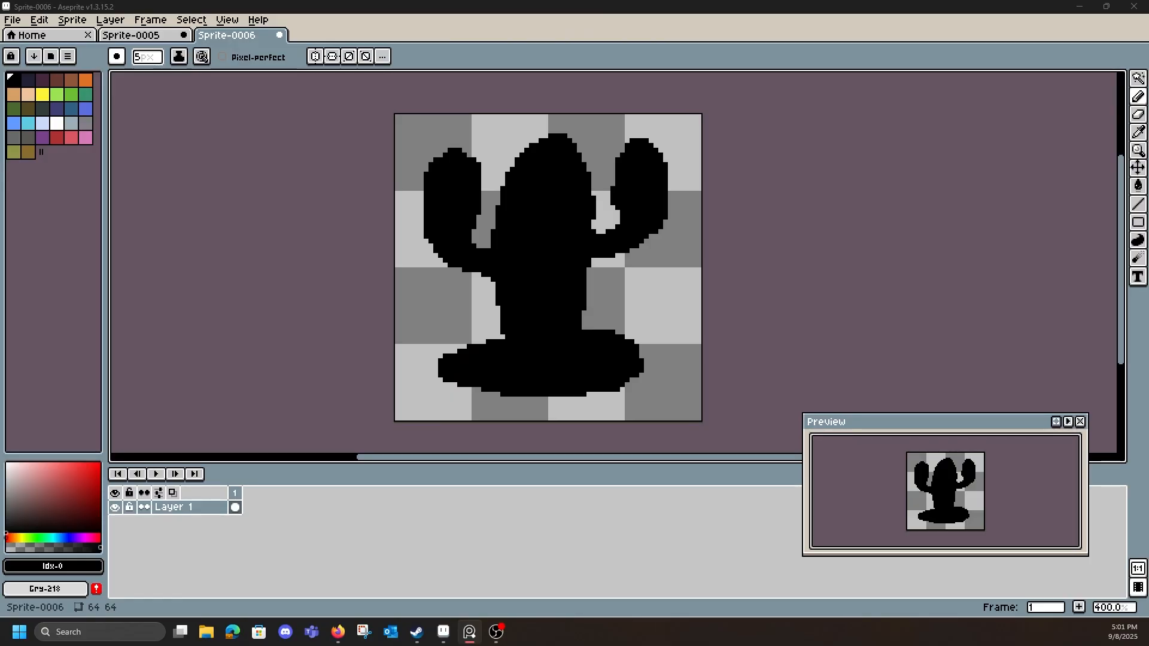
left_click(590, 263)
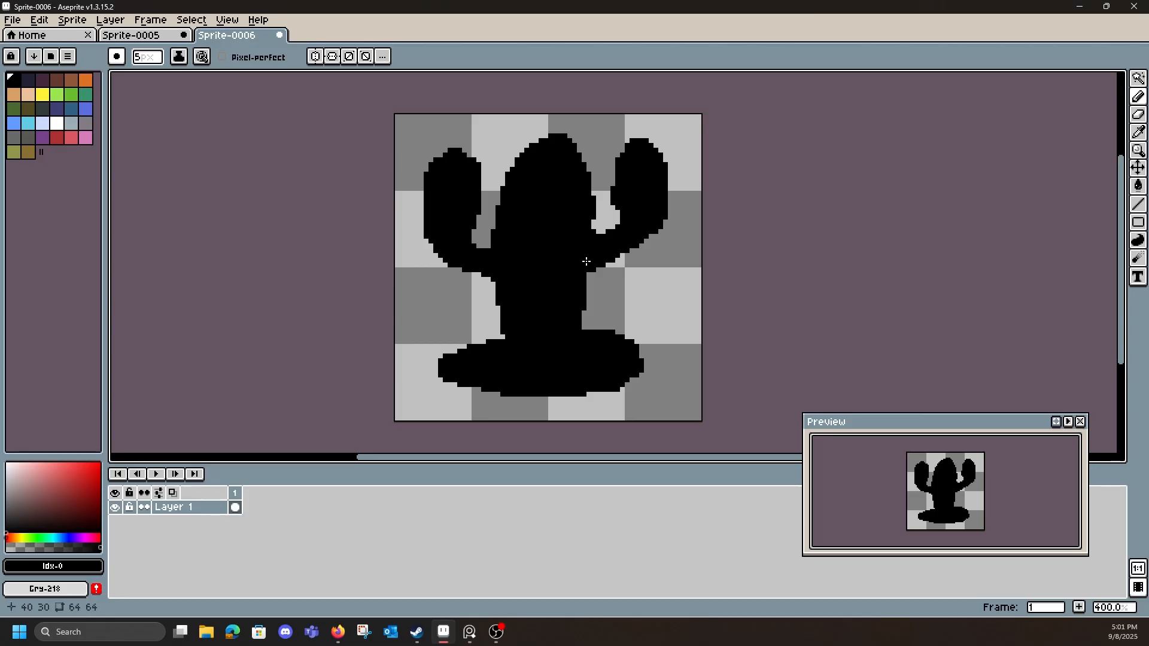
key("ctrl+z")
mouse_move(458, 374)
left_mouse_down()
mouse_move(499, 390)
mouse_move(610, 379)
mouse_move(508, 401)
mouse_move(574, 393)
mouse_move(559, 400)
mouse_move(564, 389)
left_mouse_up()
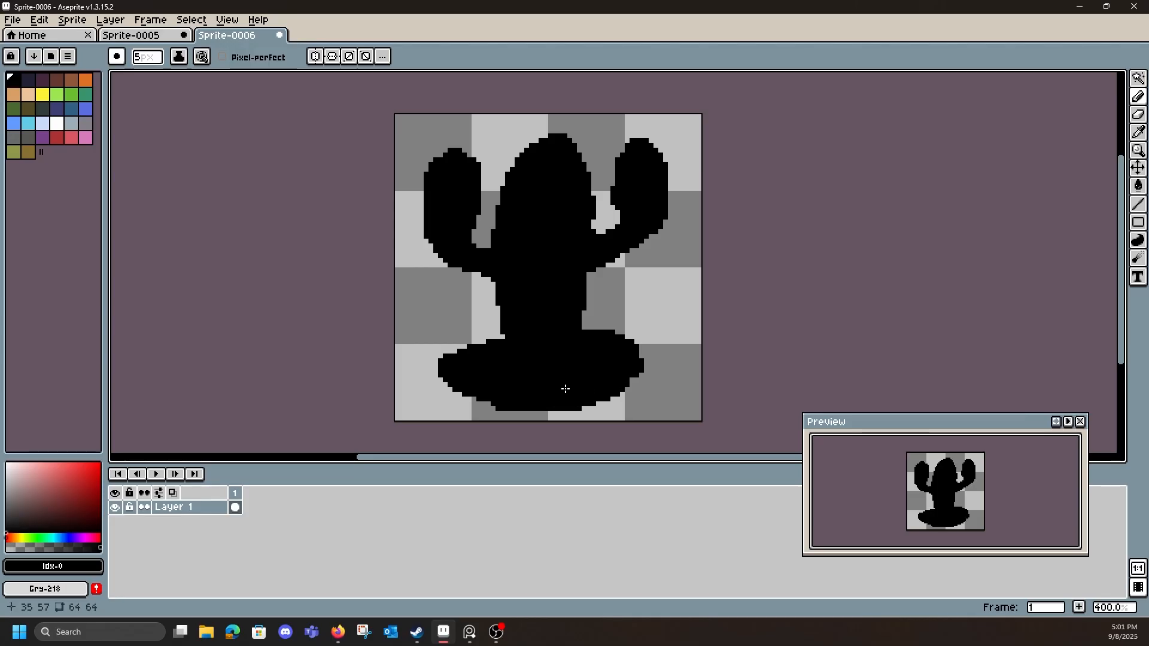
left_click_drag(447, 396, 456, 387)
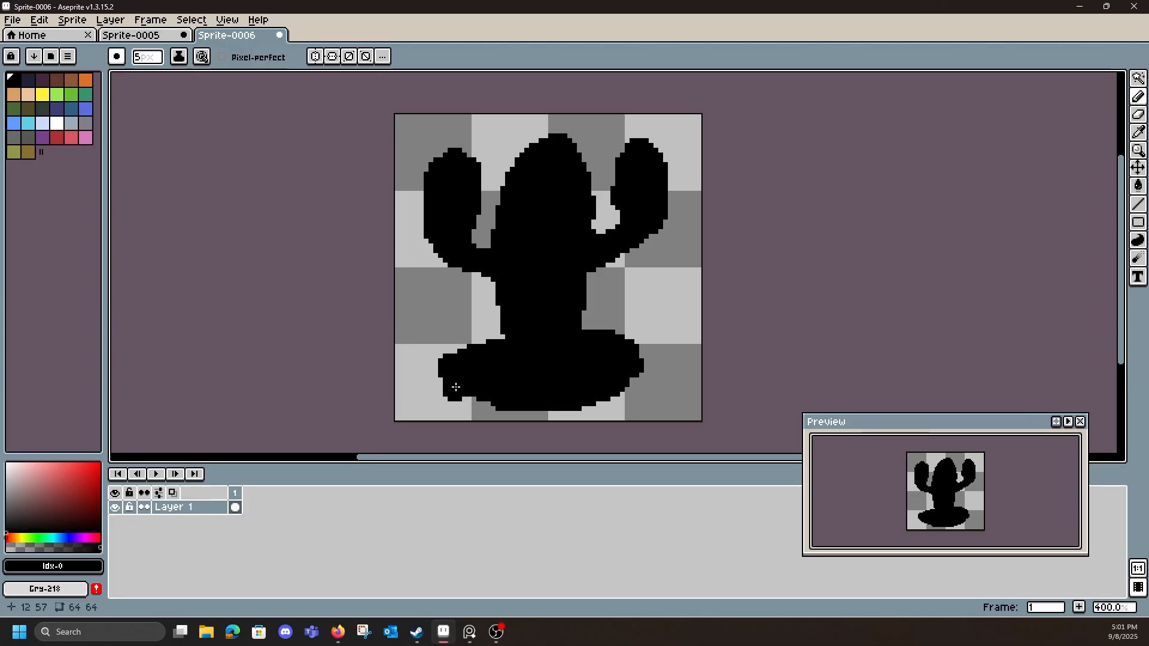
key("ctrl+z")
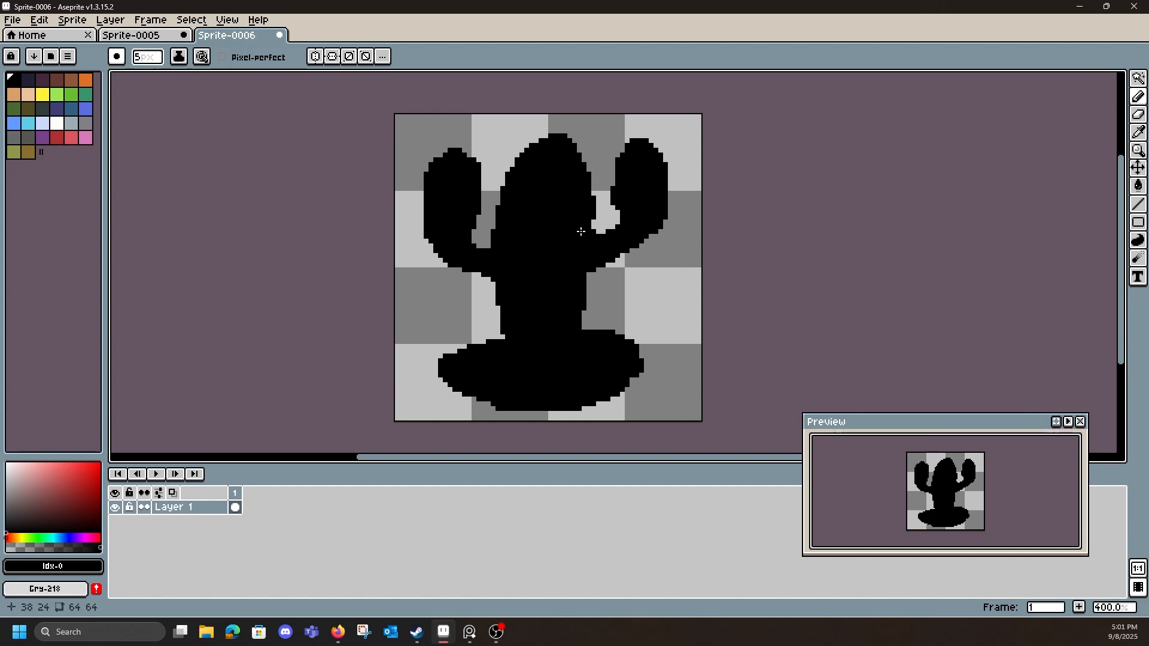
left_click_drag(398, 117, 724, 108)
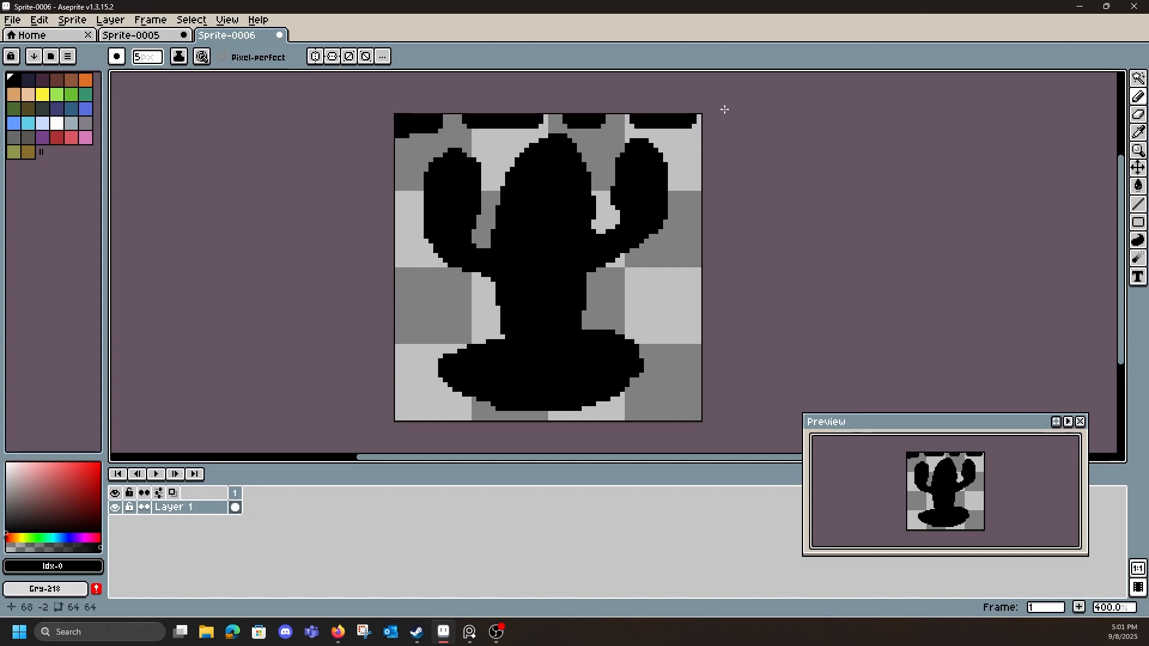
left_click(429, 291)
left_click(469, 292)
key("ctrl+z")
key("ctrl+z")
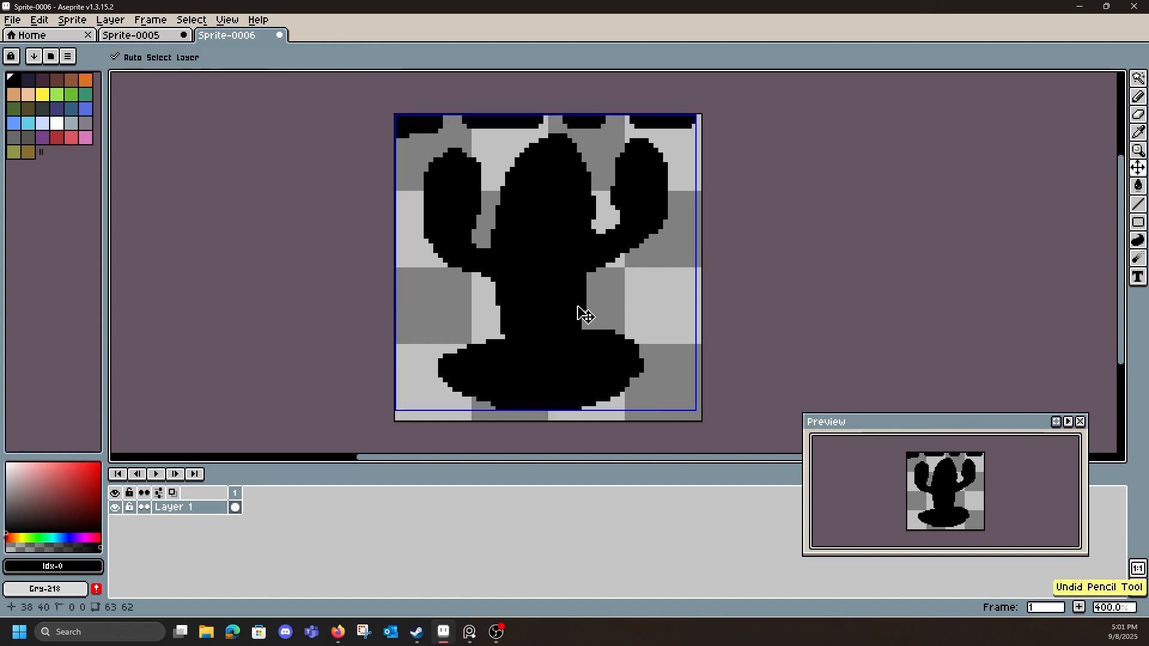
key("ctrl+z")
key("ctrl+z")
key("ctrl+z")
key("ctrl+z")
key("ctrl+z")
key("b")
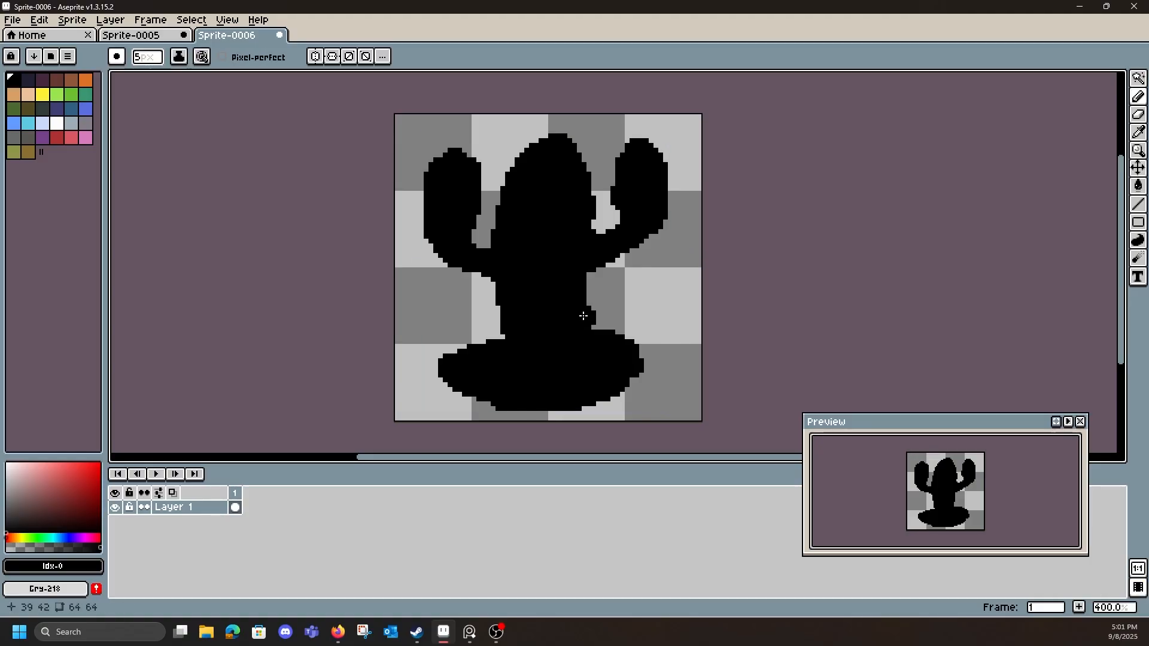
key("ctrl+z")
- Widen the upper parts of both cactus arms with small black pencil strokes along their inner and outer edges
left_click_drag(431, 183, 431, 220)
key("ctrl+z")
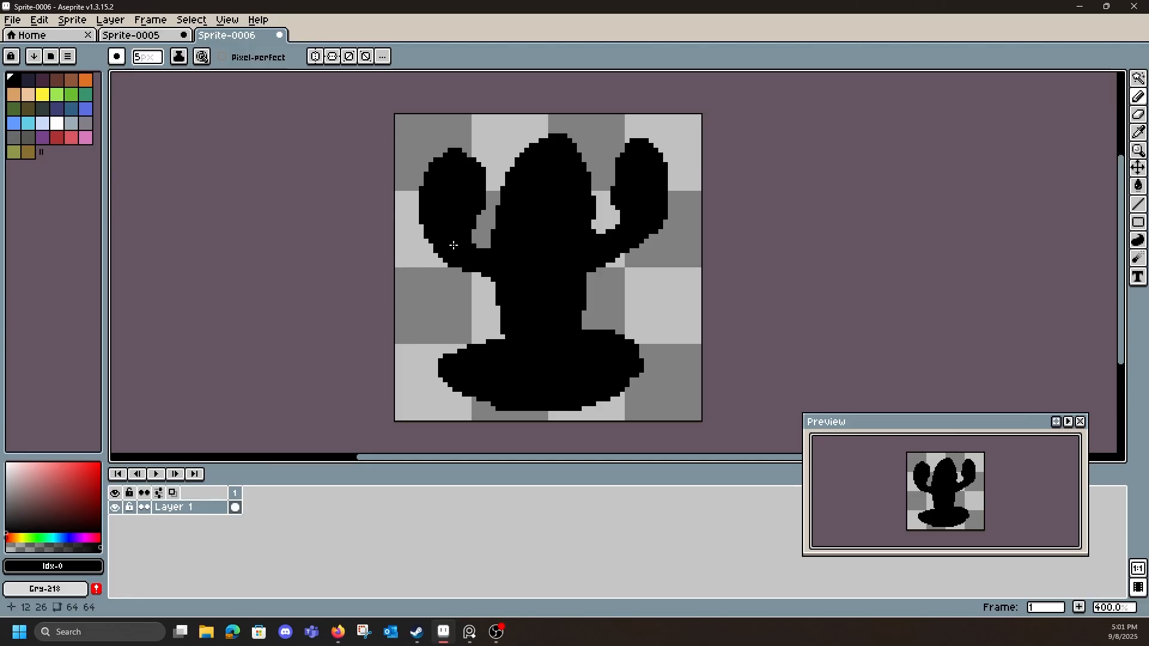
left_click(619, 183)
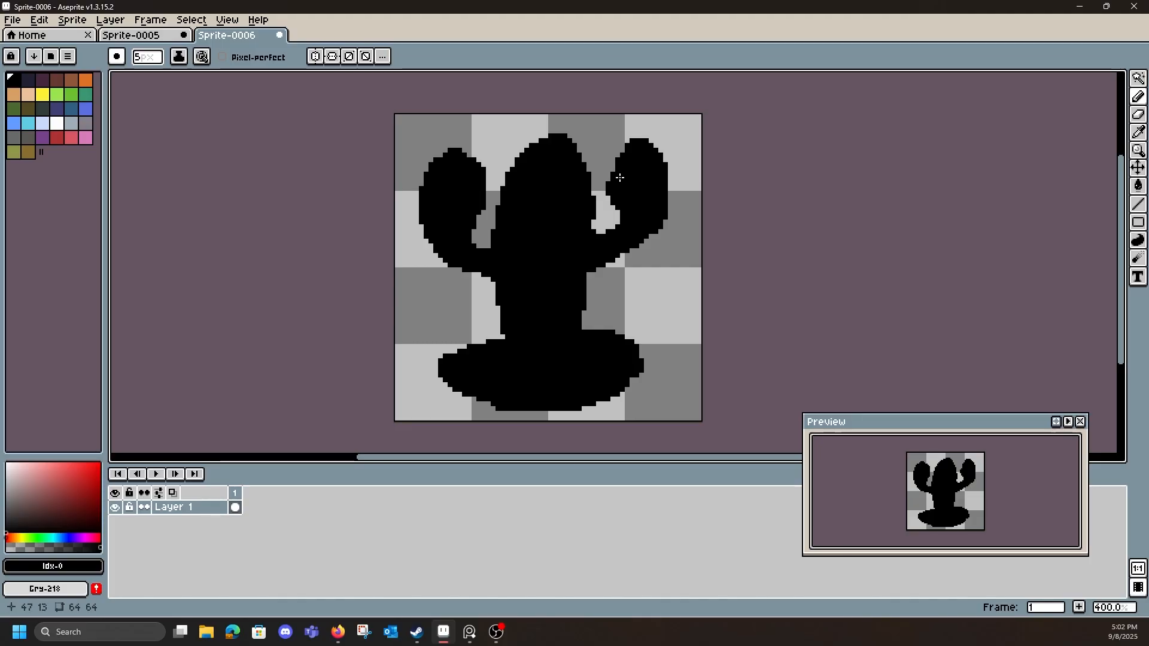
left_click_drag(619, 178, 618, 174)
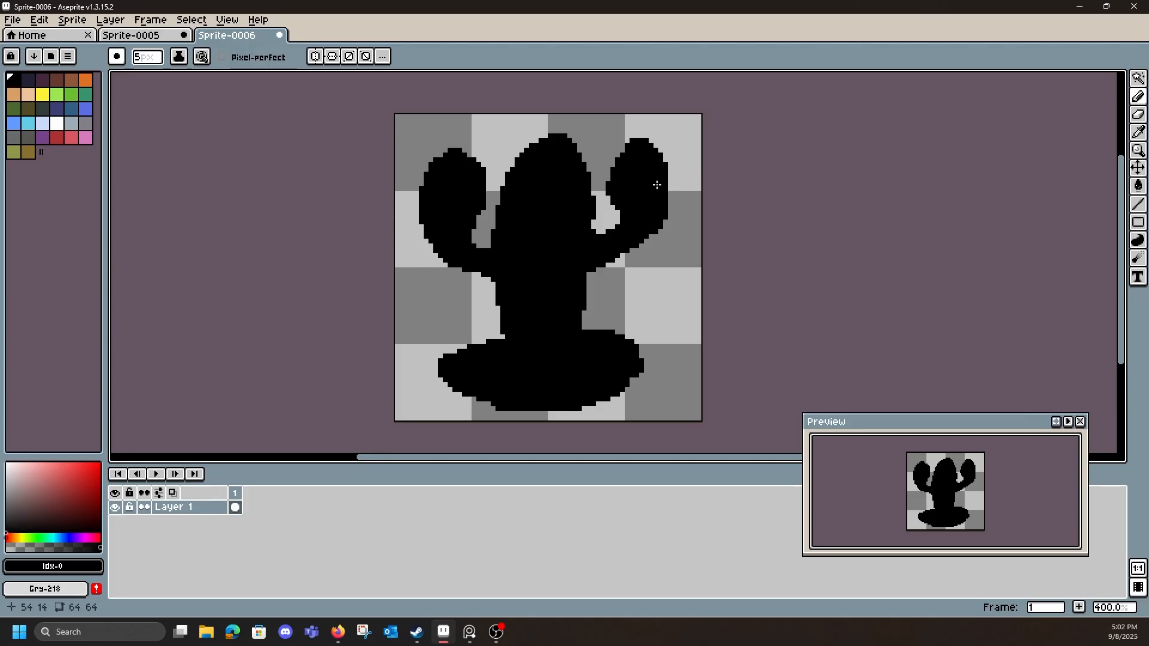
mouse_move(657, 185)
left_mouse_down()
mouse_move(625, 243)
mouse_move(691, 199)
mouse_move(667, 187)
left_mouse_up()
key("ctrl+z")
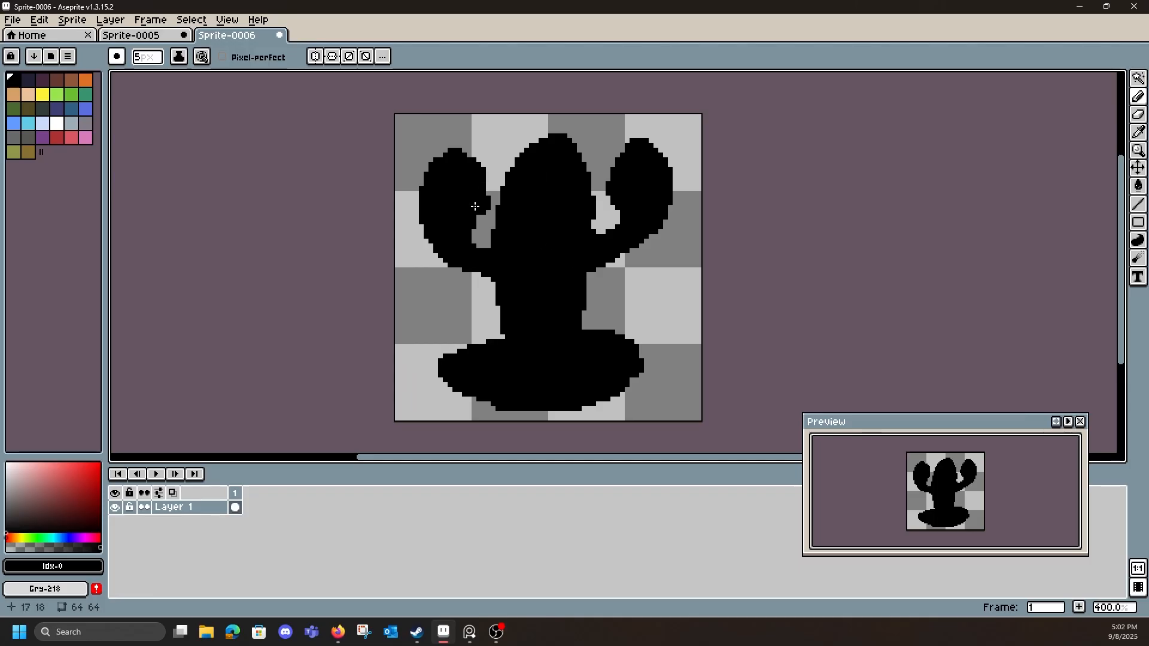
left_click(587, 168)
key("ctrl+z")
left_click(486, 302)
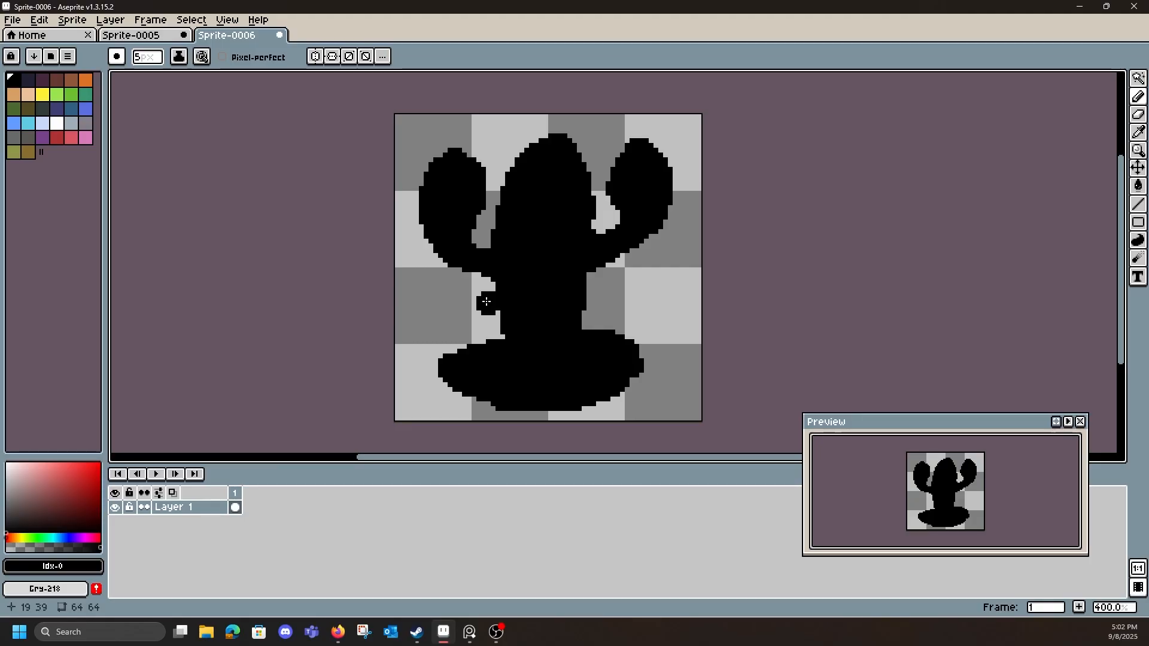
key("ctrl+z")
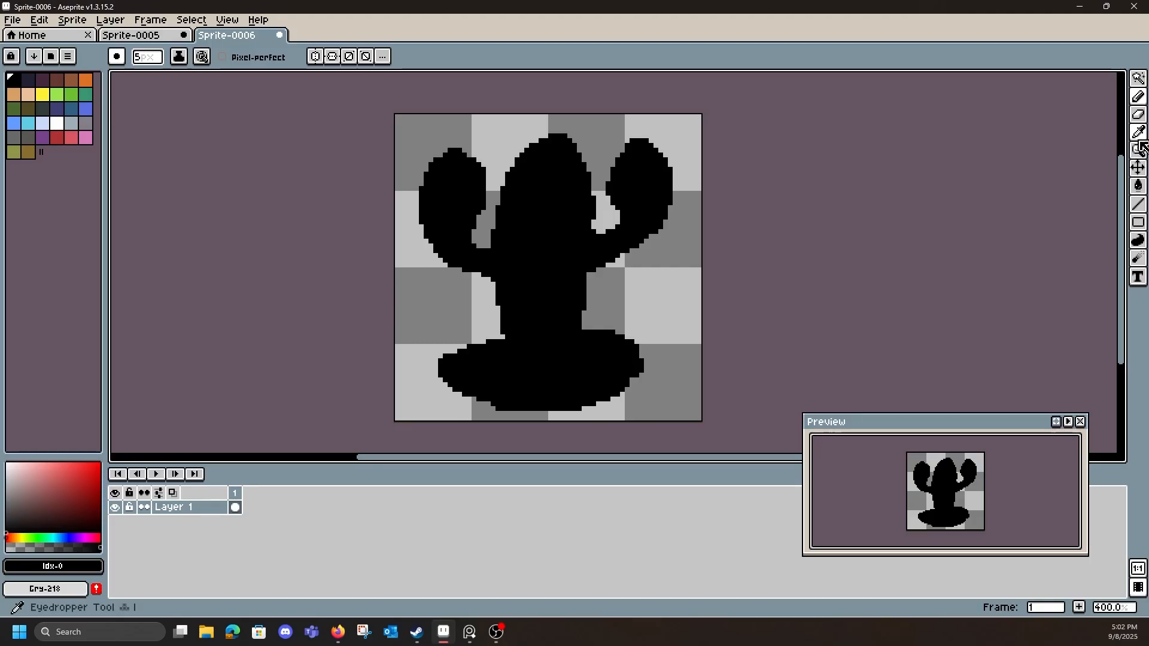
- Fill the whole black silhouette with the bright green palette colour using the Paint Bucket, and pick light tan for the Pencil tool
left_click(1132, 187)
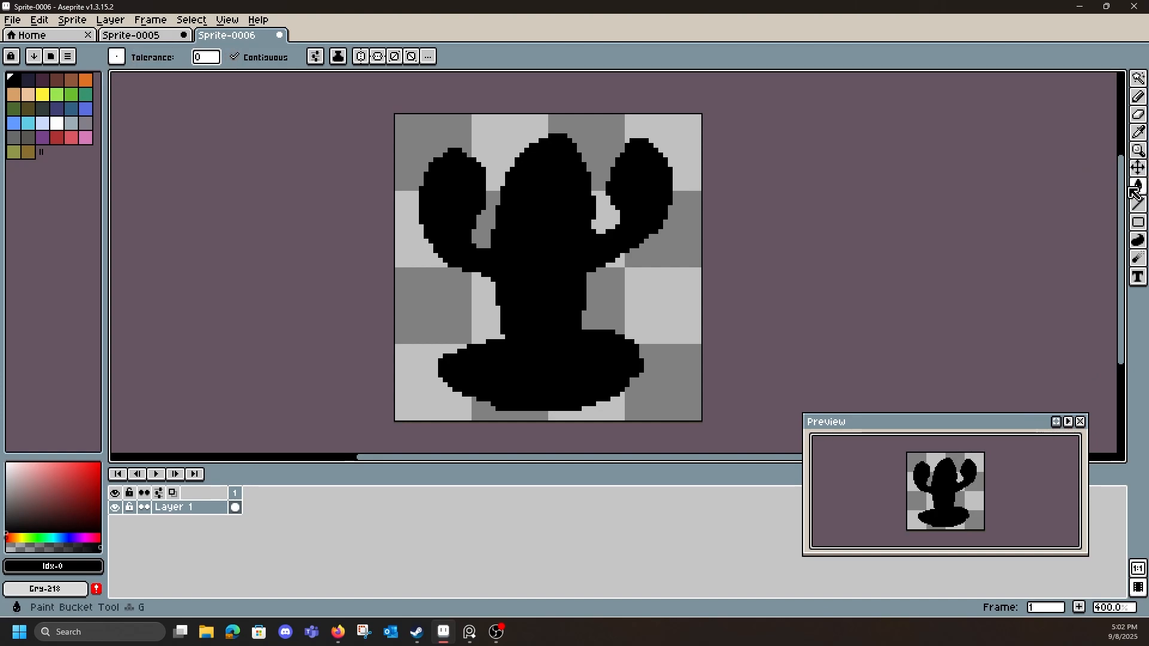
left_click(71, 94)
left_click(549, 214)
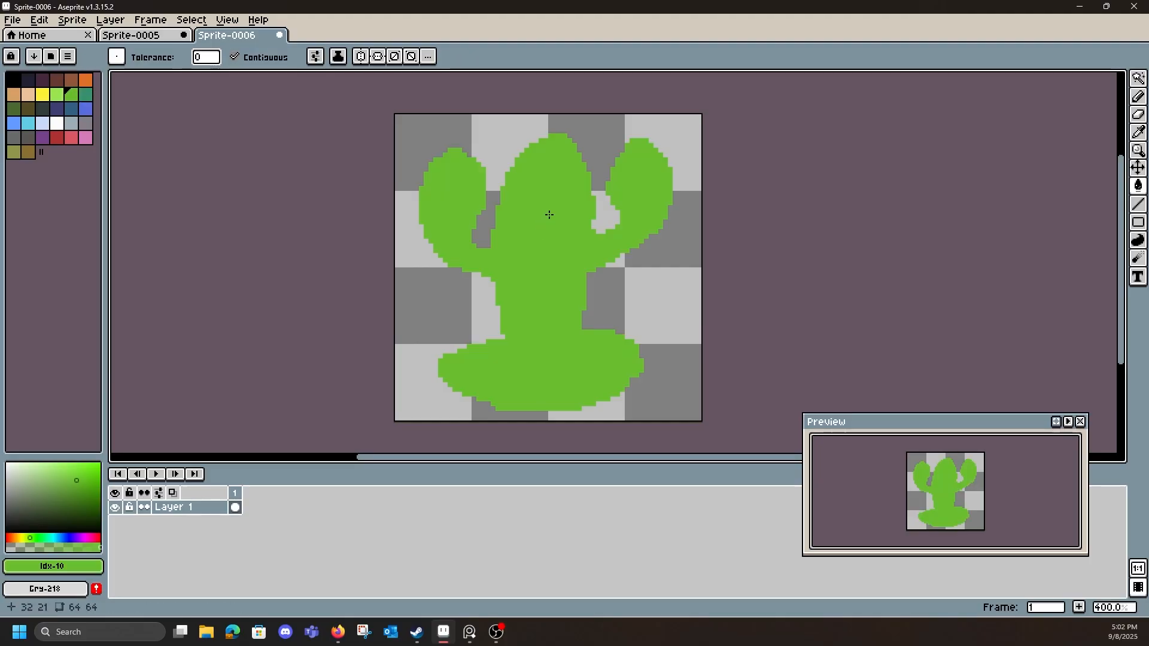
left_click(13, 95)
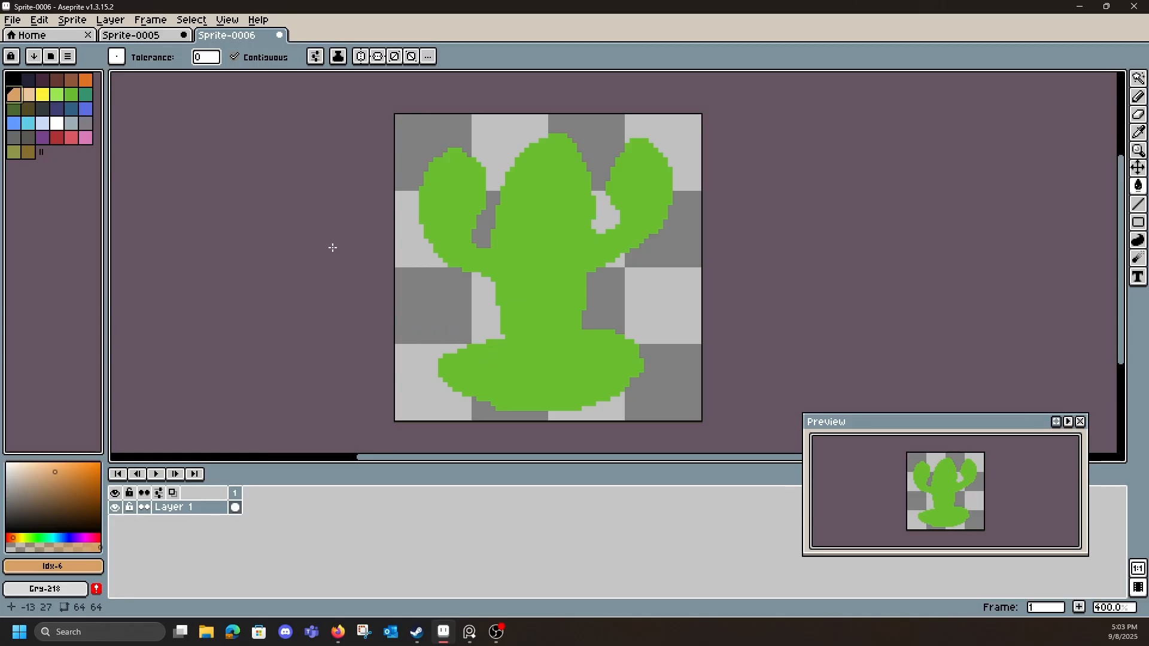
left_click(1137, 99)
left_click_drag(468, 359, 505, 377)
mouse_move(601, 342)
left_mouse_down()
mouse_move(562, 363)
mouse_move(450, 365)
mouse_move(455, 381)
mouse_move(517, 407)
mouse_move(566, 405)
mouse_move(613, 388)
mouse_move(626, 349)
left_mouse_up()
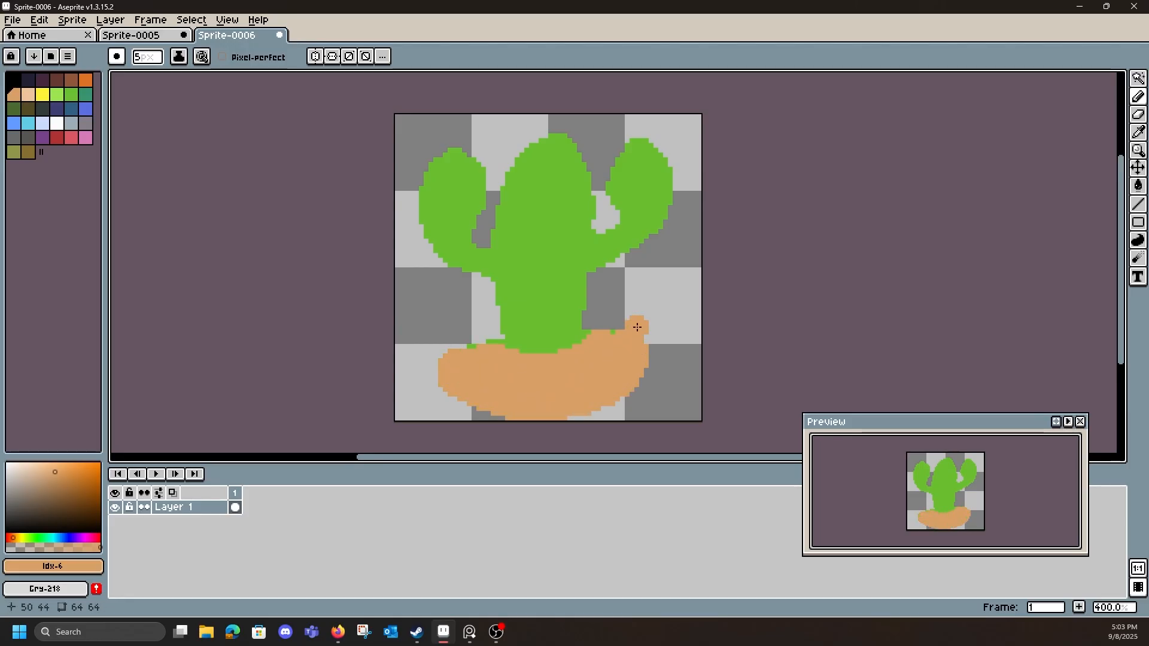
key("ctrl+z")
key("ctrl+z")
key("ctrl+z")
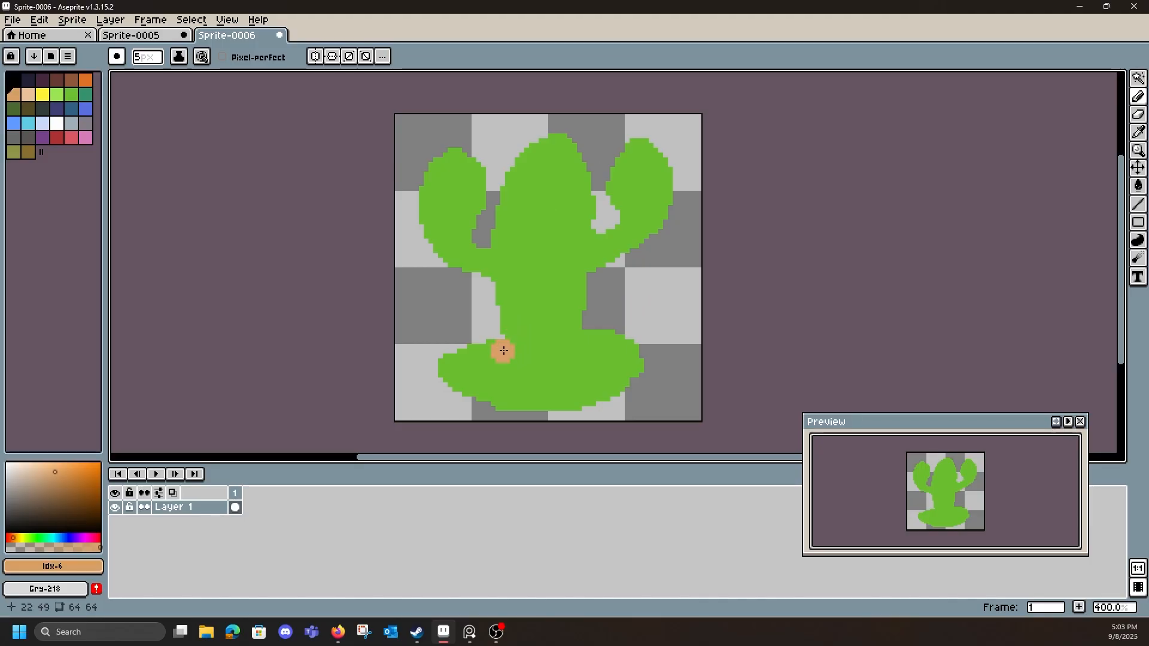
- Separate the trunk from the ground mound with a curved tan pencil stroke under the trunk and fill the rest of the mound tan
mouse_move(503, 351)
left_mouse_down()
mouse_move(568, 356)
mouse_move(594, 339)
mouse_move(499, 348)
mouse_move(511, 369)
mouse_move(541, 377)
mouse_move(580, 366)
mouse_move(594, 328)
left_mouse_up()
key("ctrl+z")
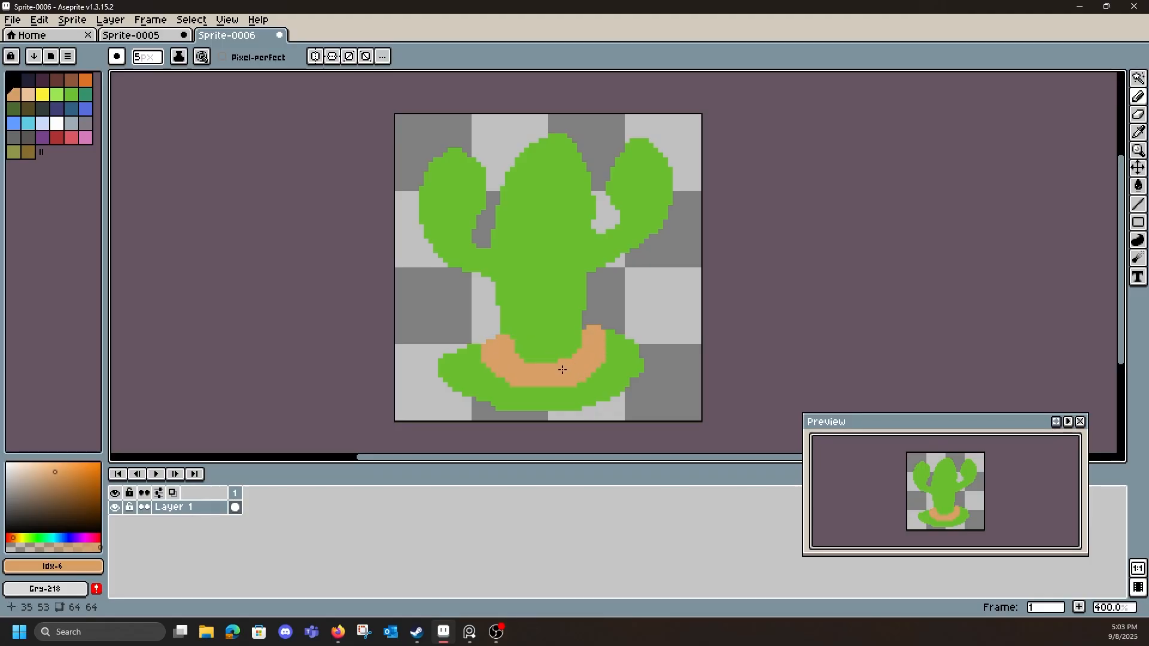
left_click_drag(595, 407, 605, 398)
key("ctrl+z")
left_click(1139, 186)
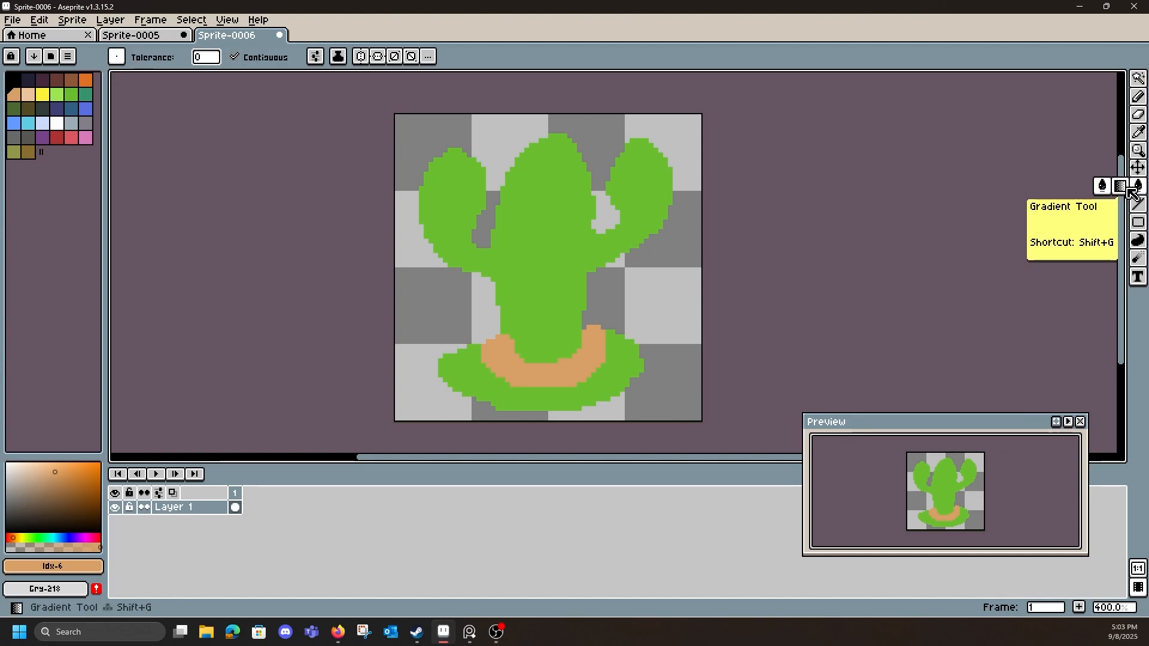
left_click(615, 390)
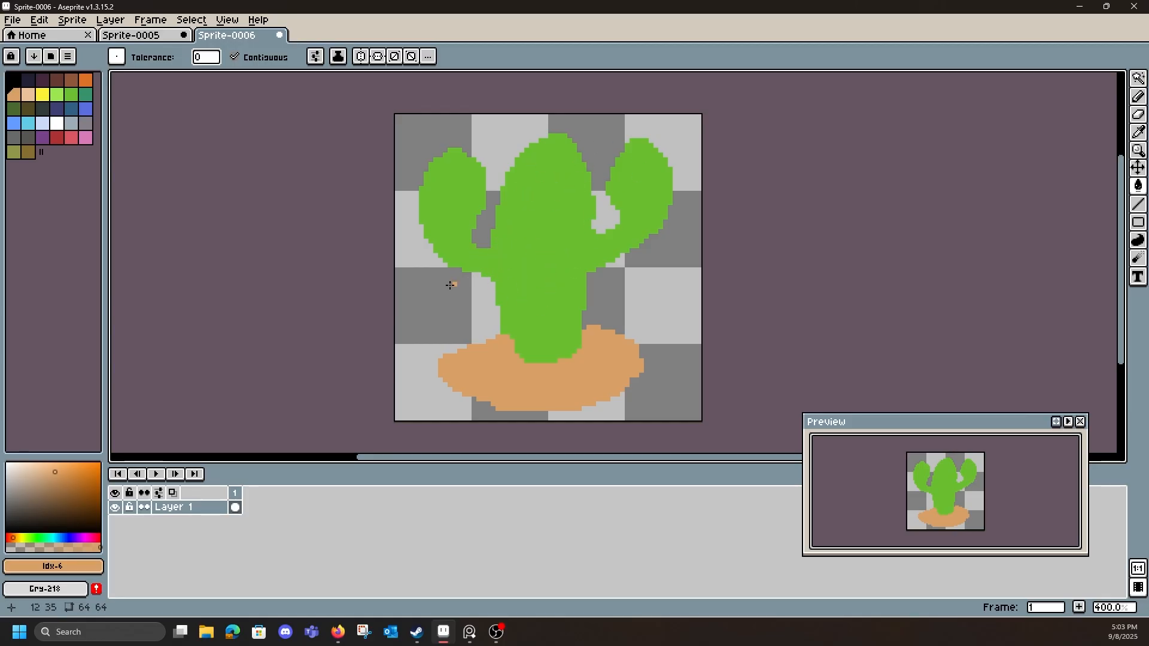
left_click(508, 276)
key("ctrl+z")
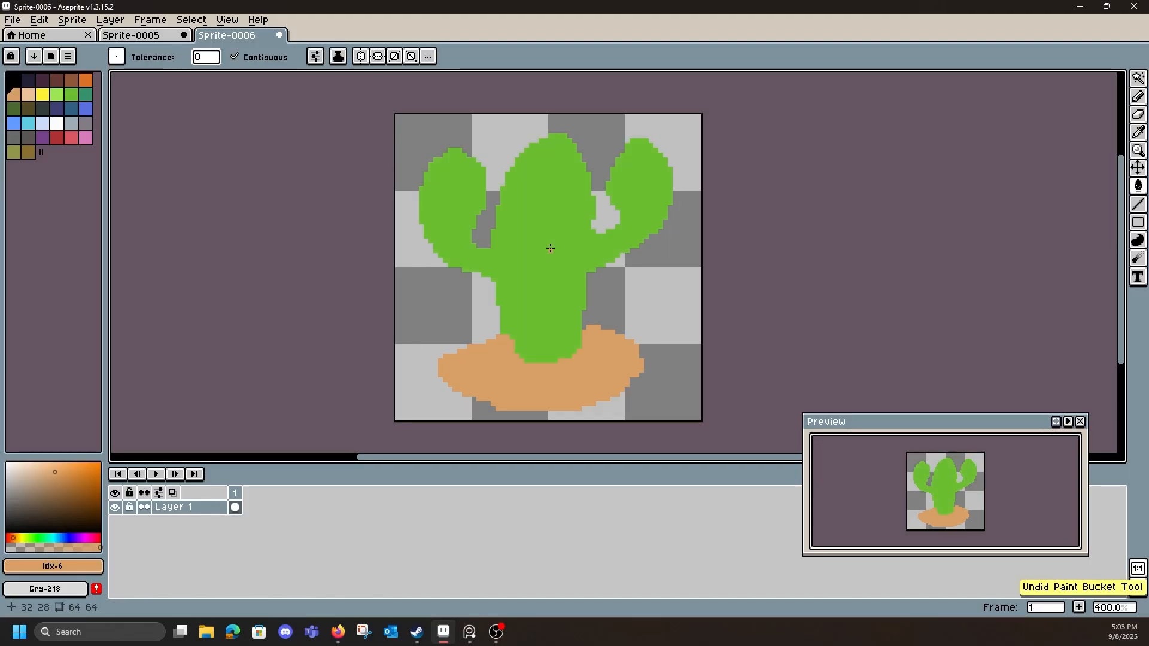
- Switch to the Pencil tool with a brush size of 1 px
key("b")
left_click(159, 58)
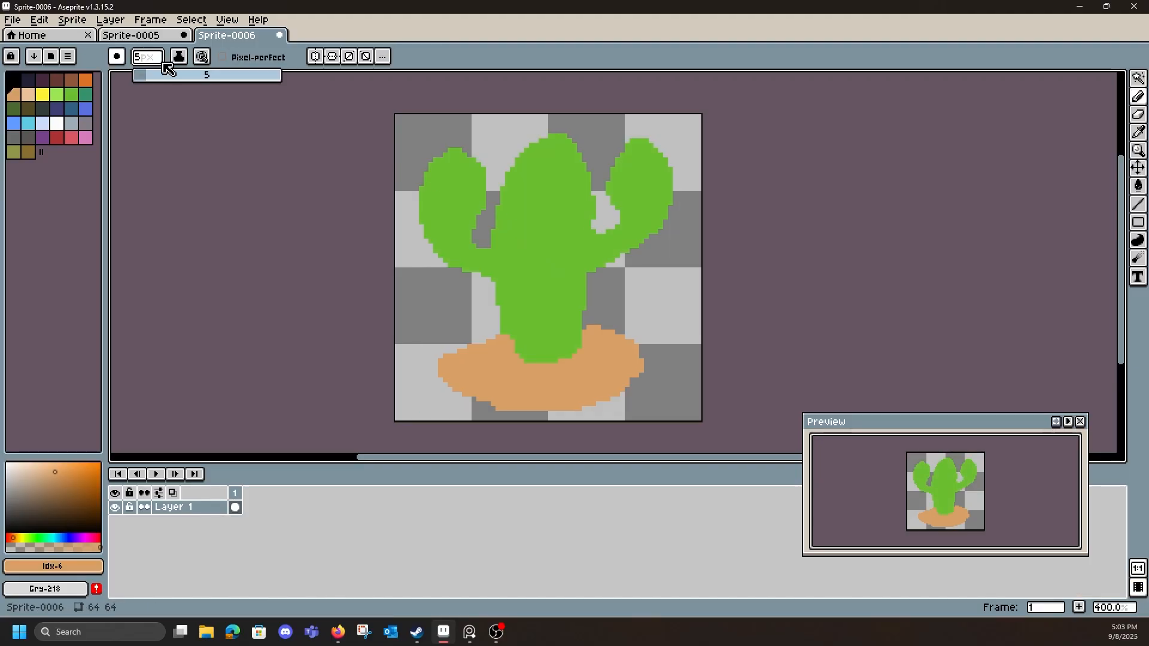
key("BackSpace")
type("1")
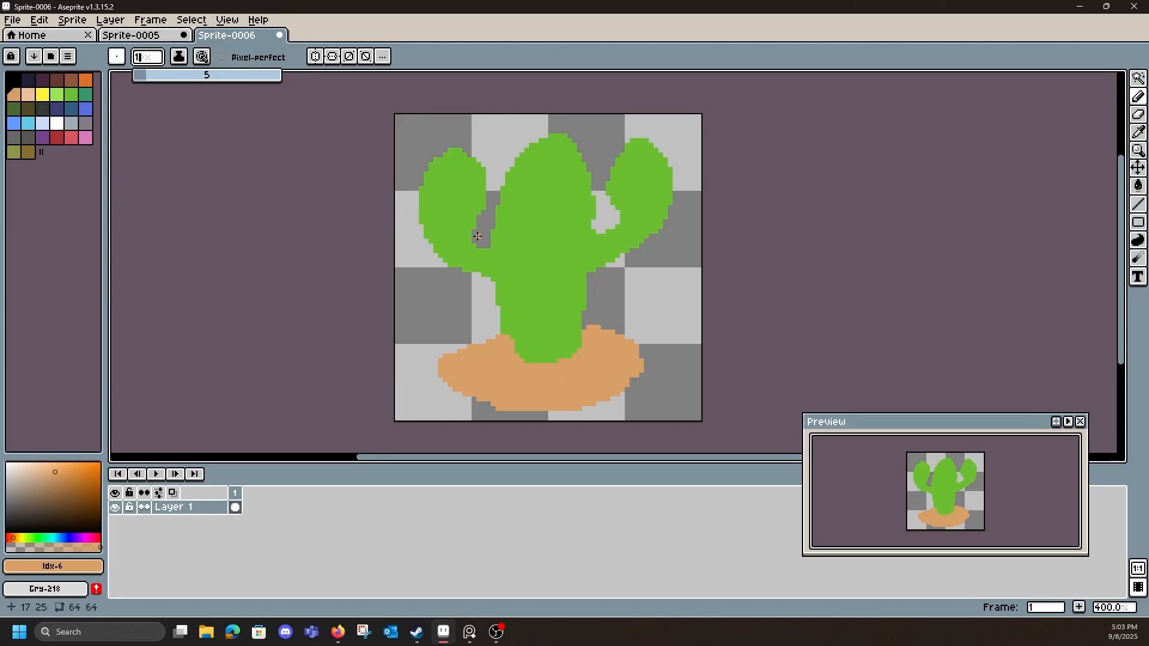
key("Return")
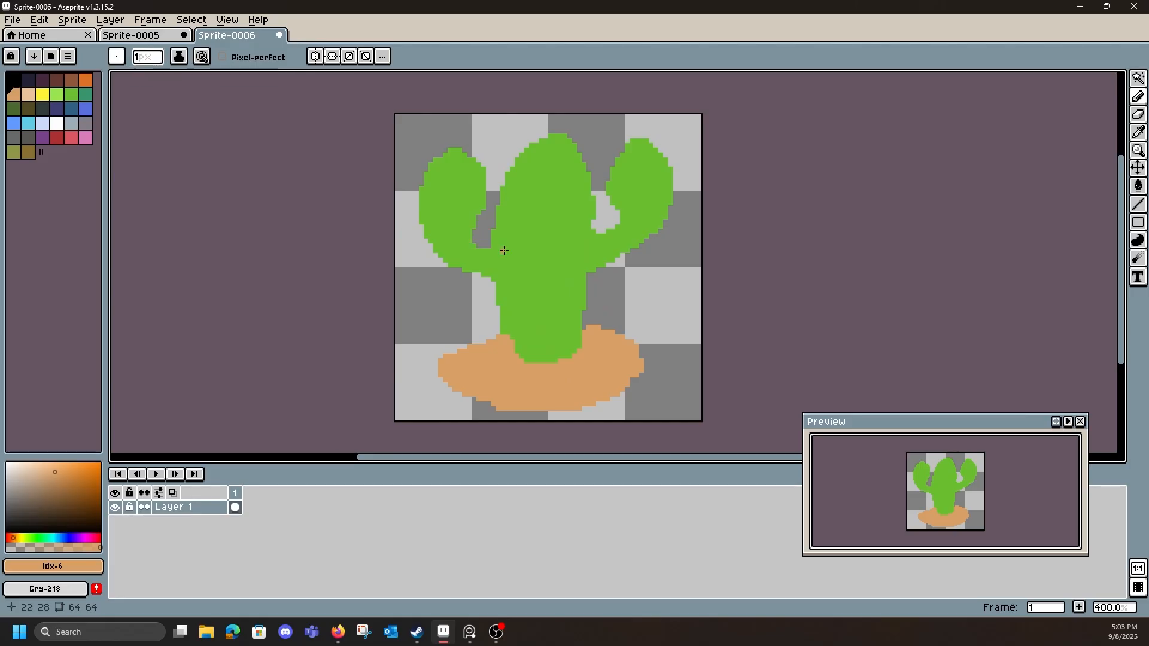
- Try short teal pencil lines where the two arms meet the trunk, and undo them
left_click(85, 94)
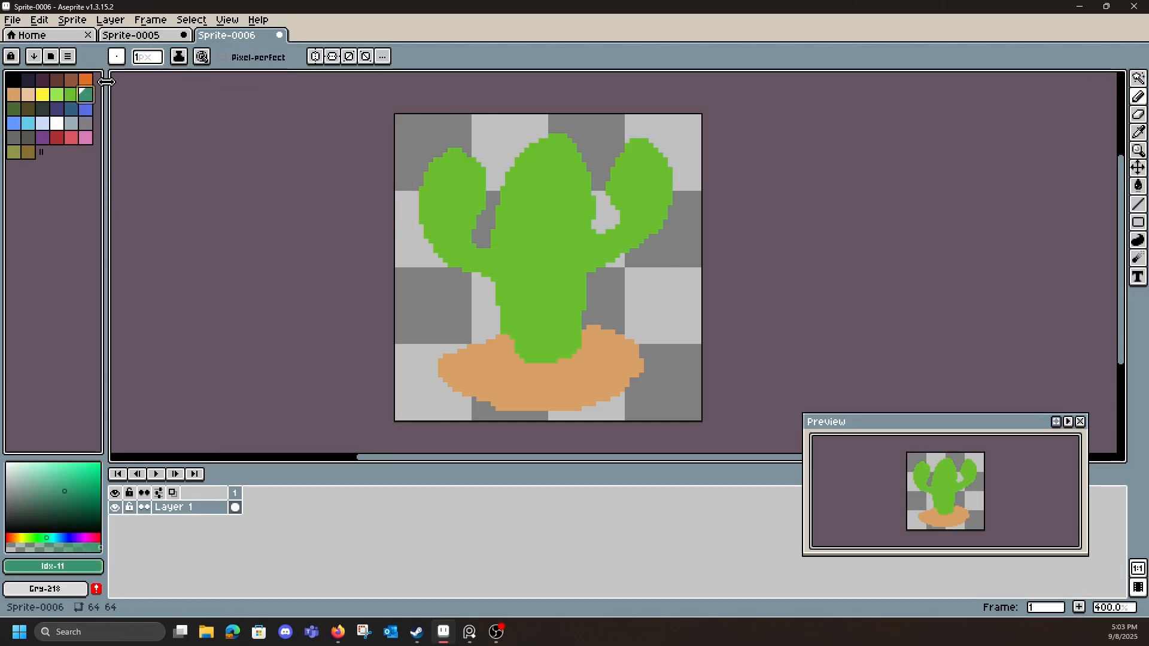
left_click_drag(493, 250, 497, 280)
left_click_drag(591, 237, 589, 274)
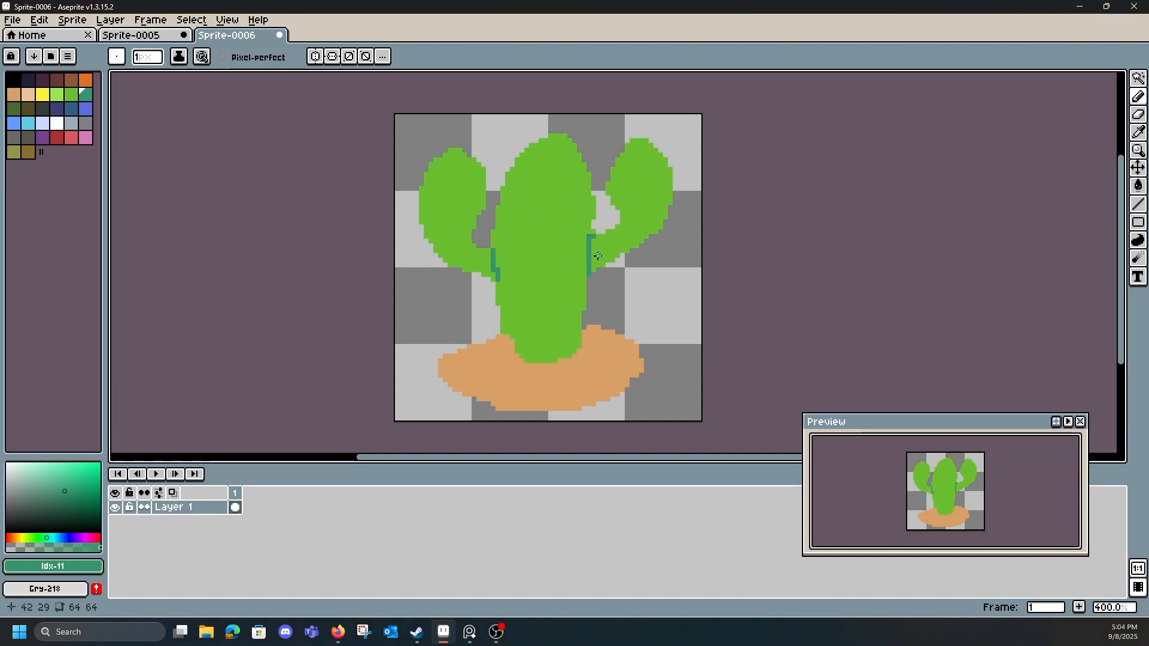
key("ctrl+z")
key("ctrl+z")
- Try teal joint lines at both arms, first curving into the trunk and again along its edges, undoing each attempt
left_click_drag(493, 251, 493, 284)
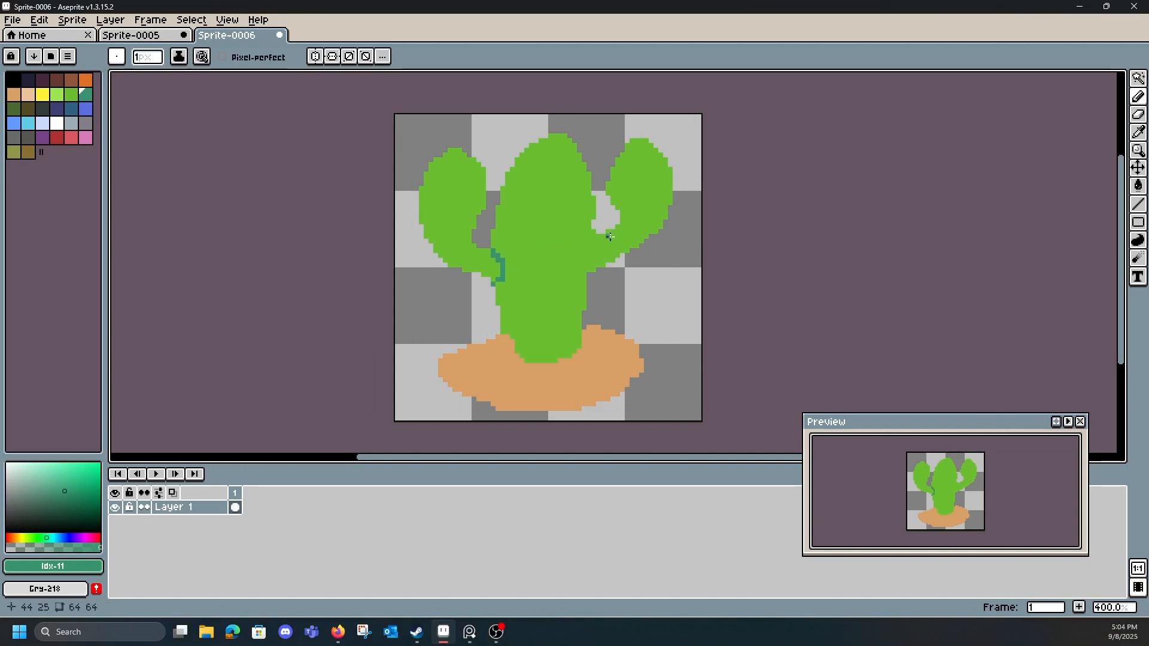
left_click_drag(594, 235, 575, 277)
key("ctrl+z")
key("ctrl+z")
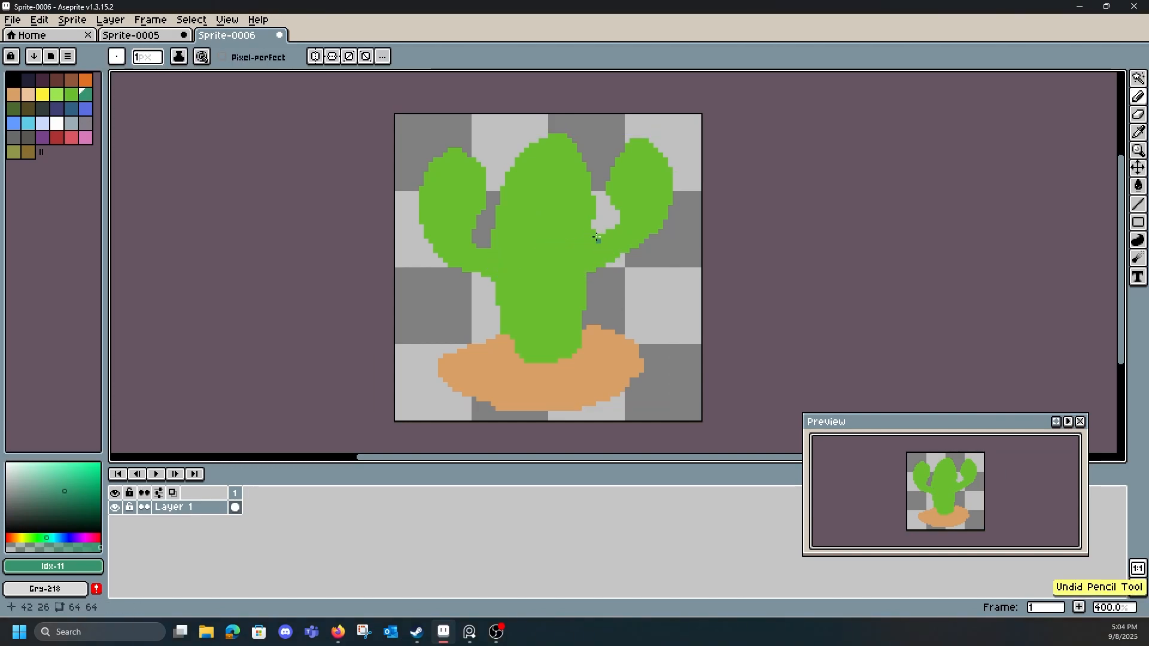
left_click_drag(593, 232, 589, 275)
left_click_drag(488, 251, 493, 275)
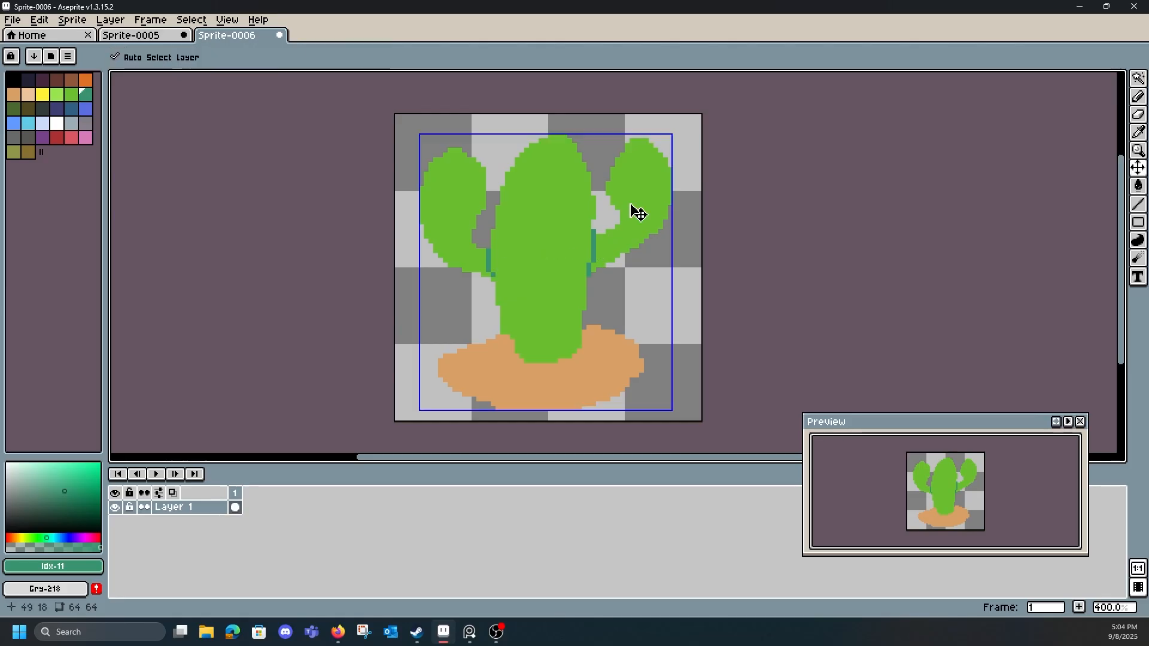
key("ctrl+z")
key("ctrl+z")
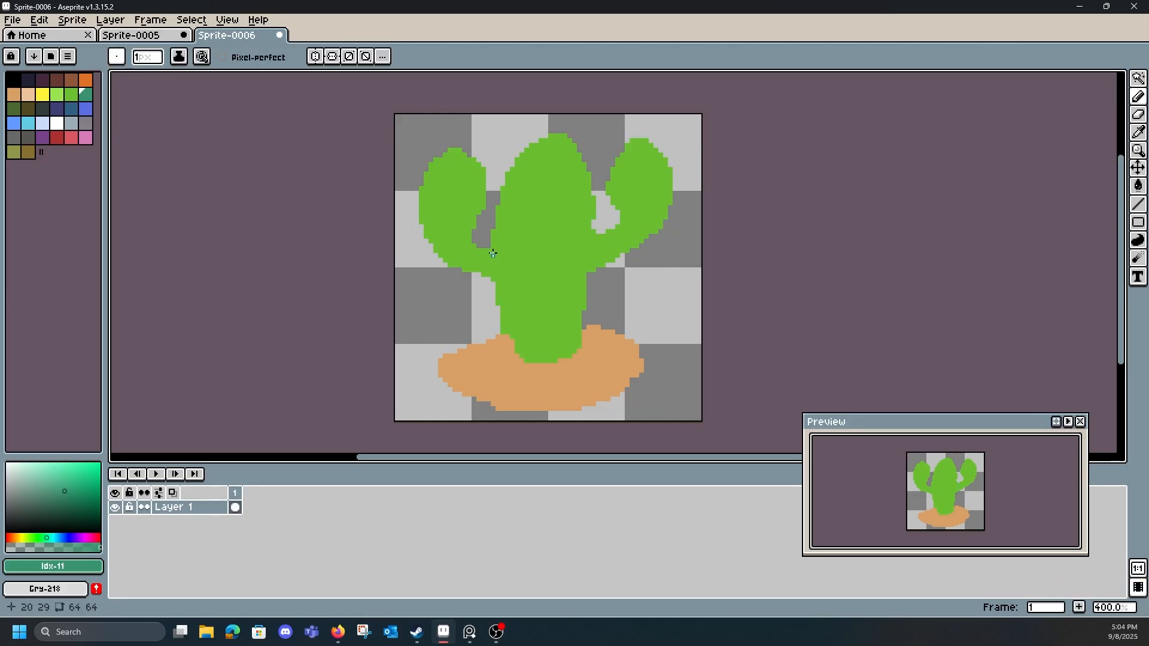
- Try teal joint lines at both arms plus a curved teal line across the trunk above them, and undo everything
left_click_drag(492, 250, 493, 276)
left_click_drag(595, 233, 589, 272)
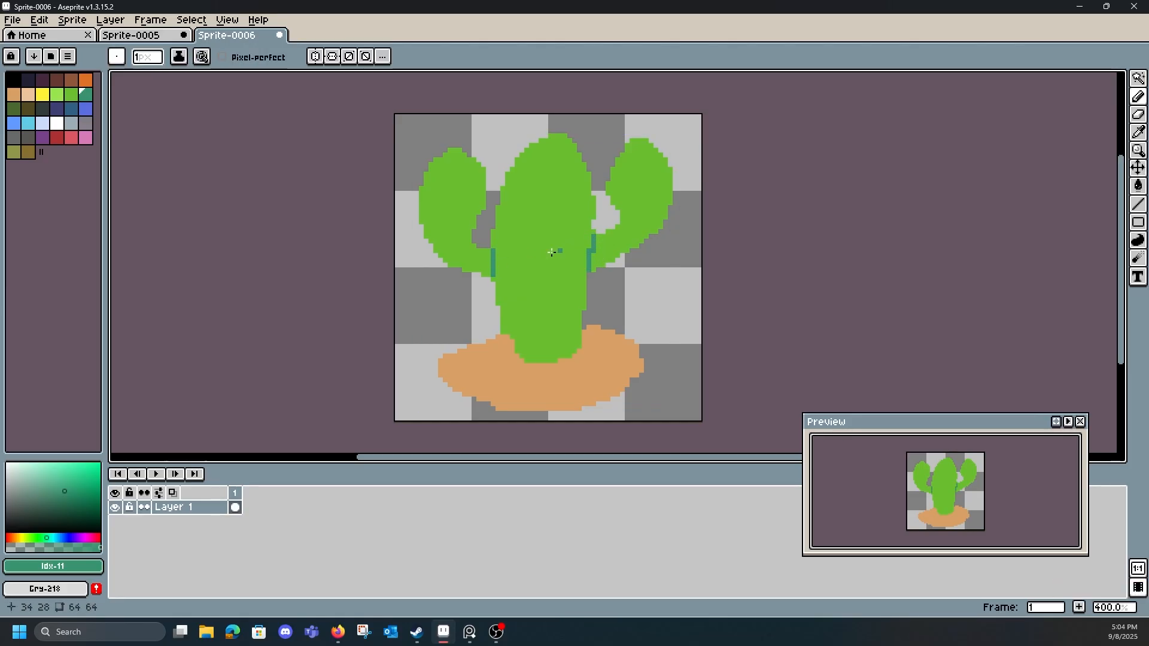
left_click_drag(497, 218, 592, 217)
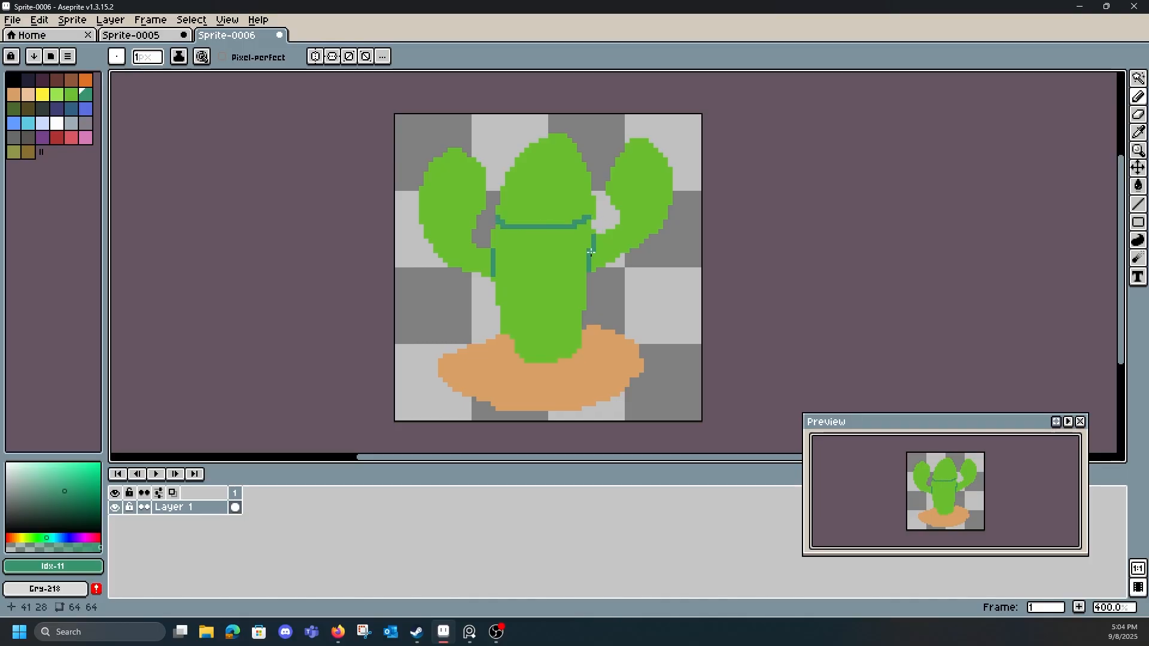
key("ctrl+z")
key("ctrl+z")
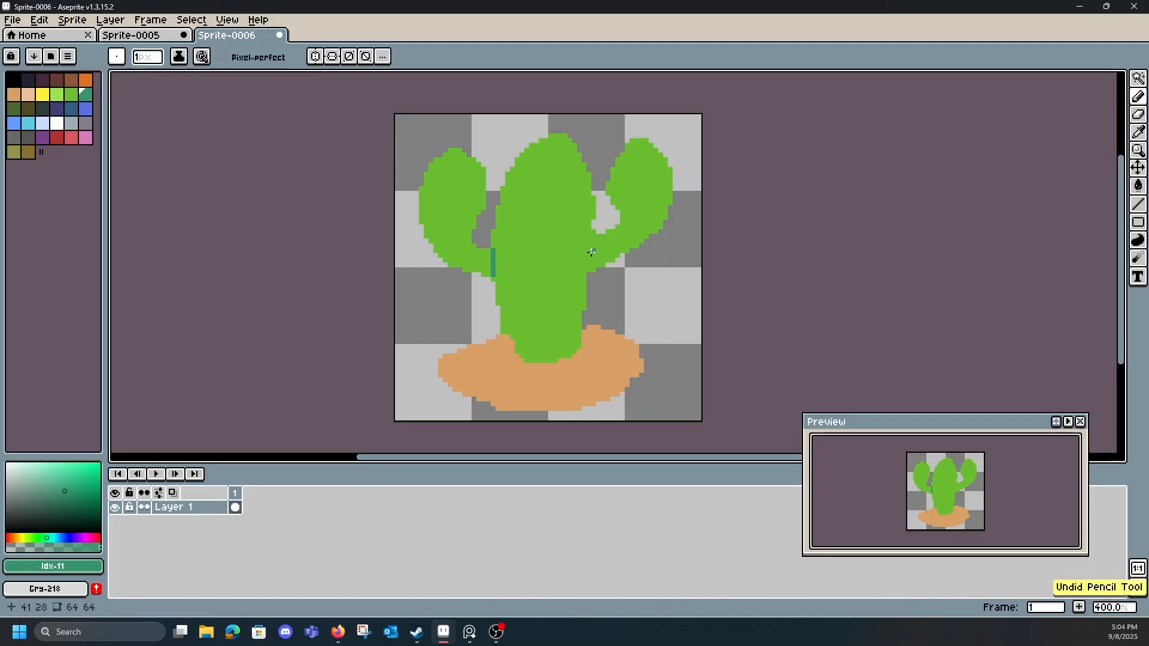
key("ctrl+z")
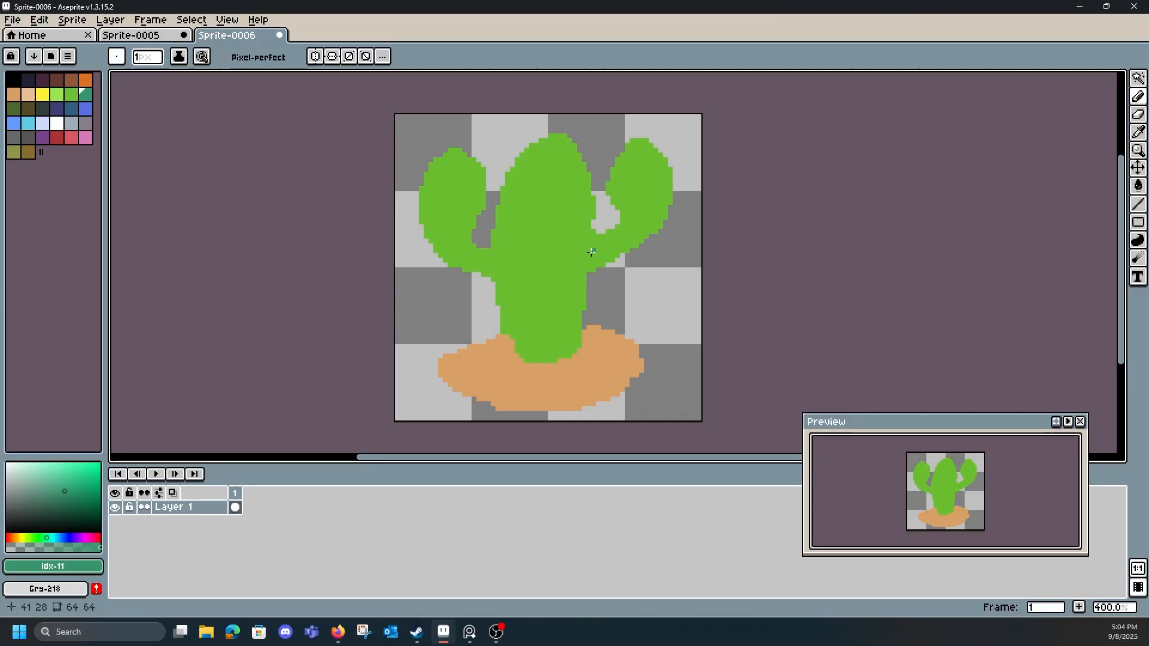
- Try vertical teal lines along the trunk at both arm joints, and undo all the teal strokes
mouse_move(594, 241)
left_mouse_down()
mouse_move(593, 270)
mouse_move(594, 230)
left_mouse_up()
key("ctrl+z")
key("ctrl+z")
left_click_drag(491, 247, 495, 259)
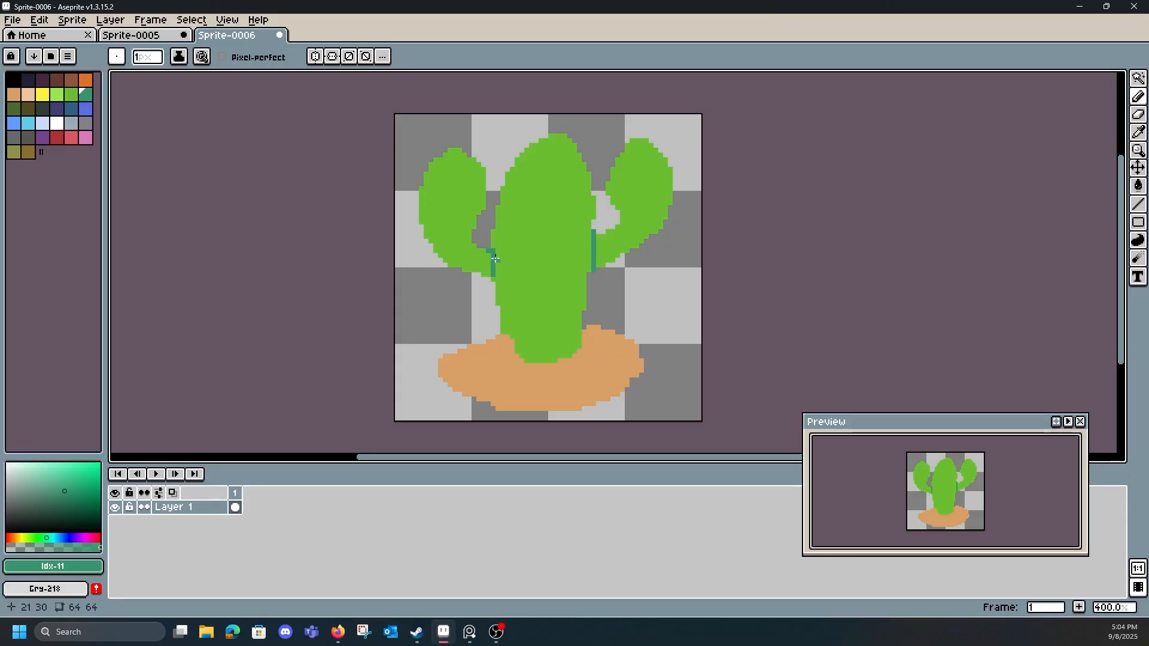
key("ctrl+z")
key("ctrl+z")
key("ctrl+z")
key("ctrl+z")
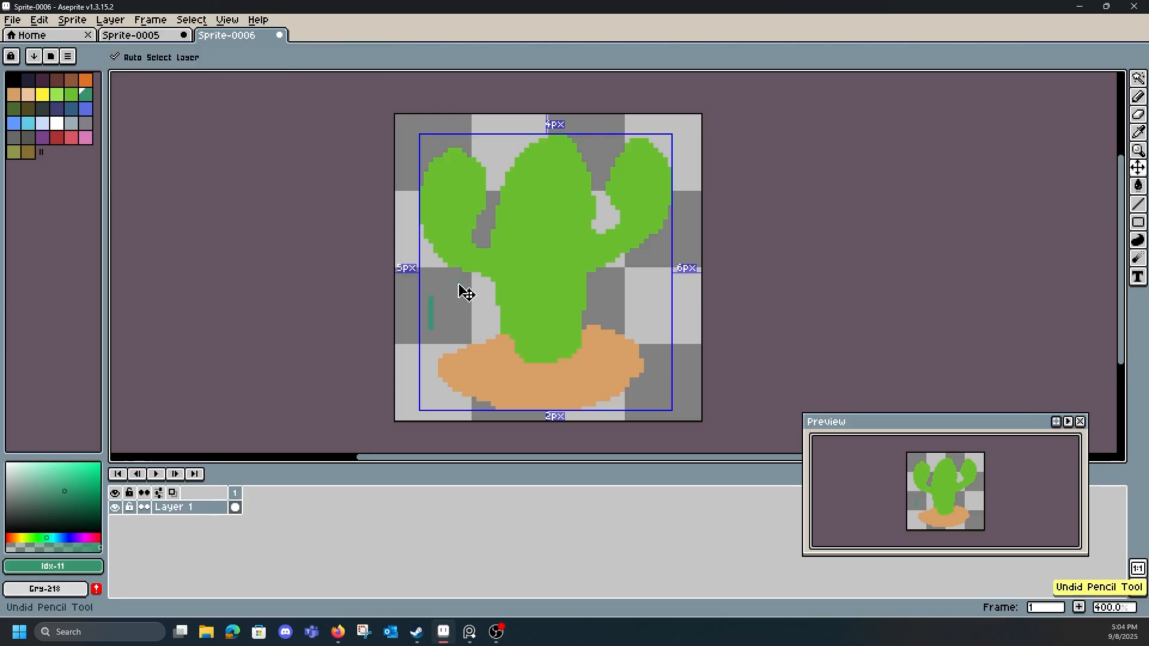
- With the bright green palette colour, sketch a miniature two-armed cactus in the empty area left of the trunk
left_click(72, 93)
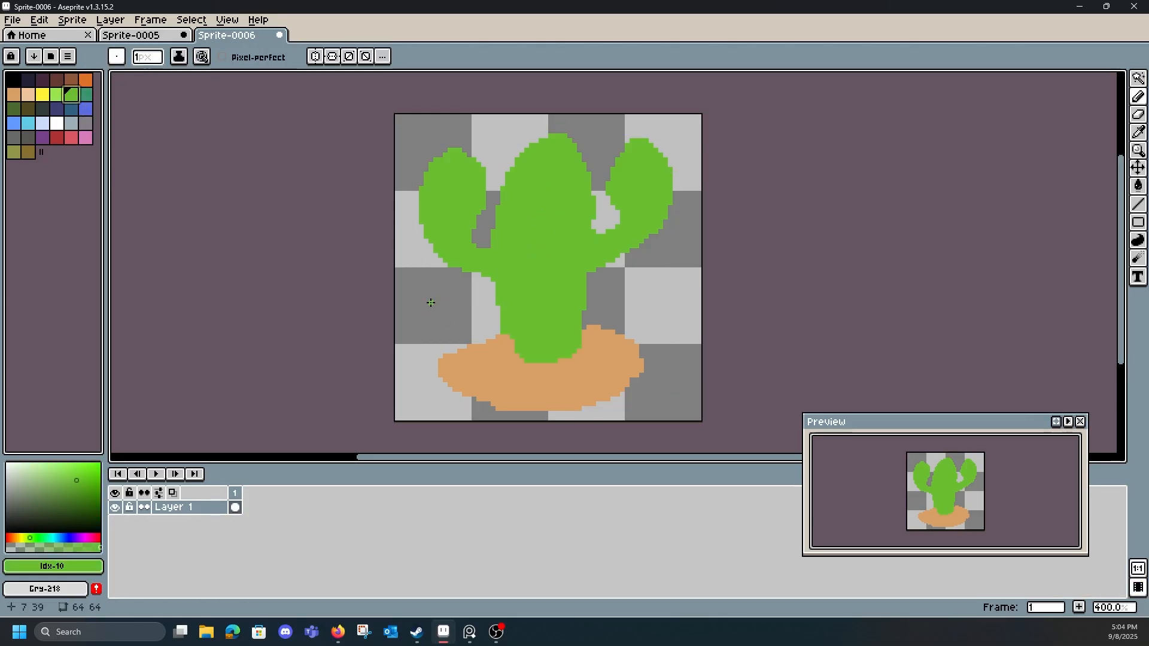
mouse_move(432, 298)
left_mouse_down()
mouse_move(431, 330)
mouse_move(435, 298)
mouse_move(434, 331)
mouse_move(449, 303)
mouse_move(450, 333)
mouse_move(454, 298)
mouse_move(453, 334)
mouse_move(429, 307)
mouse_move(420, 313)
mouse_move(420, 301)
mouse_move(462, 305)
left_mouse_up()
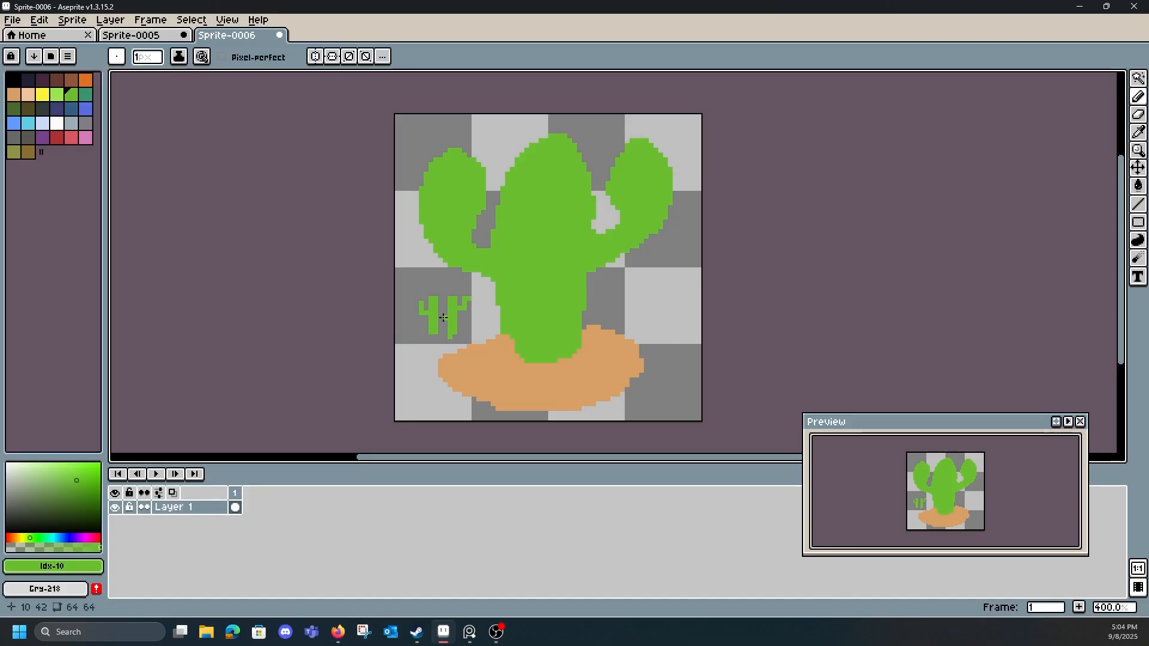
key("ctrl+z")
key("ctrl+z")
key("ctrl+z")
key("ctrl+z")
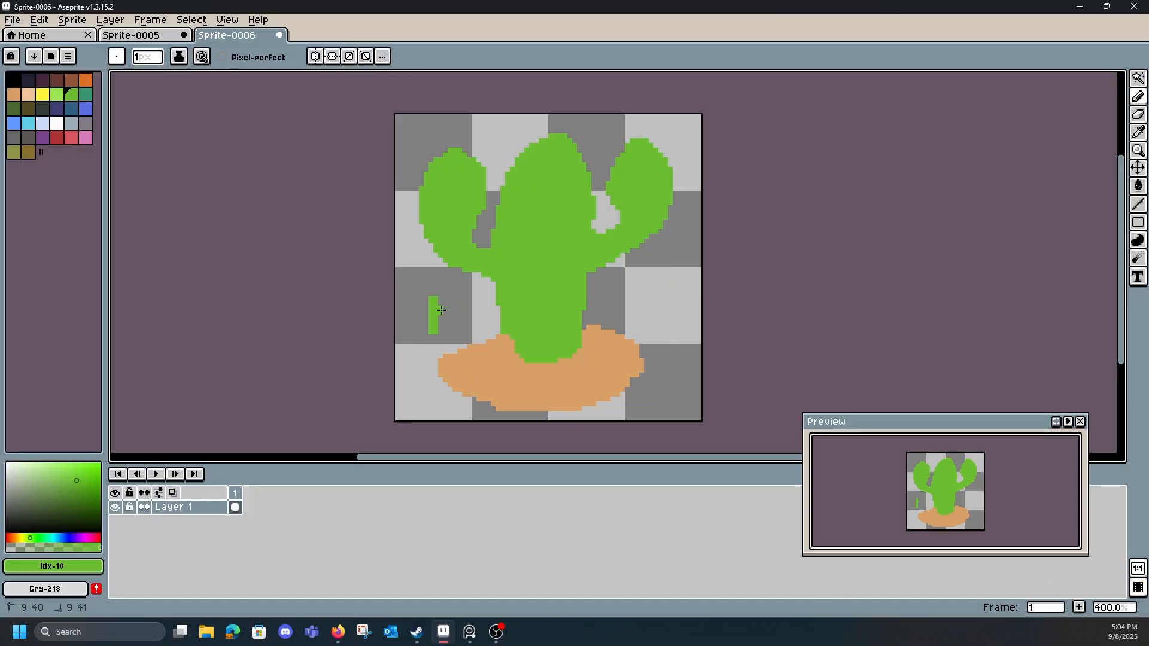
mouse_move(438, 314)
left_mouse_down()
mouse_move(452, 293)
mouse_move(415, 310)
mouse_move(415, 299)
mouse_move(452, 292)
left_mouse_up()
key("e")
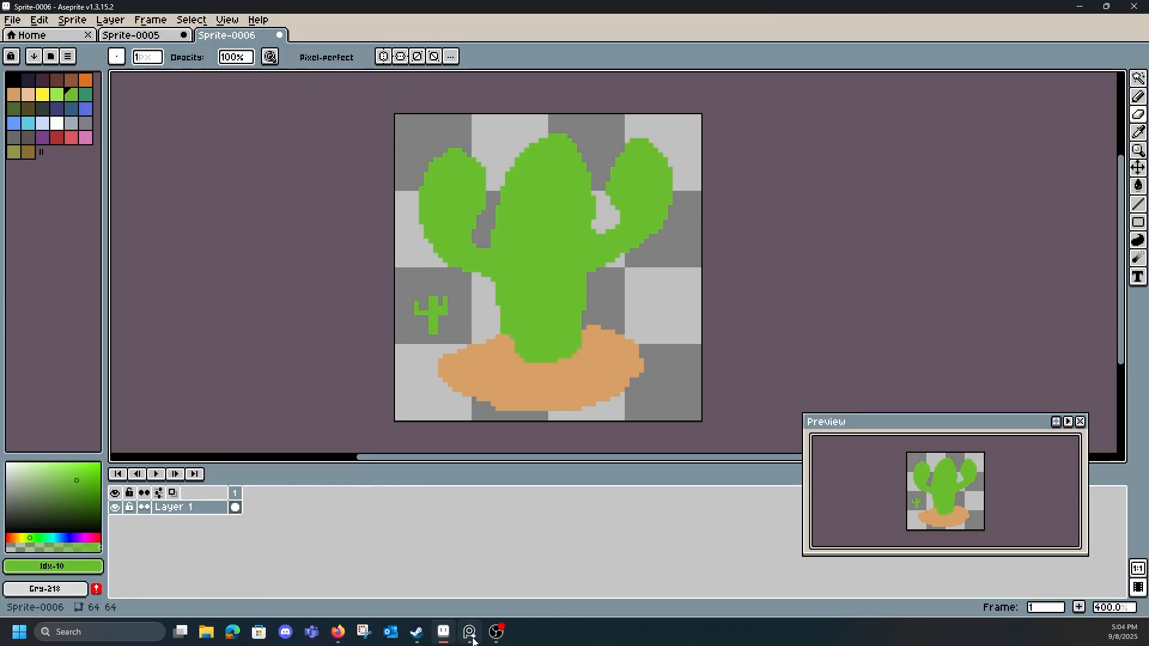
- Bring up the cactus reference board, examine how arms join the trunks, and put it away
mouse_move(470, 631)
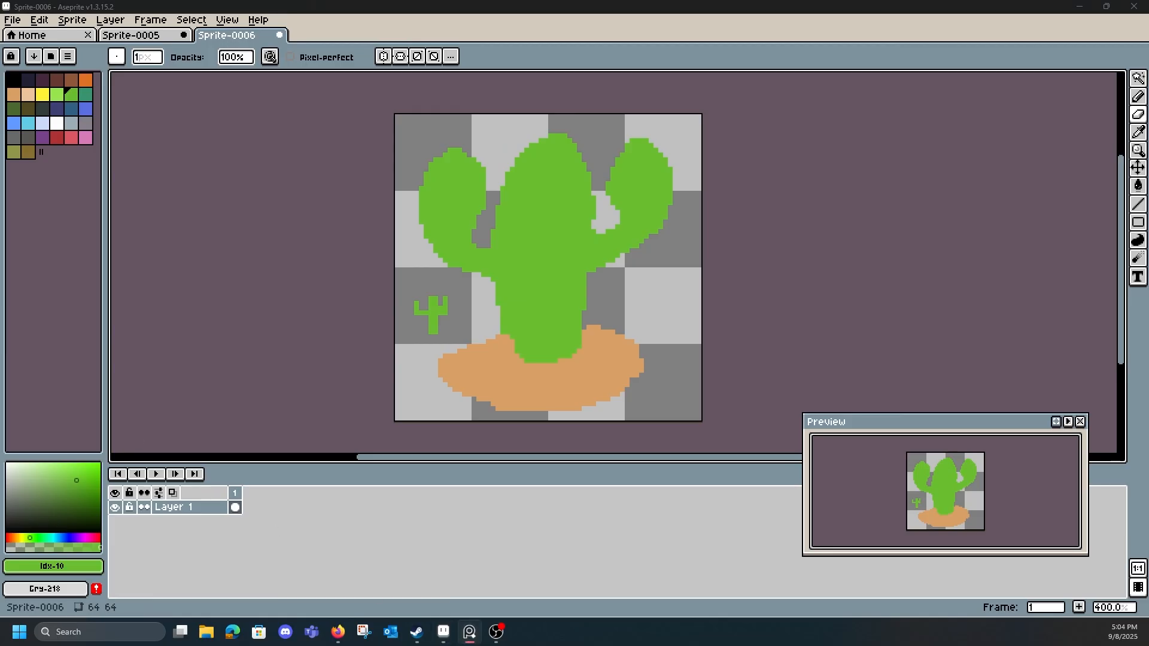
key("alt+Tab")
left_click_drag(318, 70, 537, 99)
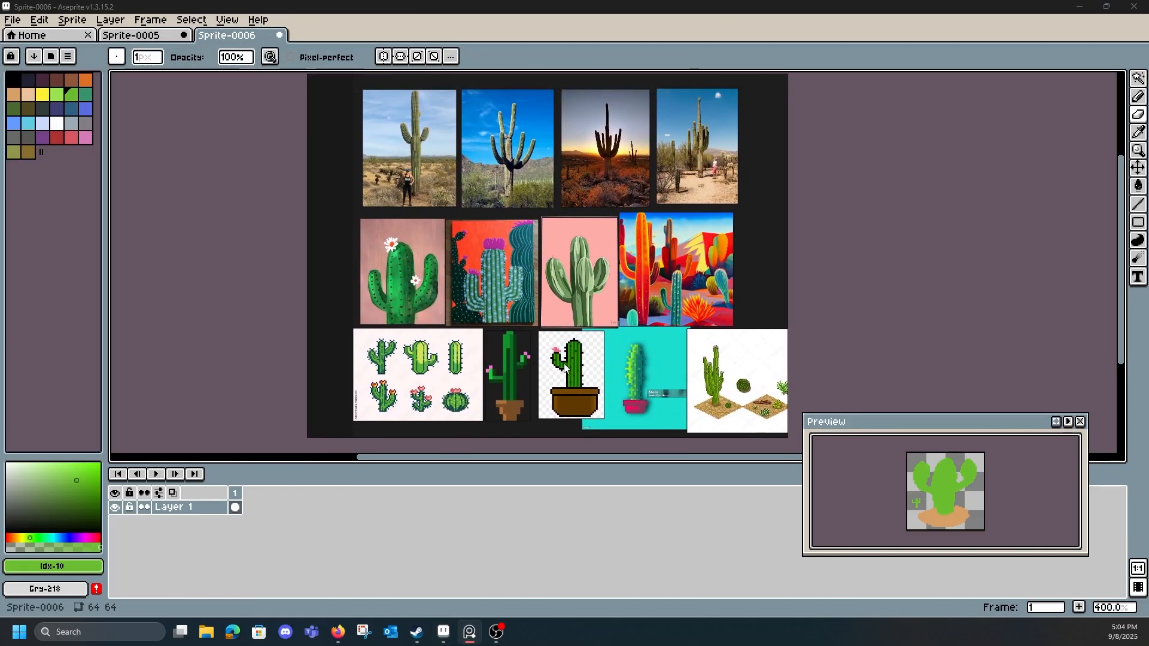
key("super+Down")
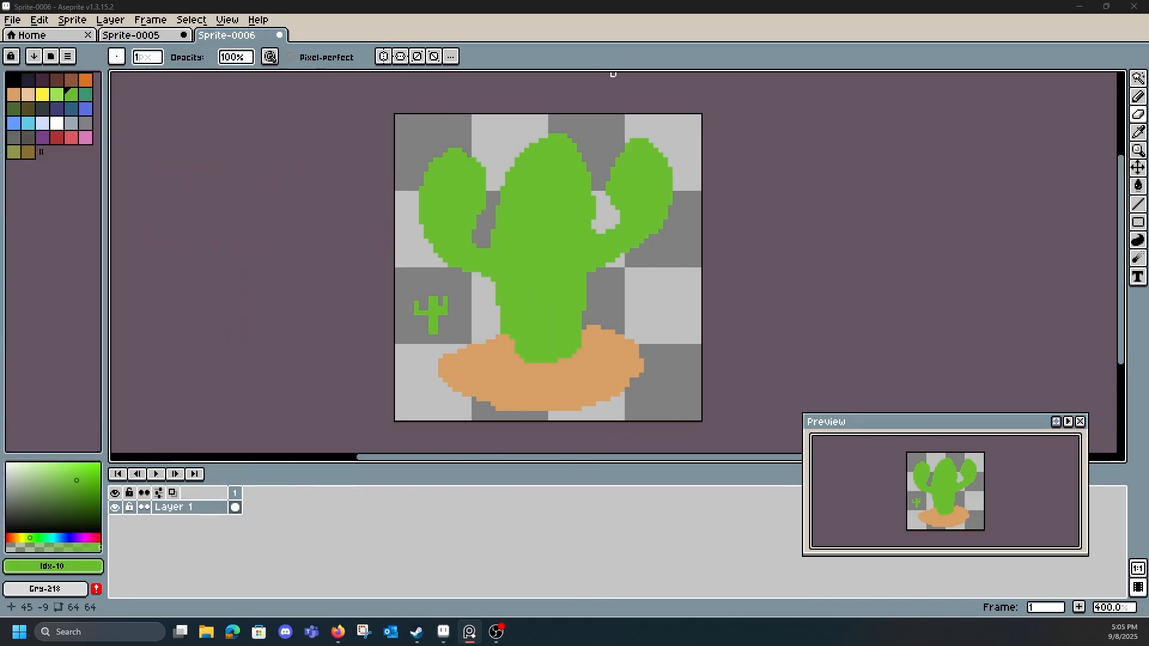
- Erase the miniature green cactus beside the trunk
left_click(426, 292)
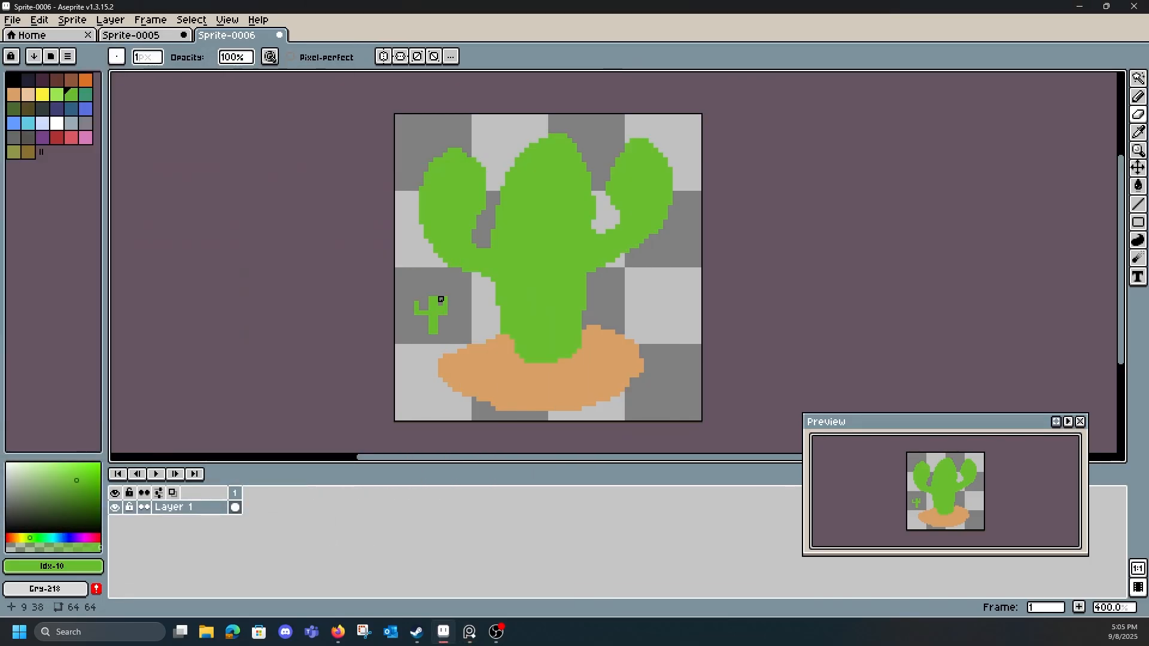
mouse_move(426, 299)
left_mouse_down()
mouse_move(426, 323)
mouse_move(450, 299)
mouse_move(439, 325)
left_mouse_up()
key("i")
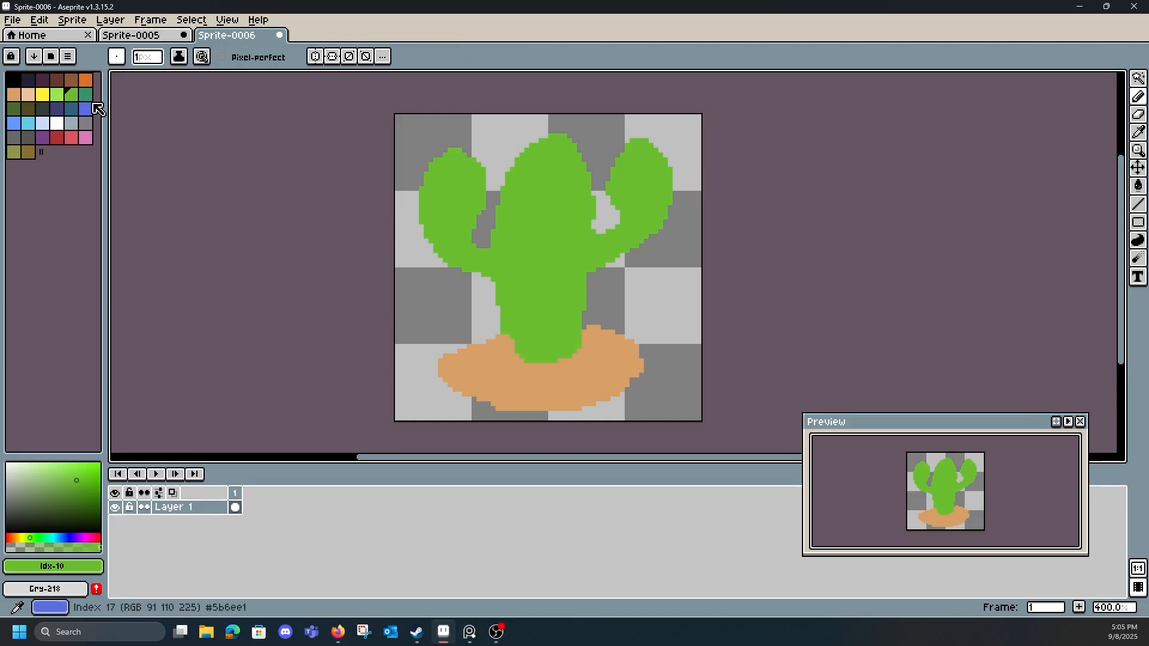
- Pick the light green palette colour and try a pencil stroke at the left arm's joint, undoing it
left_click(57, 94)
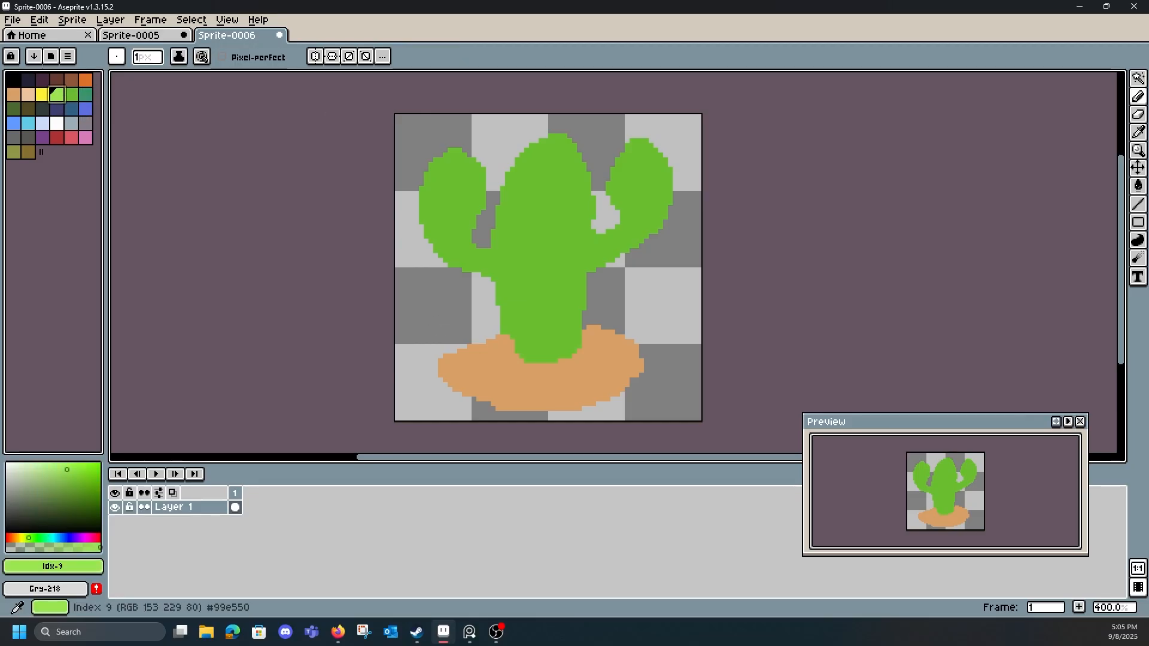
left_click_drag(494, 249, 505, 272)
key("ctrl+z")
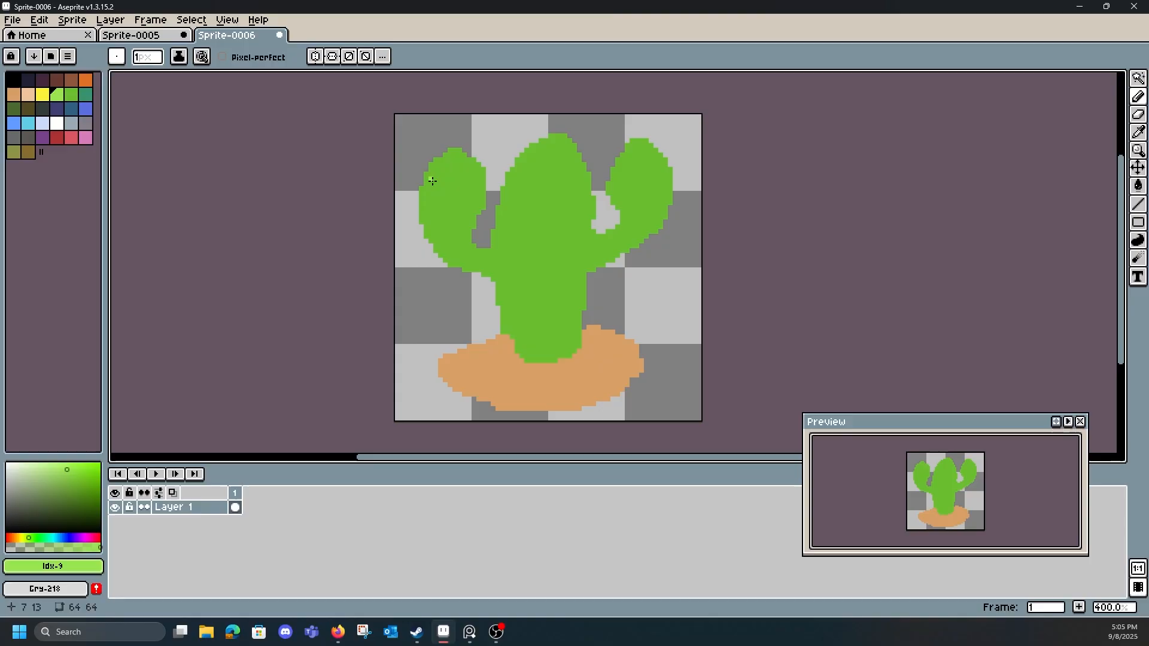
- Try vertical light green stripes on the left arm and the upper trunk, and undo them all
mouse_move(430, 181)
left_mouse_down()
mouse_move(436, 225)
mouse_move(449, 186)
mouse_move(449, 230)
left_mouse_up()
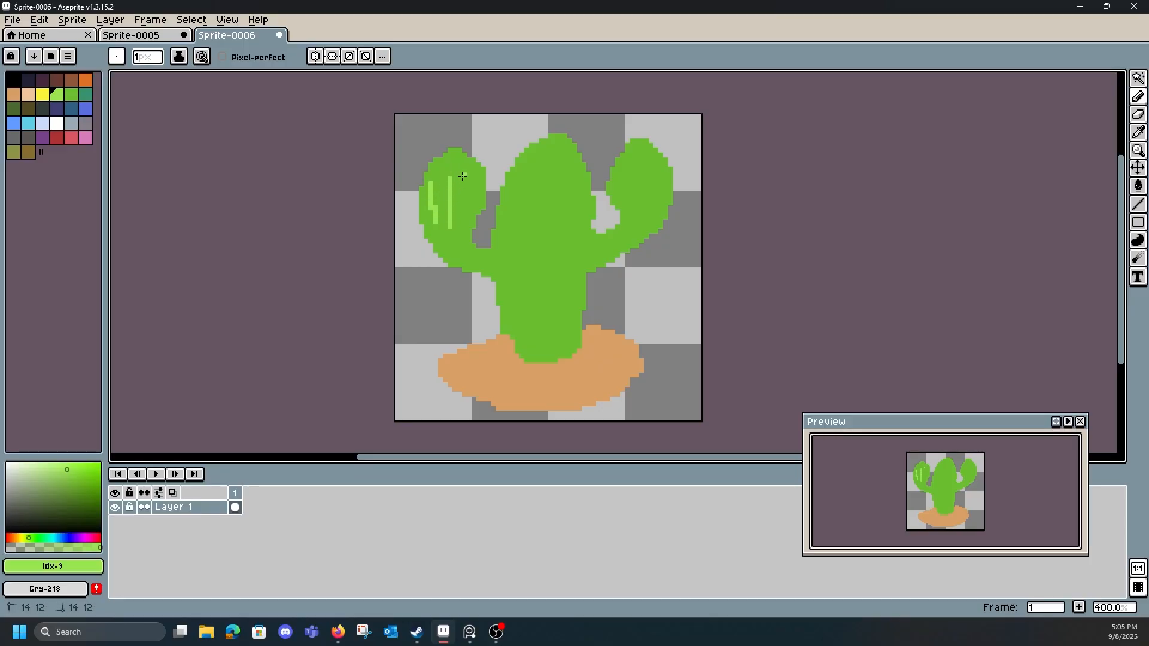
mouse_move(463, 174)
left_mouse_down()
mouse_move(463, 228)
mouse_move(473, 212)
left_mouse_up()
mouse_move(530, 174)
left_mouse_down()
mouse_move(530, 234)
mouse_move(546, 236)
left_mouse_up()
left_click_drag(564, 174, 561, 241)
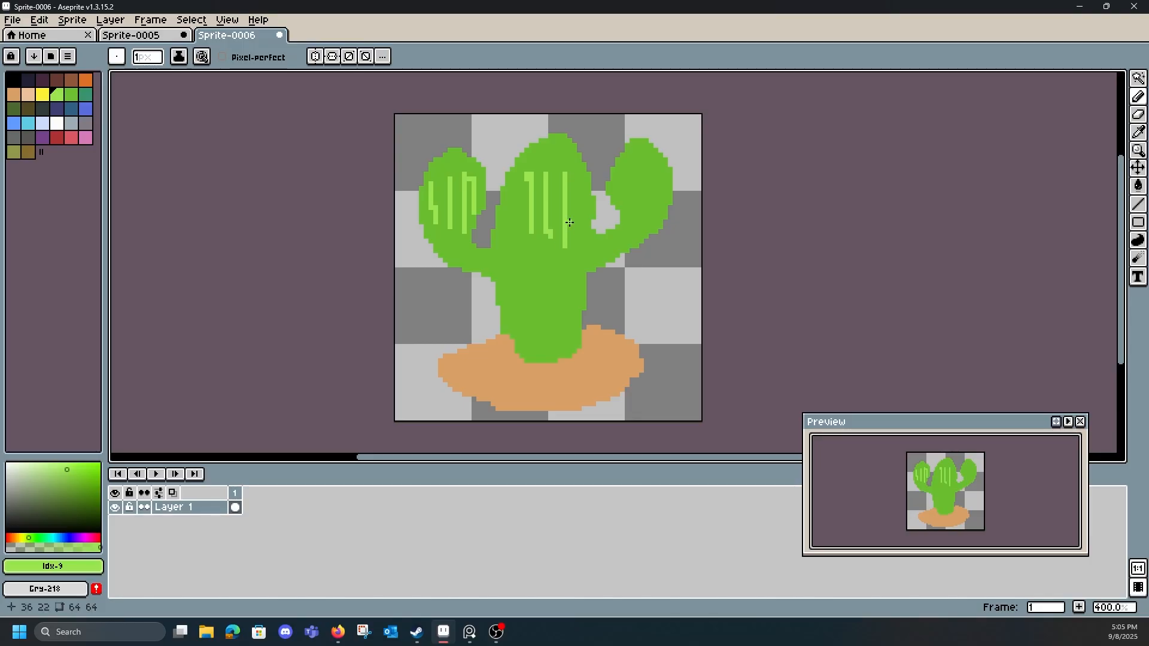
key("v")
key("ctrl+z")
key("ctrl+z")
key("ctrl+z")
key("ctrl+z")
key("ctrl+z")
key("ctrl+z")
key("ctrl+z")
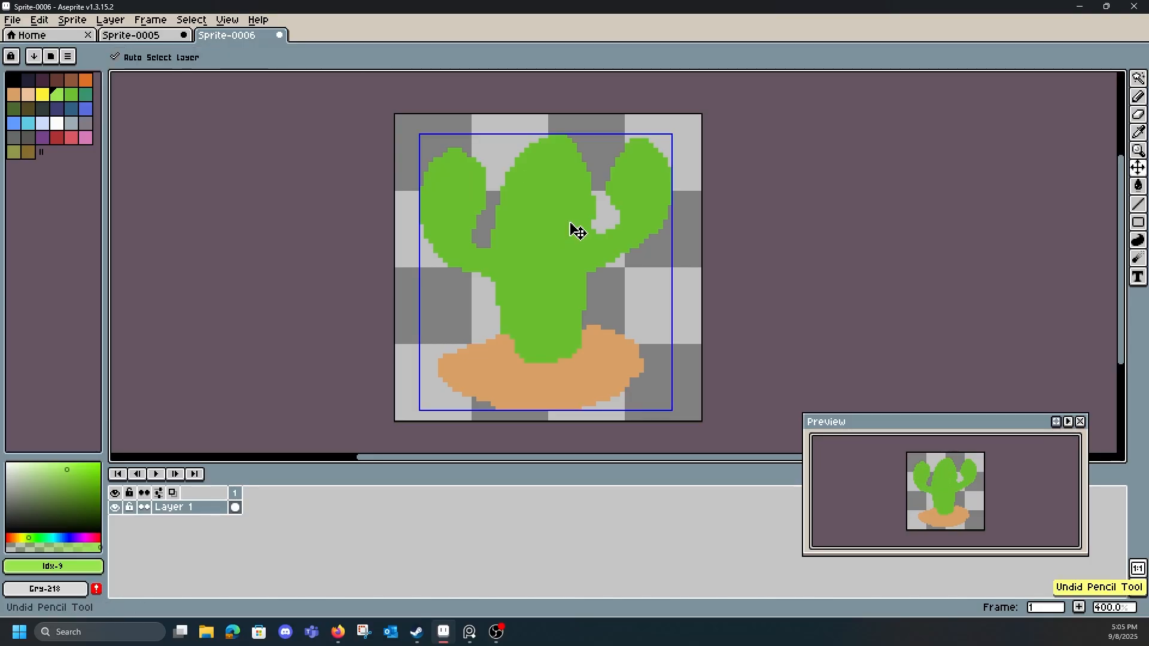
- Outline both arm joints with curved light green pencil strokes and add a short stroke inward from each trunk edge above them
key("b")
left_click_drag(493, 247, 499, 281)
left_click_drag(593, 230, 585, 267)
left_click_drag(617, 170, 618, 235)
key("ctrl+z")
key("ctrl+z")
left_click_drag(501, 202, 512, 223)
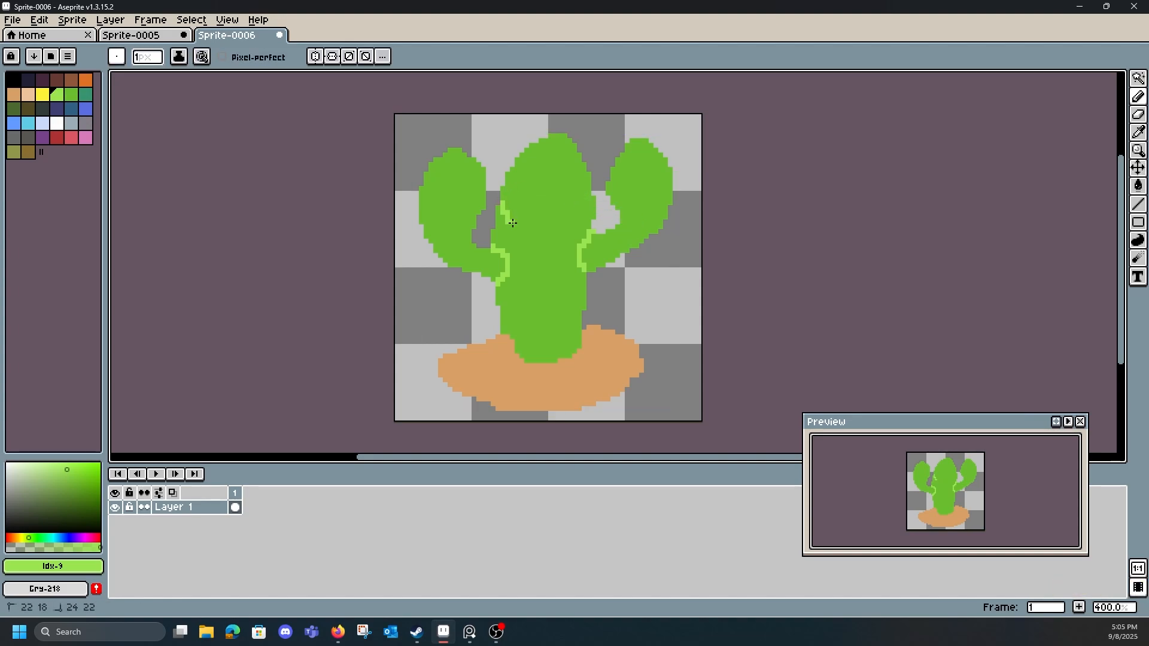
left_click_drag(593, 207, 567, 229)
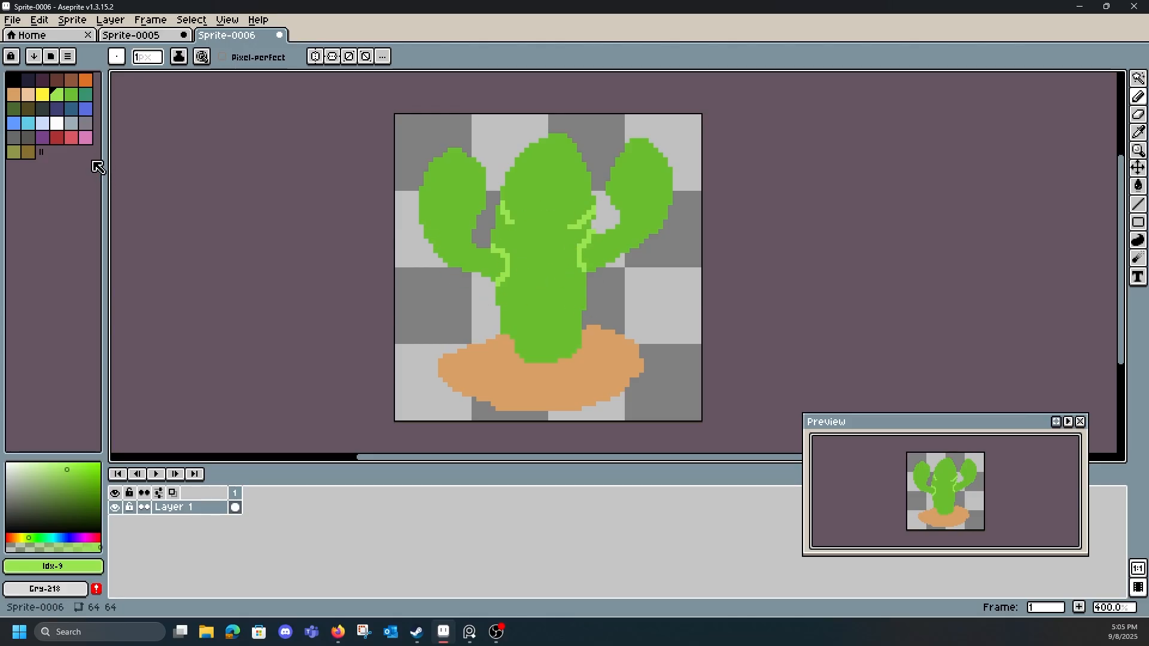
- Pick the light red palette colour for the Pencil, review the cactus reference board, and move it off the canvas
left_click(71, 137)
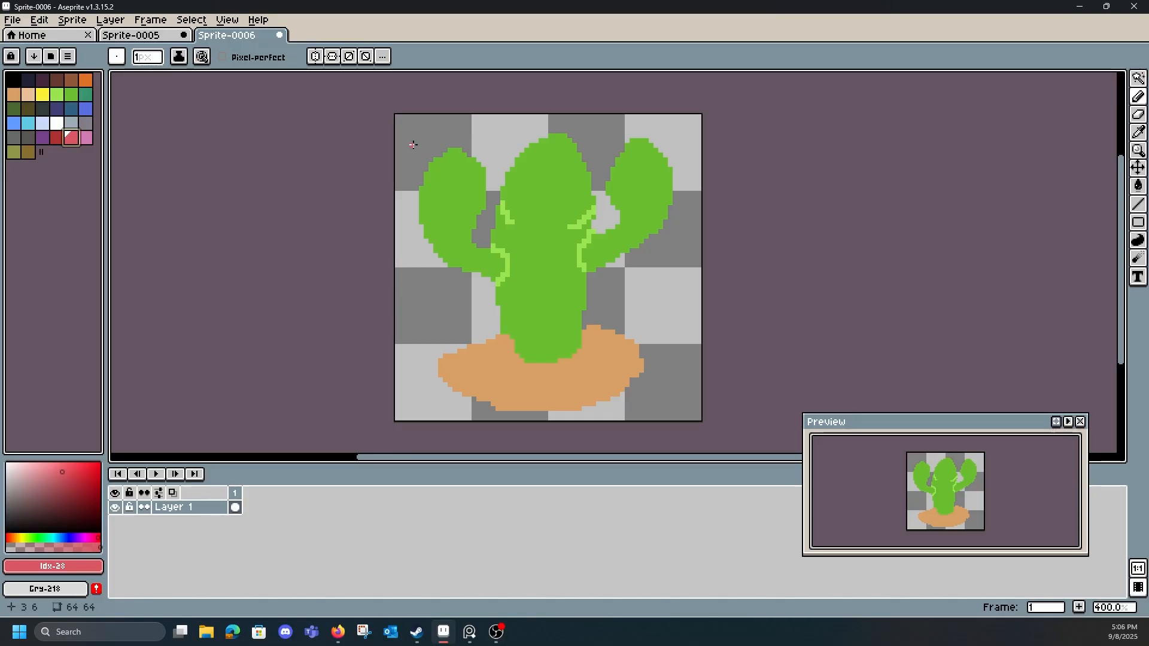
key("alt+Tab")
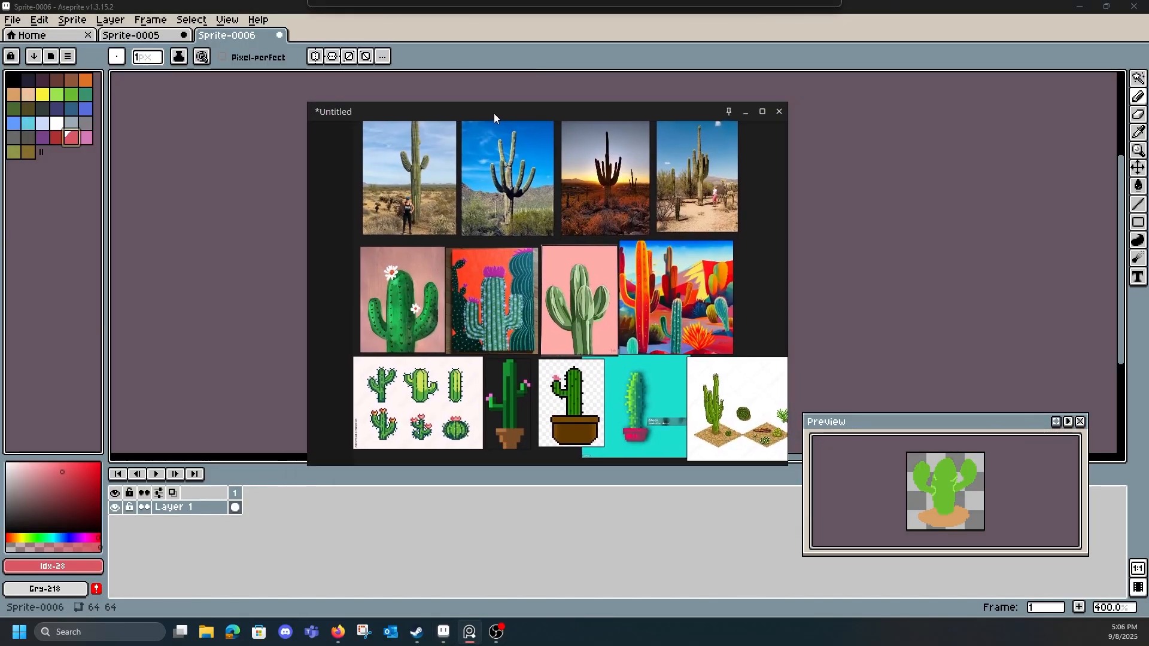
left_click_drag(495, 117, 433, 105)
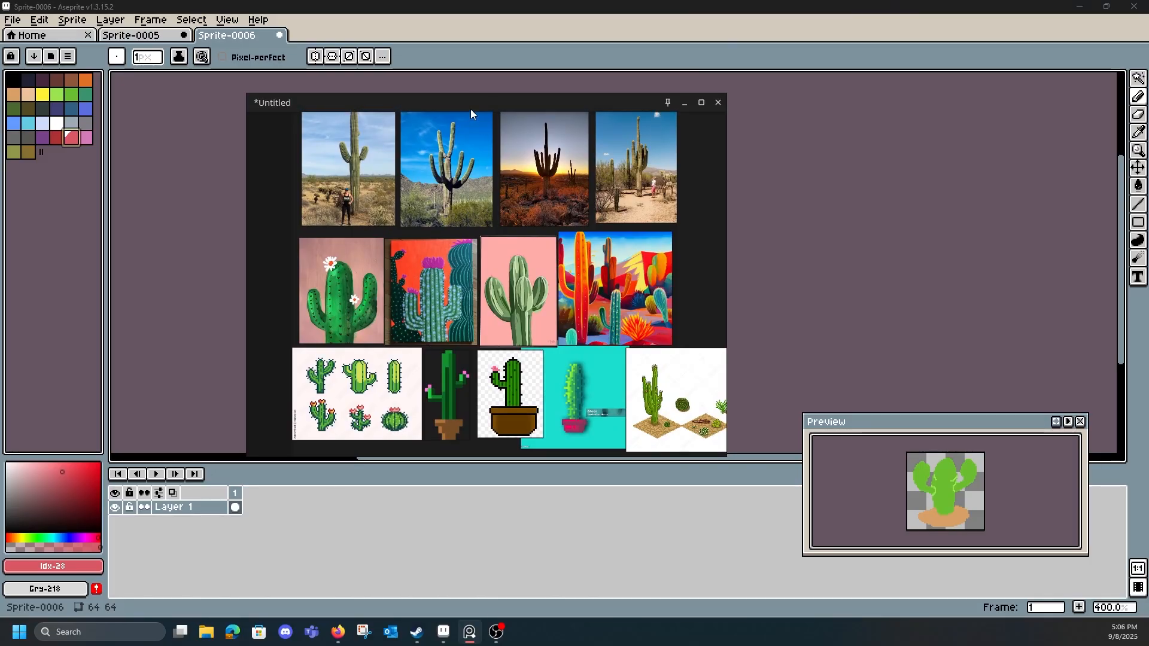
left_click_drag(472, 105, 0, 114)
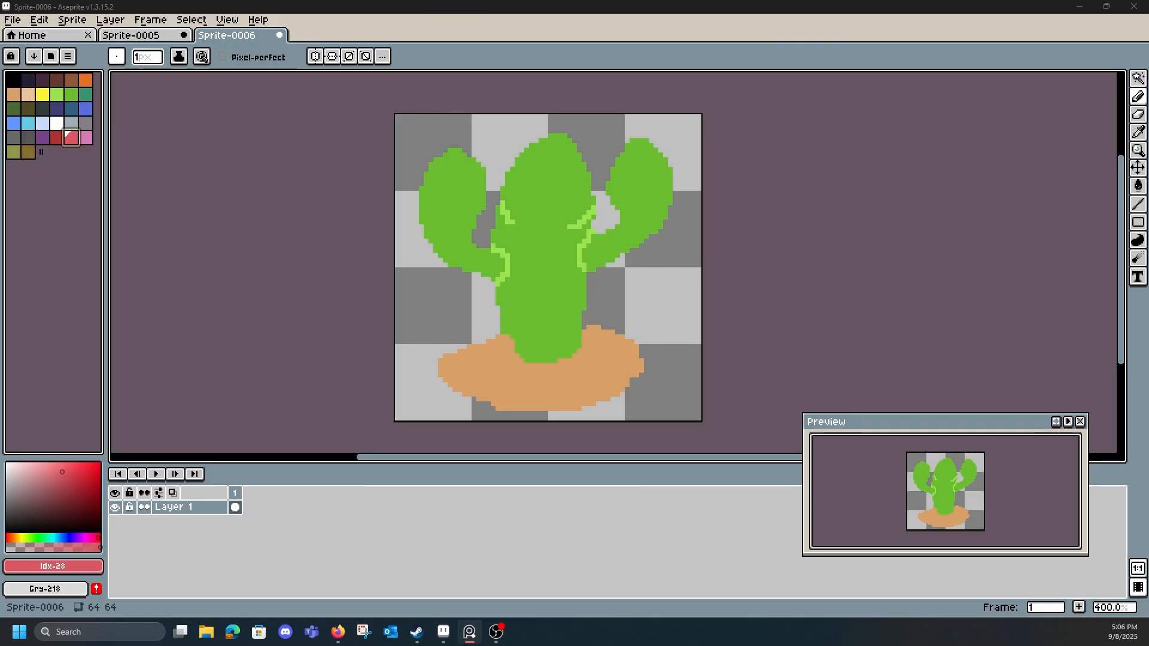
- Examine the tall saguaro photo on the reference board up close, from the arms to the tip, and move the board off the canvas
left_click_drag(0, 90, 554, 84)
scroll(587, 135, "up", 7)
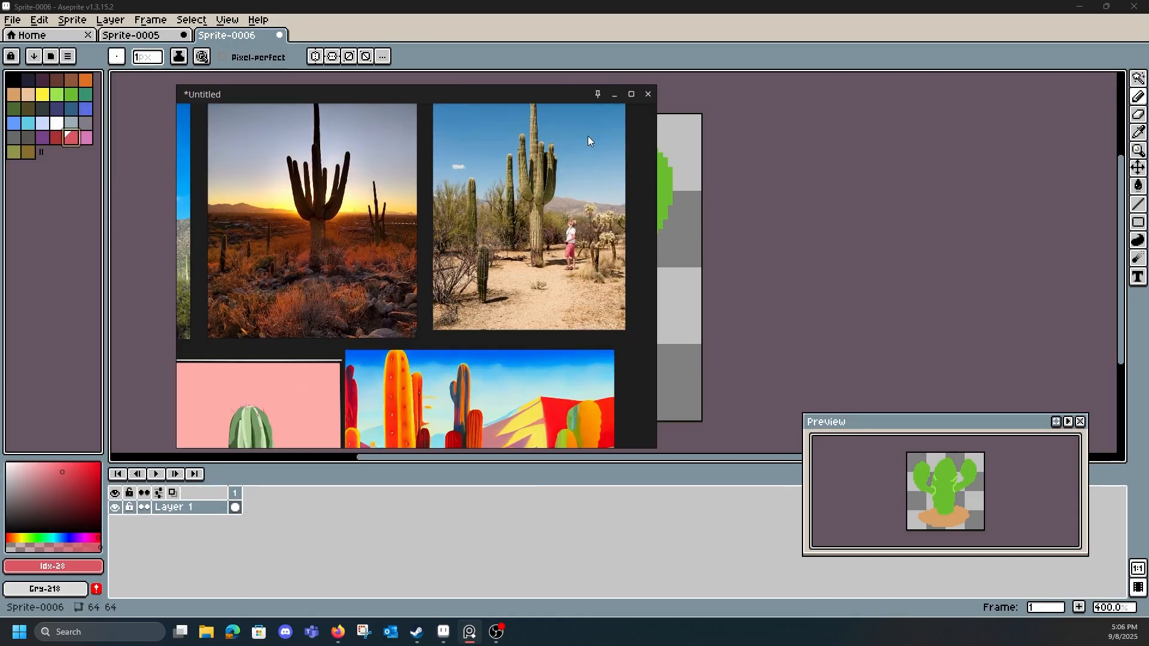
left_click_drag(548, 228, 547, 330)
scroll(540, 280, "up", 5)
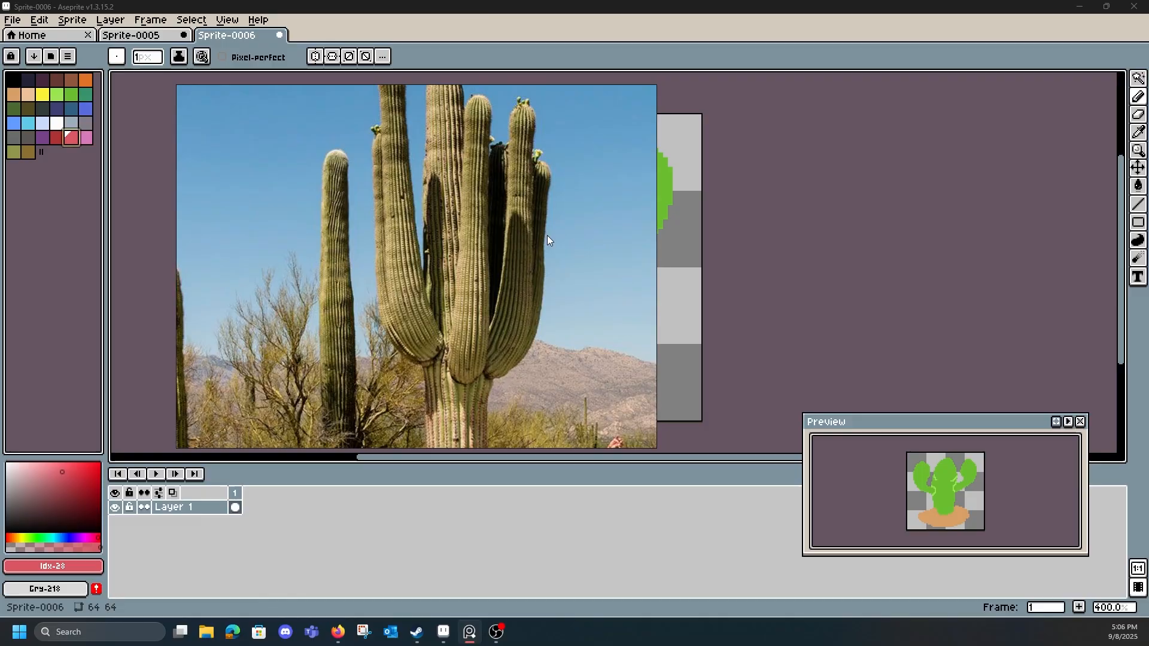
left_click_drag(547, 234, 551, 430)
scroll(478, 144, "down", 3)
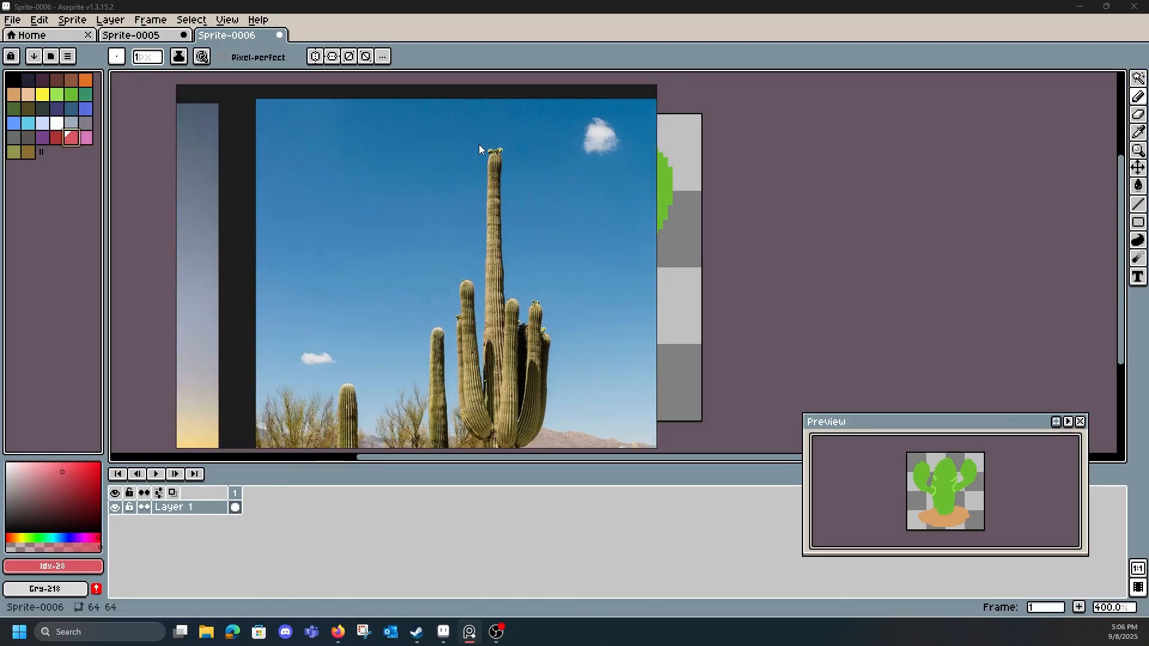
left_click_drag(454, 92, 0, 113)
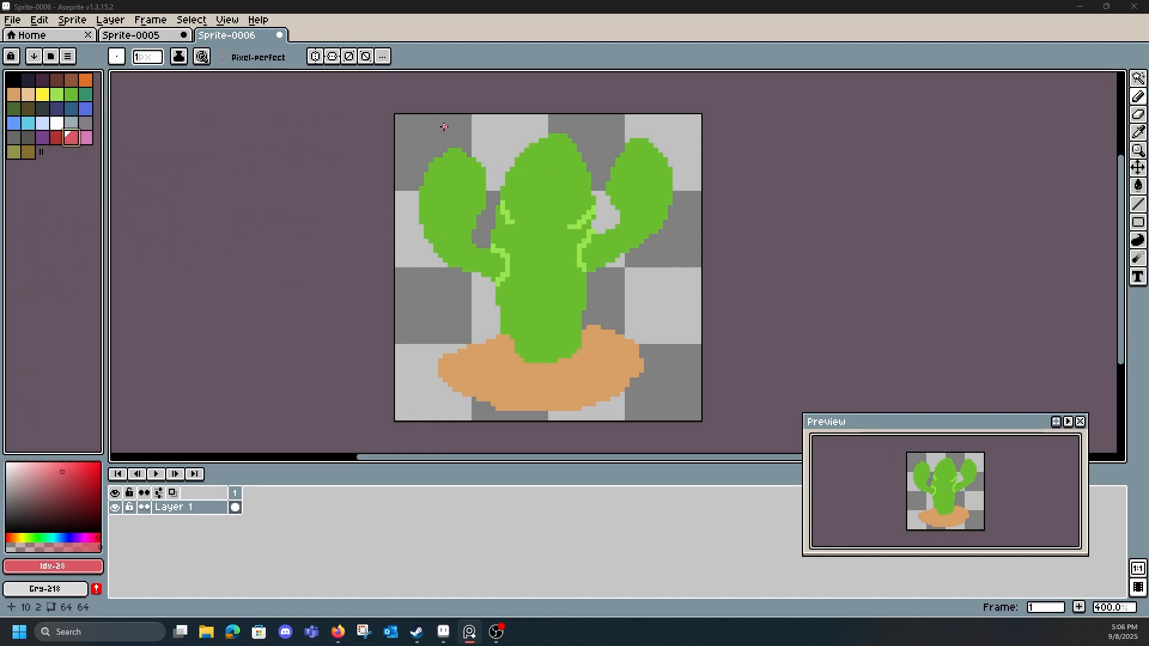
- Outline a round flower on the left arm's tip in light red and fill the whole flower with the palette pink
mouse_move(442, 126)
left_mouse_down()
mouse_move(460, 155)
mouse_move(461, 126)
mouse_move(435, 133)
mouse_move(458, 126)
mouse_move(464, 143)
mouse_move(439, 142)
left_mouse_up()
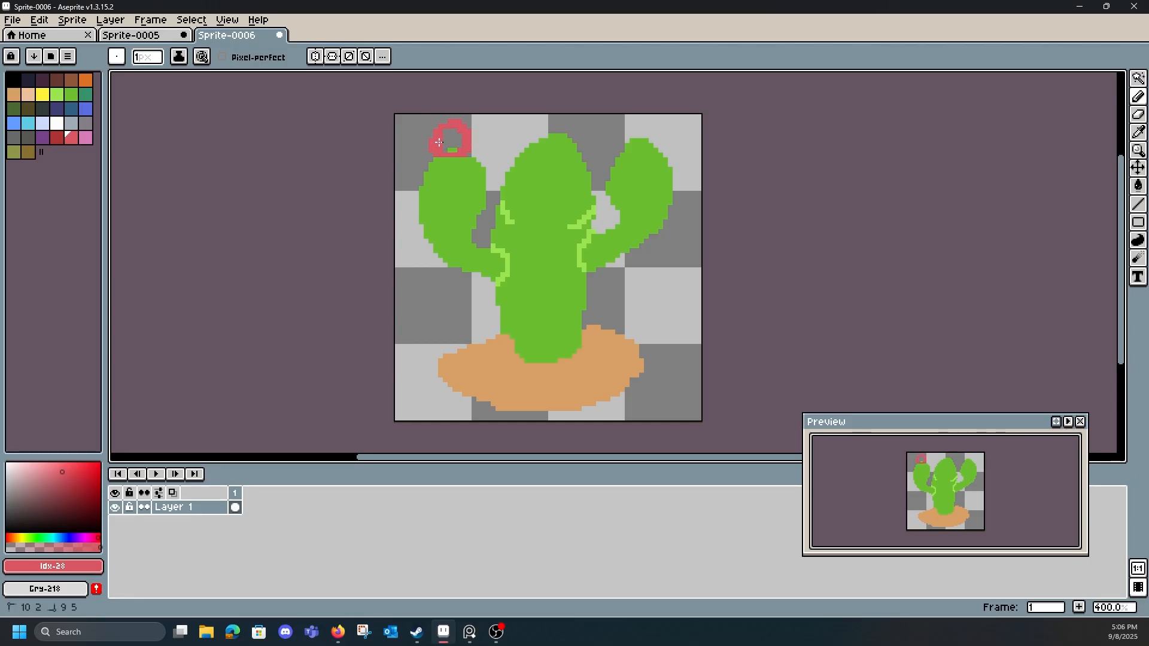
left_click(85, 137)
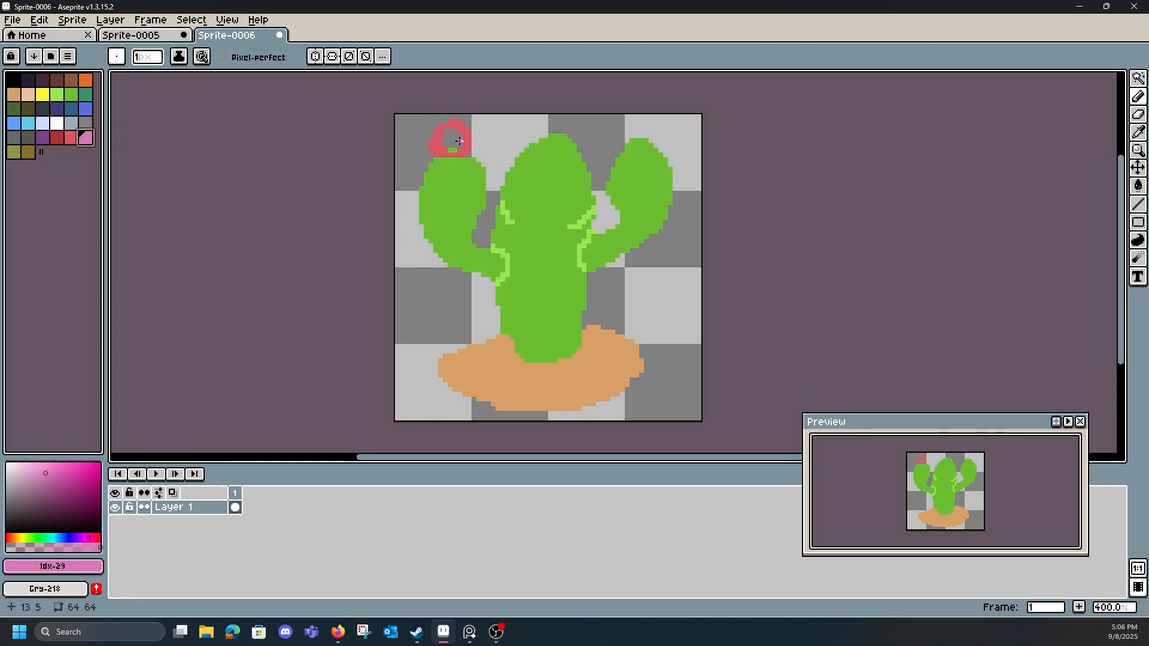
key("g")
left_click(465, 140)
left_click(457, 139)
left_click(450, 149)
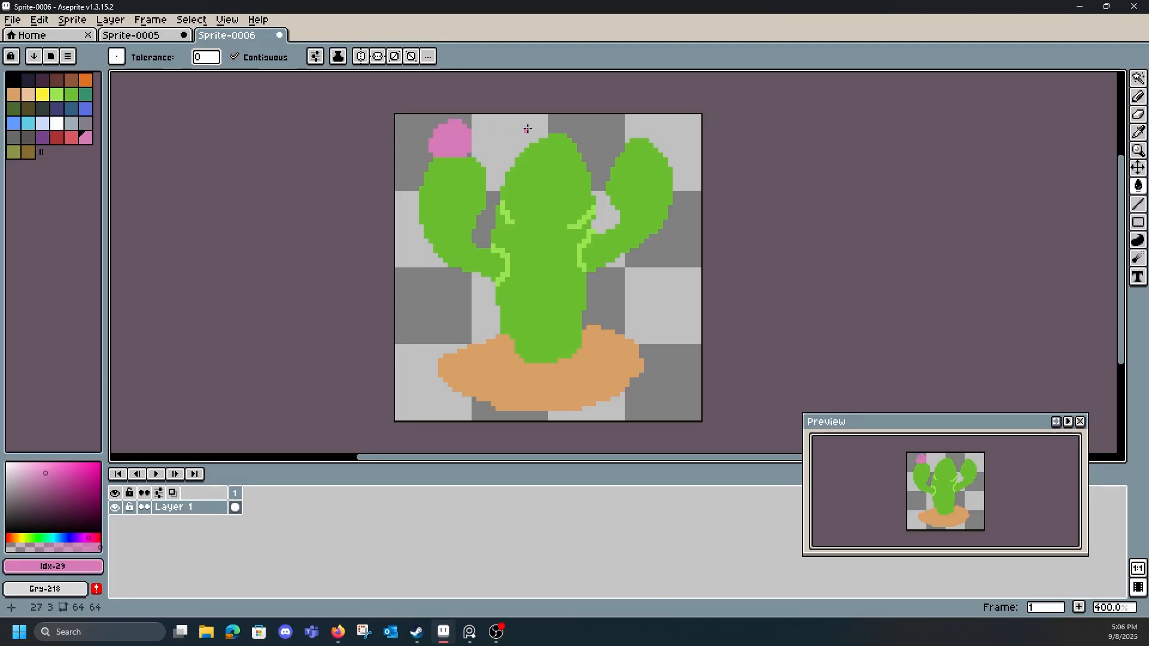
- Outline a round pink flower over the right arm's tip with the Pencil and fill its inside pink
key("b")
mouse_move(636, 139)
left_mouse_down()
mouse_move(612, 154)
mouse_move(635, 169)
mouse_move(641, 126)
mouse_move(620, 137)
left_mouse_up()
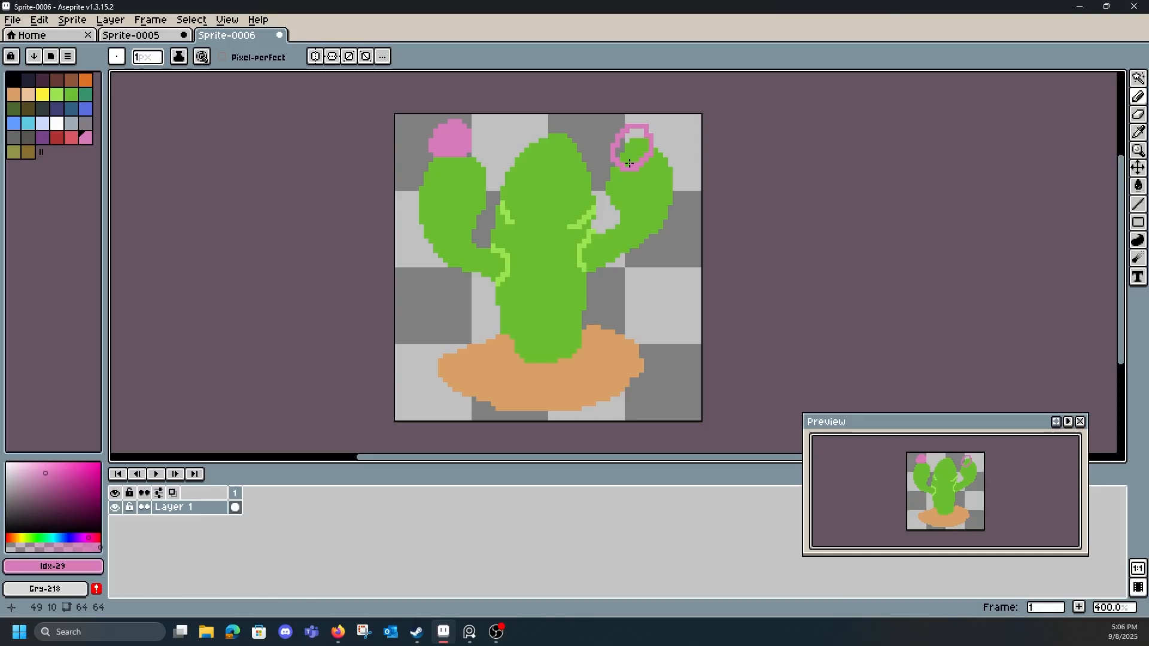
key("g")
left_click(638, 148)
left_click(637, 130)
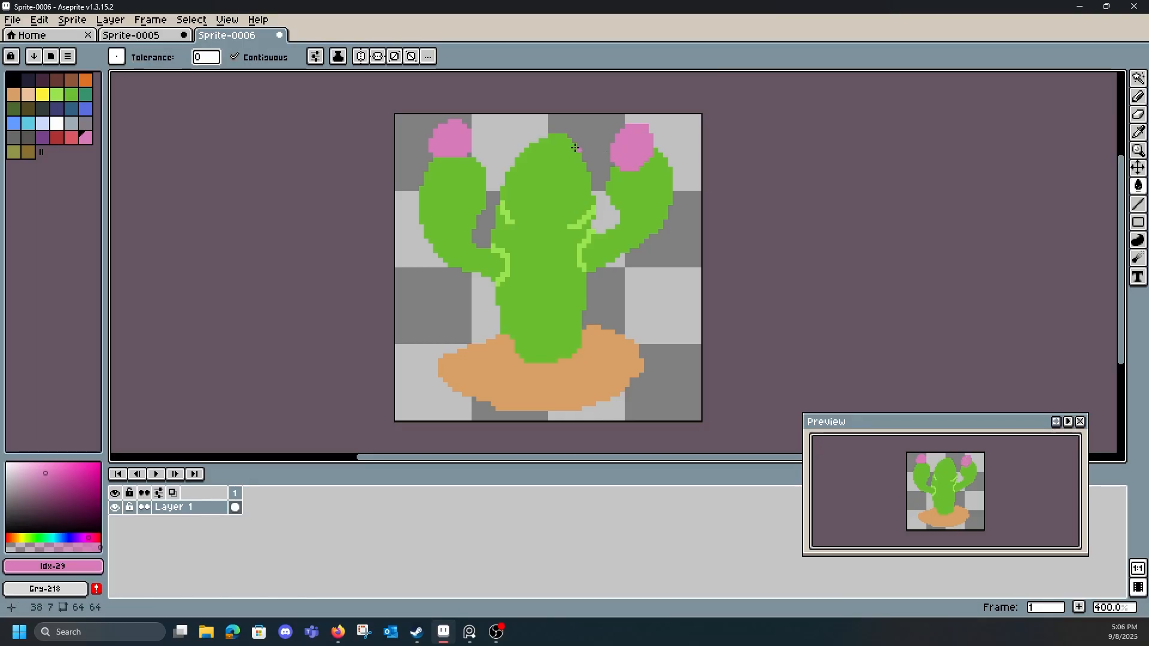
- Draw and fill a pink flower on top of the trunk, undo the stray fill, and patch its left edge with a pencil pixel
key("b")
mouse_move(521, 130)
left_mouse_down()
mouse_move(555, 121)
mouse_move(538, 154)
mouse_move(523, 130)
left_mouse_up()
key("g")
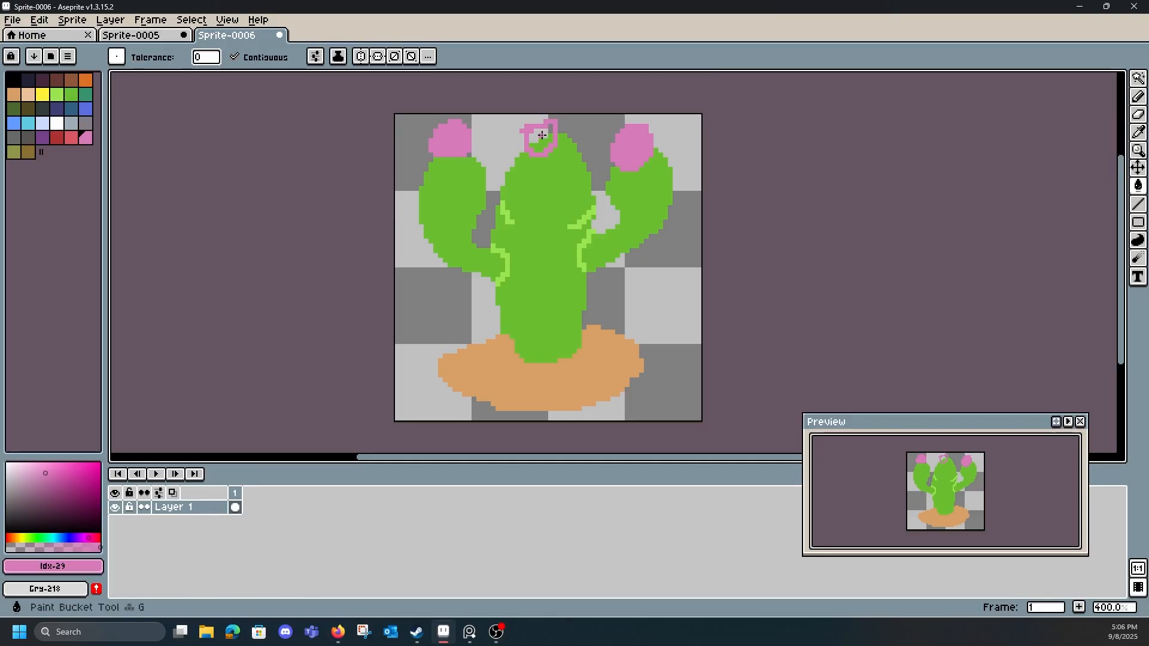
left_click(542, 145)
left_click(542, 144)
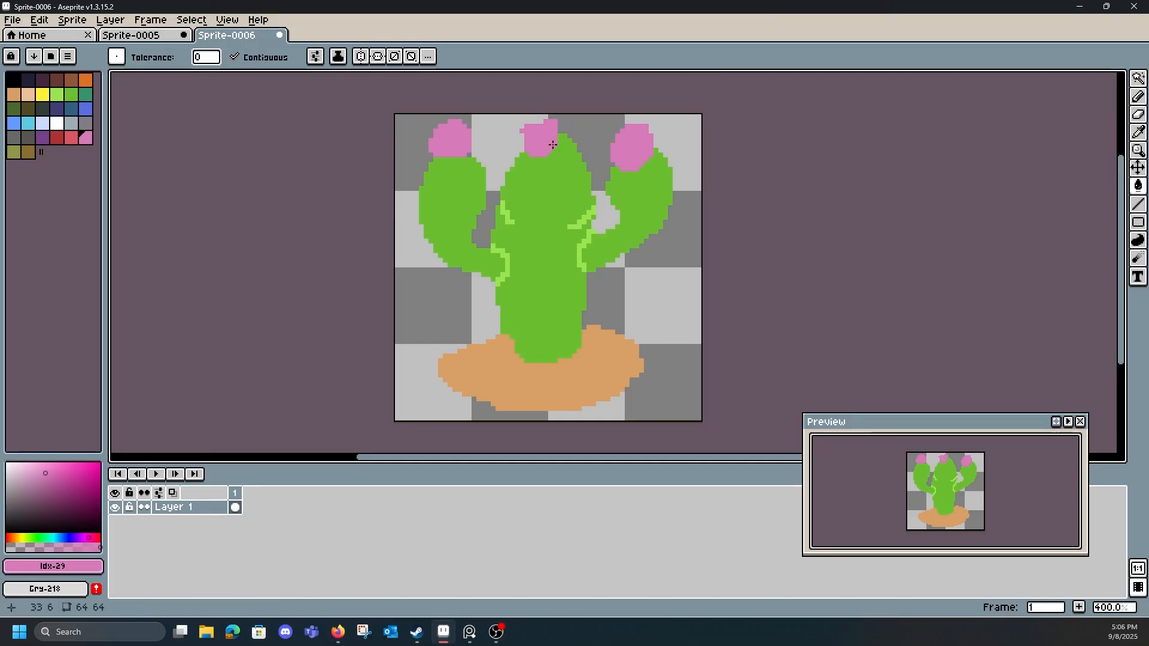
left_click(522, 133)
key("ctrl+z")
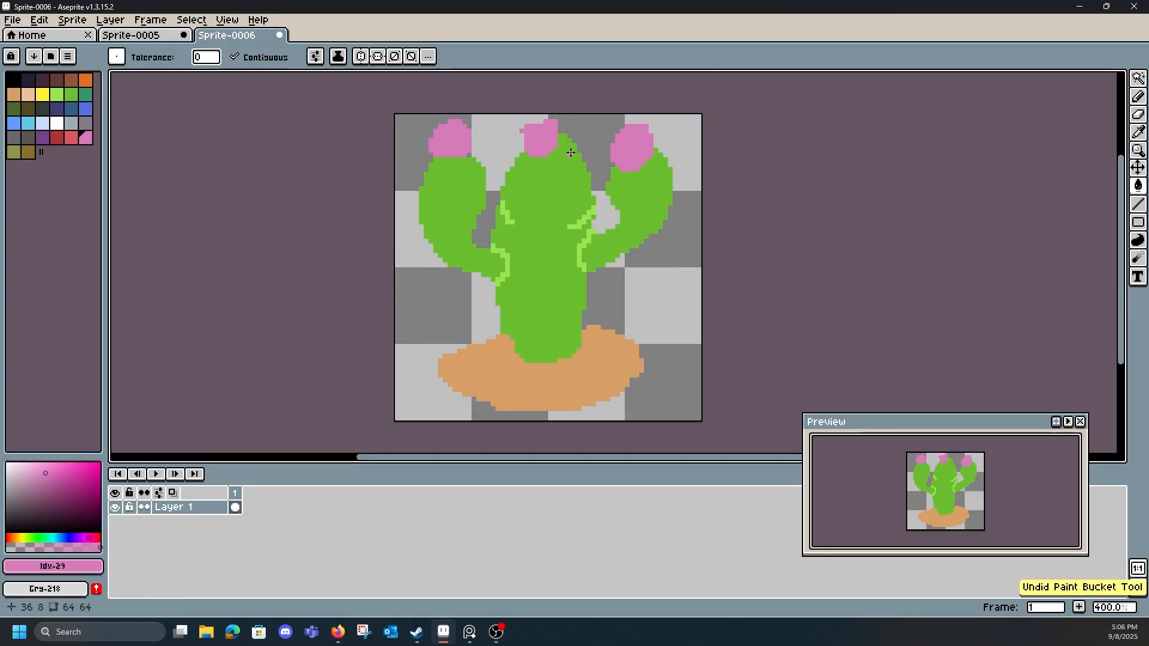
key("b")
left_click(523, 142)
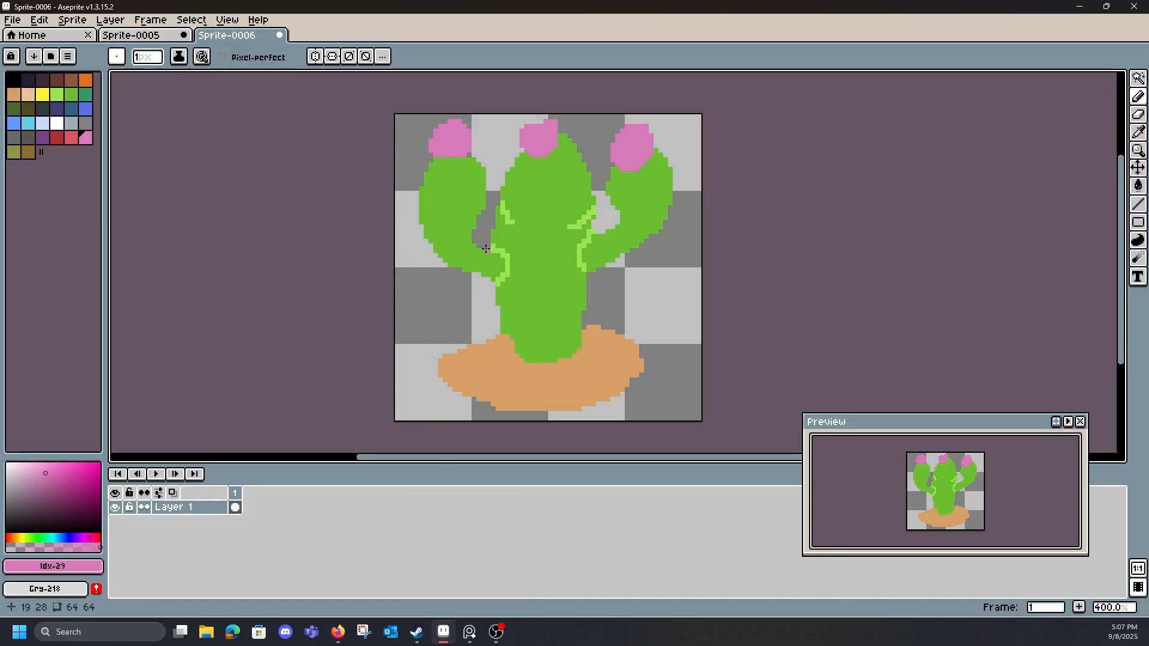
- Add a new layer above the cactus layer
left_click(464, 217)
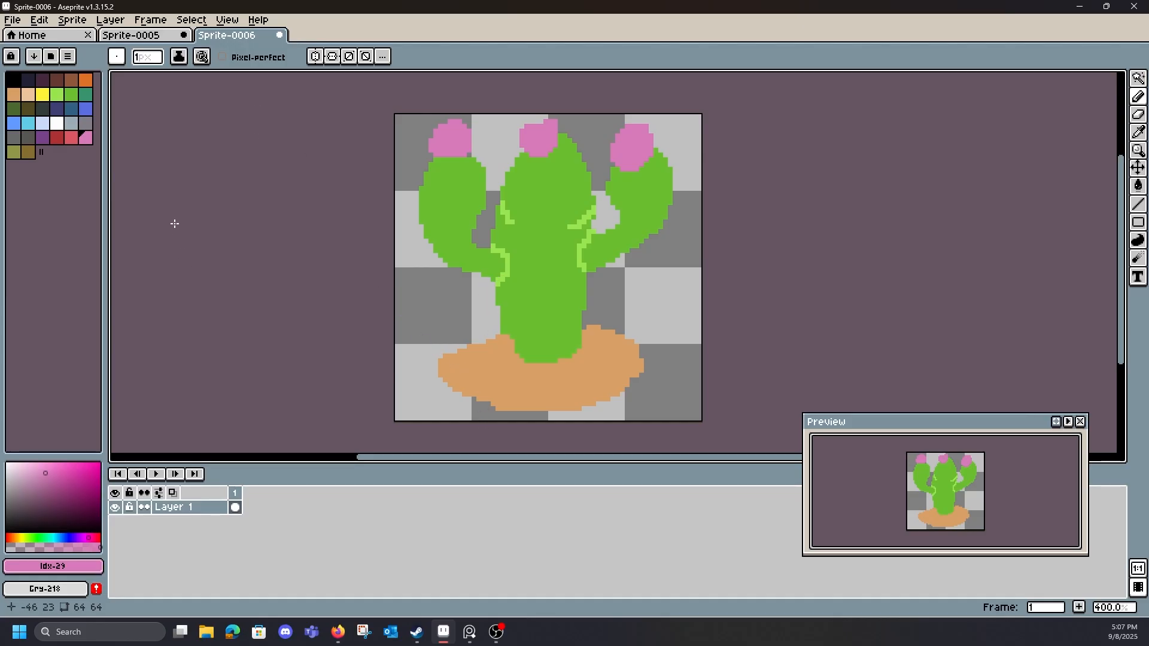
left_click(113, 22)
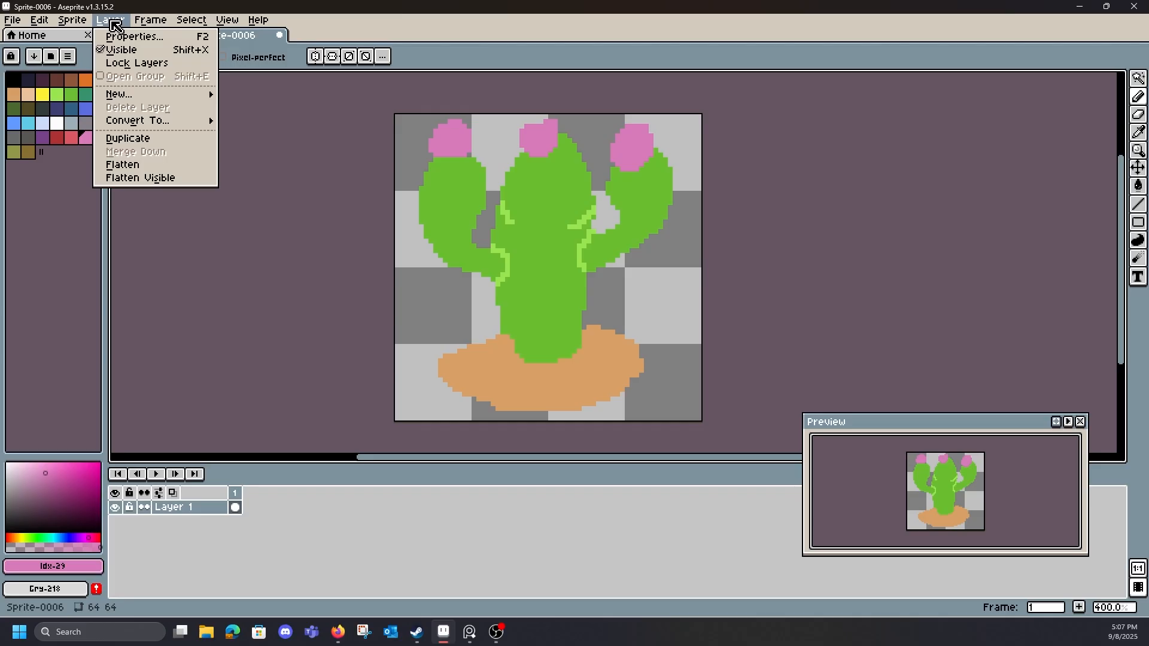
mouse_move(126, 94)
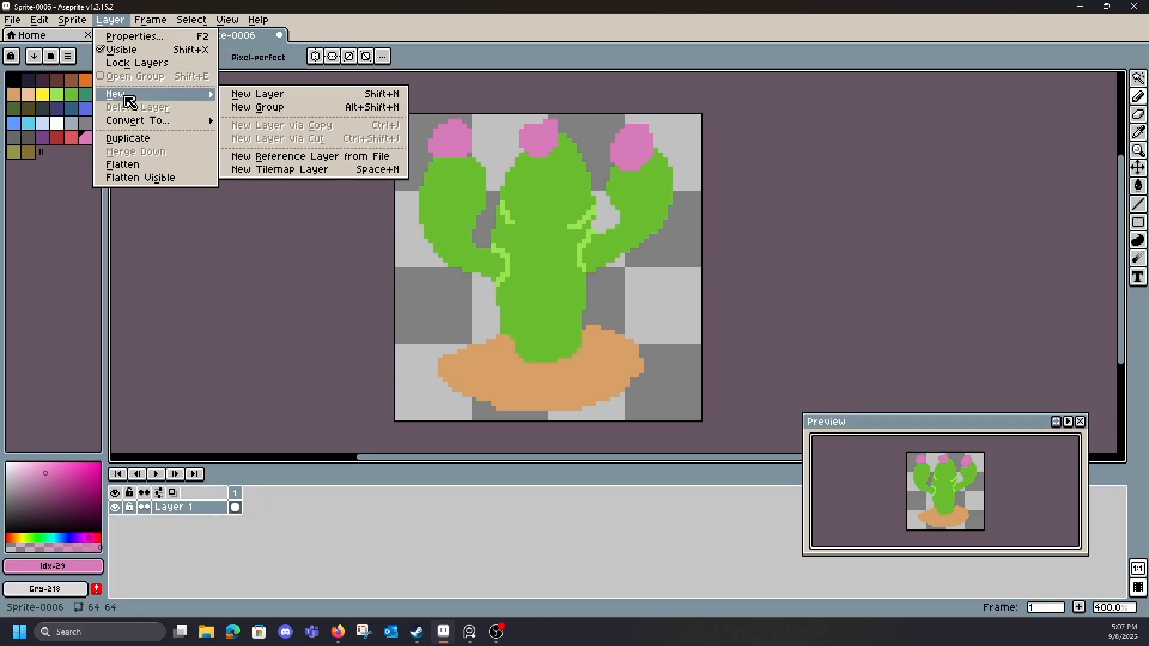
left_click(242, 96)
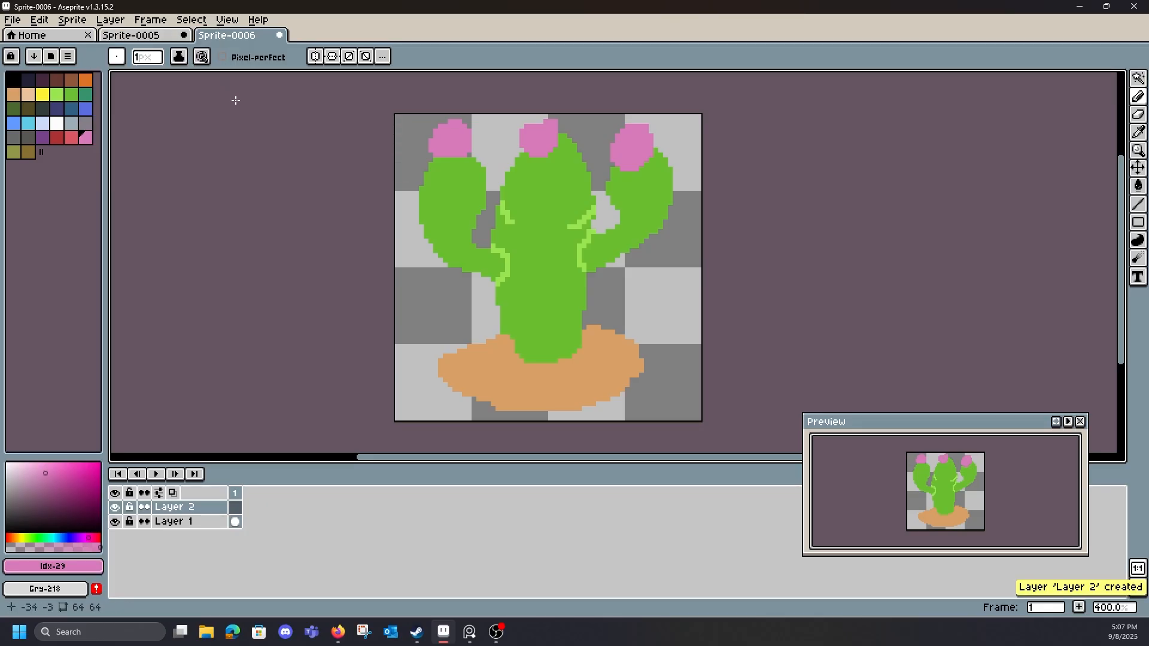
- Lower the opacity of Layer 1 to about half in its layer properties and close the dialog
left_click(114, 22)
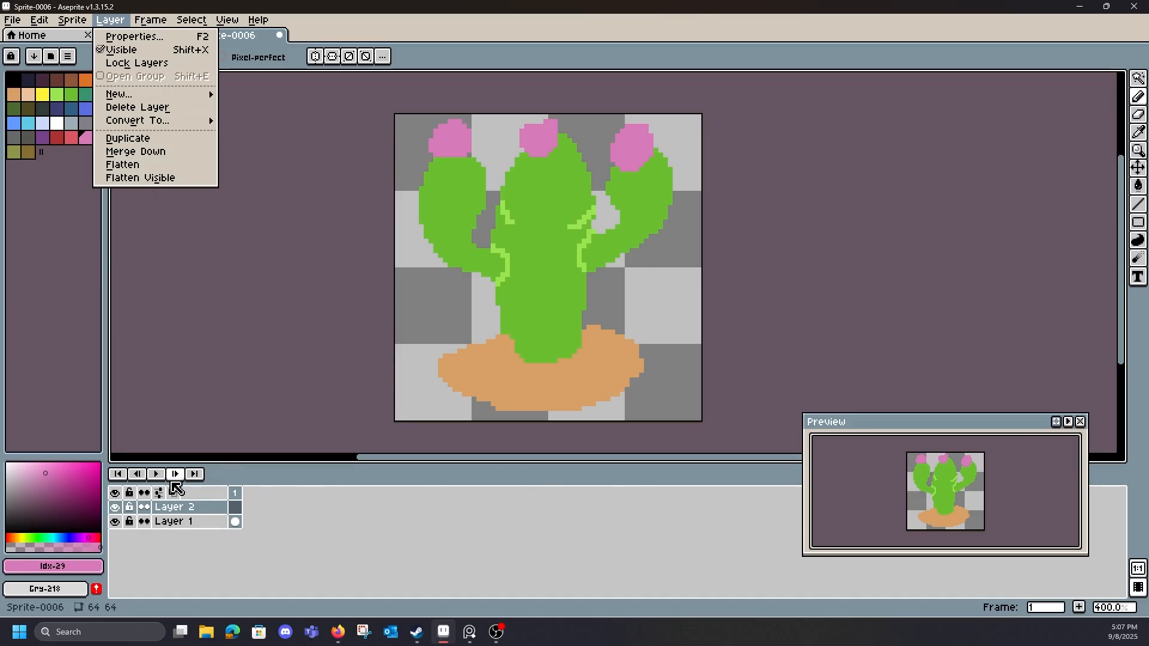
left_click(174, 526)
left_click(180, 524)
right_click(183, 526)
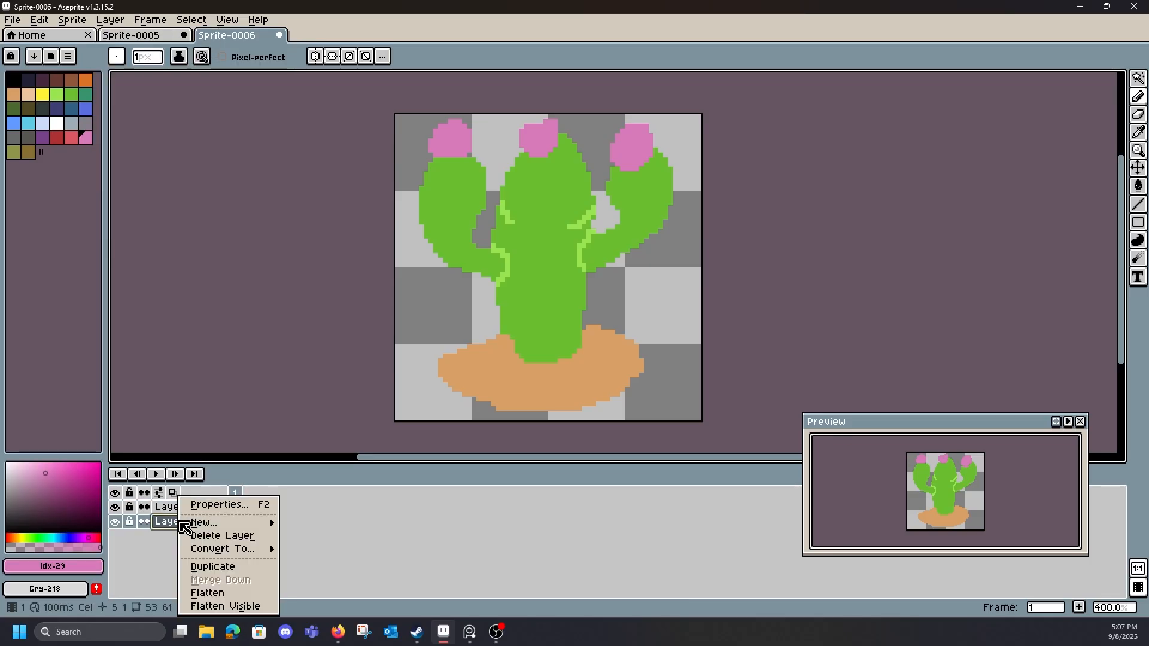
left_click(209, 509)
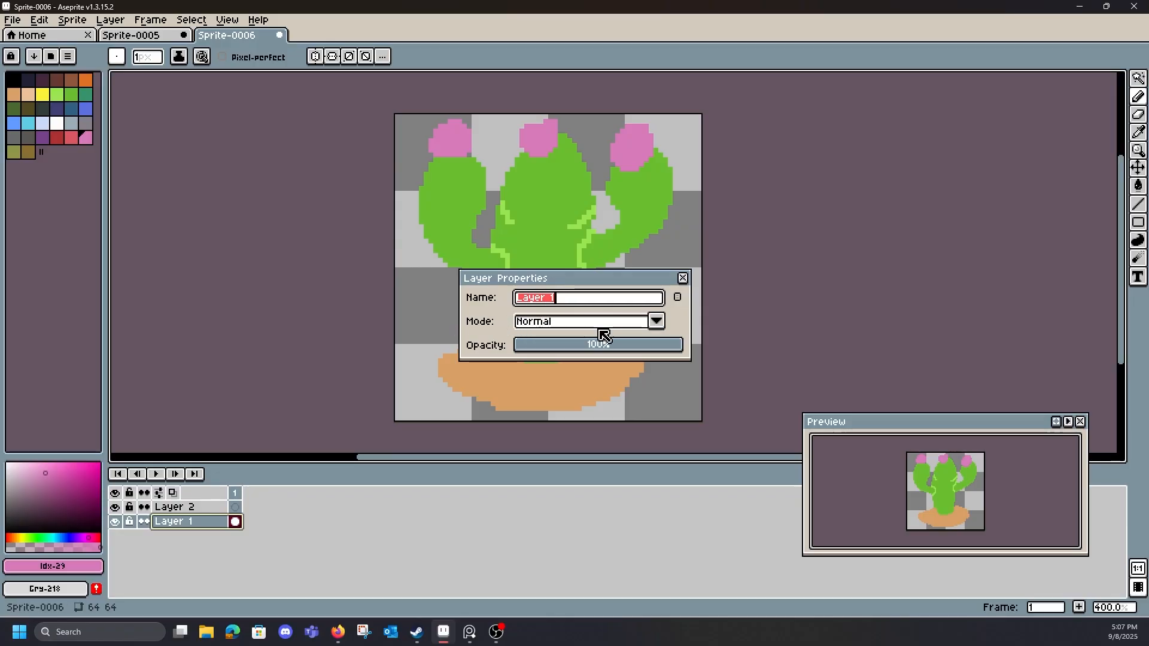
mouse_move(605, 350)
left_mouse_down()
mouse_move(587, 346)
mouse_move(605, 346)
left_mouse_up()
left_click(683, 278)
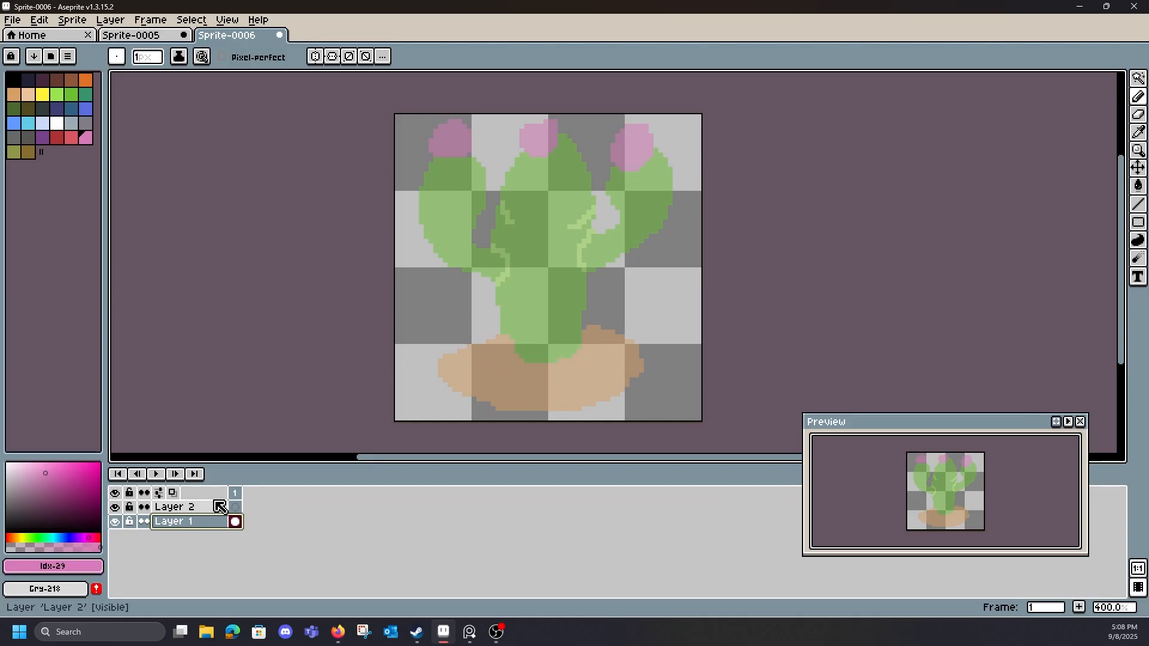
- Make Layer 2 the active layer, try a pencil mark near the trunk's right fold, and undo it
left_click(236, 508)
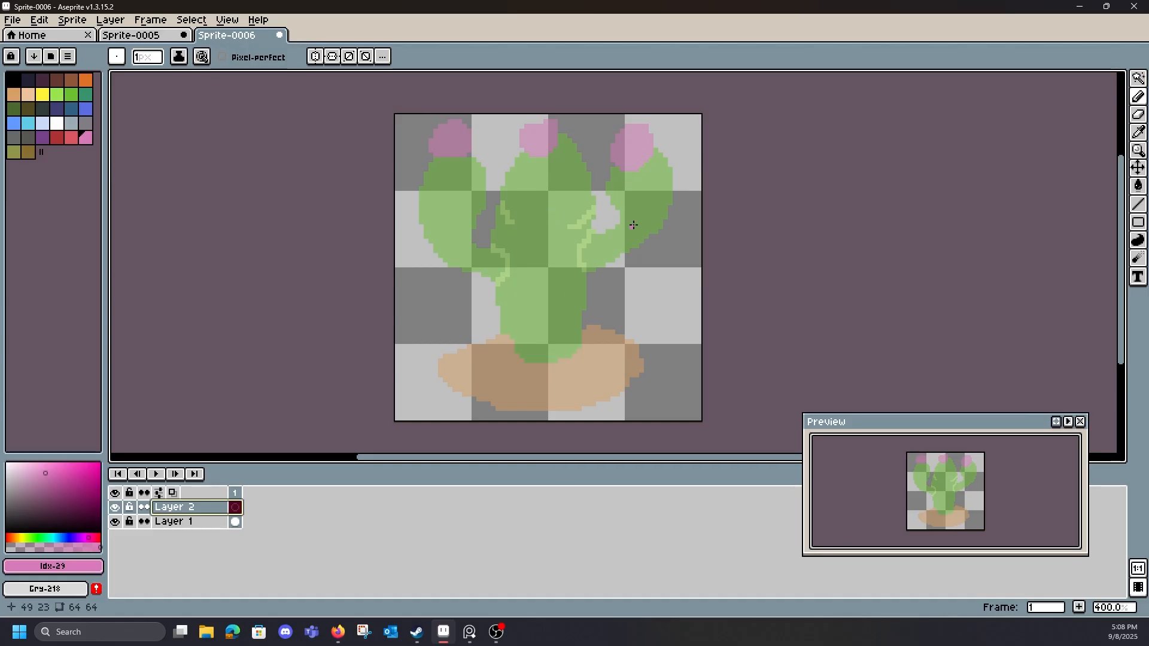
left_click(593, 207)
key("ctrl+z")
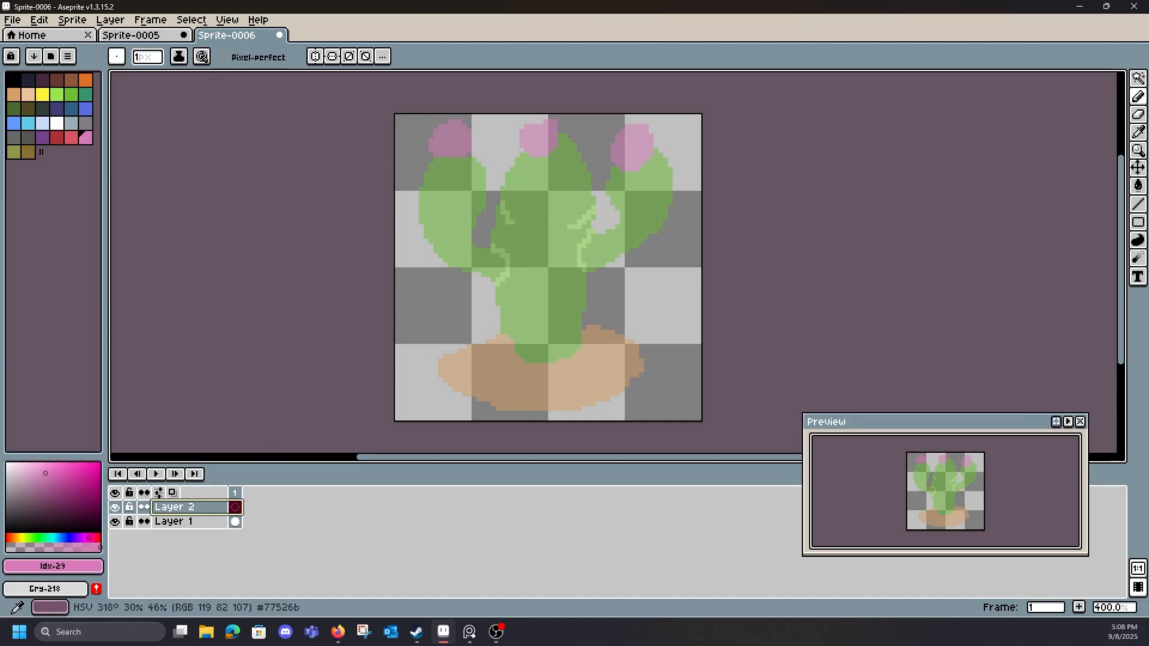
- Switch to Firefox and compare the Final Fantasy VI battle screenshot with the Kefka concept art
left_click(338, 632)
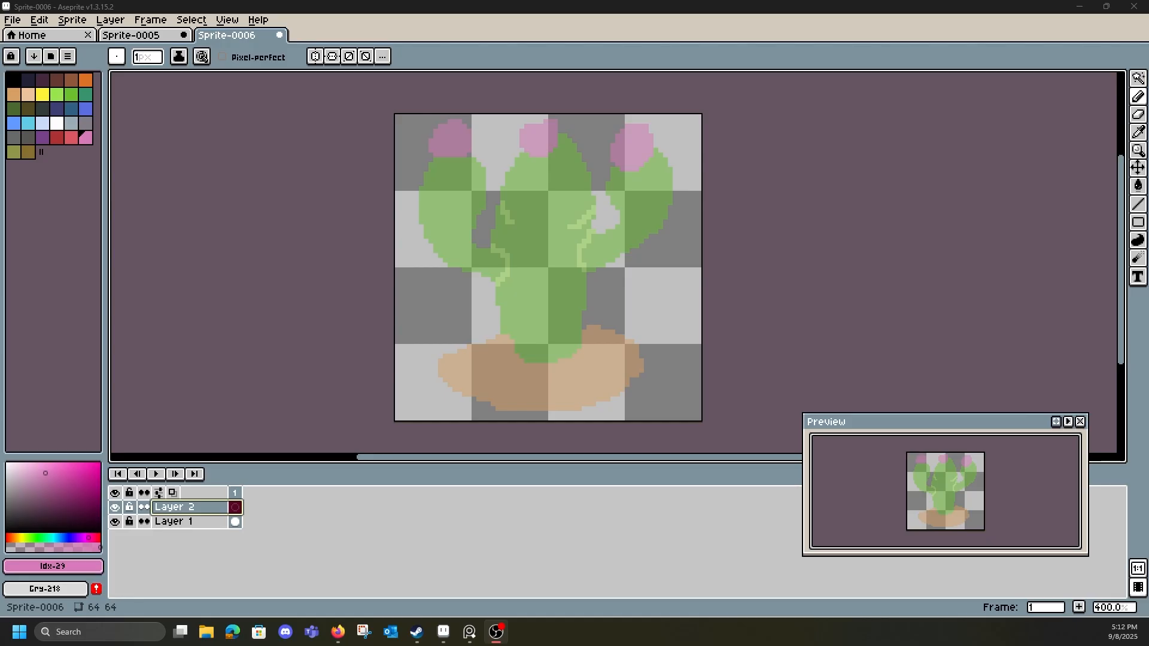
left_click_drag(0, 109, 701, 152)
left_click(756, 153)
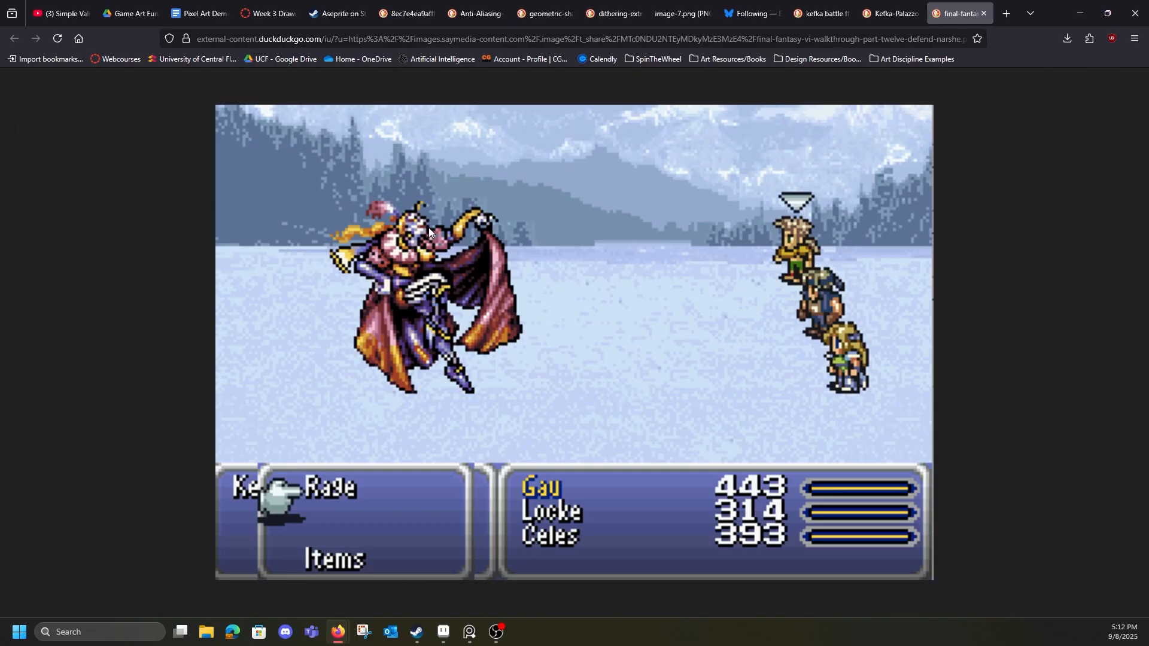
left_click(890, 13)
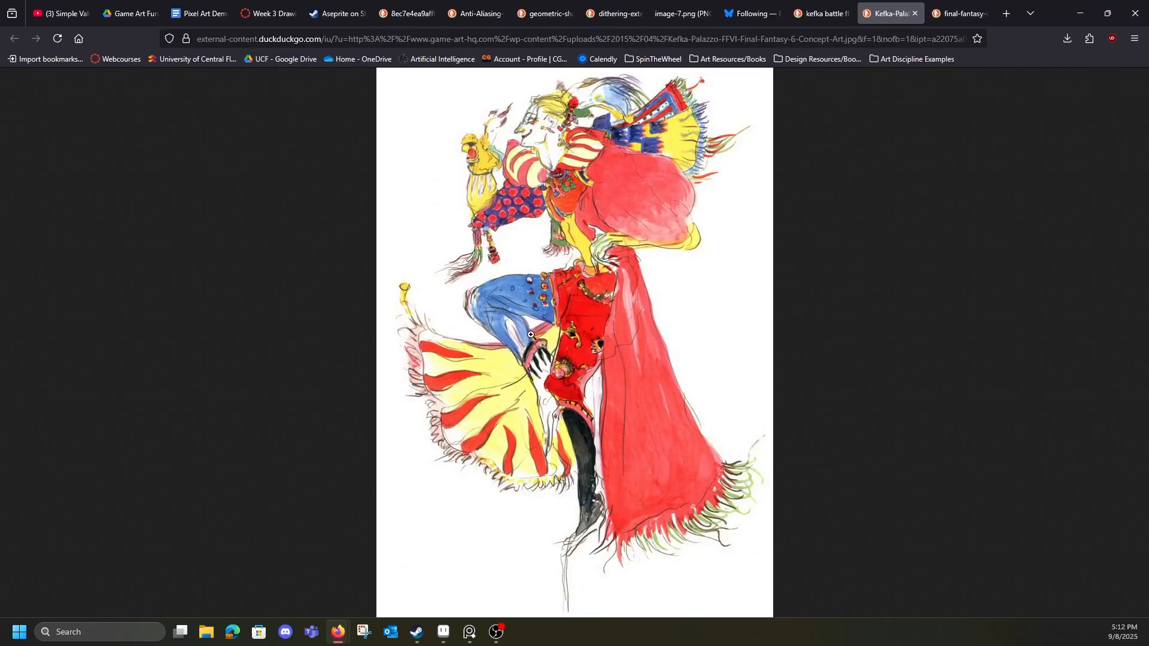
left_click(957, 13)
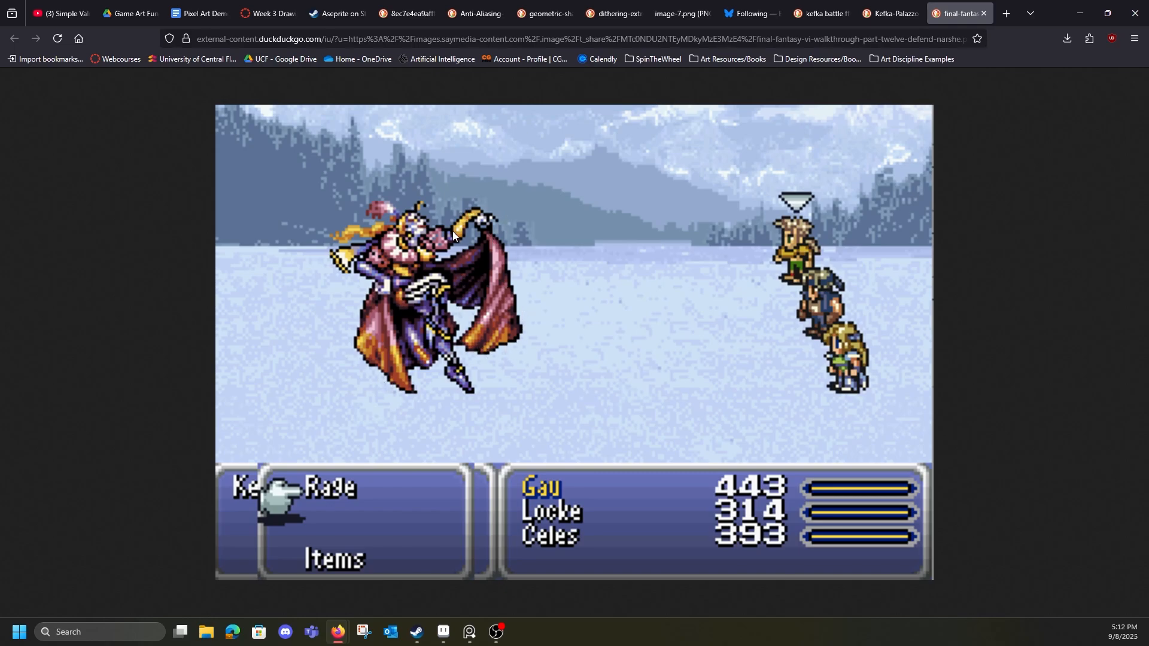
- View the Bluesky figure drawing images, from the red blocked-out photo through the overlaid sketch to the final doodle
left_click(750, 13)
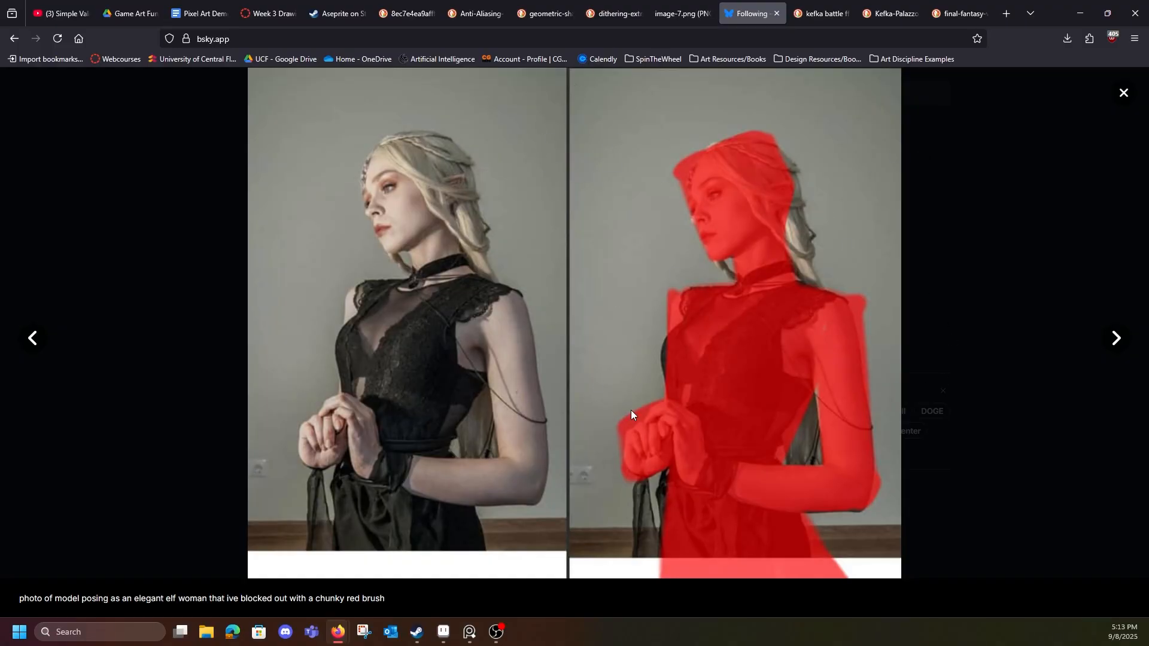
left_click(1118, 337)
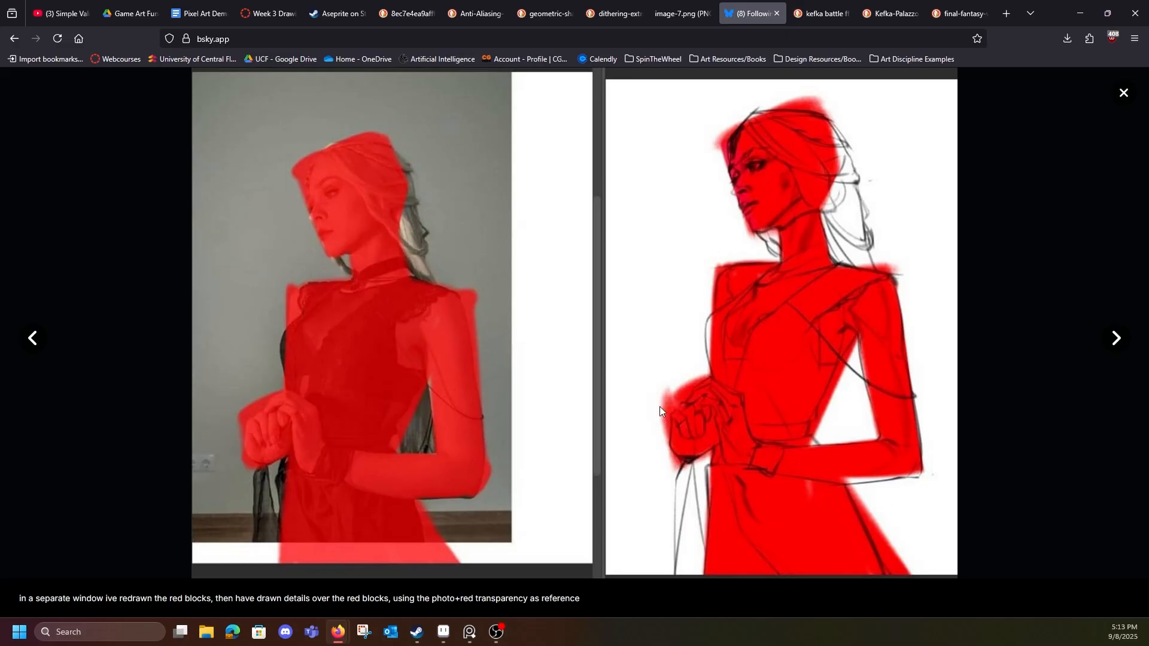
left_click(1116, 340)
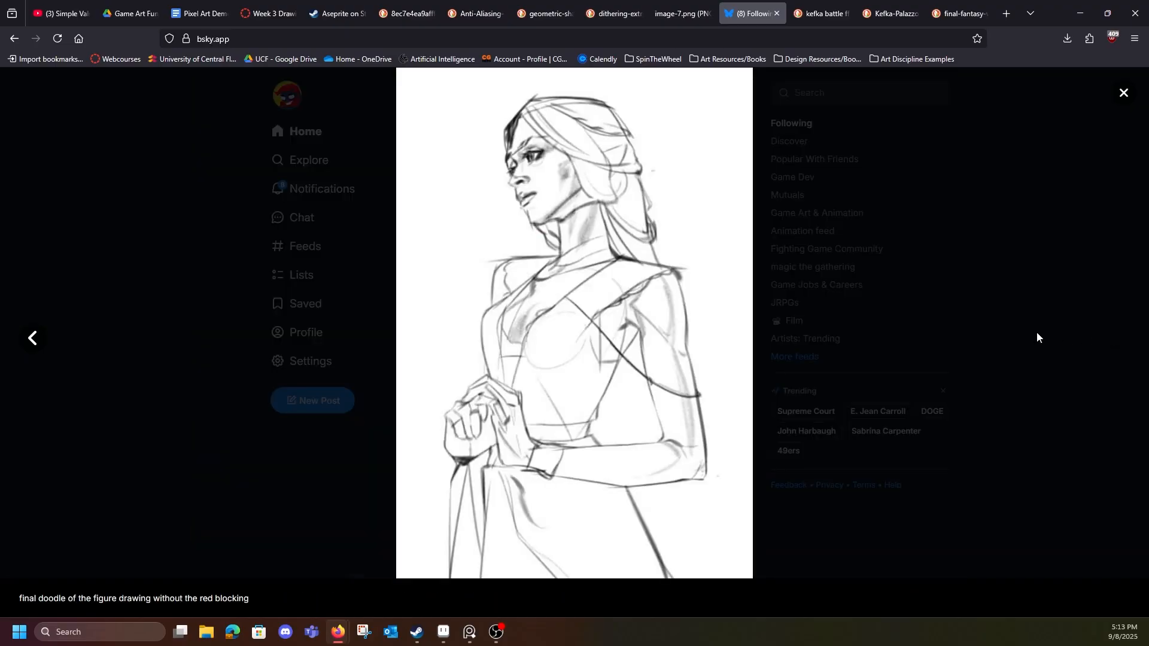
left_click(35, 339)
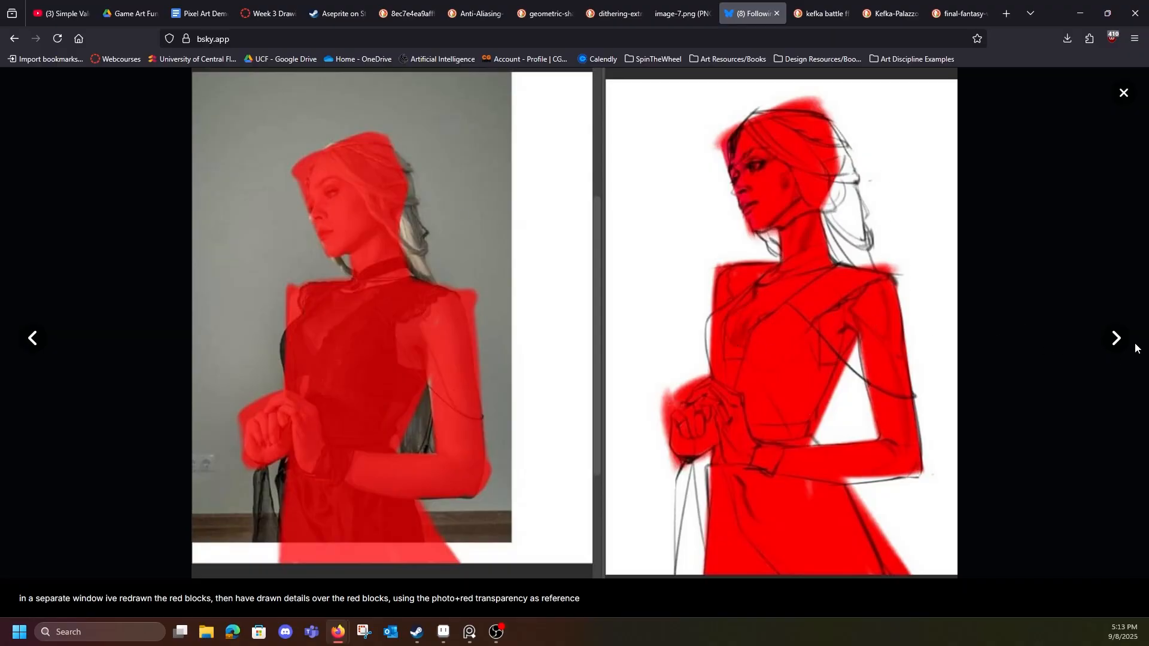
left_click(1115, 339)
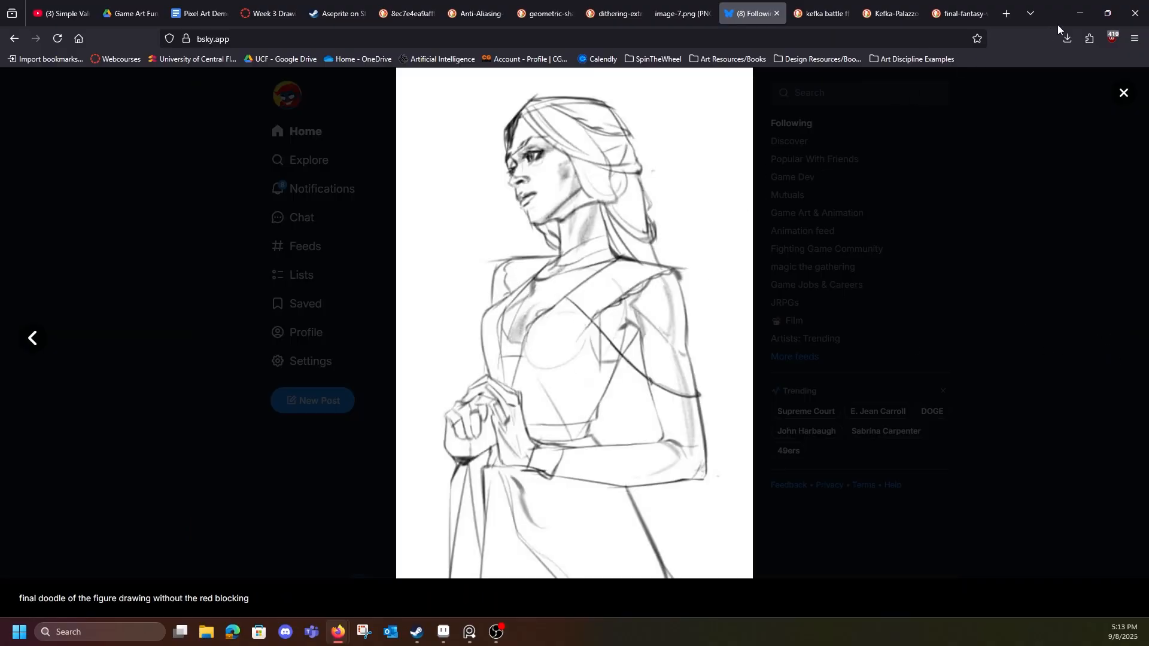
- Revisit the Kefka concept art and return to the Bluesky photo blocked out with a chunky red brush
left_click(890, 13)
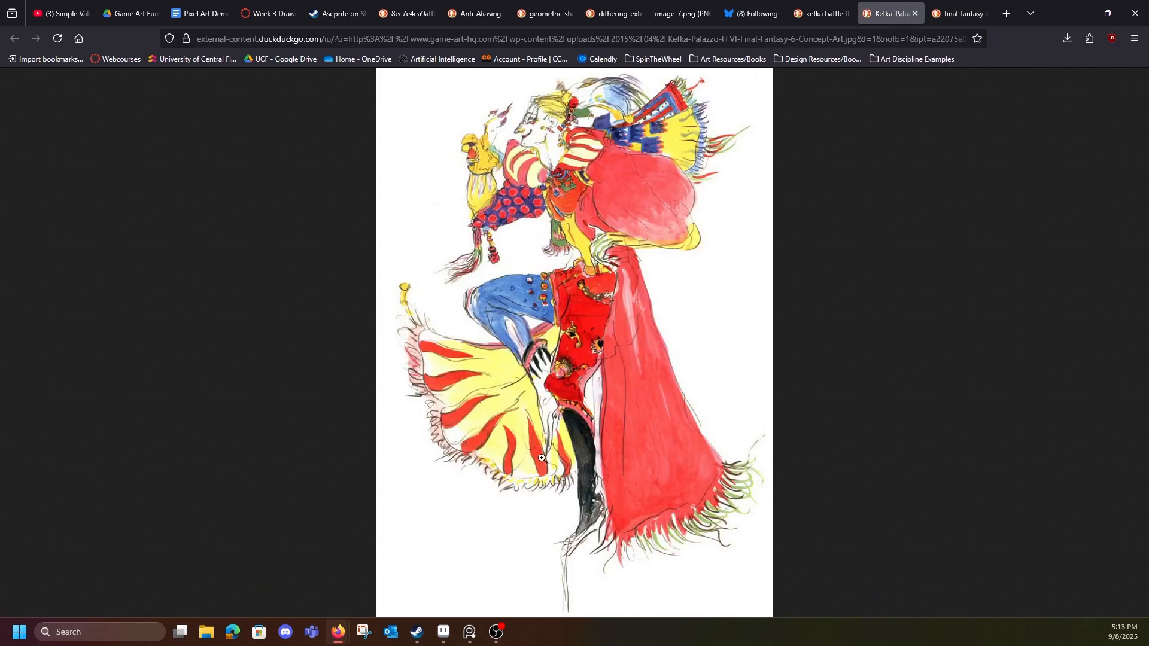
left_click(739, 13)
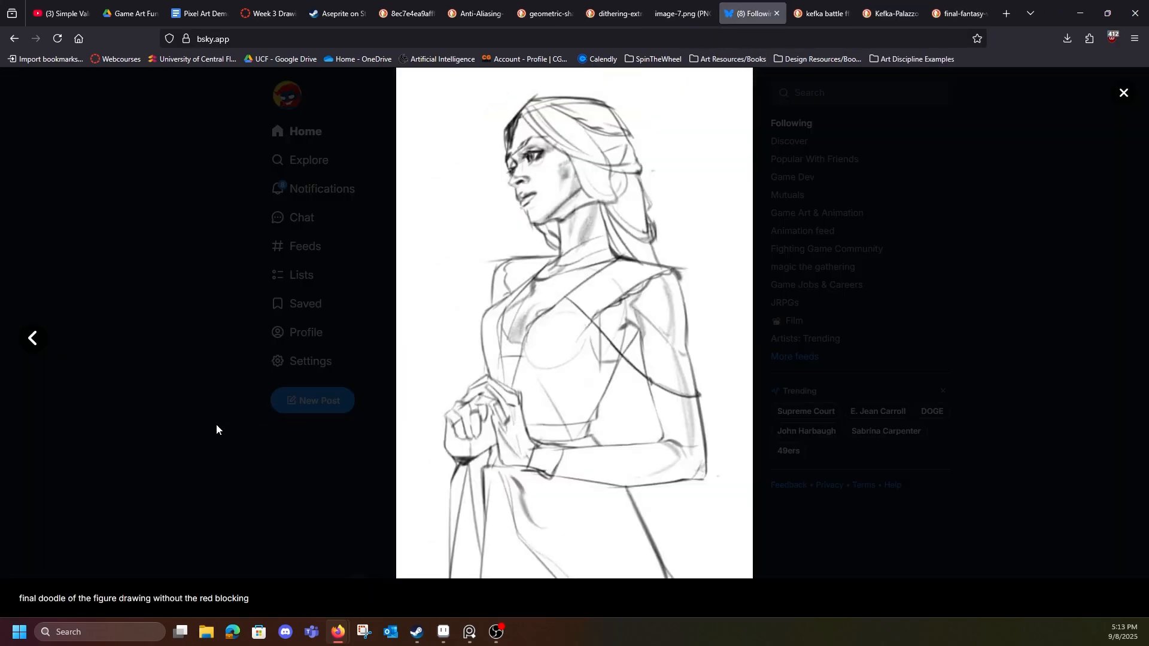
left_click(33, 338)
left_click(32, 338)
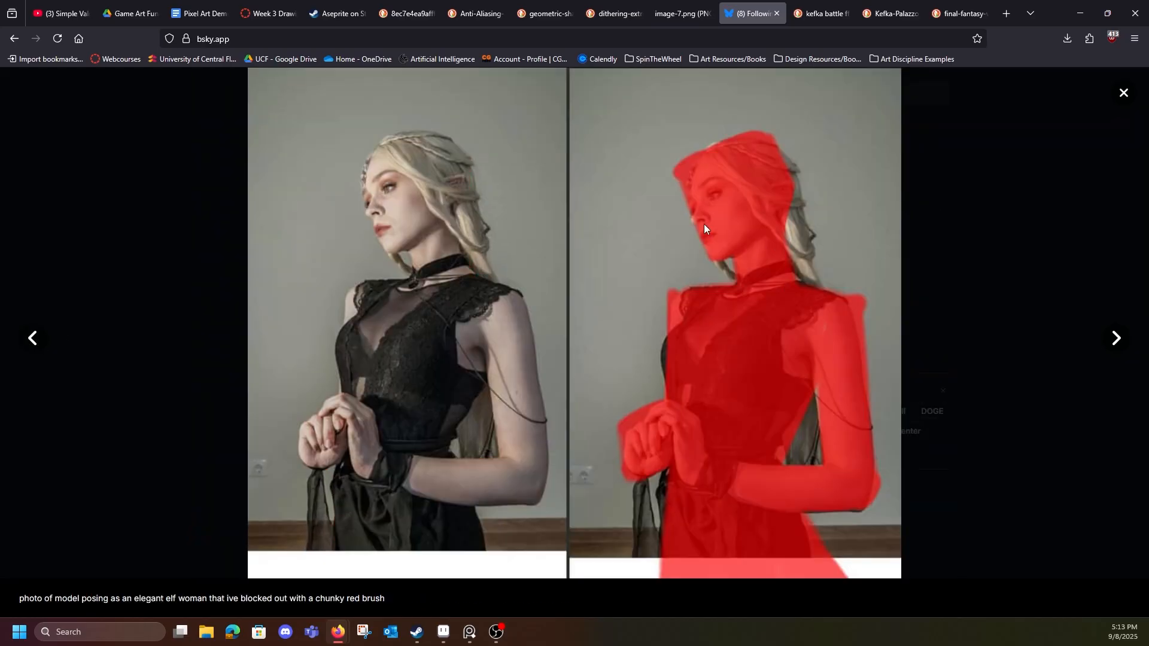
- View the Bluesky image of details drawn over red blocks and the Final Fantasy VI battle screenshot, and return to Aseprite
left_click(1116, 339)
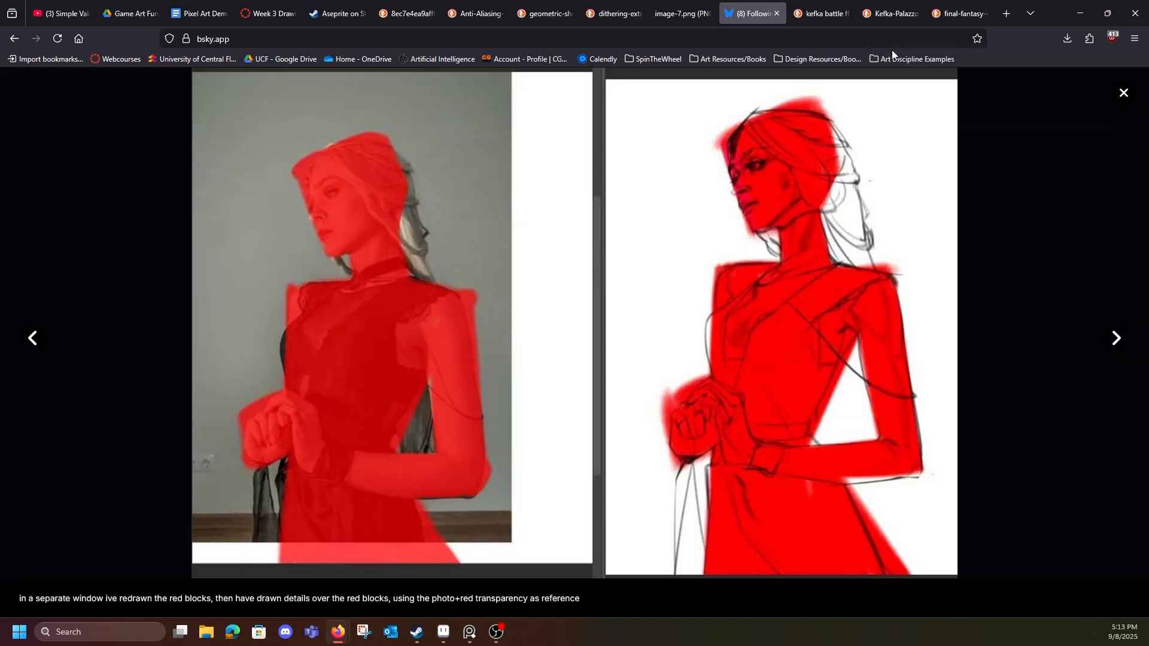
left_click(942, 4)
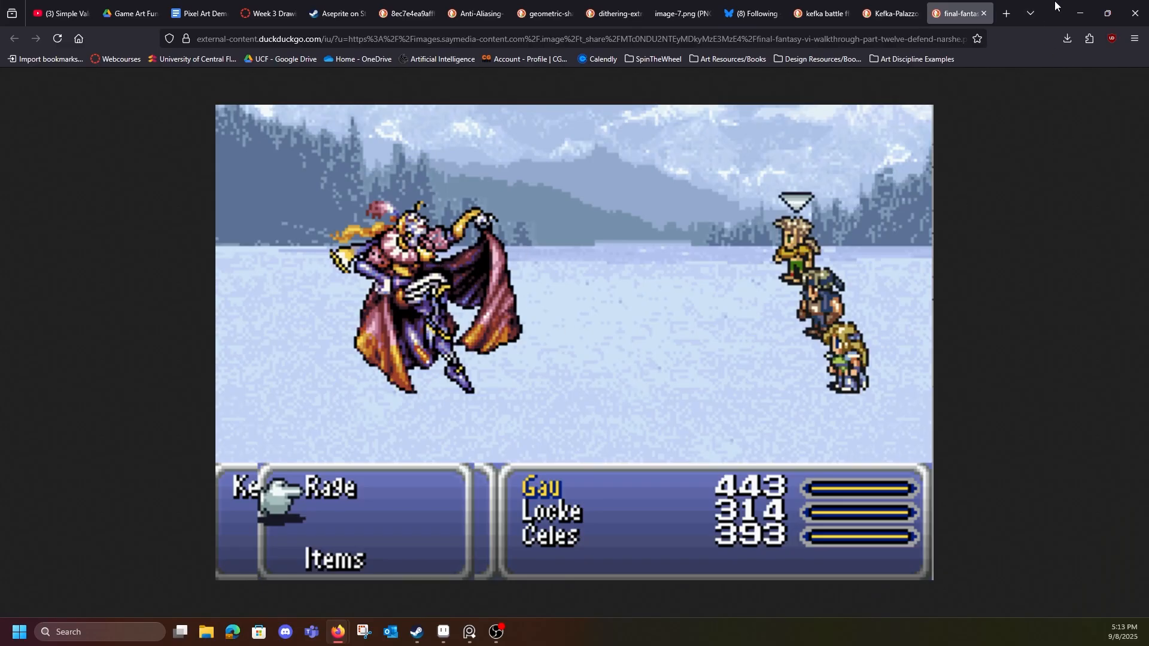
left_click(1080, 13)
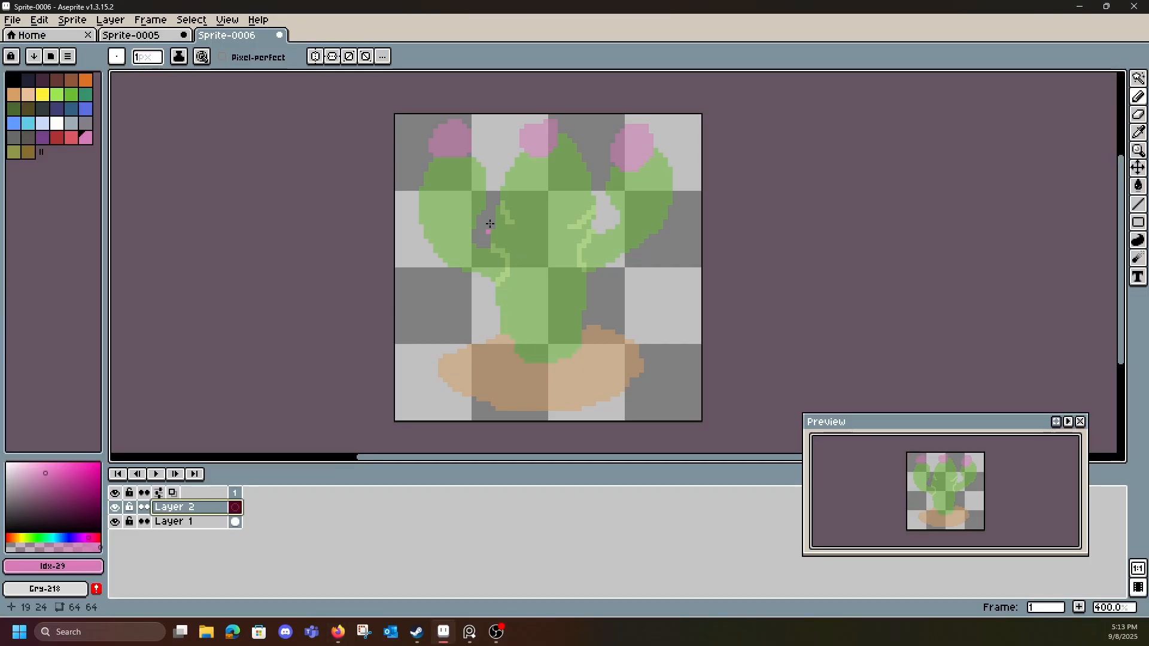
left_click(599, 192)
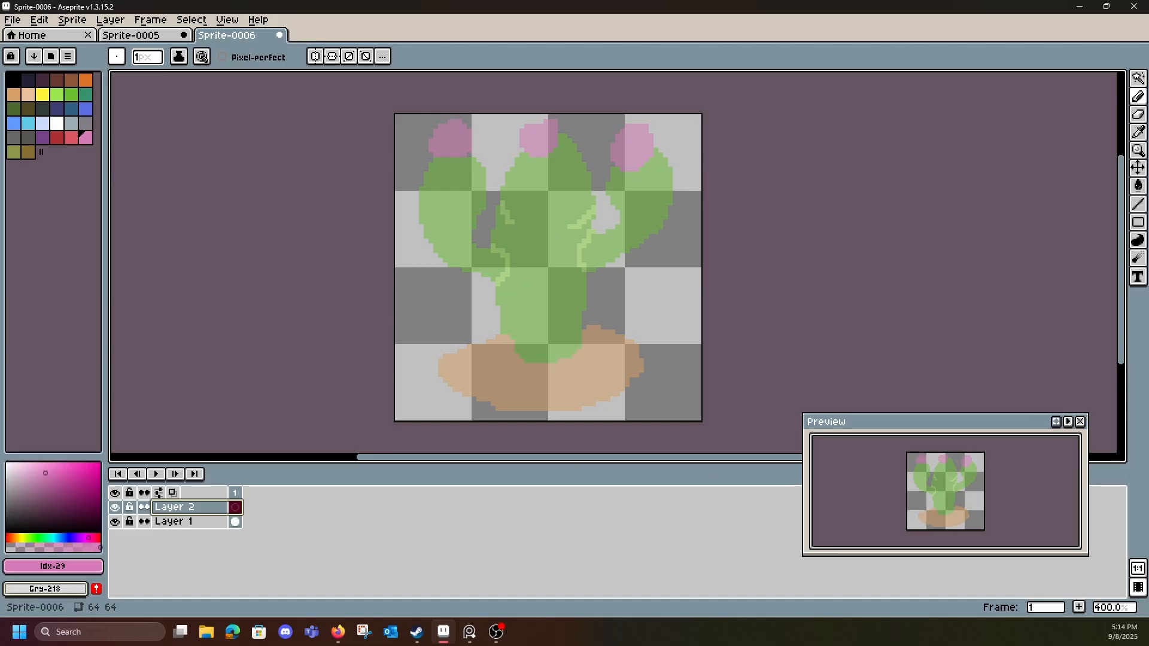
key("alt+Tab")
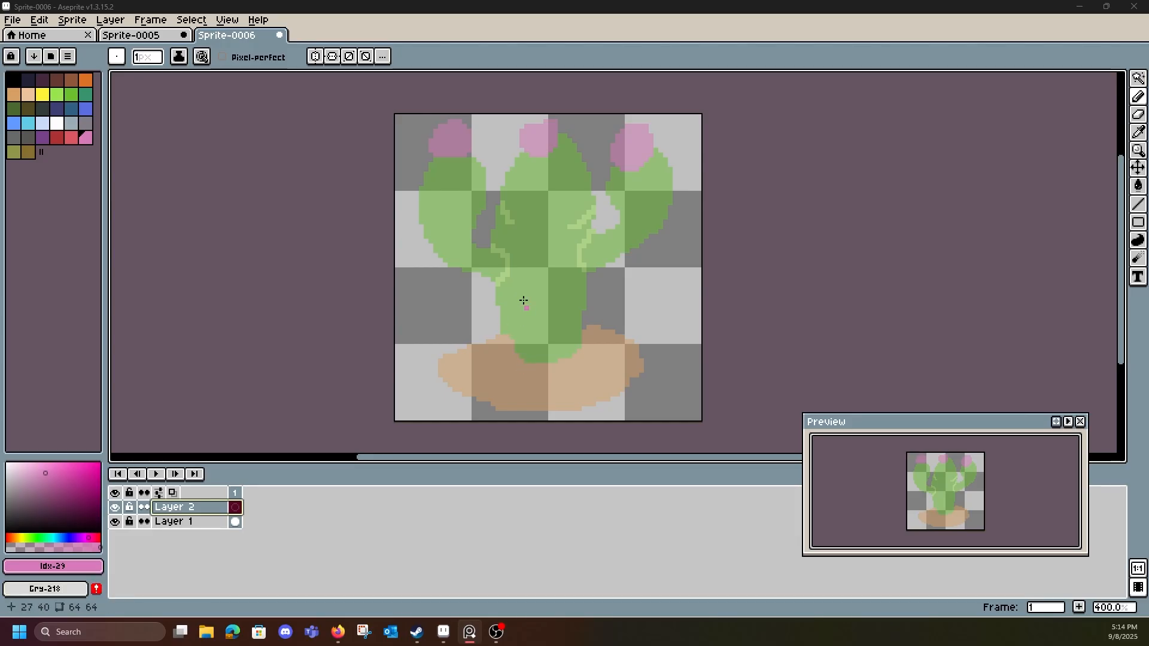
- Try freehand pencil strokes over the trunk in pink and in black, undoing each one
left_click(503, 317)
mouse_move(503, 317)
left_mouse_down()
mouse_move(515, 283)
mouse_move(556, 321)
left_mouse_up()
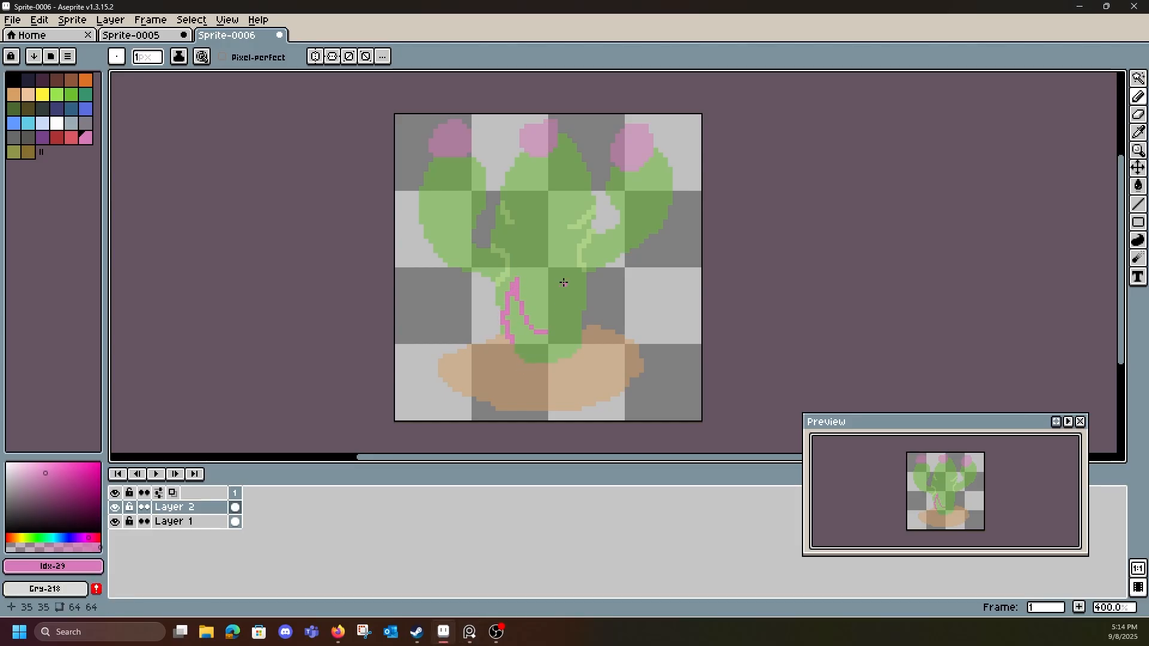
key("ctrl+z")
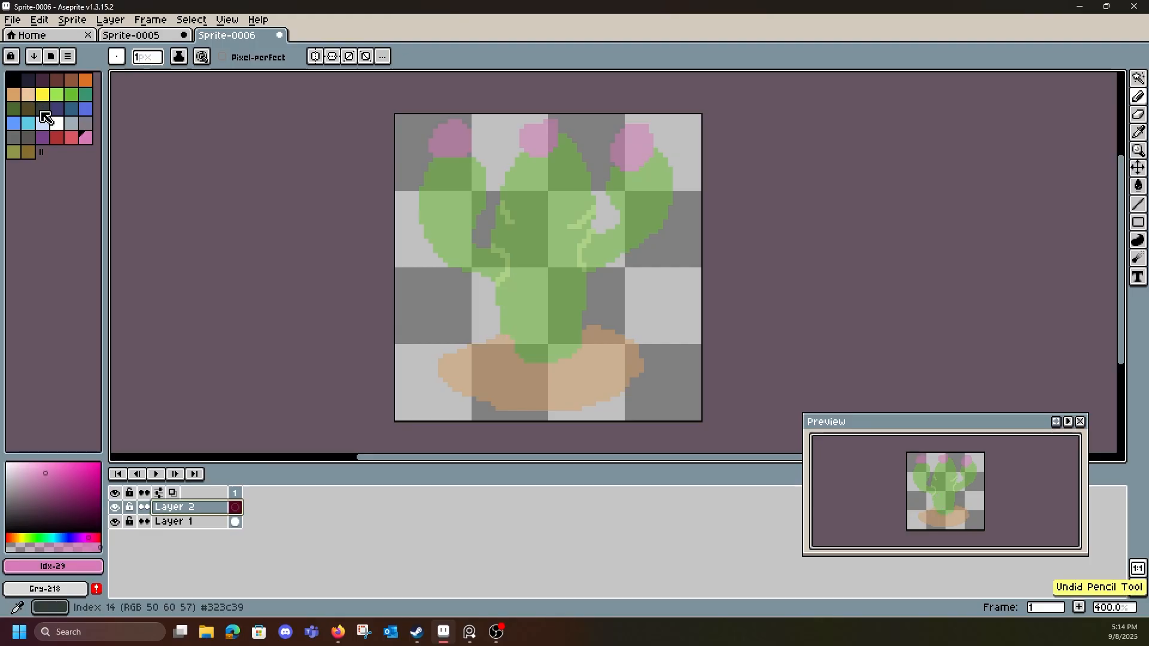
left_click(12, 78)
mouse_move(536, 254)
left_mouse_down()
mouse_move(608, 385)
mouse_move(619, 367)
left_mouse_up()
key("ctrl+z")
- Test the palette's dark green on the trunk, undo the strokes, and add a darker green, #284b08, to the palette as the drawing colour
left_click(14, 108)
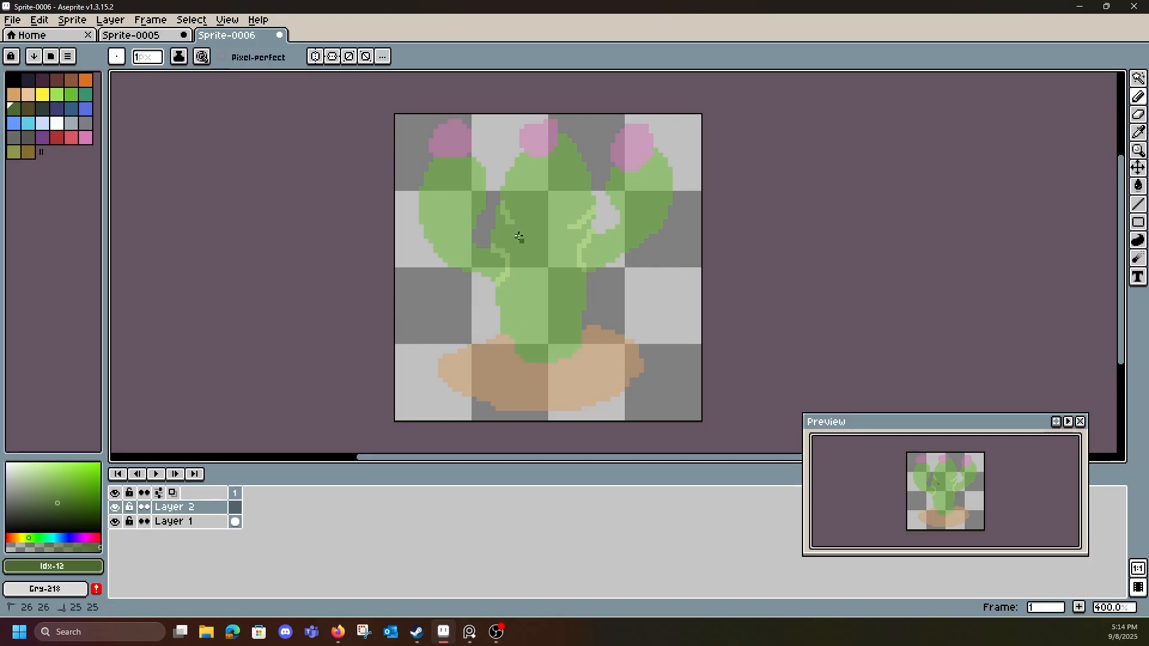
mouse_move(515, 232)
left_mouse_down()
mouse_move(546, 267)
mouse_move(548, 350)
left_mouse_up()
key("ctrl+z")
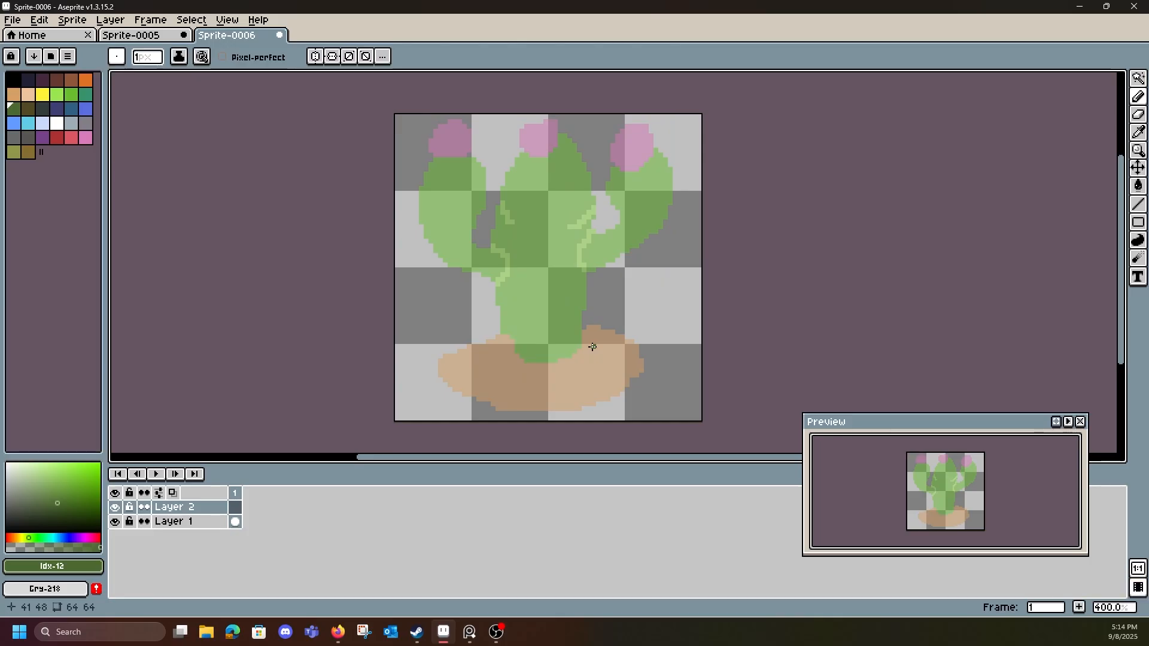
mouse_move(506, 278)
left_mouse_down()
mouse_move(511, 302)
mouse_move(590, 332)
left_mouse_up()
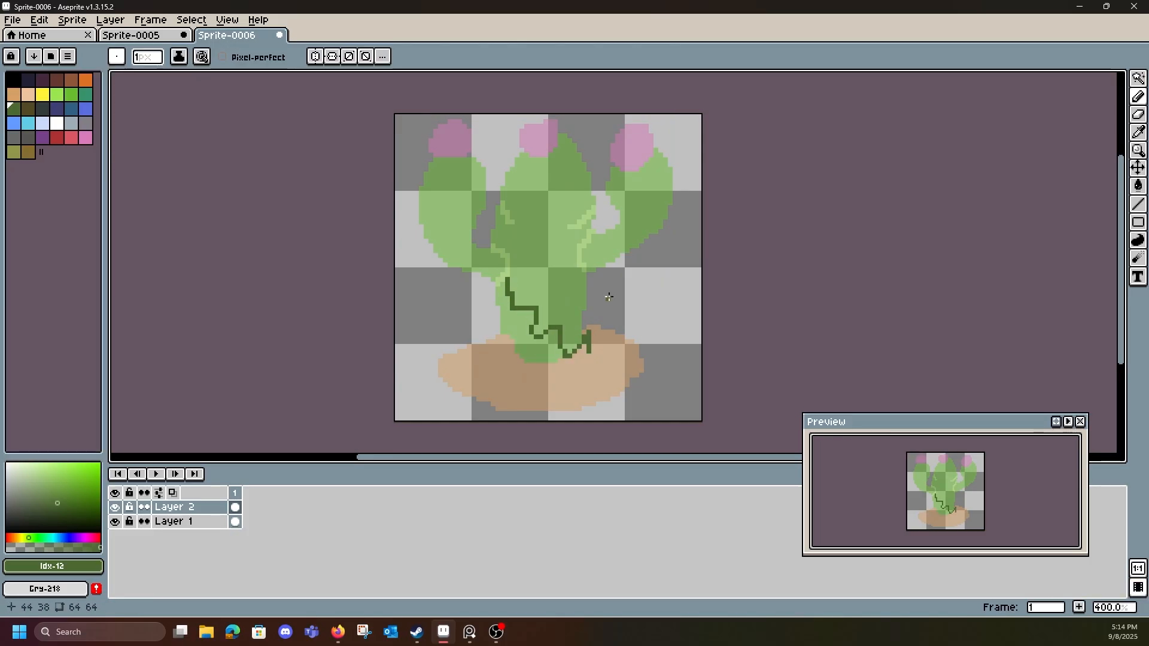
key("ctrl+z")
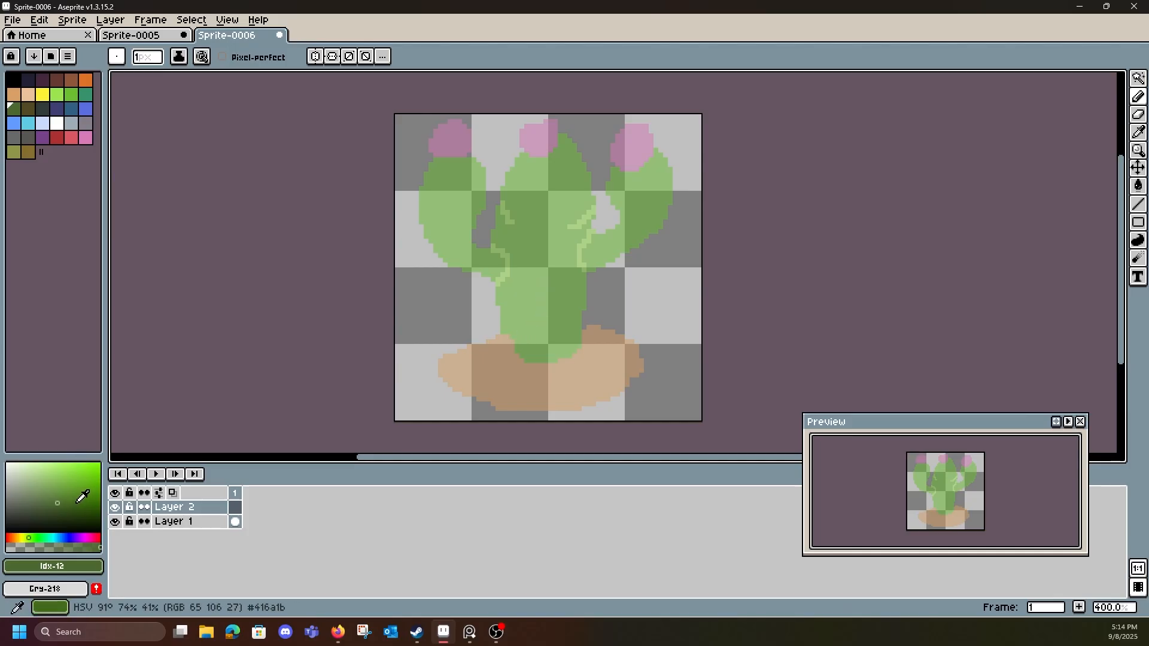
left_click_drag(83, 499, 90, 511)
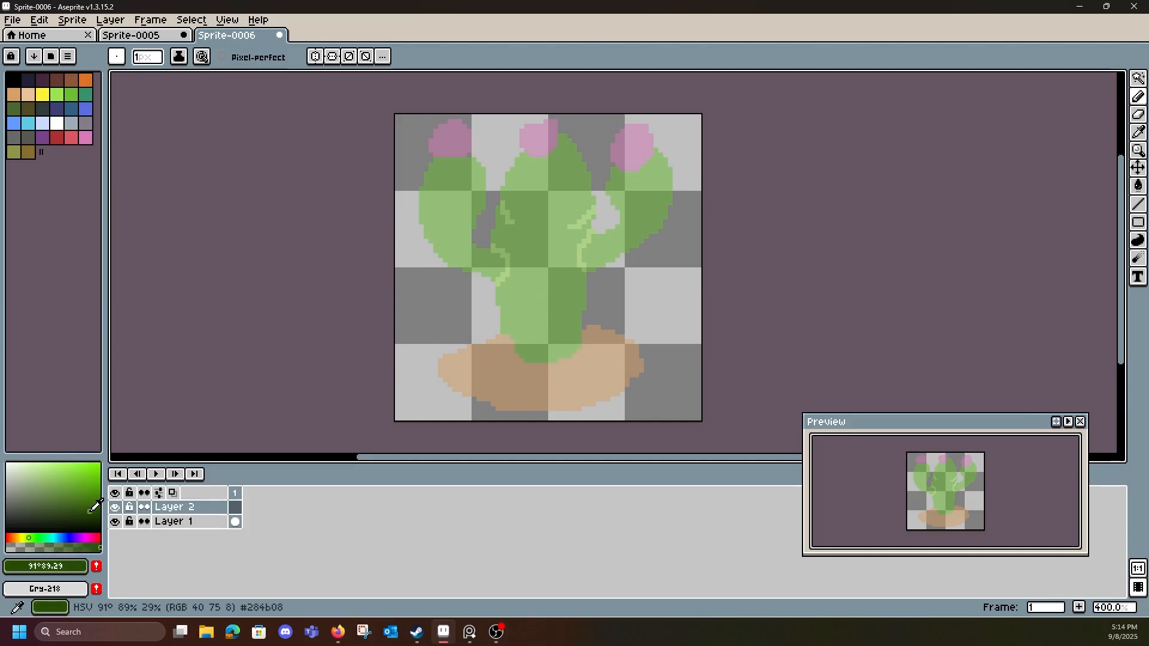
left_click(96, 567)
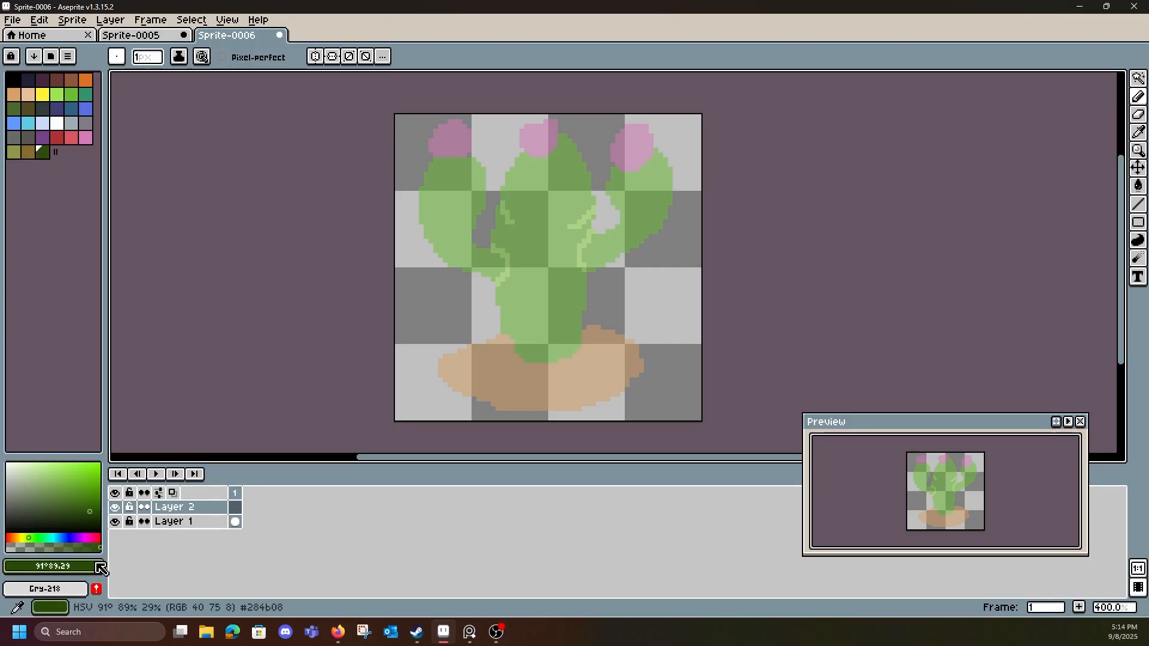
left_click(42, 152)
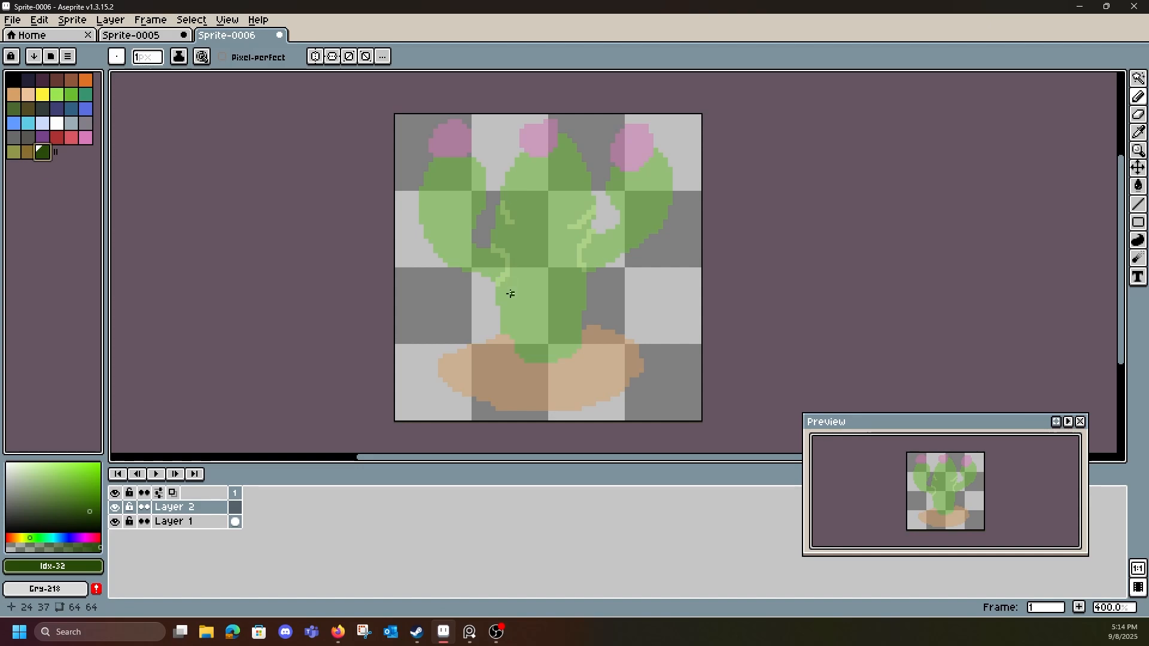
- Try long, jagged dark green lines diagonally across the trunk, left arm and sand, undoing each one
mouse_move(506, 274)
left_mouse_down()
mouse_move(556, 333)
mouse_move(613, 357)
left_mouse_up()
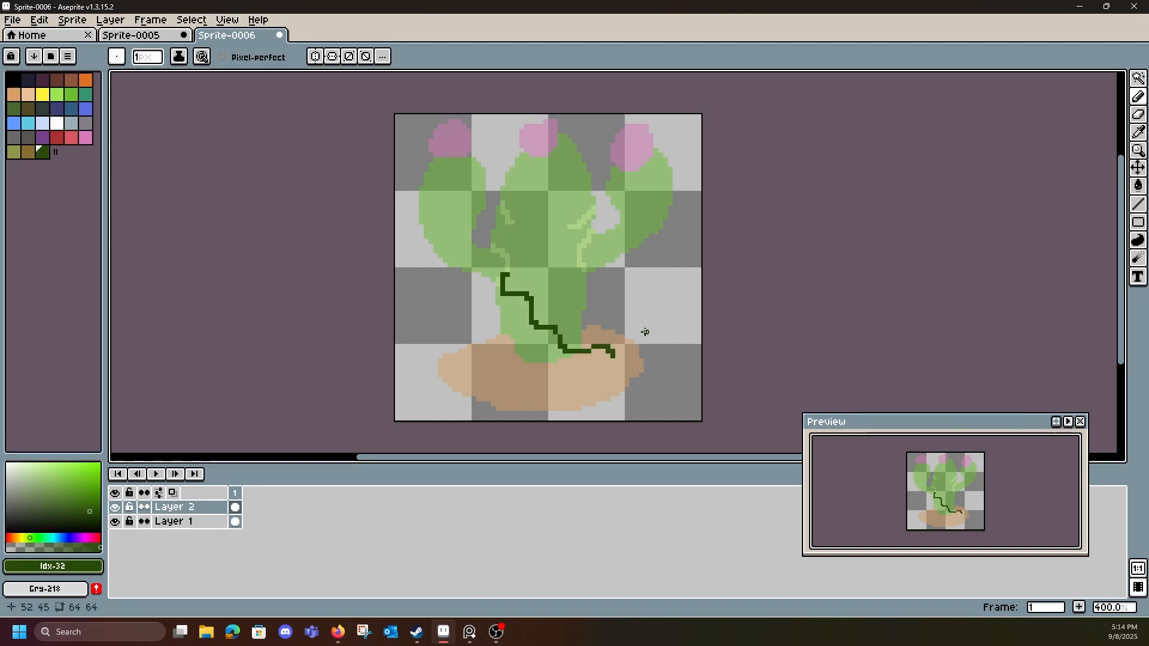
key("ctrl+z")
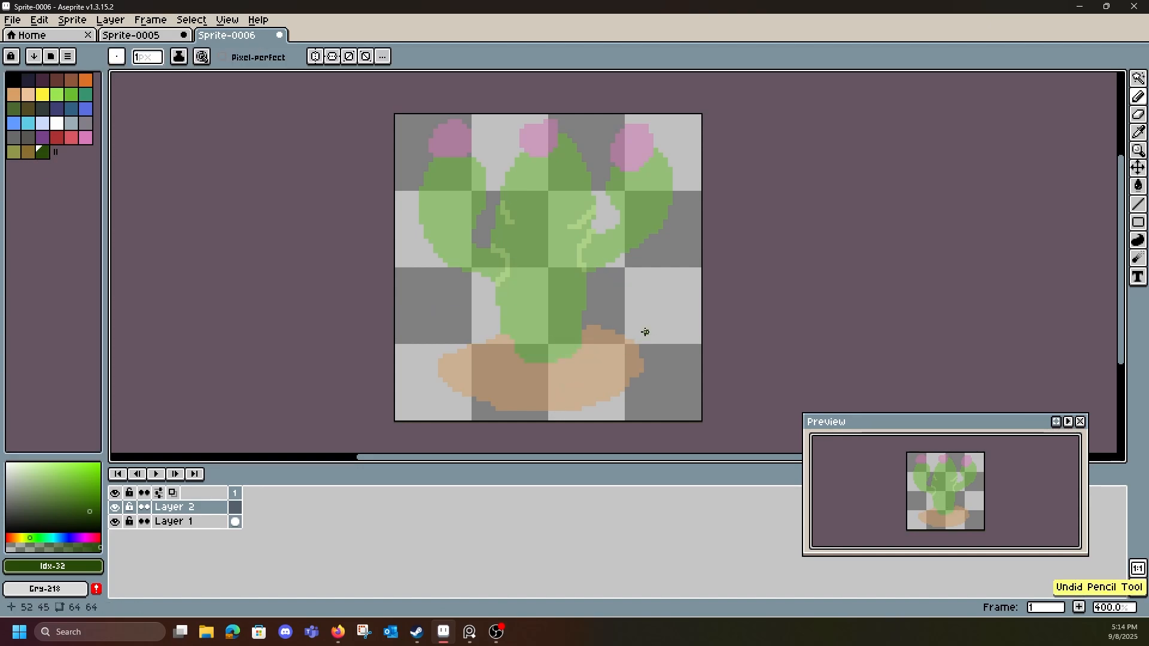
left_click(497, 228)
mouse_move(497, 228)
left_mouse_down()
mouse_move(611, 282)
mouse_move(652, 320)
left_mouse_up()
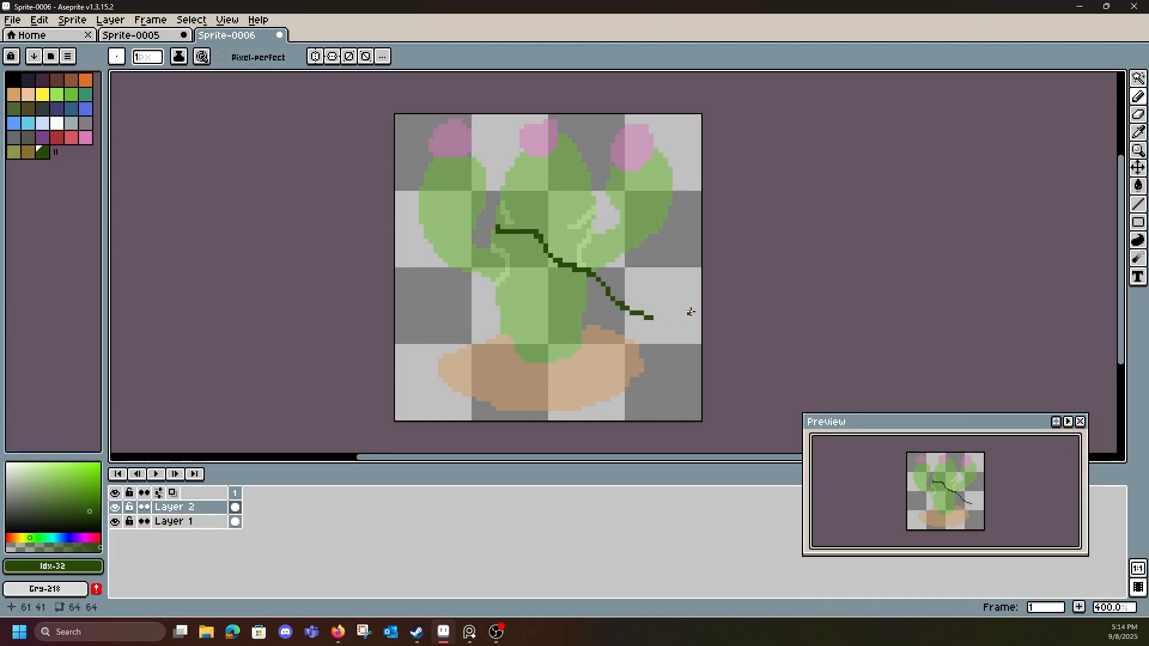
key("ctrl+z")
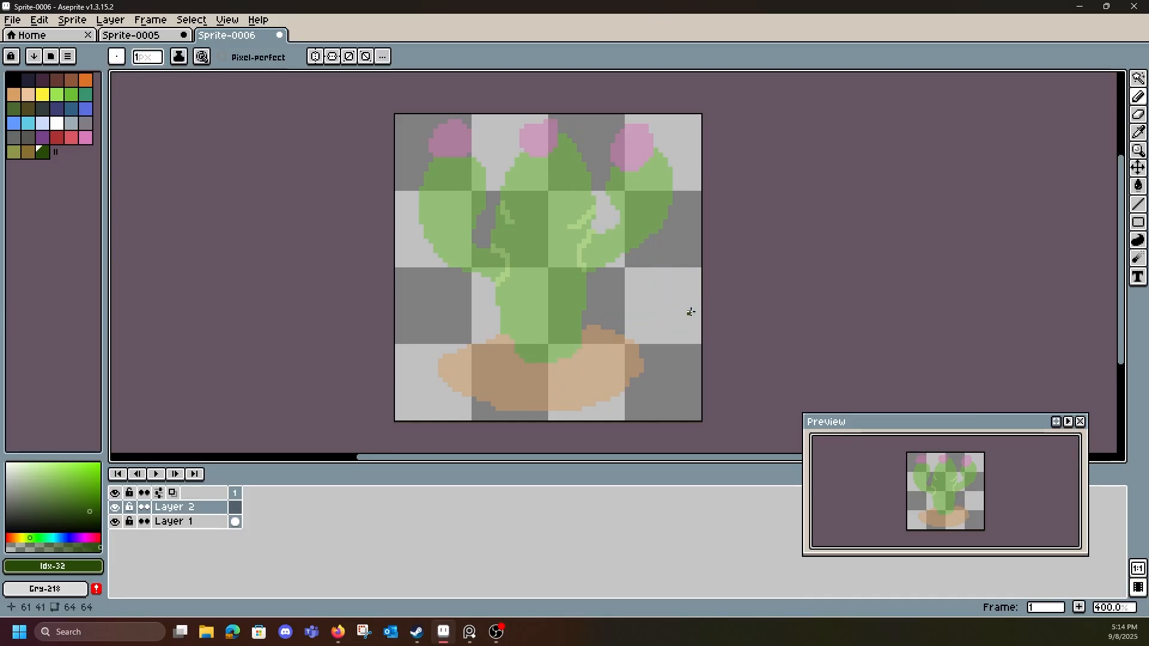
mouse_move(440, 246)
left_mouse_down()
mouse_move(465, 237)
mouse_move(565, 362)
mouse_move(651, 381)
left_mouse_up()
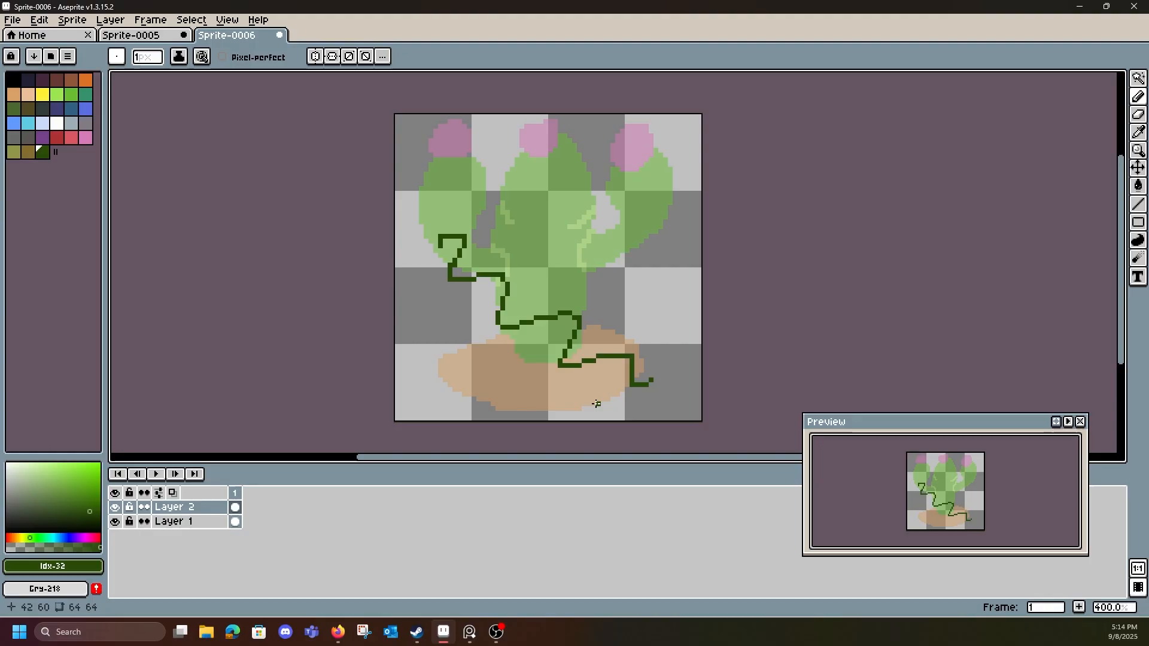
key("ctrl+z")
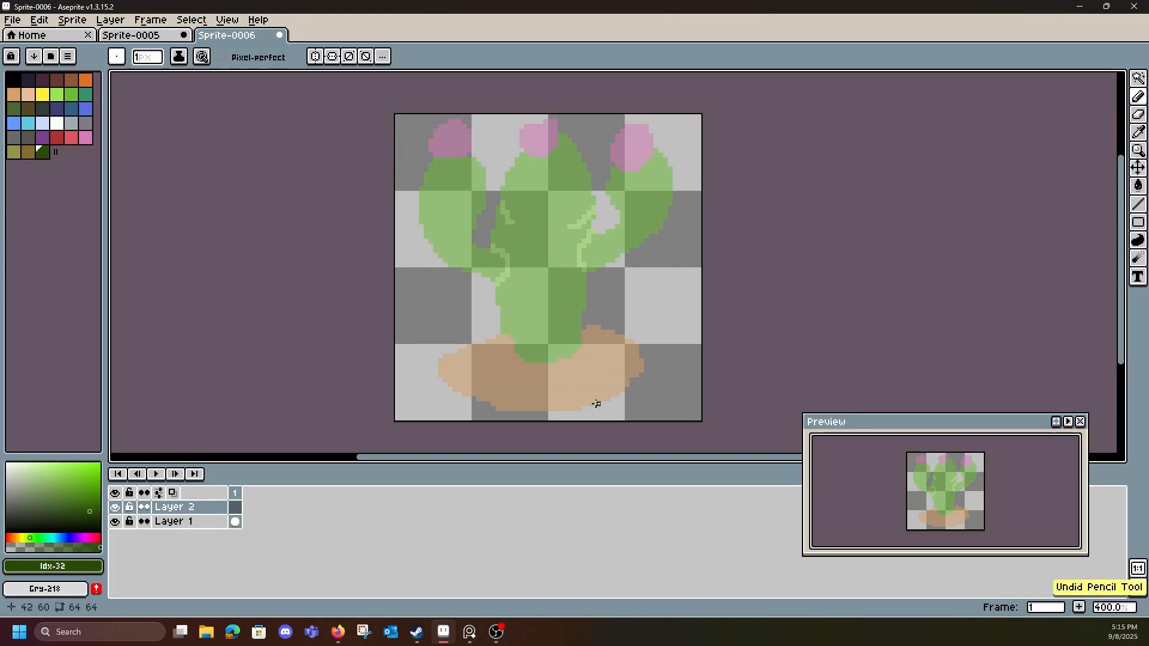
- Try a short dark green mark below the left arm and a line up the trunk's right side, undoing both
left_click_drag(435, 275, 441, 274)
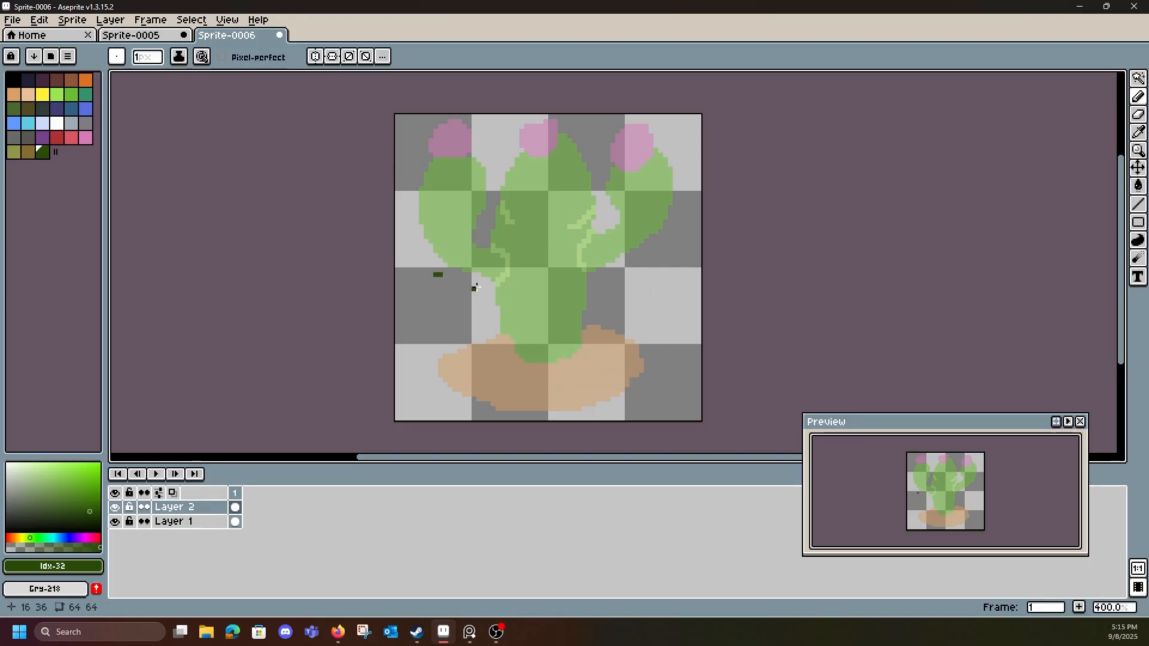
left_click(491, 322, "shift")
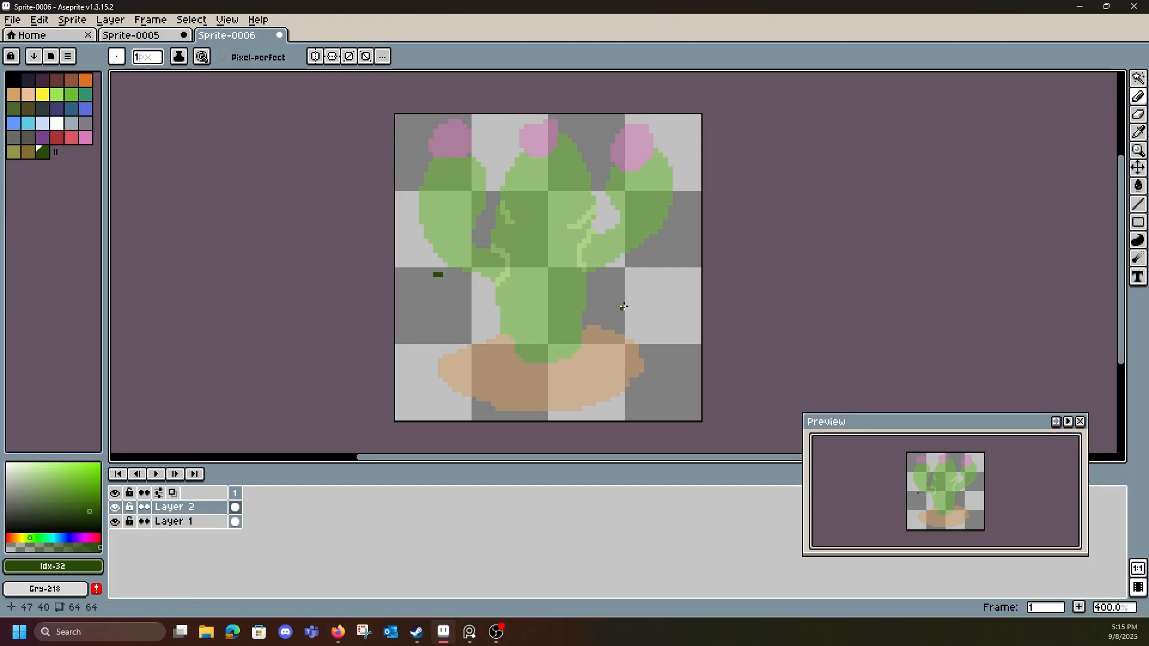
key("ctrl+z")
left_click_drag(575, 345, 576, 304)
key("ctrl+z")
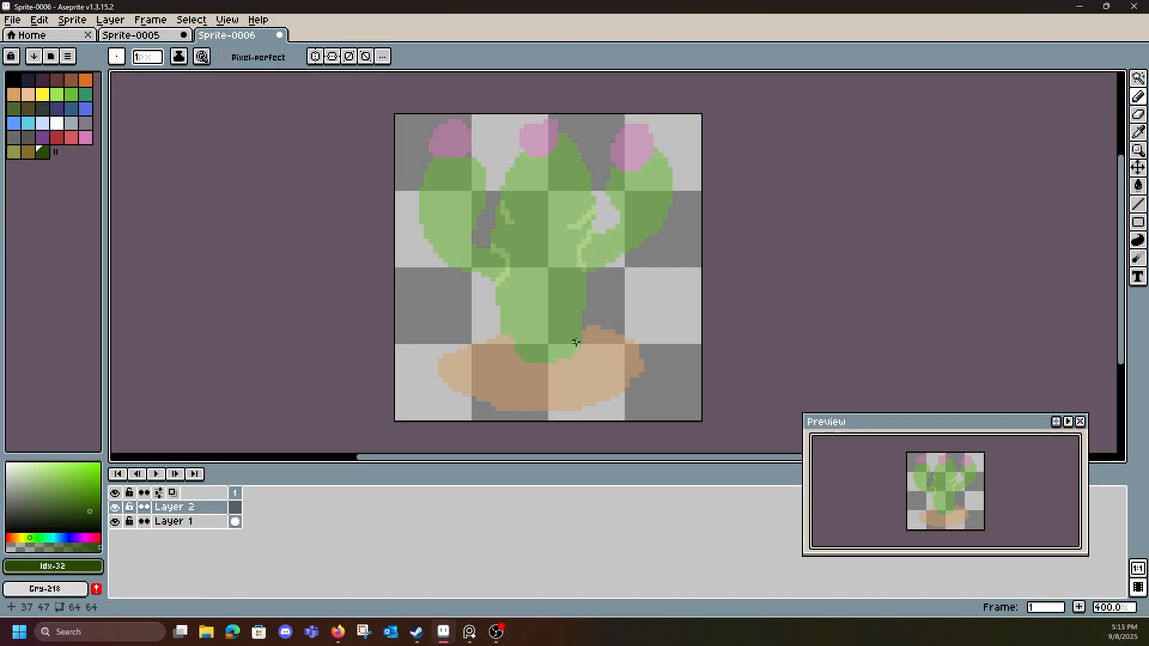
- Outline the lower trunk's right and left edges in dark green on Layer 2, erasing and reworking the curve near the sand on the left
left_click_drag(578, 346, 583, 272)
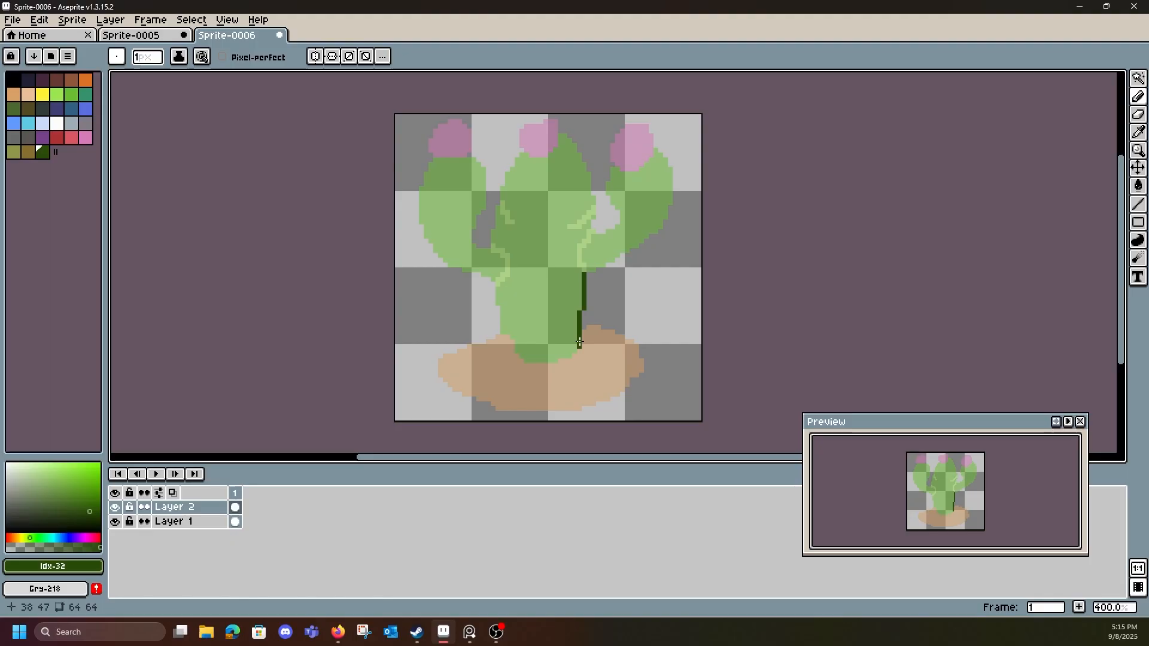
left_click_drag(516, 352, 497, 291)
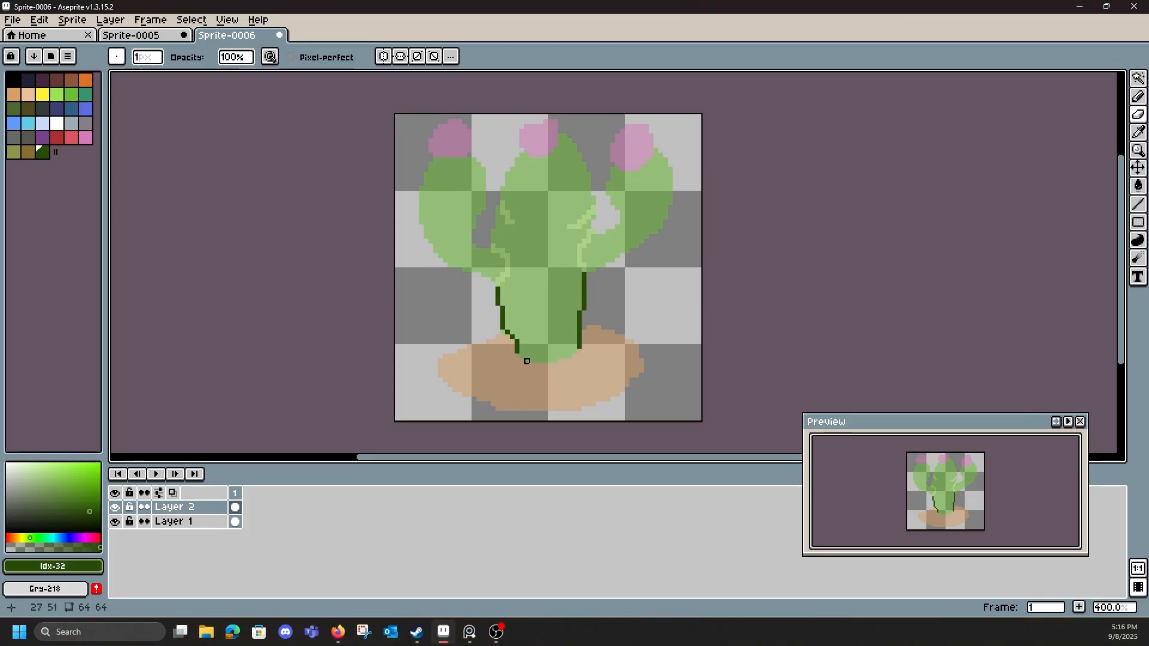
left_click_drag(526, 361, 508, 328)
key("b")
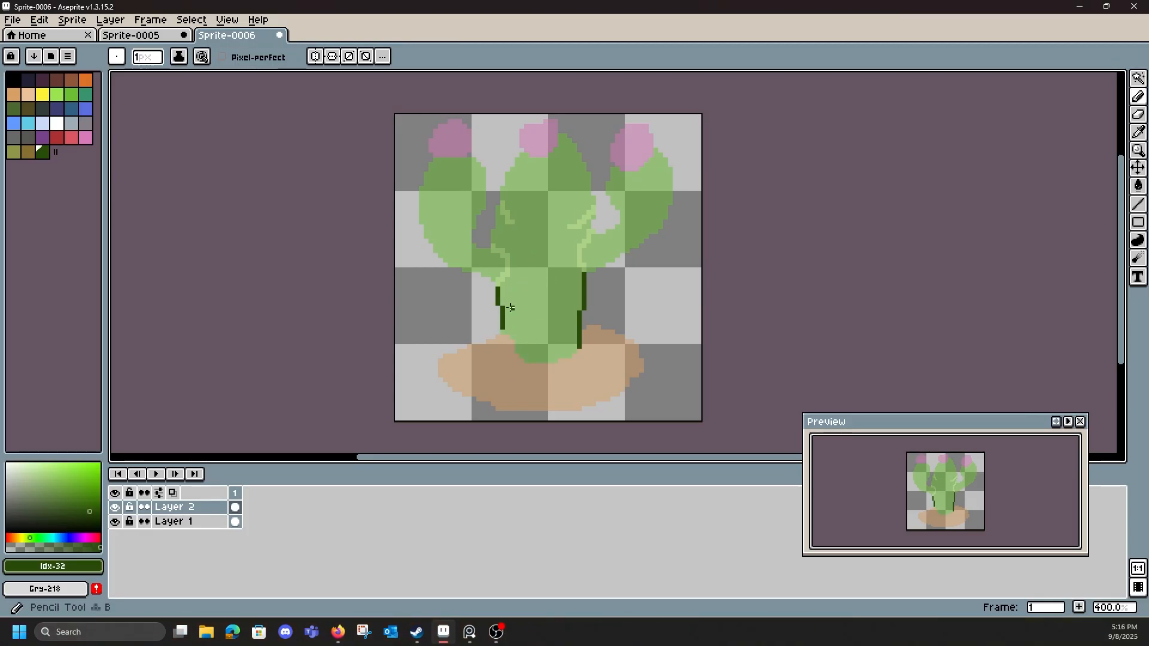
left_click_drag(506, 332, 512, 346)
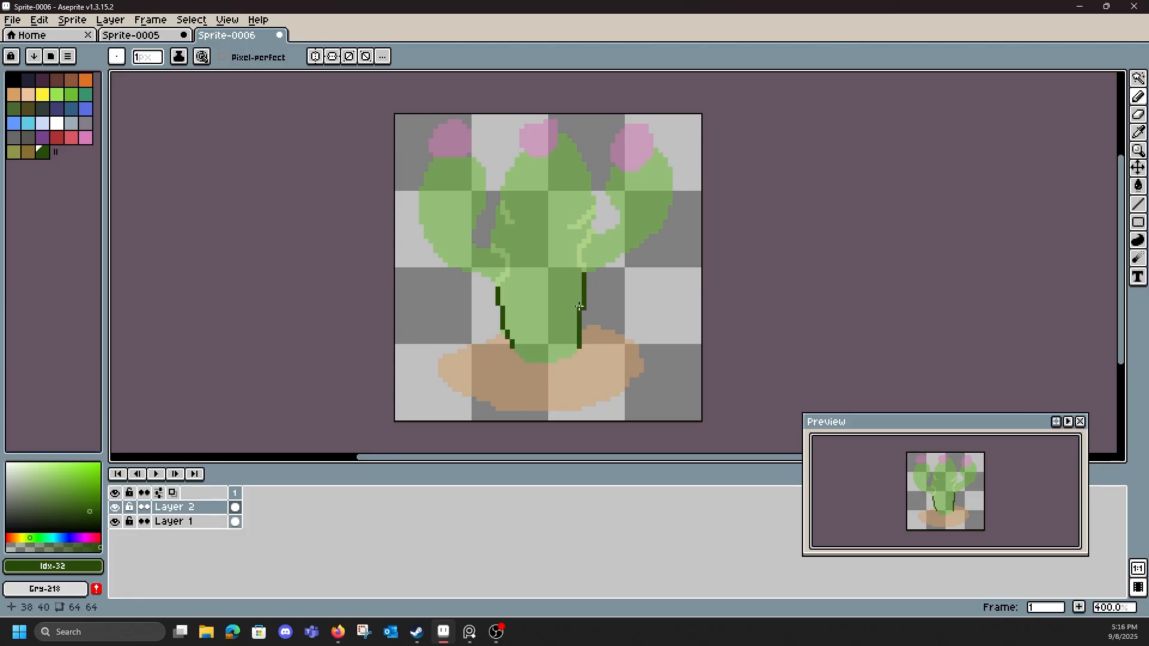
key("ctrl+z")
- Draw the dark green fold where the left arm joins the trunk, refining its inner corner with the Pencil and Eraser
left_click(493, 284)
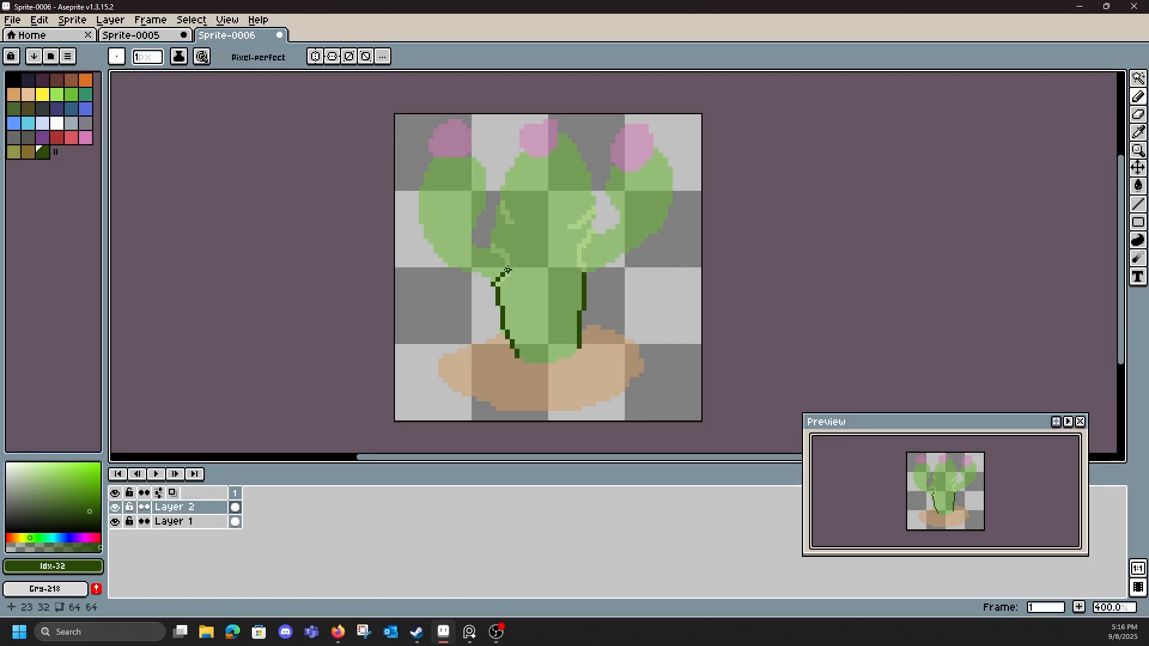
left_click(506, 269, "shift")
left_click(503, 254, "shift")
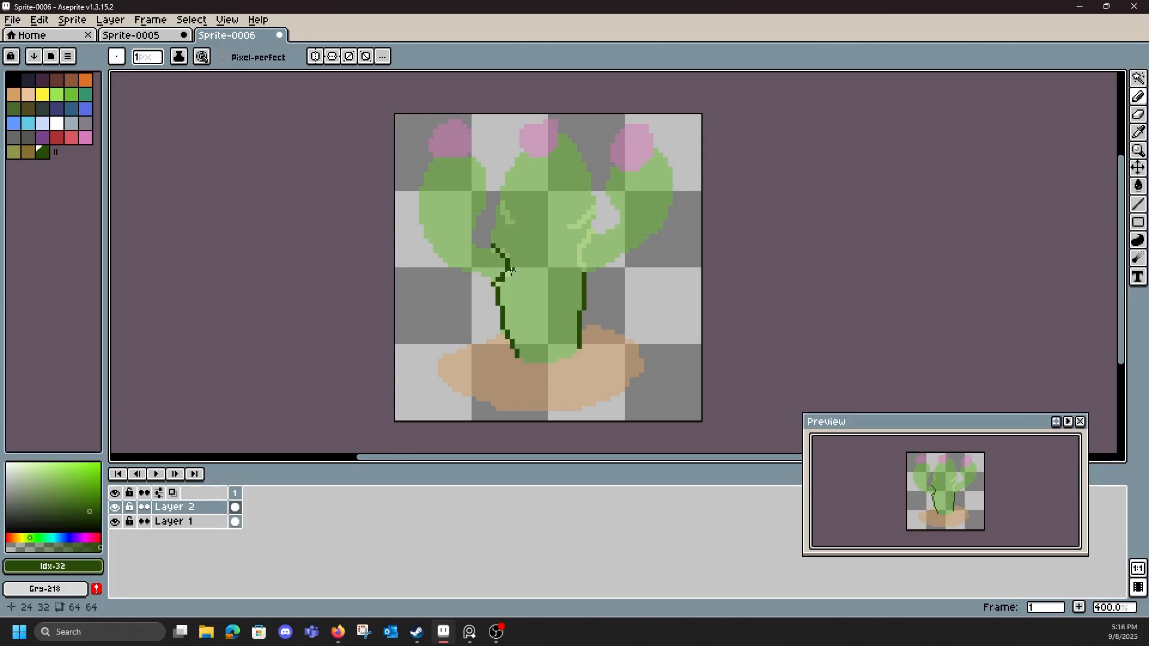
key("e")
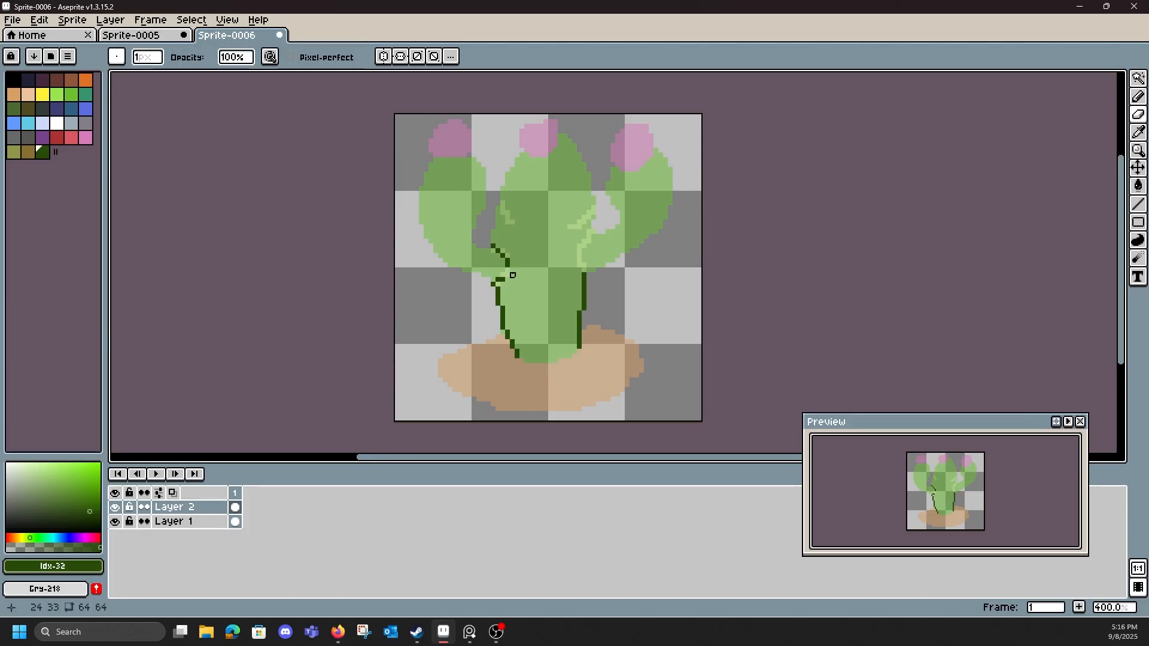
key("b")
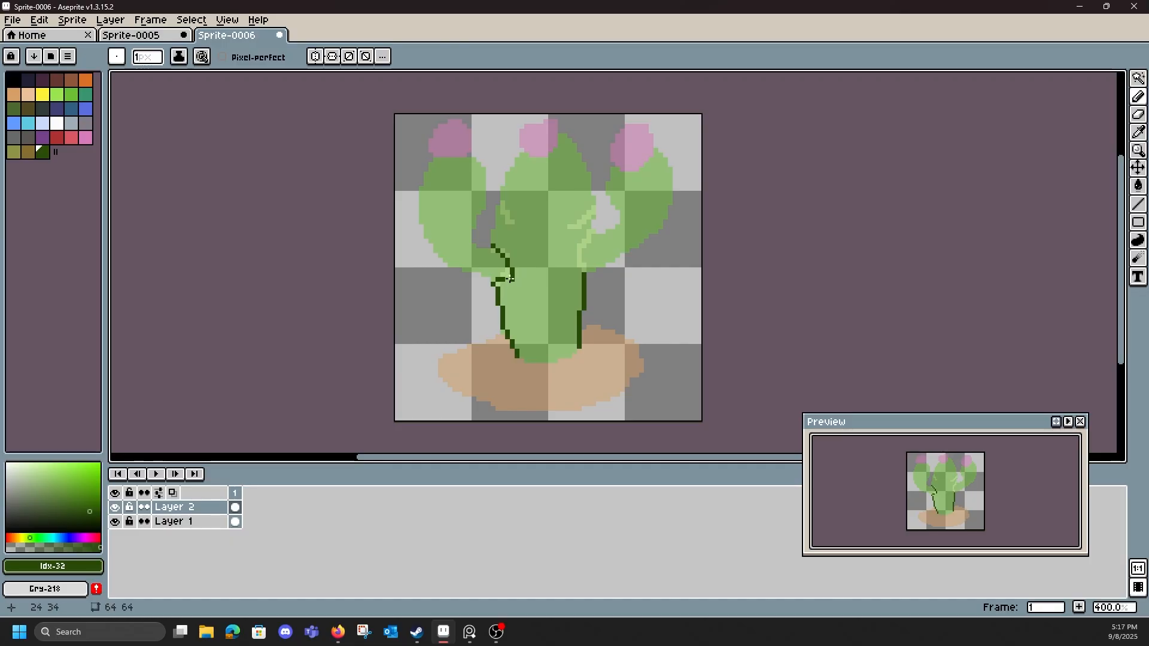
key("e")
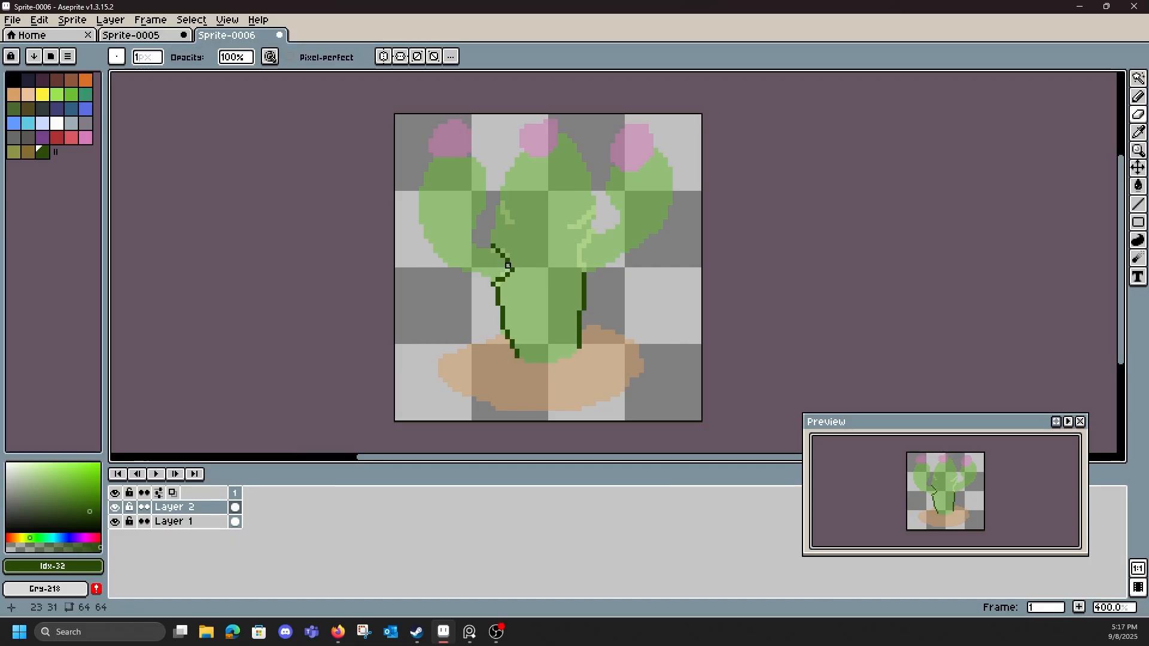
key("b")
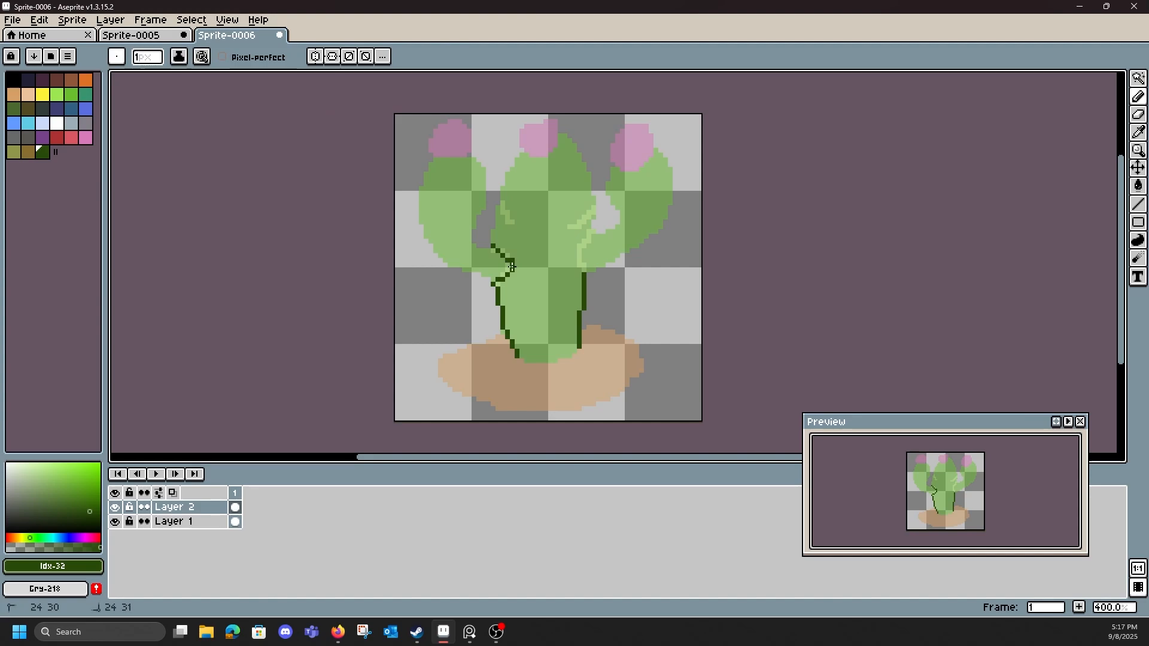
key("e")
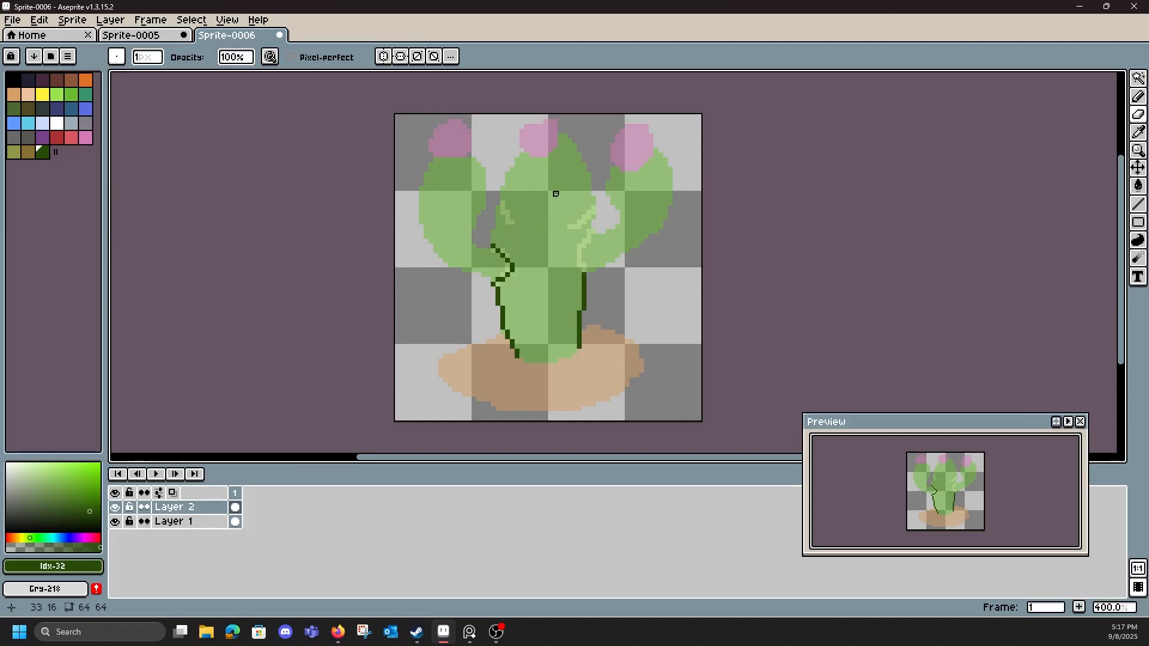
key("b")
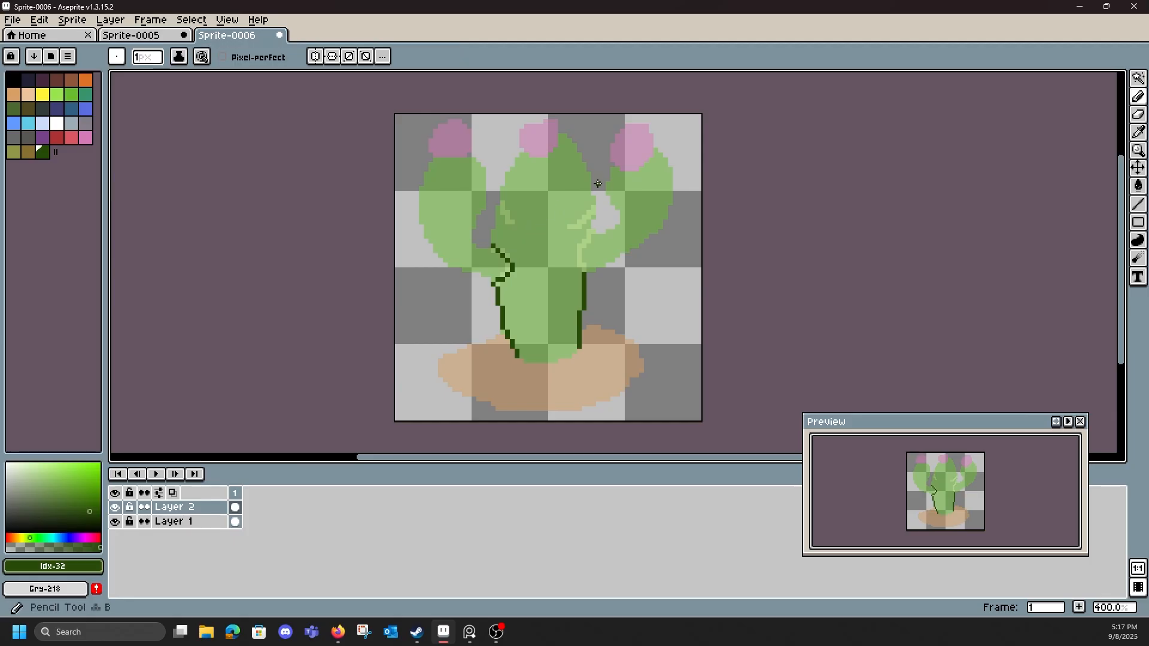
- Draw the dark green fold where the right arm joins the trunk, trimming its upper end with the Eraser
left_click(575, 256)
left_click_drag(578, 254, 588, 233)
key("ctrl+z")
key("v")
key("b")
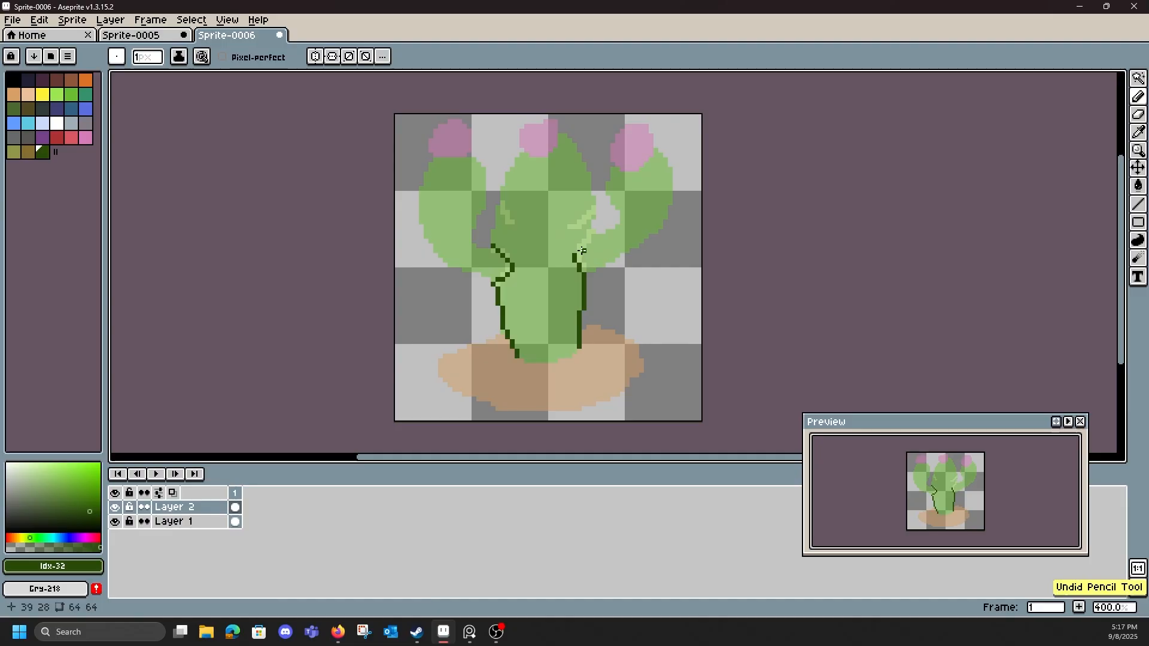
left_click_drag(577, 252, 593, 229)
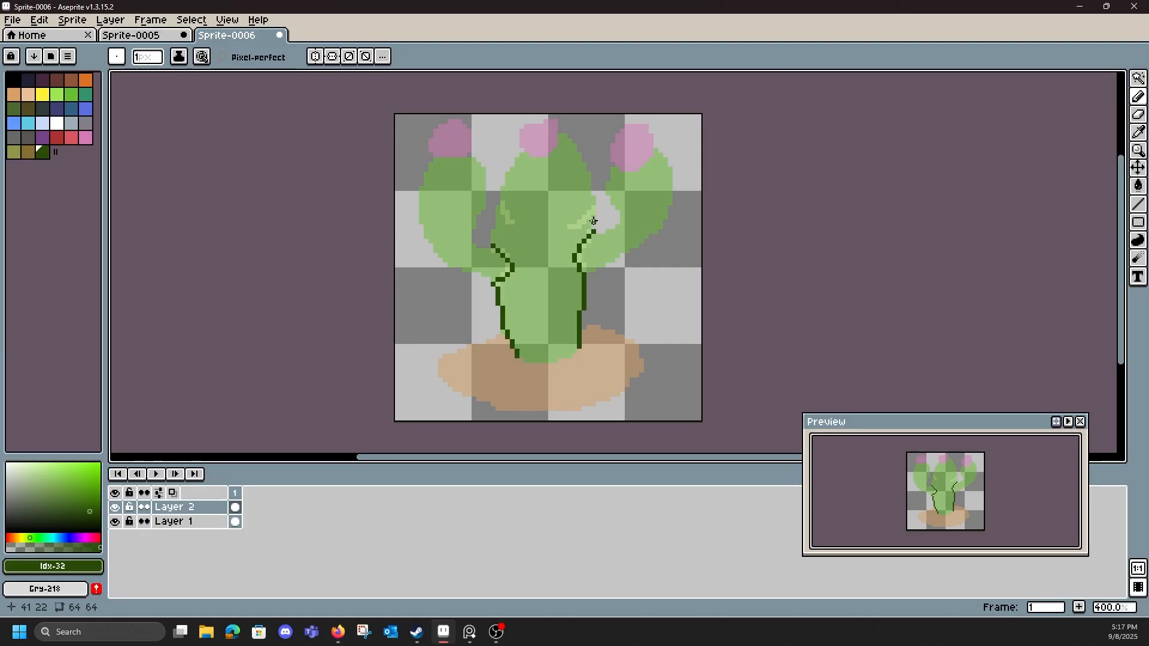
key("e")
left_click(593, 230)
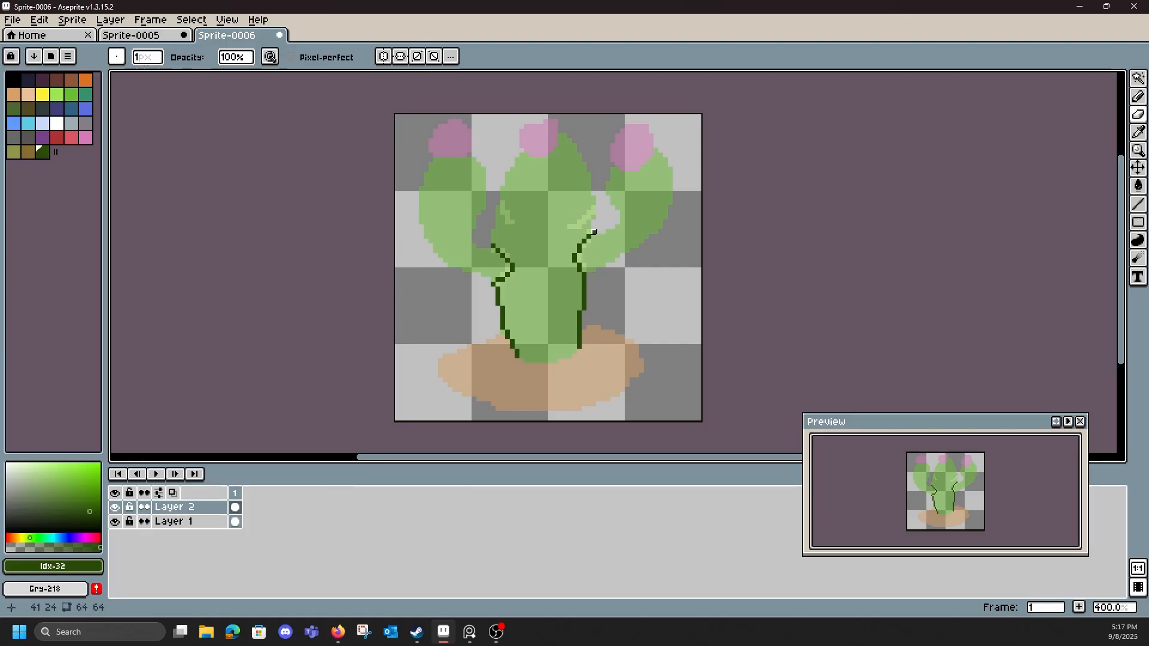
key("b")
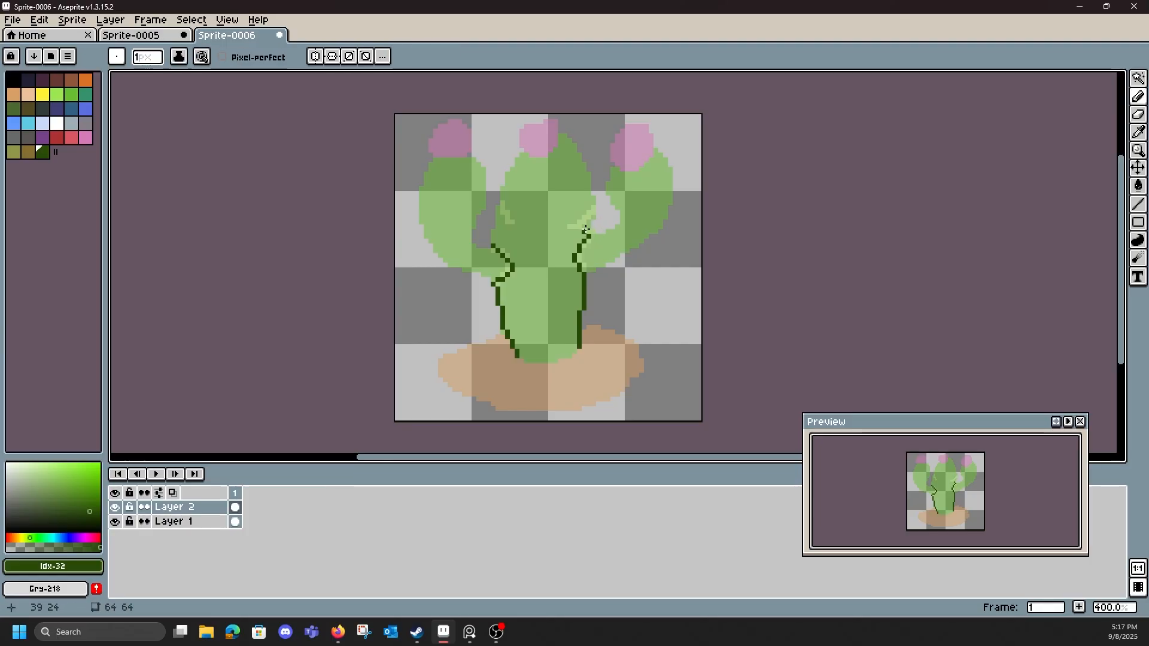
- Outline the trunk's upper right edge in dark green from the right arm's fold to just beside the centre flower
left_click_drag(590, 220, 594, 203)
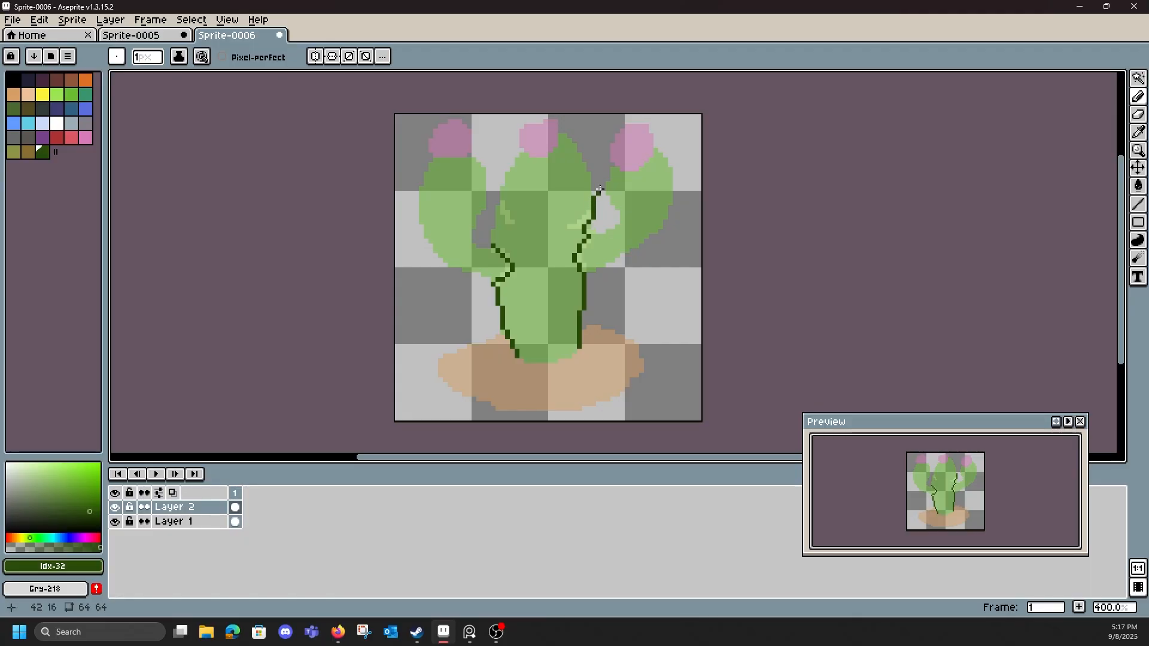
left_click(589, 193)
left_click_drag(589, 179, 574, 142)
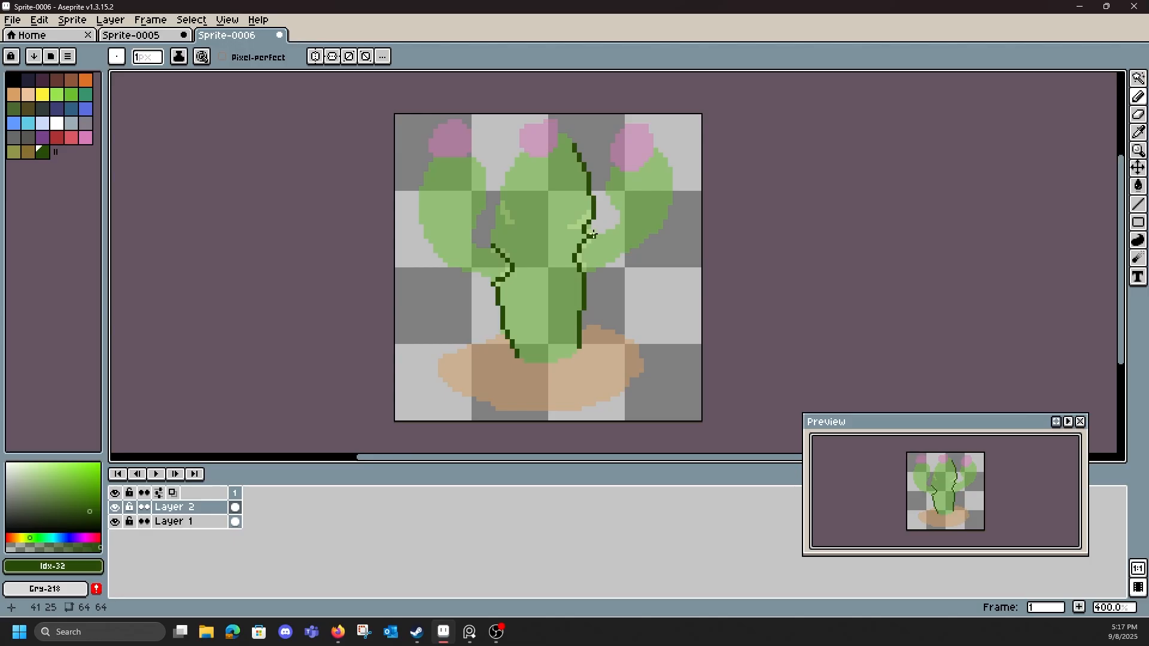
- Outline the right arm's inner edge in dark green from the trunk fold to its pink flower, undoing and redrawing uneven strokes
left_click(595, 231)
left_click_drag(595, 231, 605, 236)
key("ctrl+z")
left_click(611, 231)
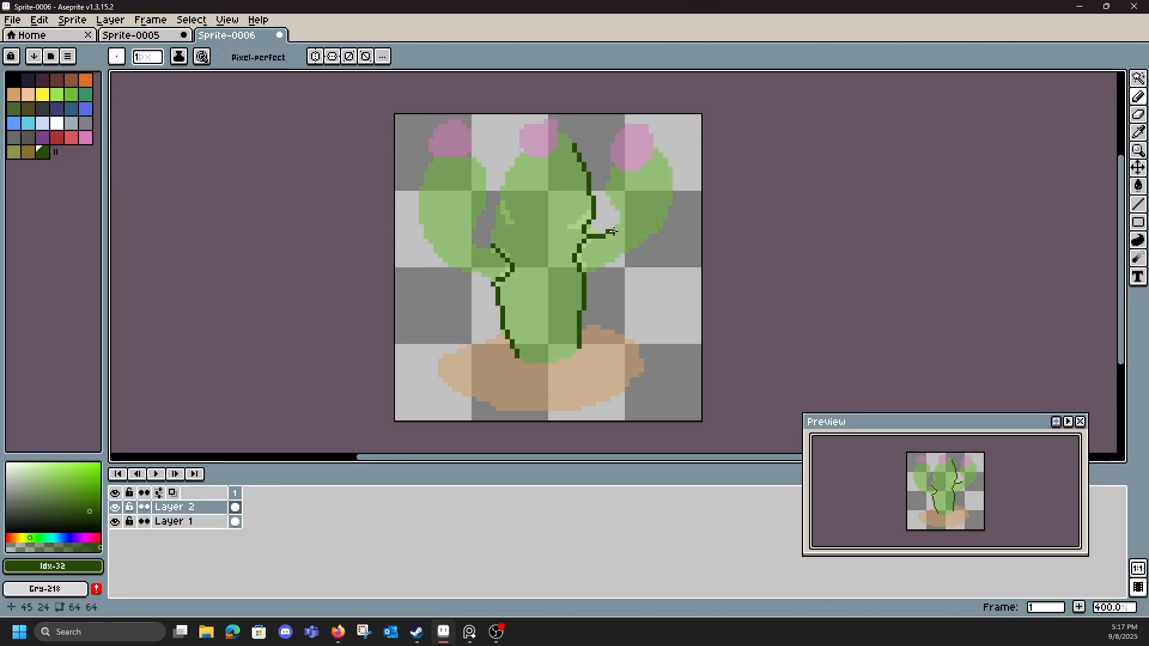
mouse_move(622, 223)
left_mouse_down()
mouse_move(607, 183)
mouse_move(639, 155)
mouse_move(608, 182)
left_mouse_up()
key("ctrl+z")
key("ctrl+z")
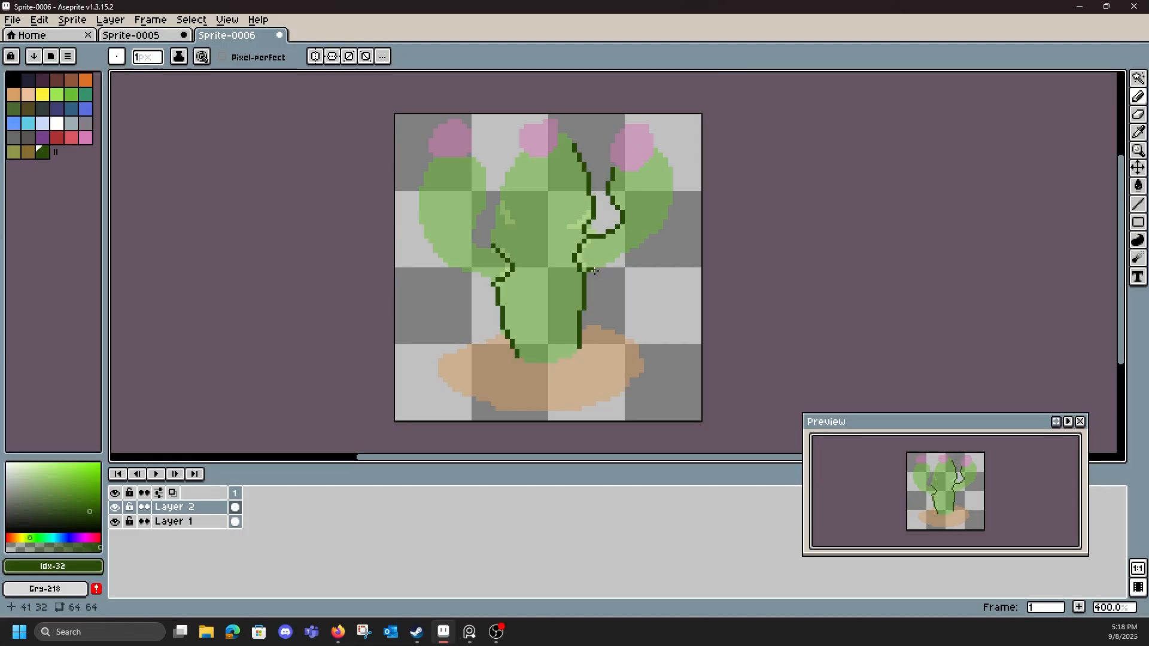
- Outline the right arm's underside and outer edge in dark green from the trunk to the right side of its flower
left_click_drag(594, 270, 597, 266)
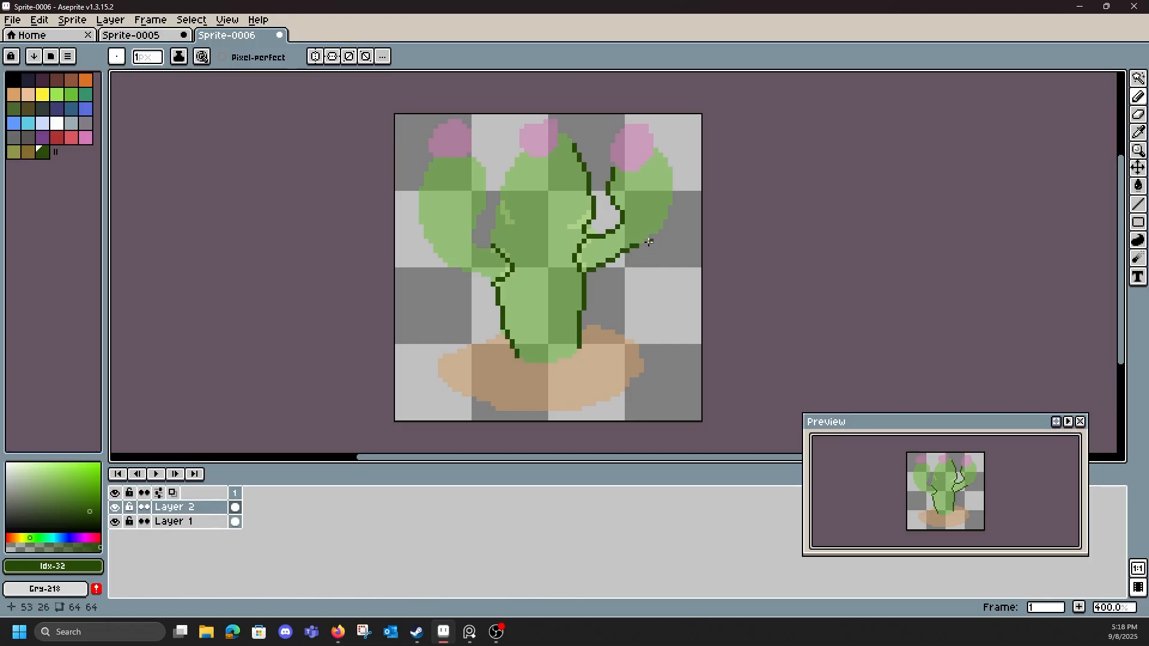
left_click(646, 237)
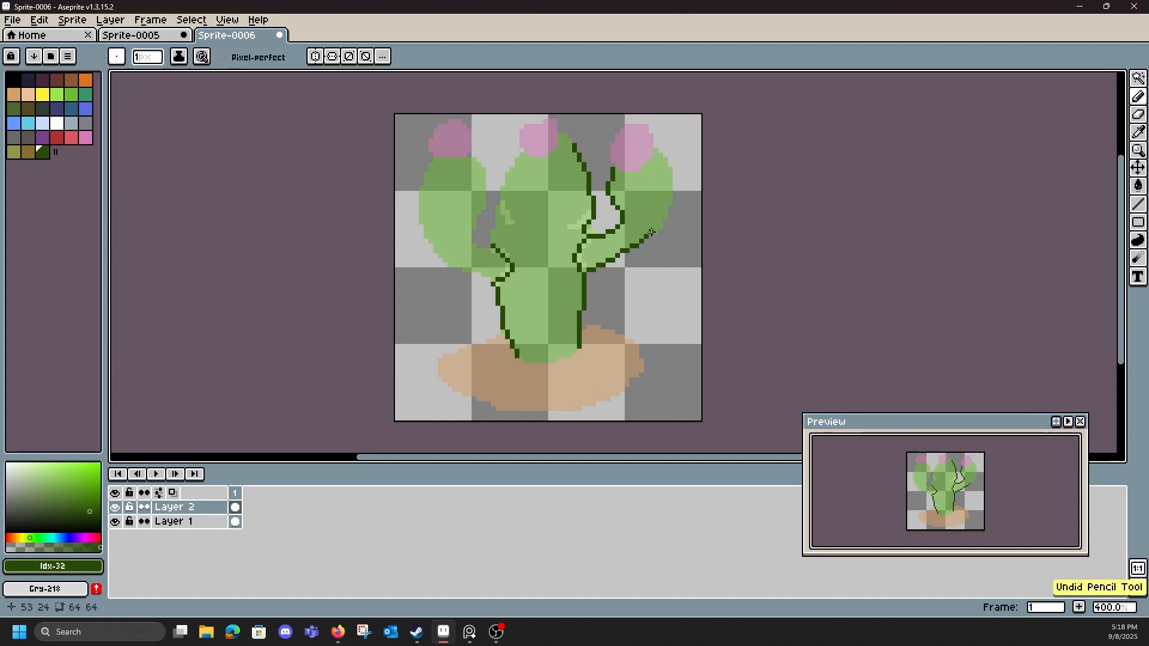
left_click(658, 230)
left_click_drag(661, 227, 673, 170)
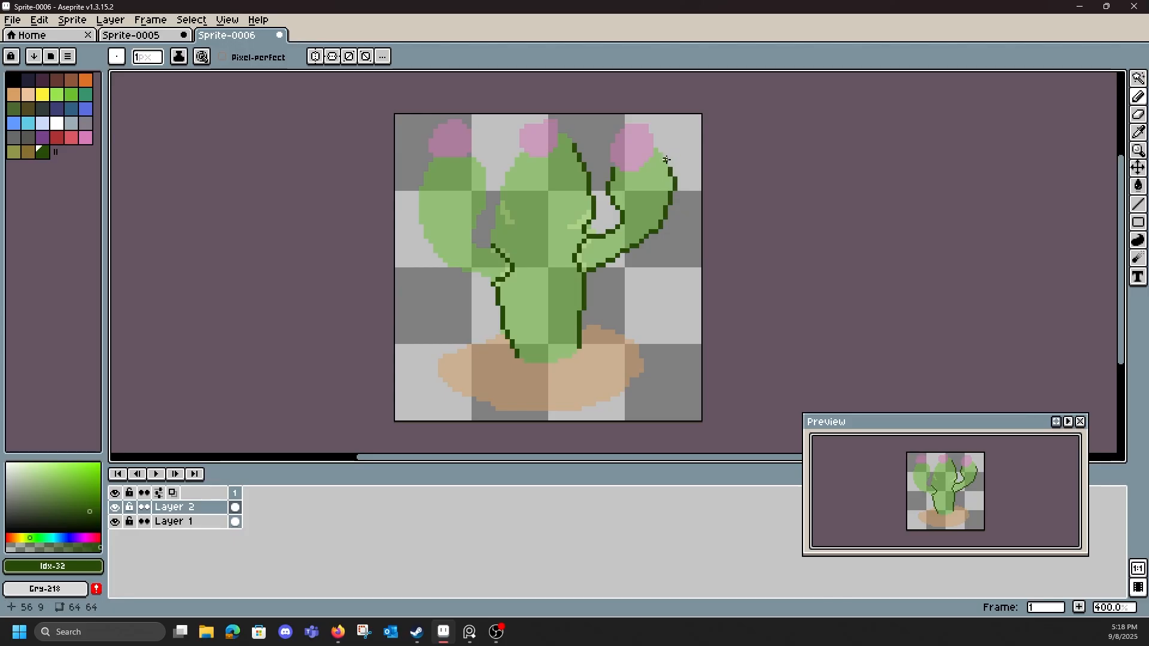
key("ctrl+z")
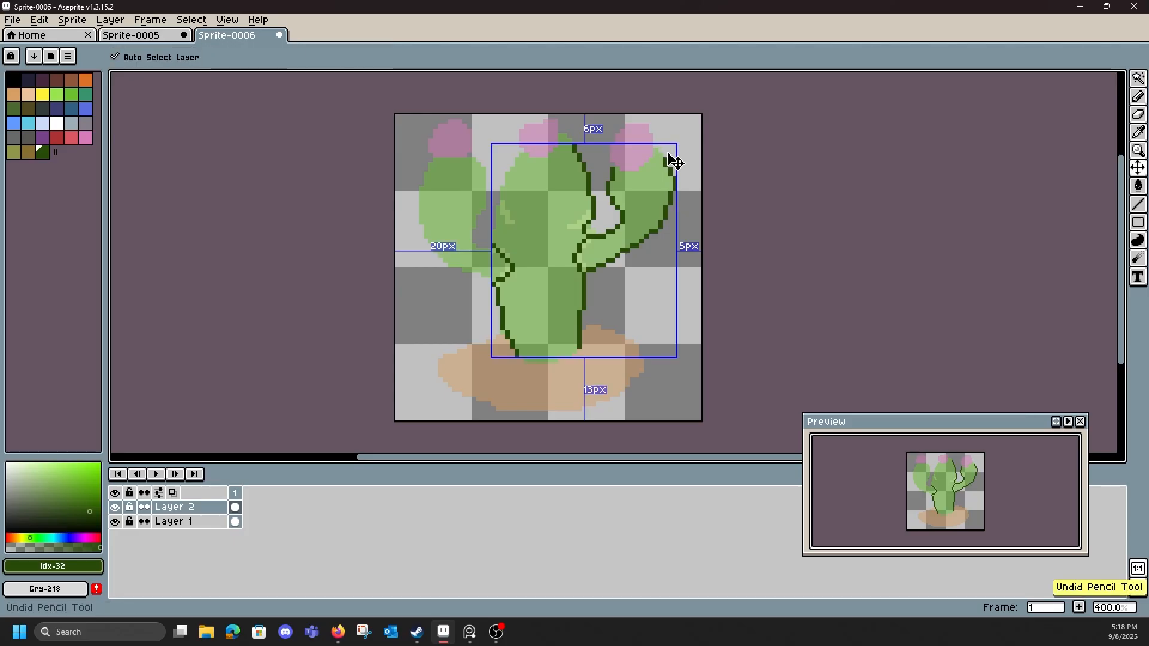
left_click_drag(665, 159, 656, 150)
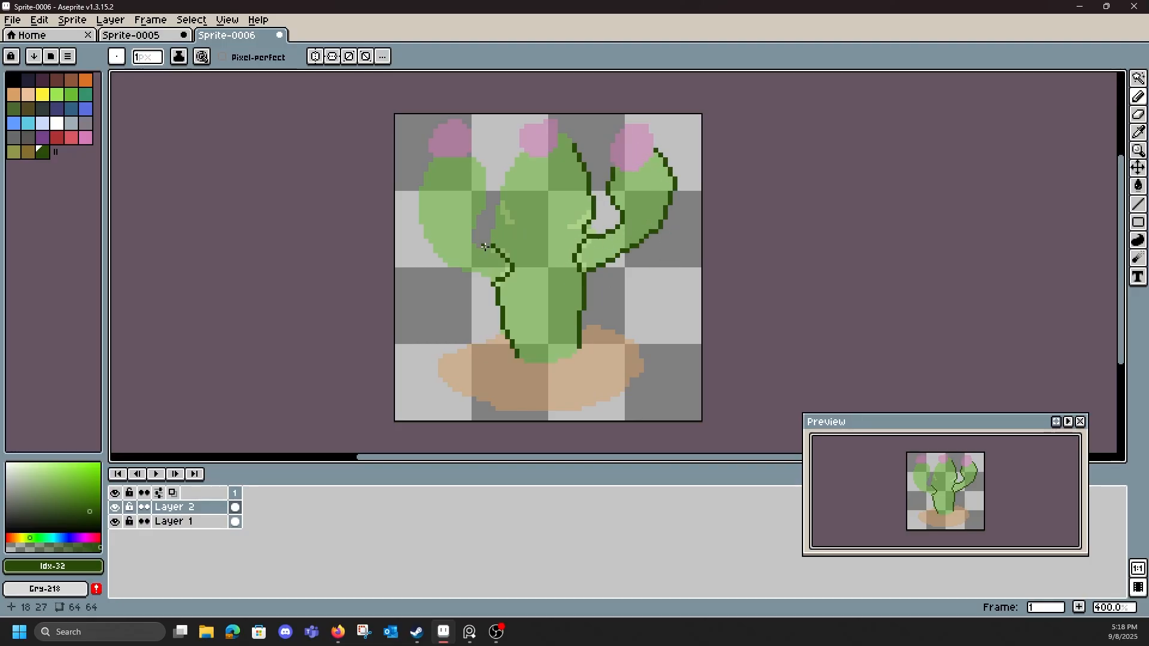
- Extend the left arm's fold outward and outline the arm's underside in dark green, erasing the surplus pixels
left_click_drag(491, 250, 481, 251)
mouse_move(478, 269)
left_mouse_down()
mouse_move(481, 230)
mouse_move(461, 263)
mouse_move(463, 249)
mouse_move(435, 246)
left_mouse_up()
left_click(445, 260)
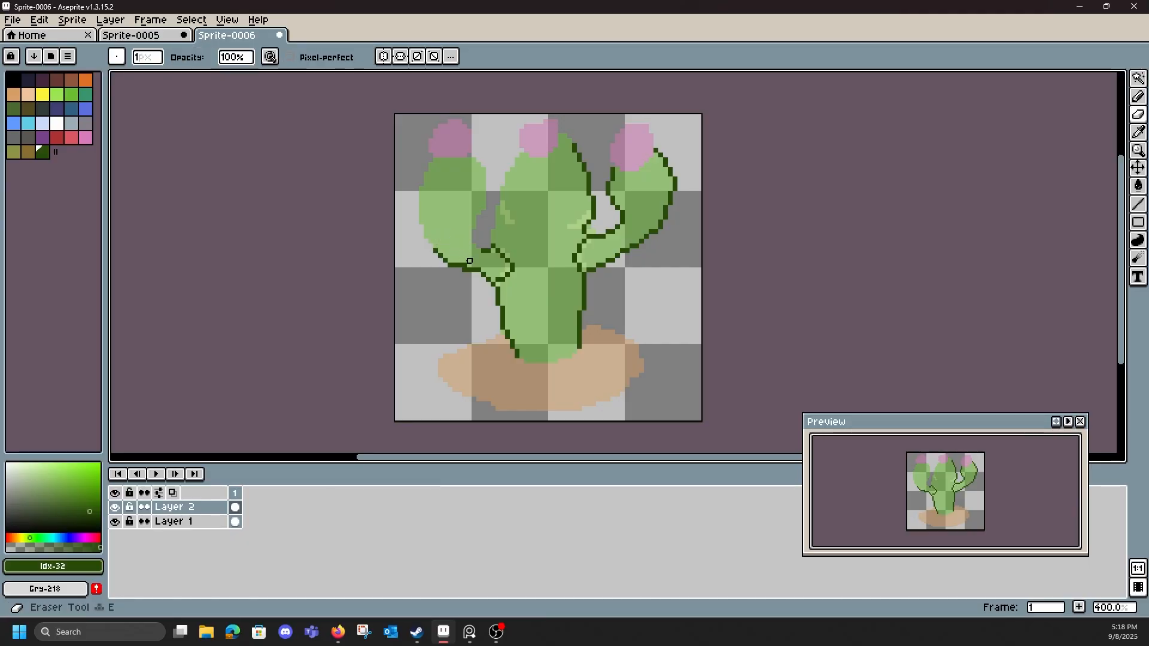
left_click(433, 240)
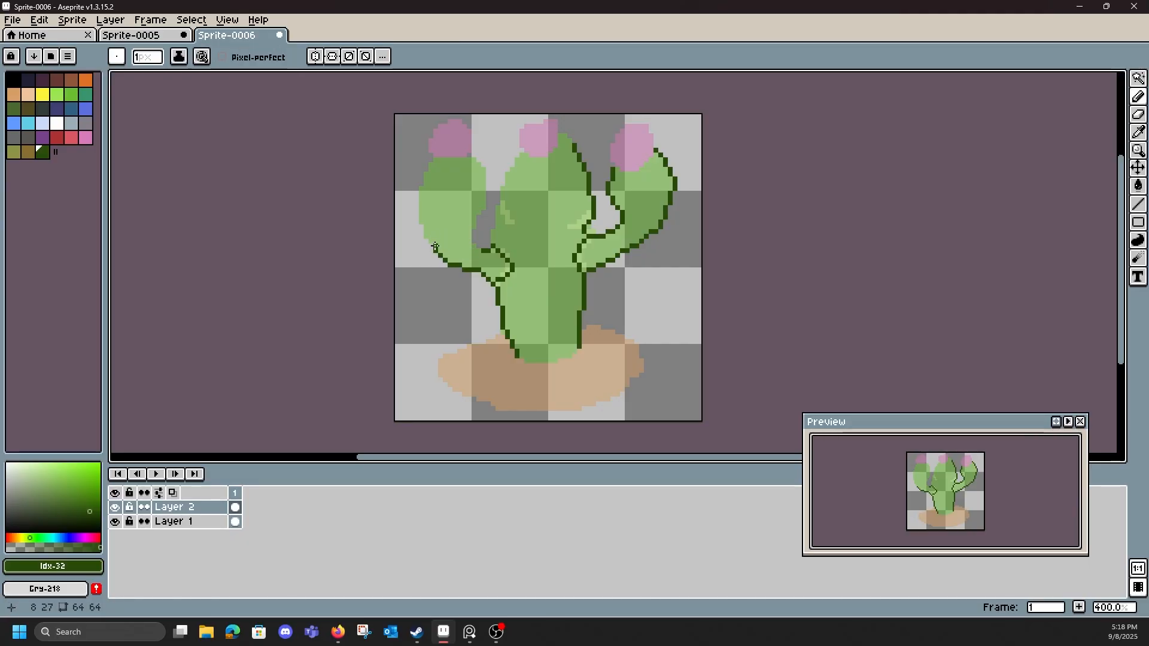
- Continue the dark green outline up the left arm's outer edge, undoing and redrawing the upper stretch
left_click(430, 241)
left_click(425, 236)
left_click_drag(425, 231, 426, 227)
left_click(422, 222)
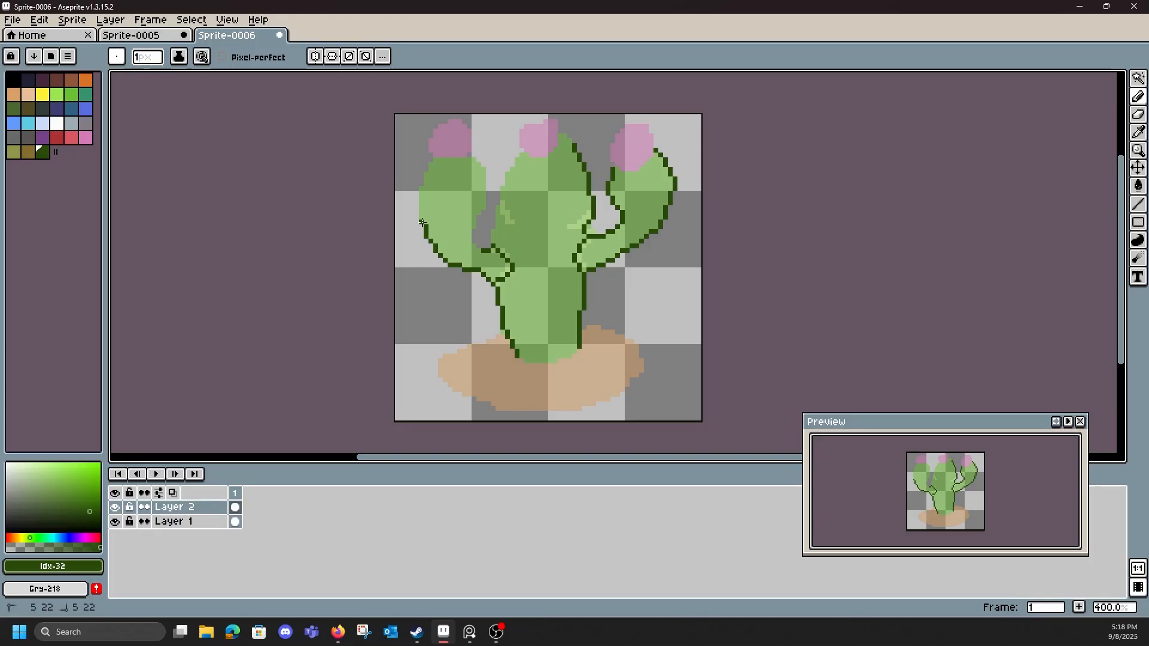
left_click(419, 216)
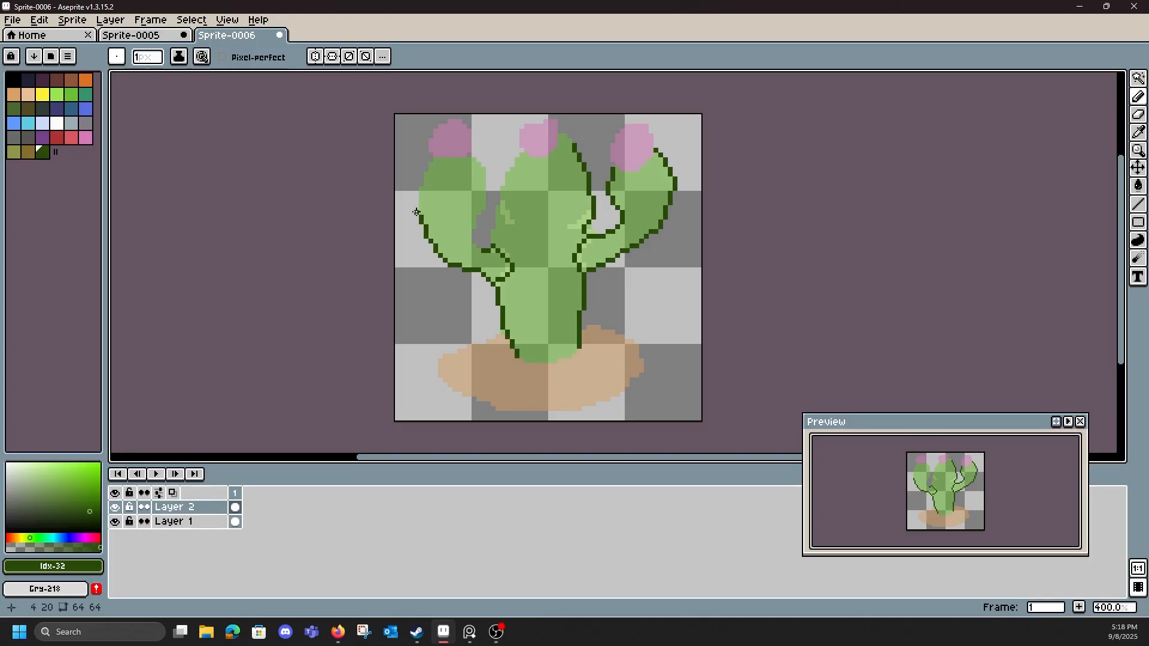
left_click_drag(416, 213, 421, 189)
left_click(424, 182)
key("ctrl+z")
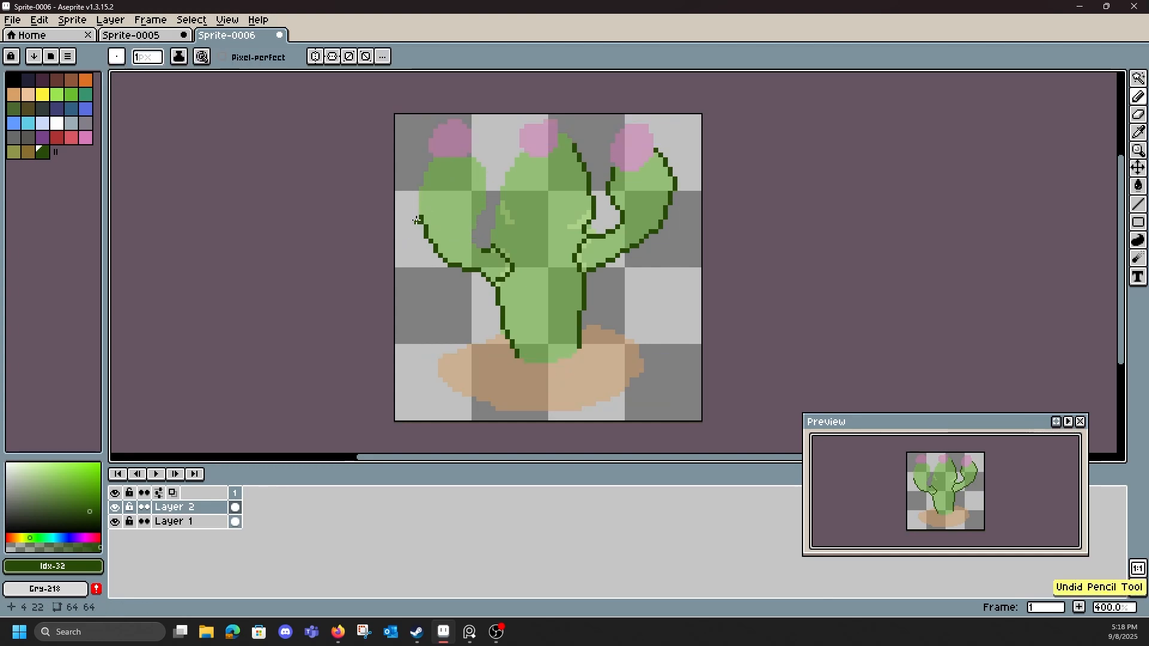
left_click_drag(421, 212, 423, 187)
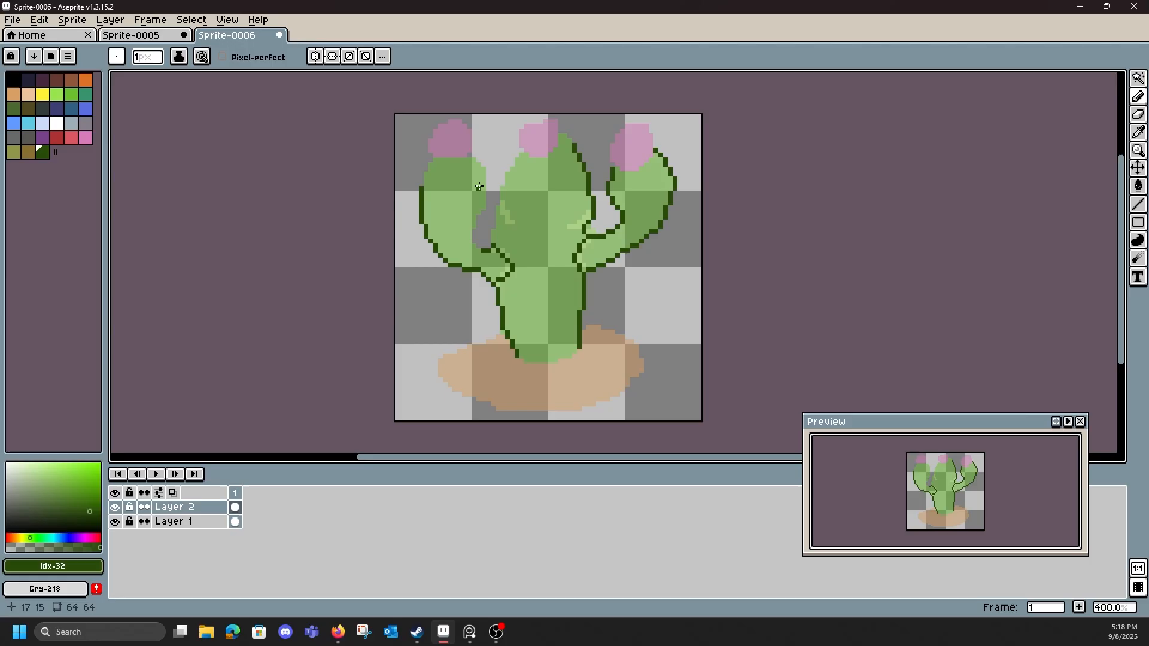
- Erase the straight stretch of the left arm's outer edge and redraw it one pixel farther out
key("e")
left_click_drag(421, 203, 421, 216)
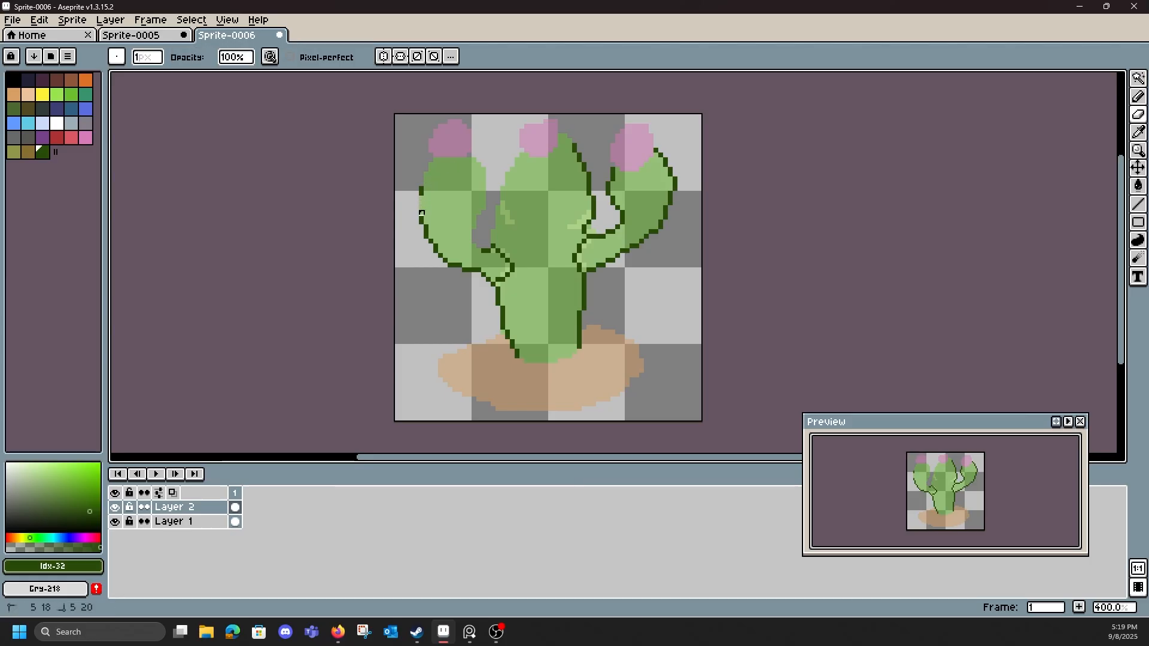
key("b")
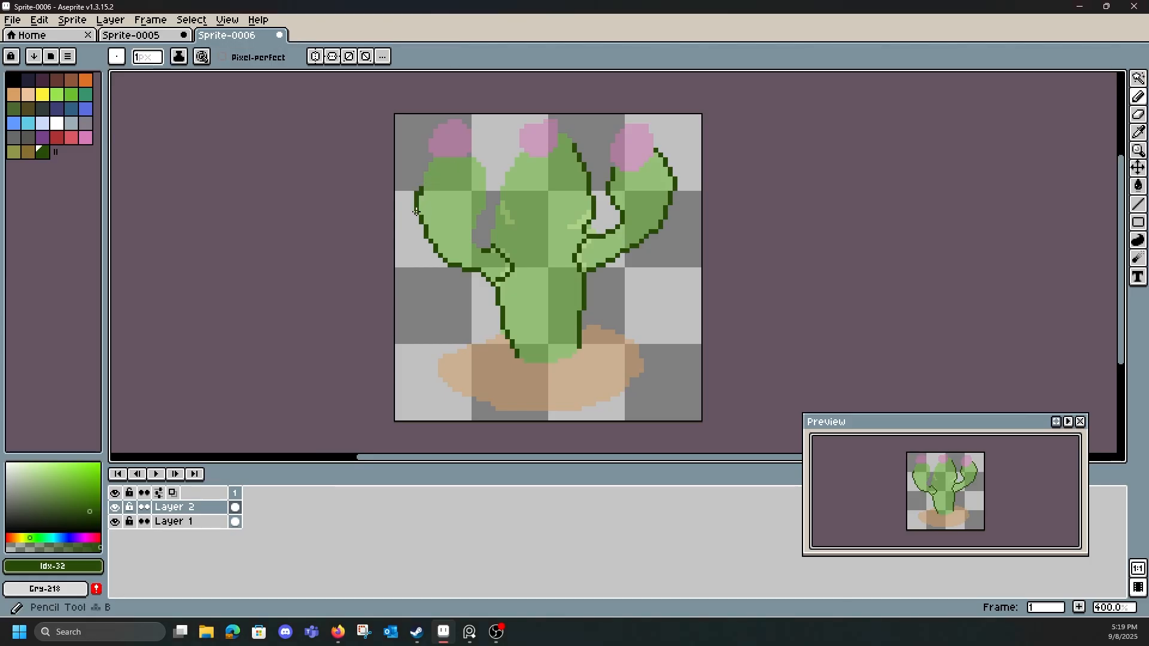
key("e")
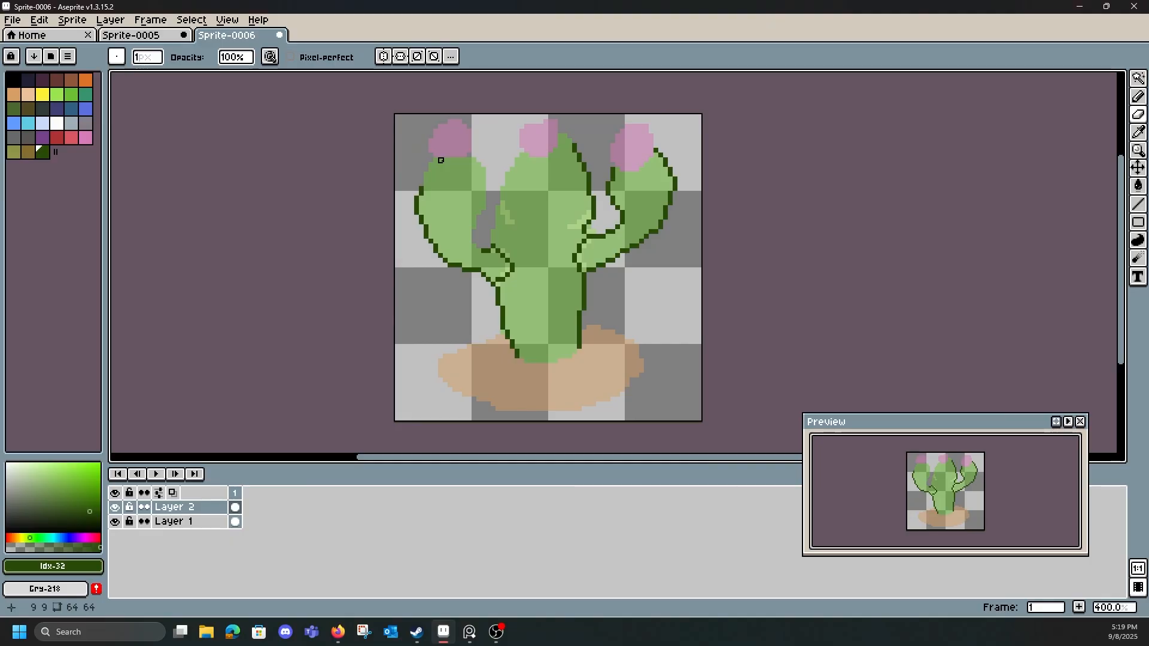
- Outline the left arm's upper left shoulder and its top edge beneath the pink flower in dark green
key("b")
mouse_move(426, 184)
left_mouse_down()
mouse_move(436, 160)
mouse_move(468, 160)
left_mouse_up()
key("ctrl+z")
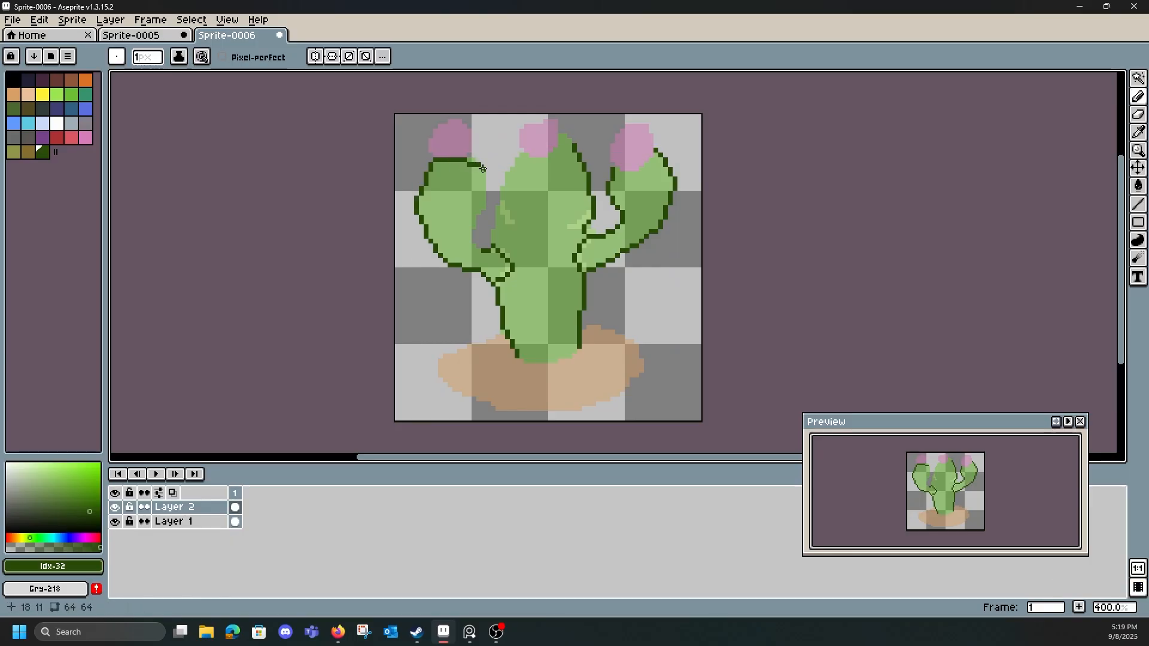
- Outline the left arm's inner edge down toward the trunk, rounding its upper corner and erasing and redrawing the curve farther out
left_click_drag(484, 169, 482, 194)
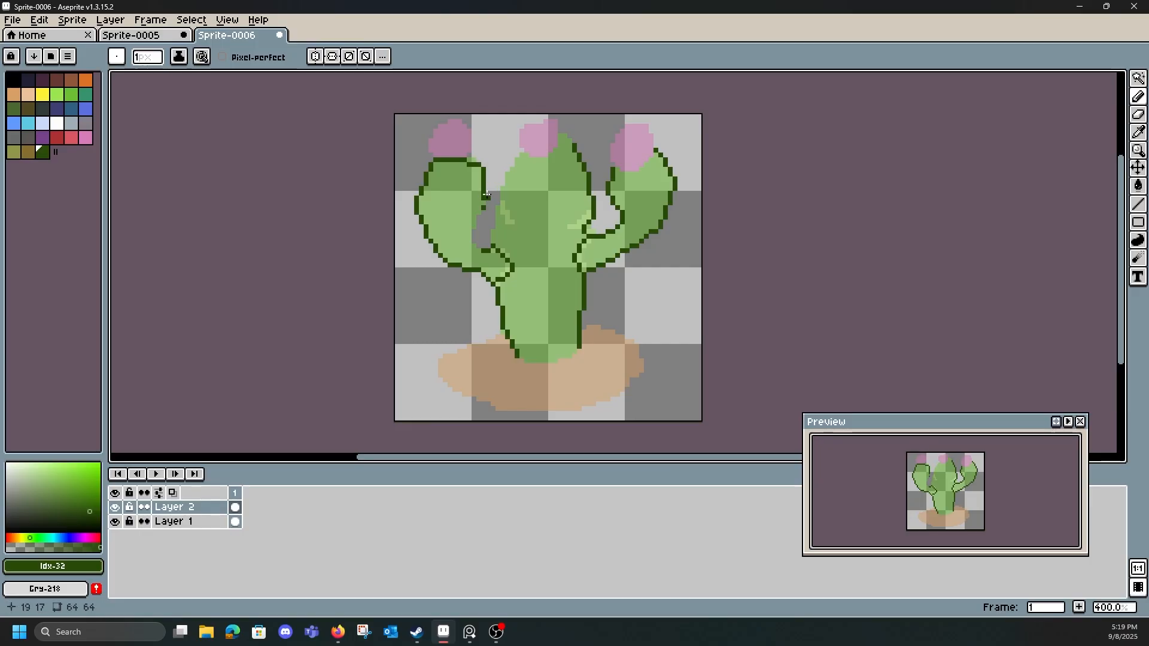
key("e")
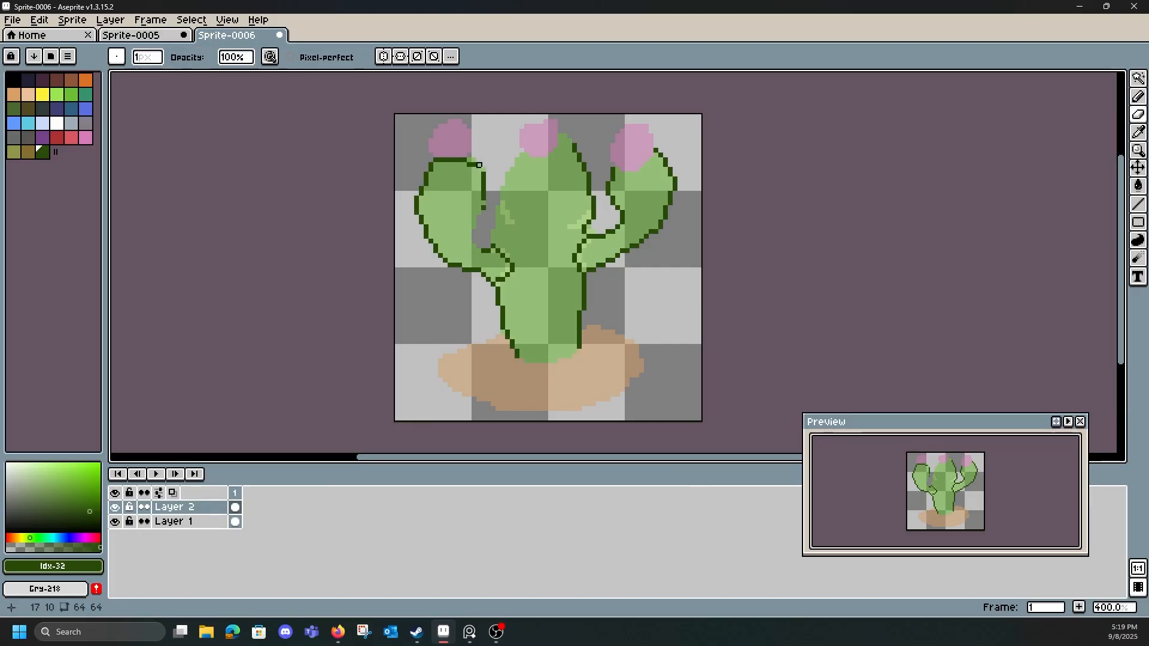
key("b")
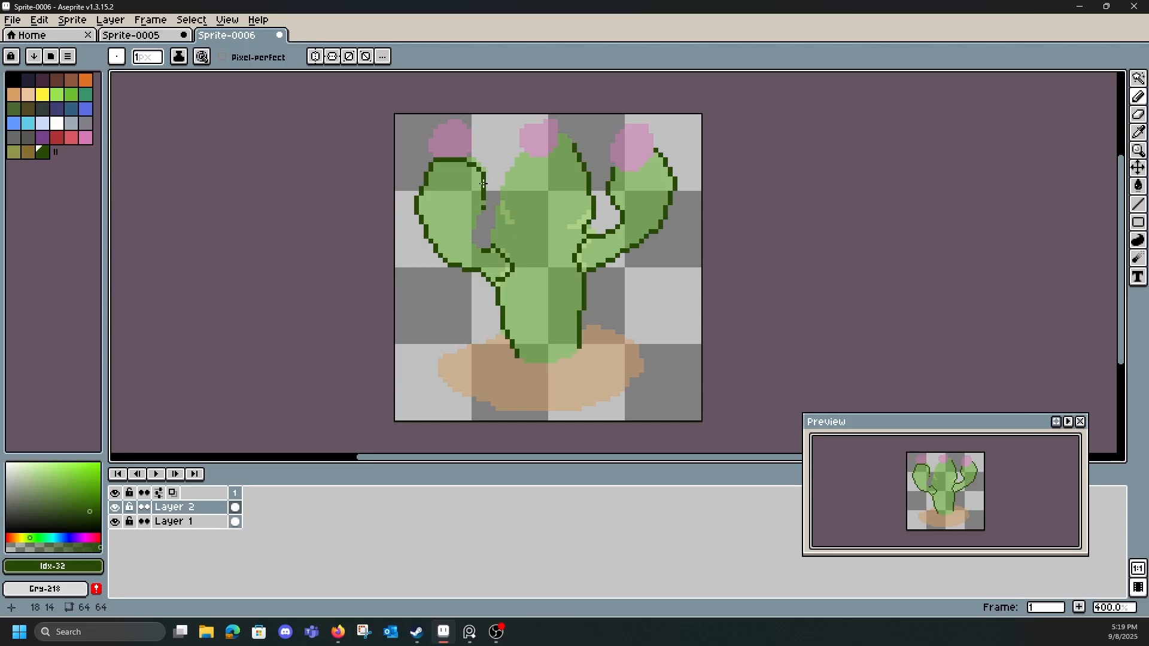
key("e")
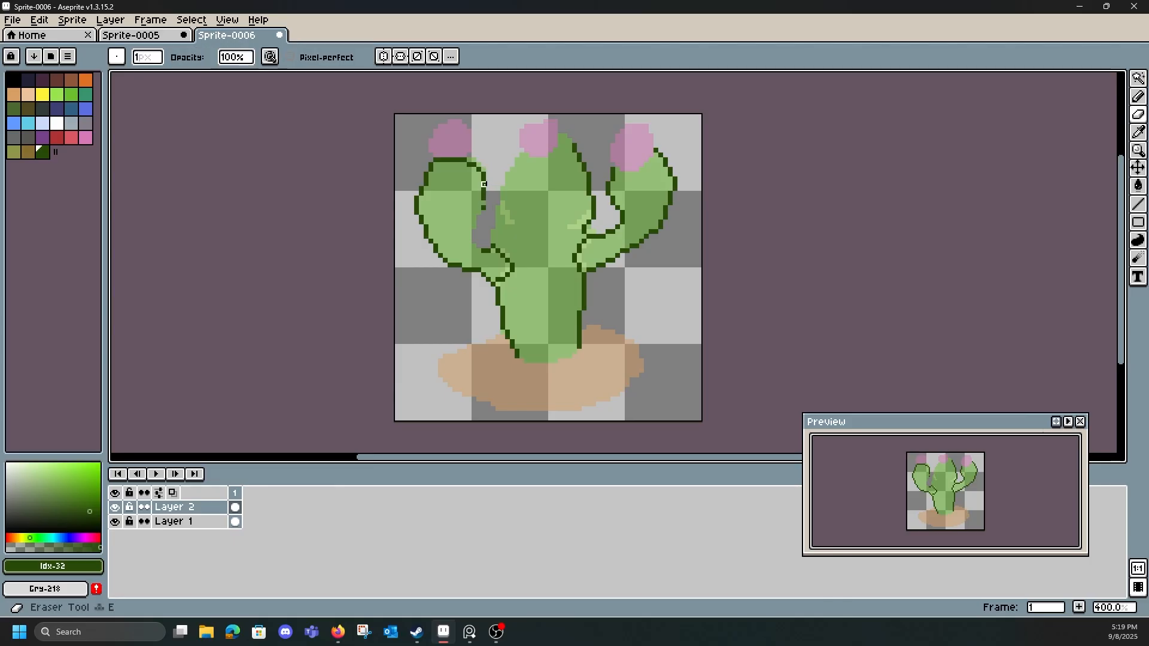
left_click_drag(484, 183, 473, 237)
key("b")
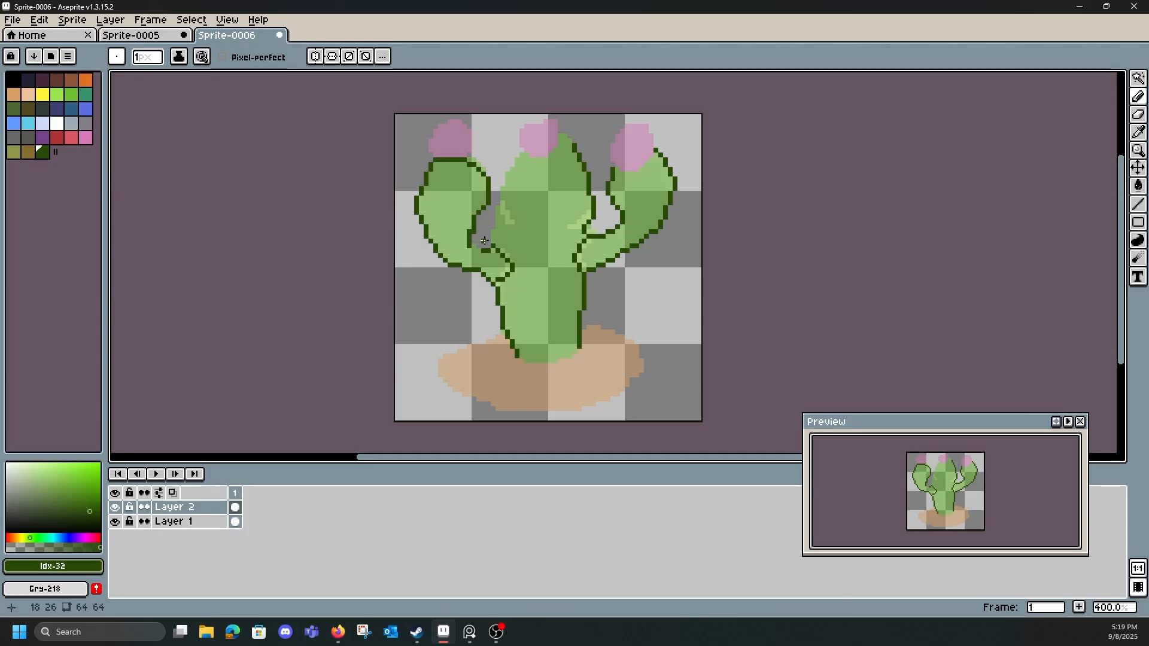
- Refine the inner corner where the left arm's inner edge meets the trunk fold with the Eraser and Pencil
key("e")
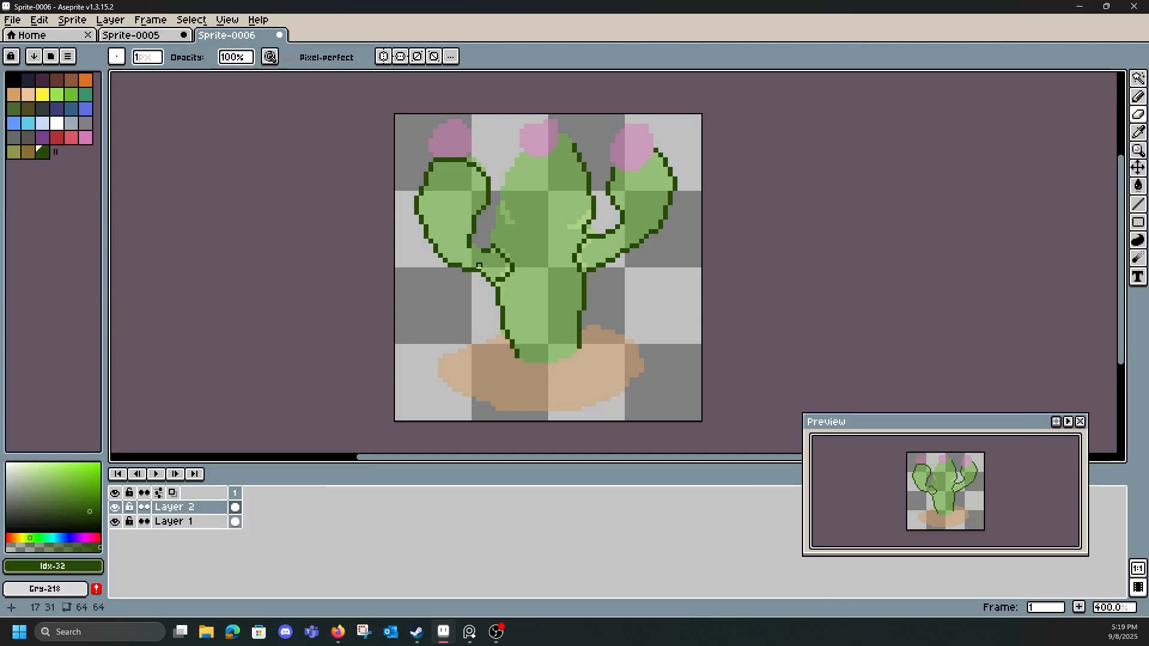
key("b")
key("e")
left_click(470, 246)
key("b")
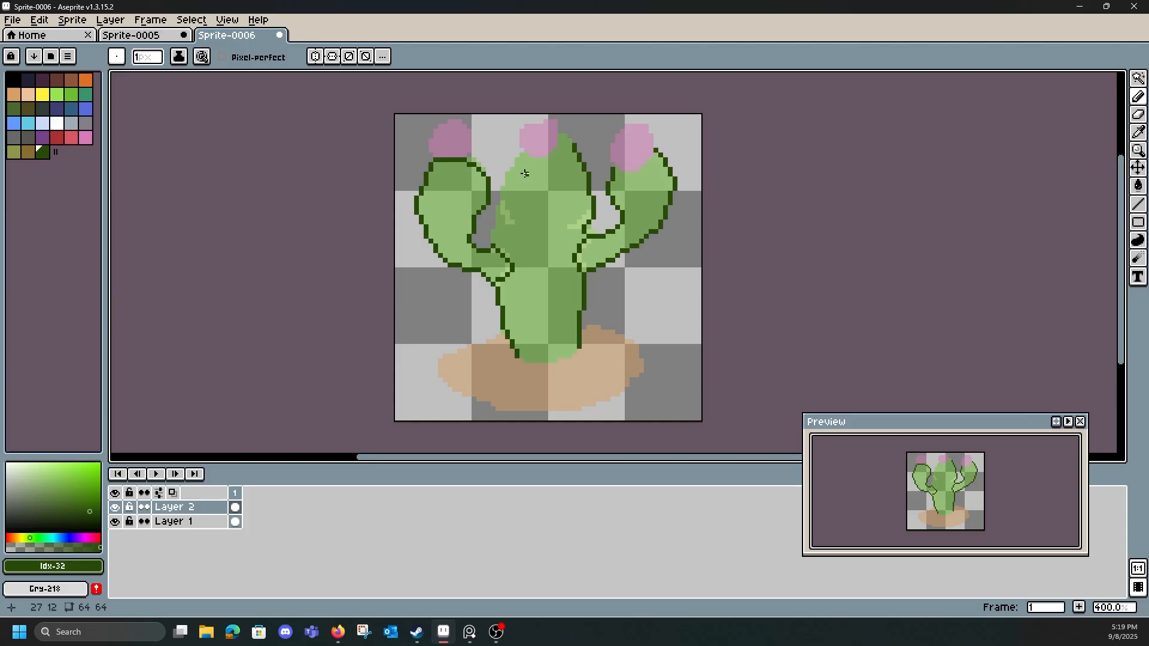
- Outline the trunk's left side in dark green from the left arm's fold upward, continuing over the rounded top to join the right side
left_click(489, 237, "ctrl")
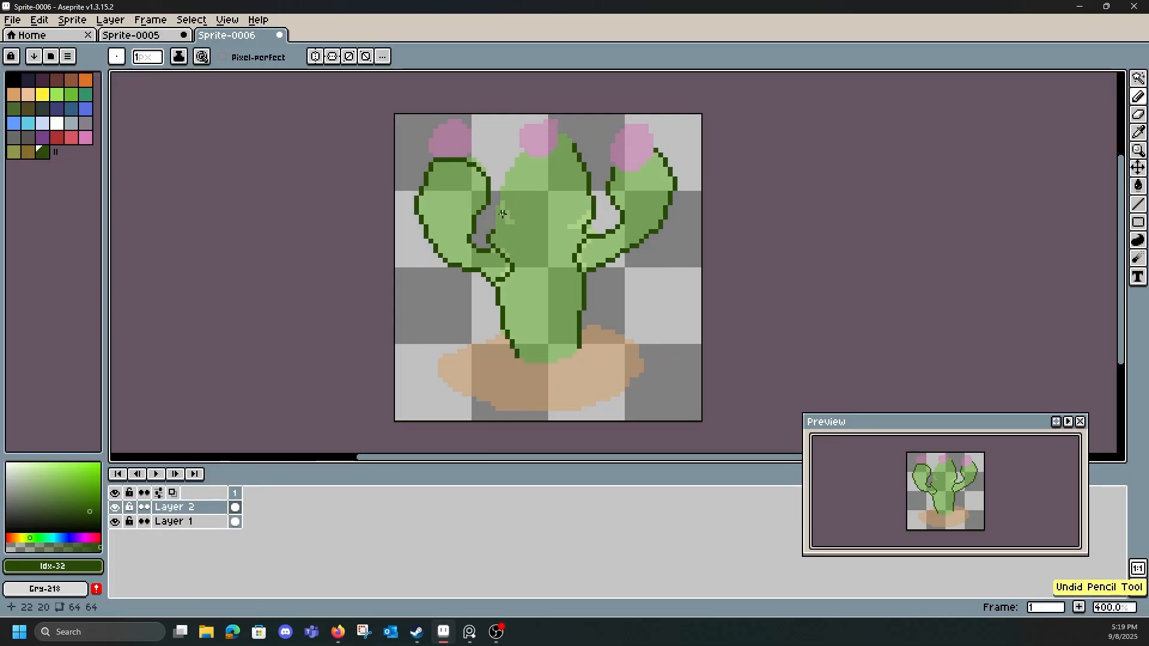
left_click(491, 238, "ctrl")
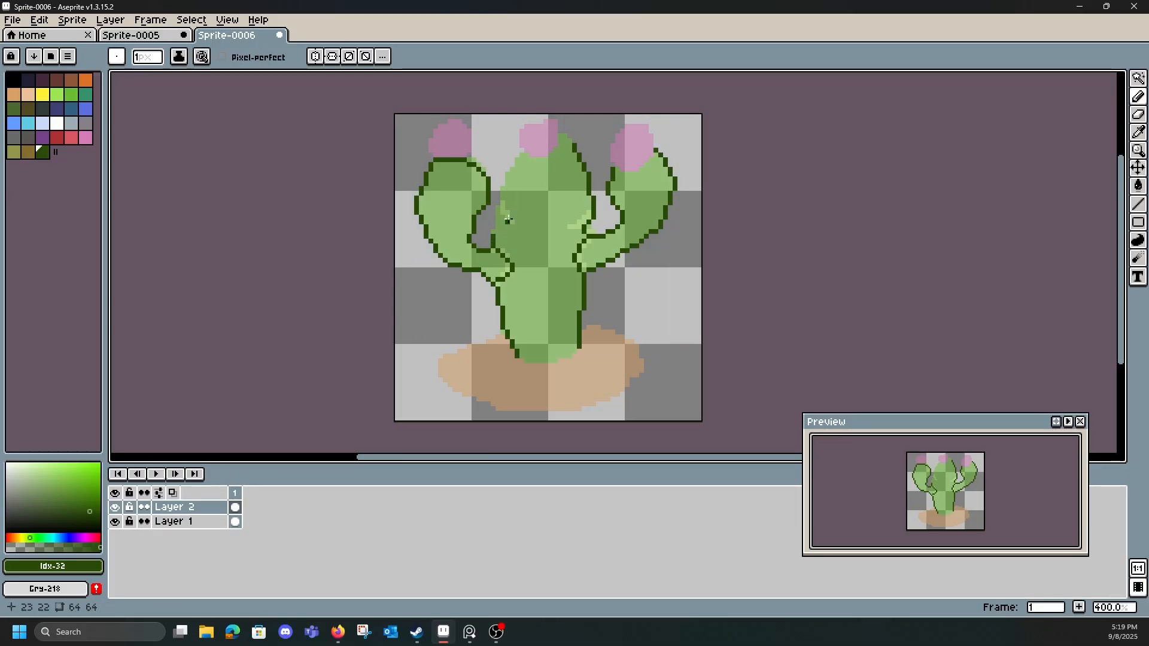
left_click_drag(494, 231, 502, 191)
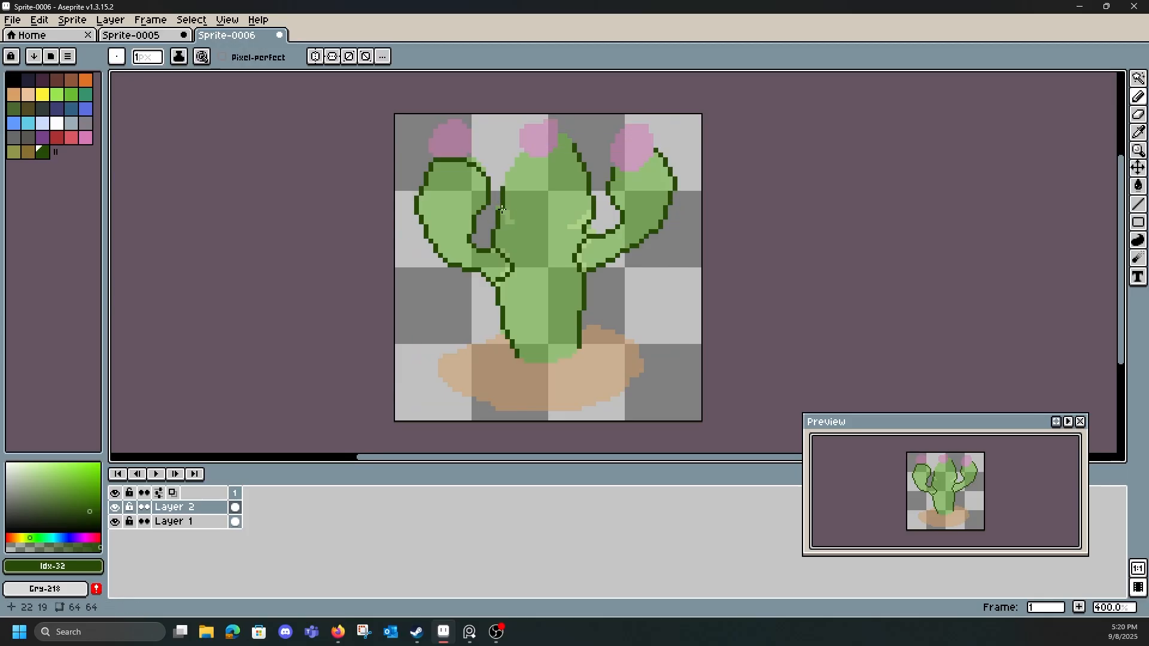
key("e")
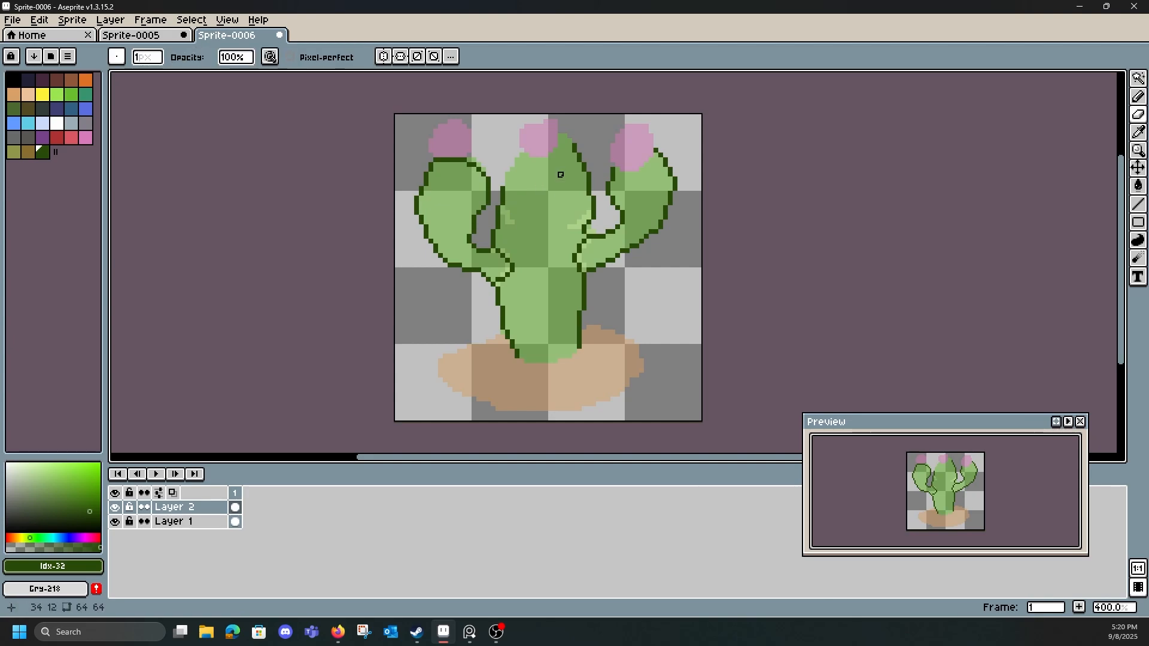
key("b")
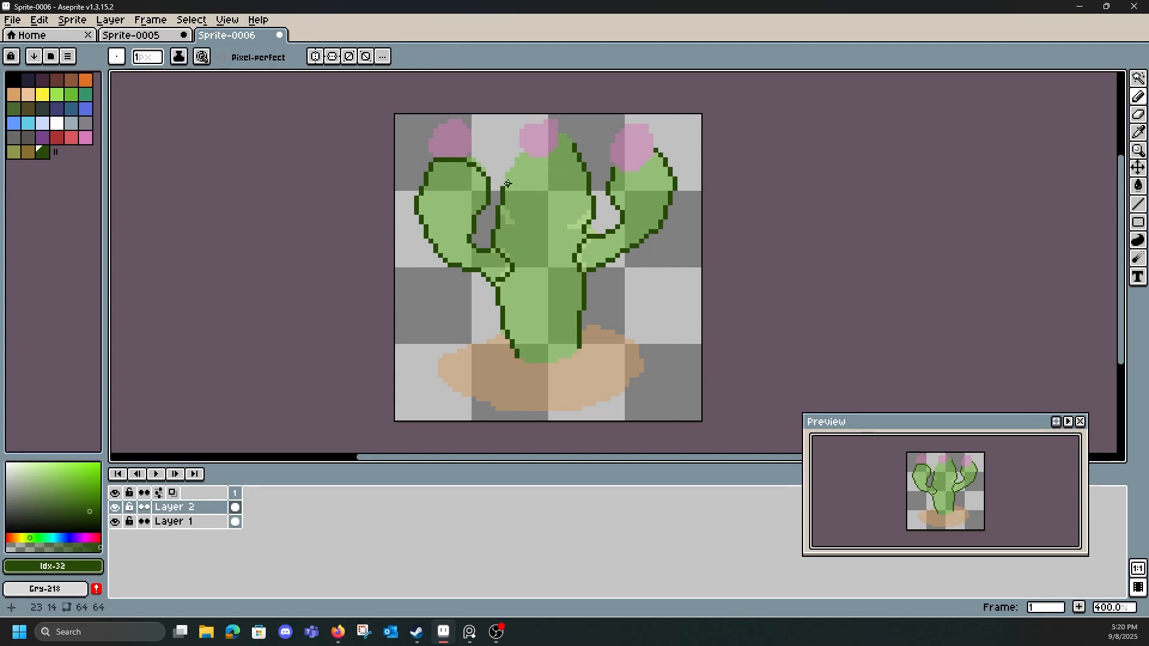
mouse_move(507, 184)
left_mouse_down()
mouse_move(561, 120)
mouse_move(525, 150)
mouse_move(572, 132)
left_mouse_up()
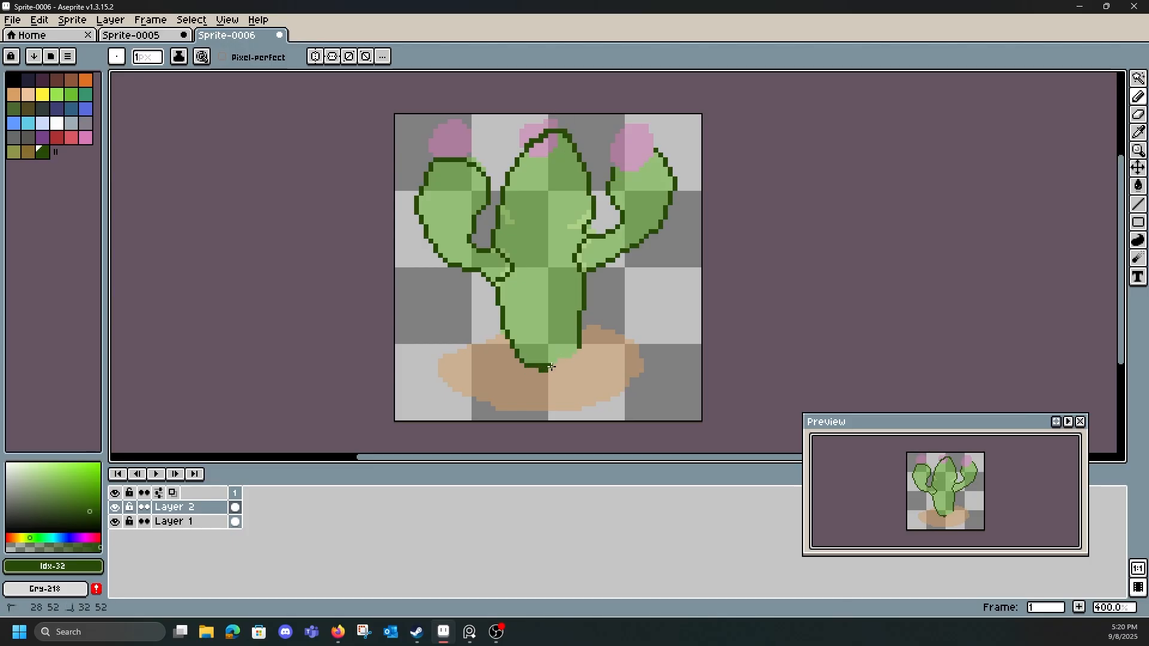
- Redraw the trunk's rounded bottom edge in dark green, connecting its left and right sides over the sand mound
key("ctrl+z")
left_click_drag(534, 371, 578, 364)
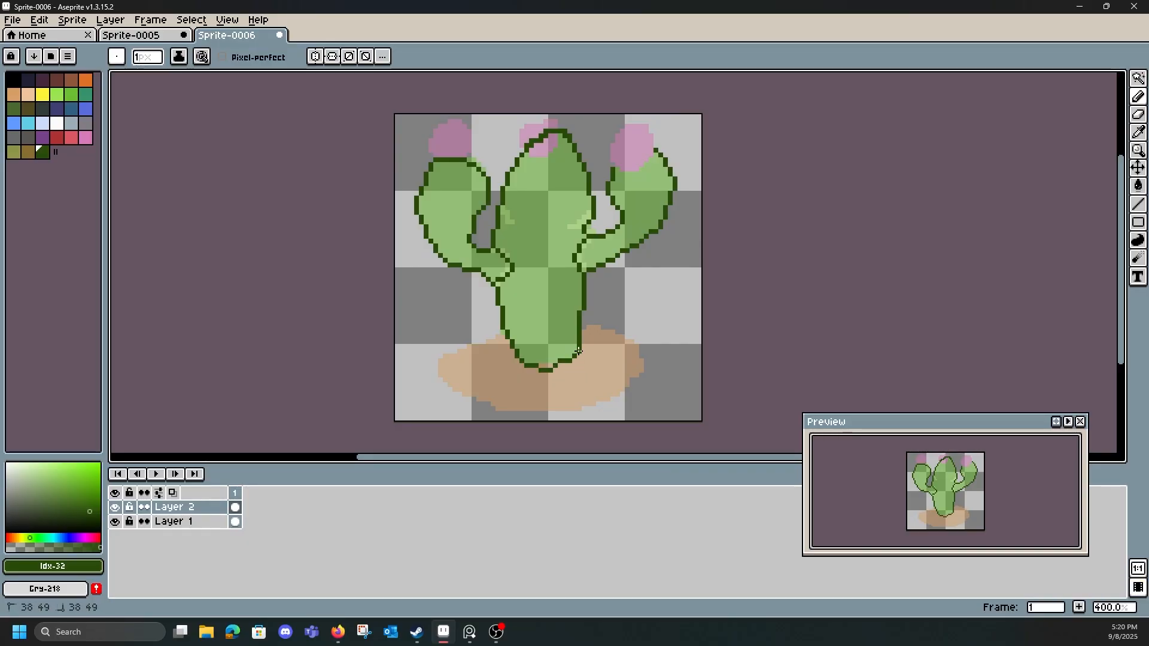
key("e")
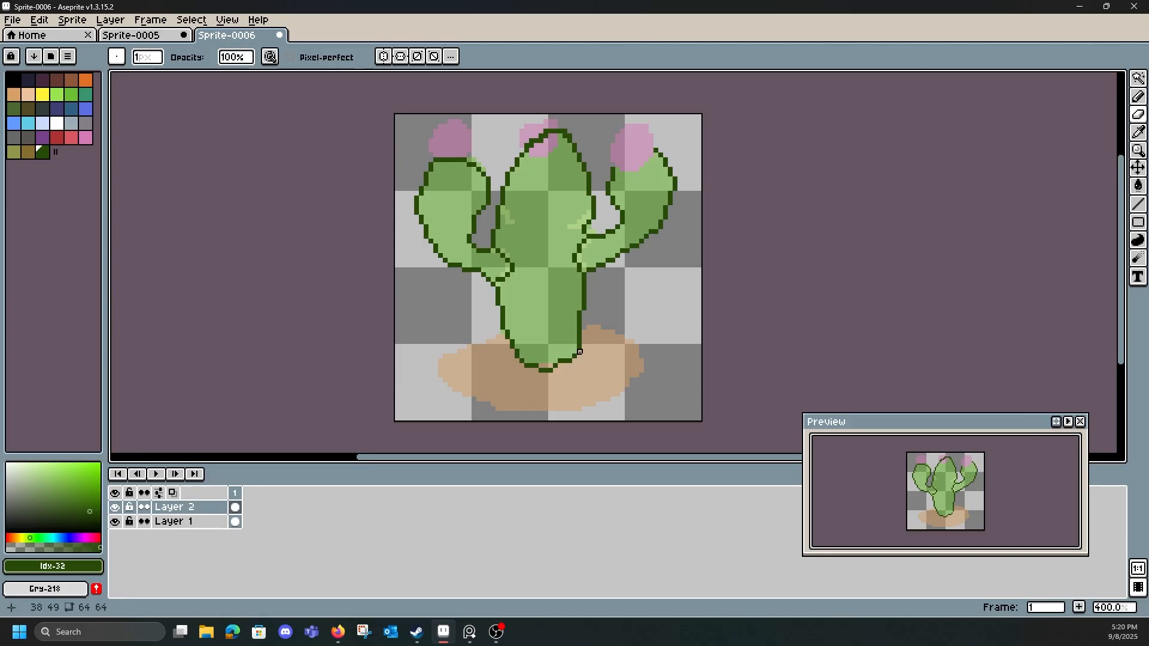
key("b")
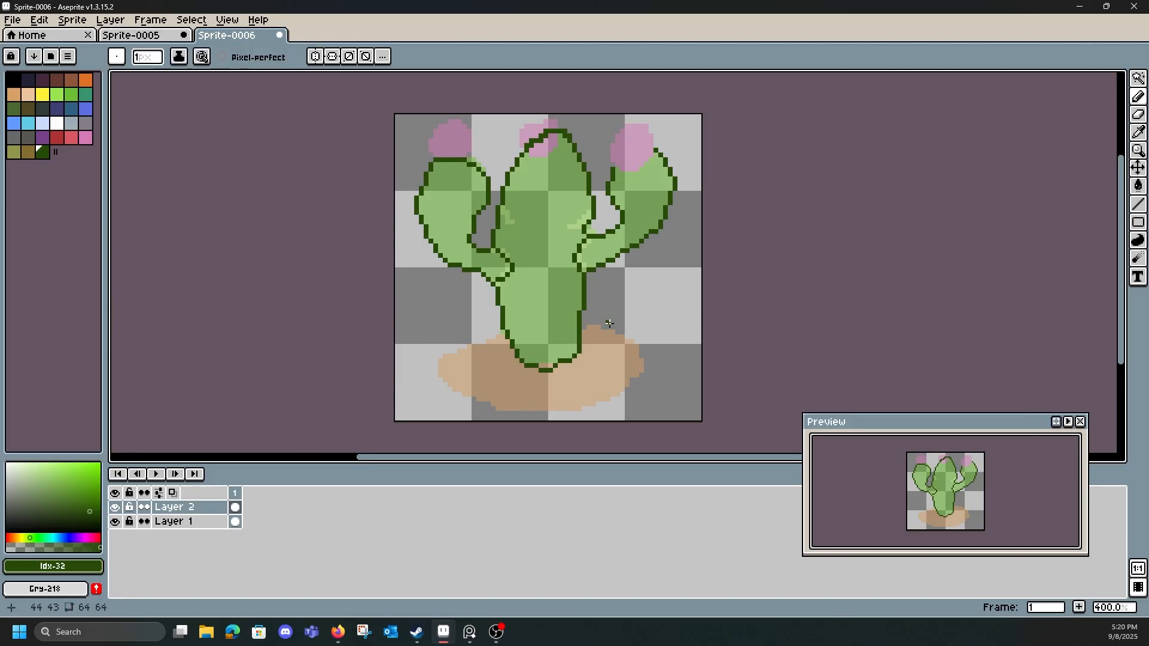
key("e")
key("b")
left_click(28, 154)
left_click(14, 152)
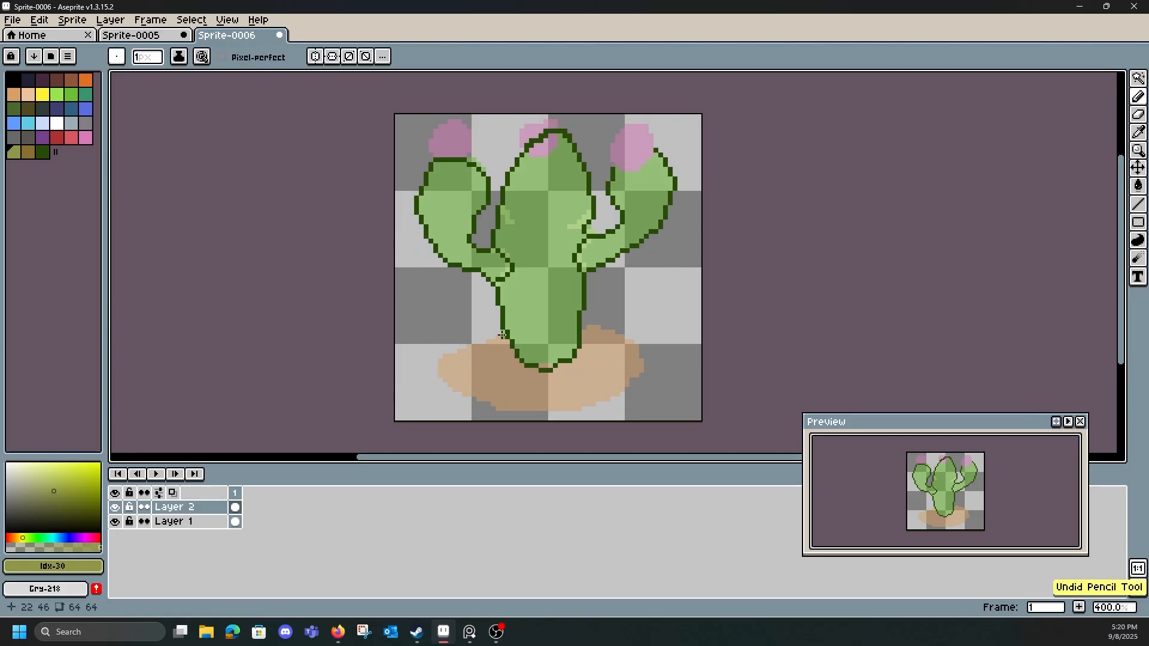
key("ctrl+z")
- Outline the sand mound in brown from the trunk's left side around the bottom to its right side, redoing unsatisfactory strokes
left_click(28, 152)
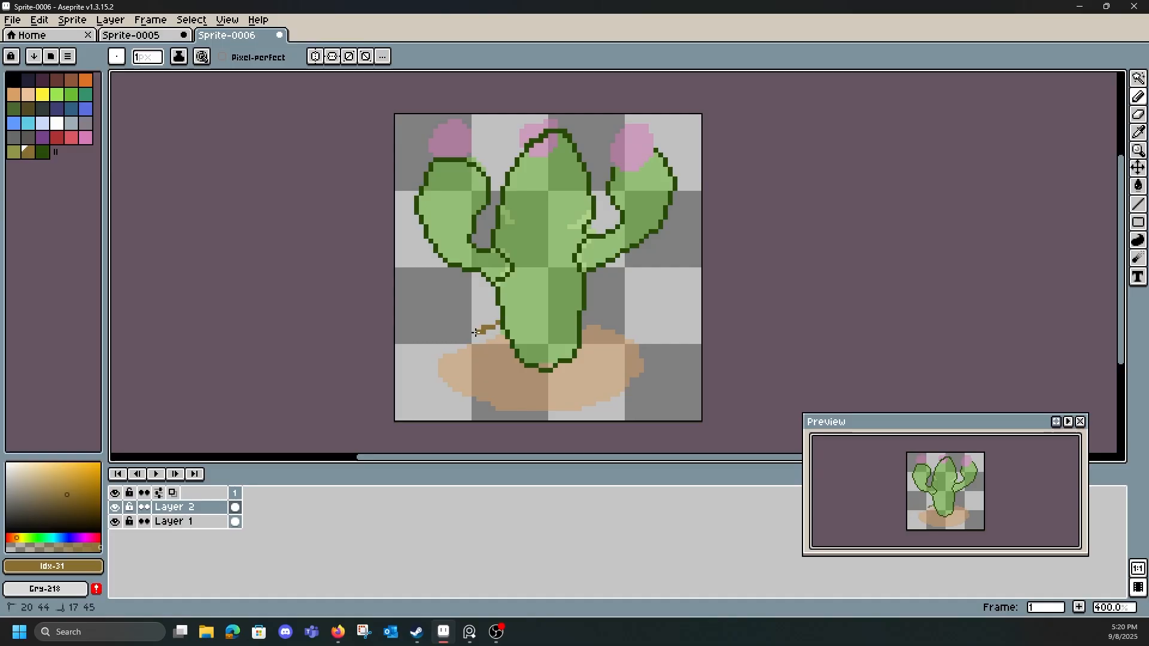
key("ctrl+z")
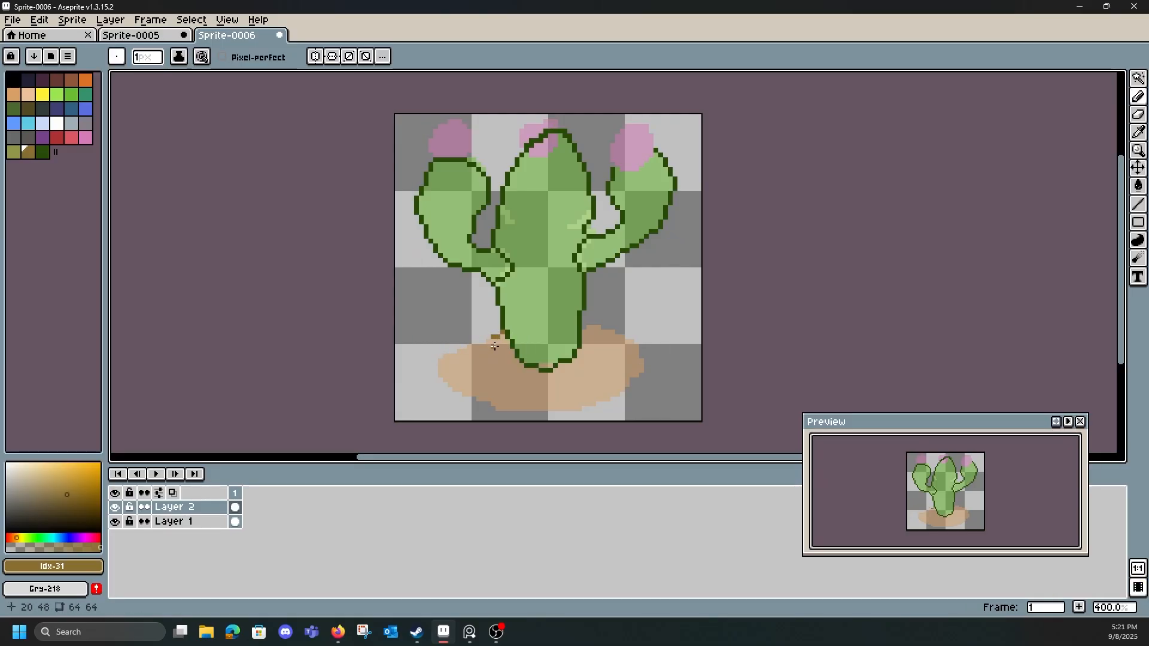
key("ctrl+z")
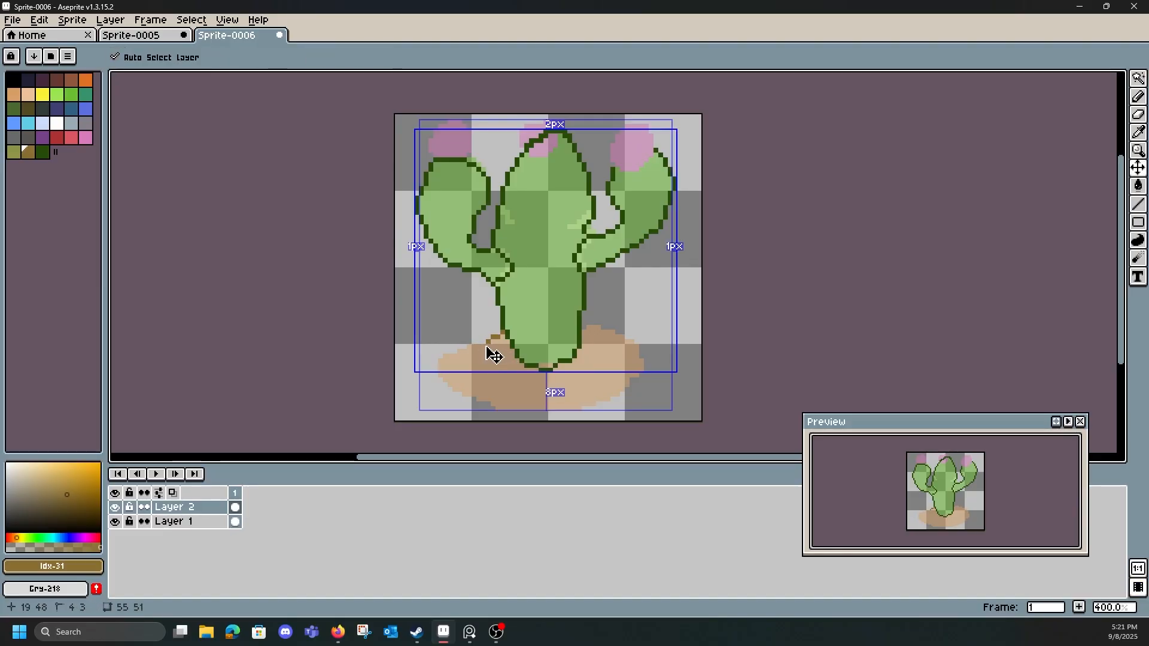
left_click_drag(489, 341, 438, 365)
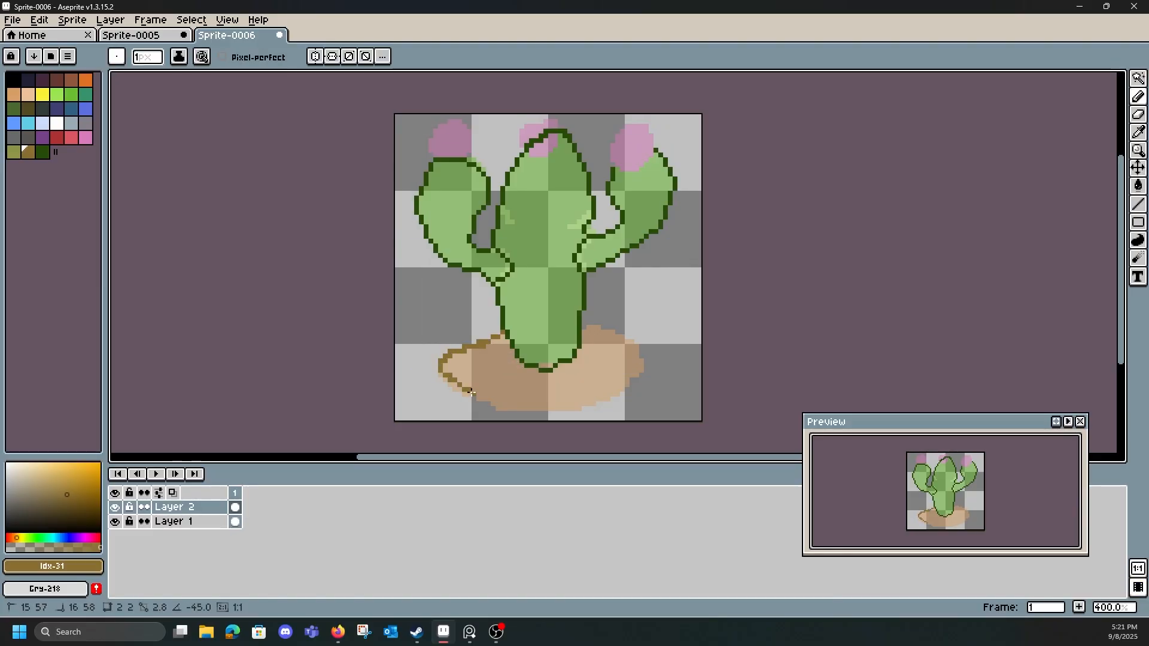
key("ctrl+z")
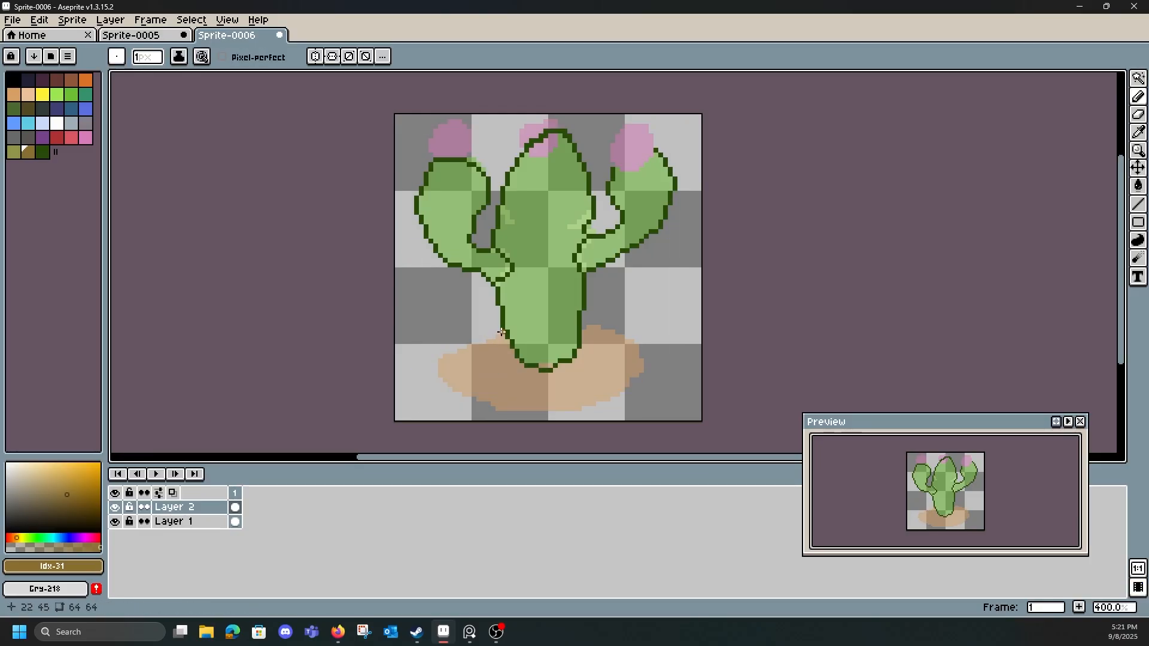
left_click(501, 333)
mouse_move(501, 332)
left_mouse_down()
mouse_move(486, 349)
mouse_move(443, 351)
mouse_move(441, 382)
mouse_move(491, 412)
mouse_move(591, 413)
mouse_move(564, 415)
mouse_move(551, 415)
mouse_move(628, 389)
mouse_move(644, 361)
mouse_move(636, 341)
mouse_move(585, 329)
left_mouse_up()
key("ctrl+z")
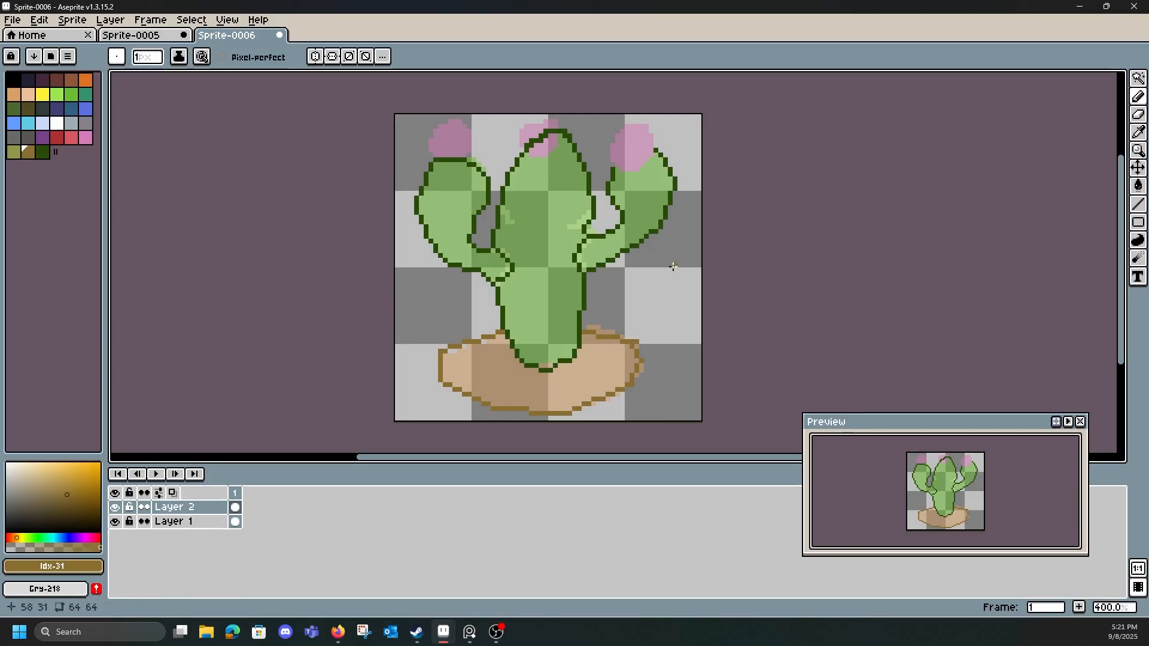
- Erase the brown outline at the sand mound's right end and redraw it slightly farther out
key("e")
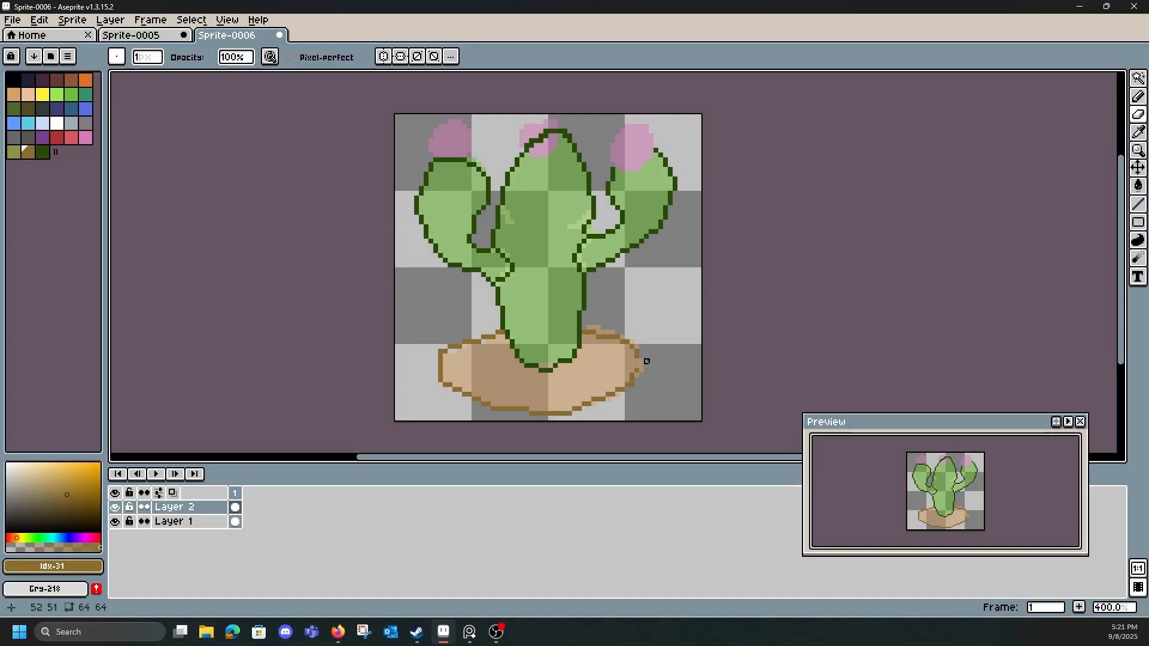
key("e")
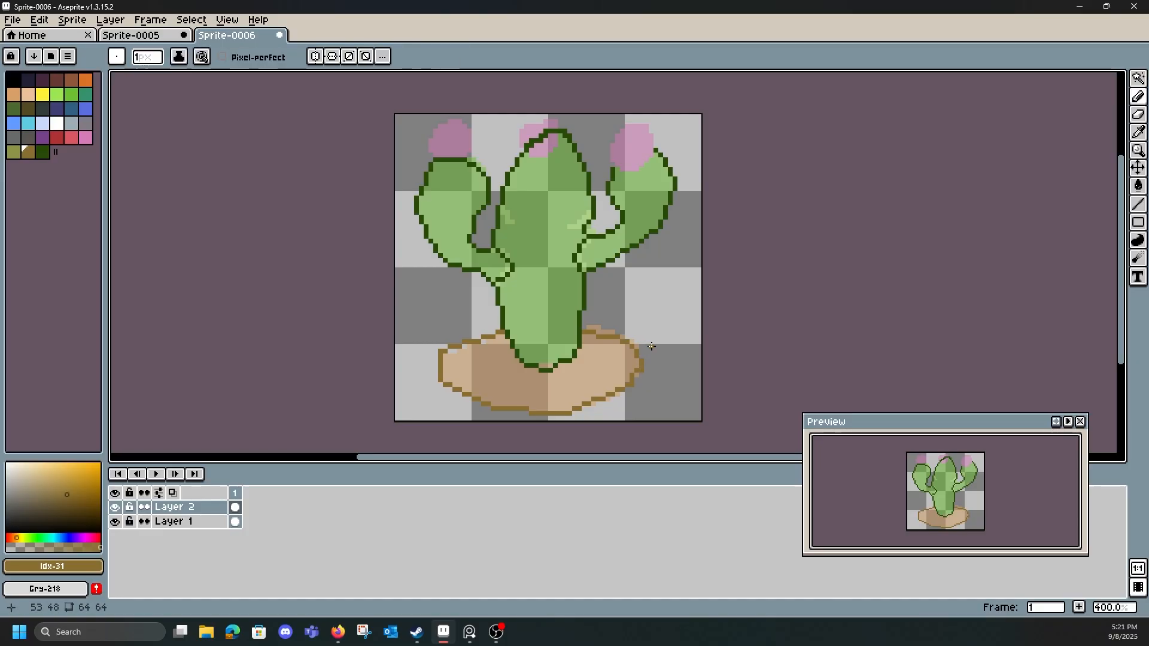
key("b")
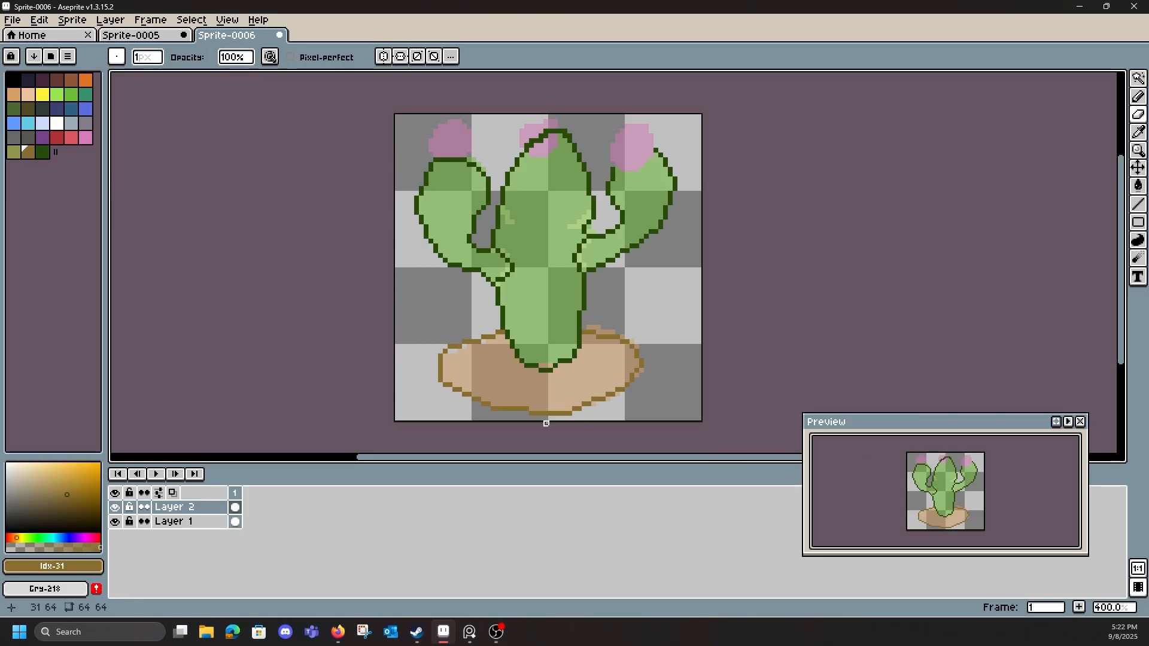
- Outline the pink flower on the left arm in dark red, including the edge where it meets the arm
left_click(58, 137)
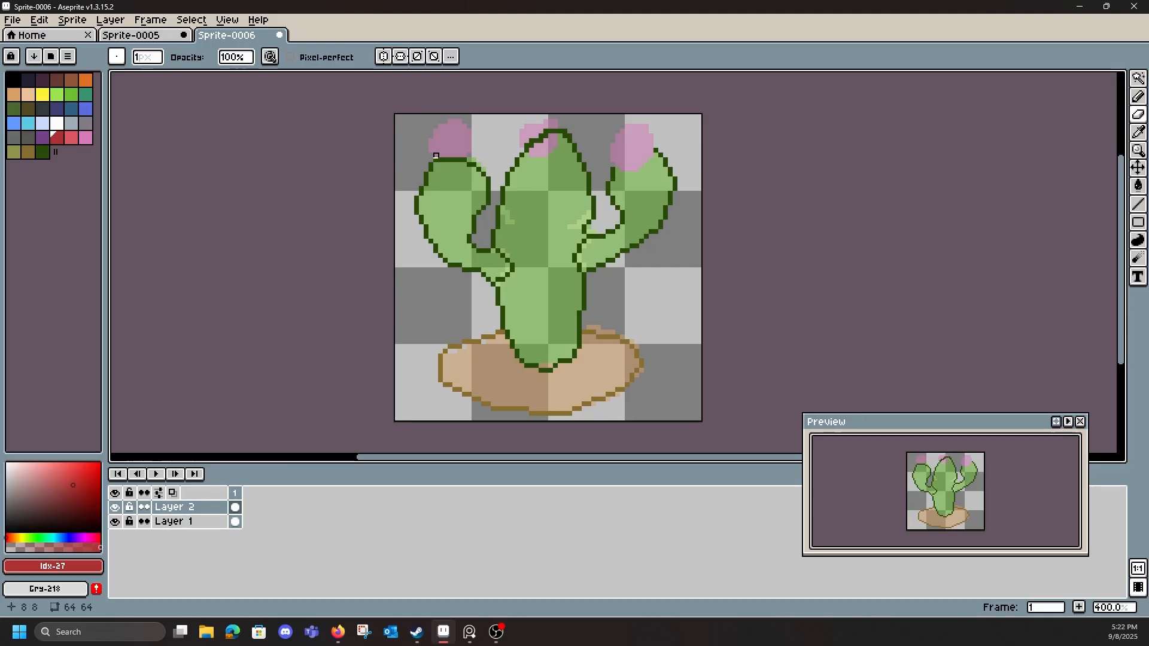
key("b")
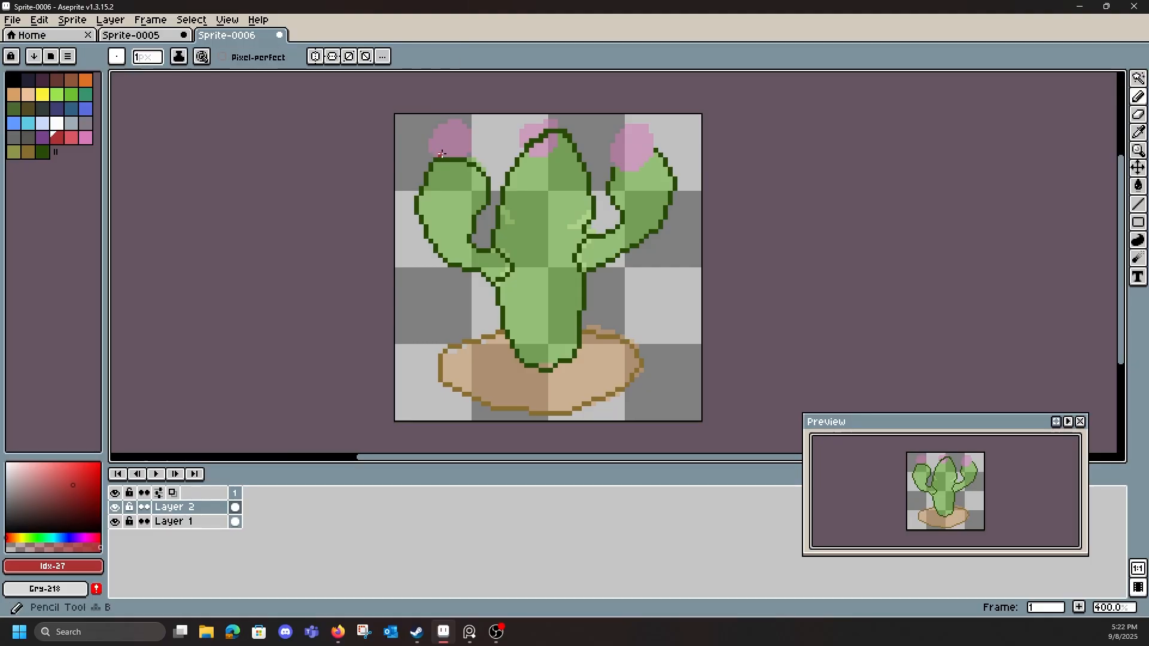
left_click(430, 150)
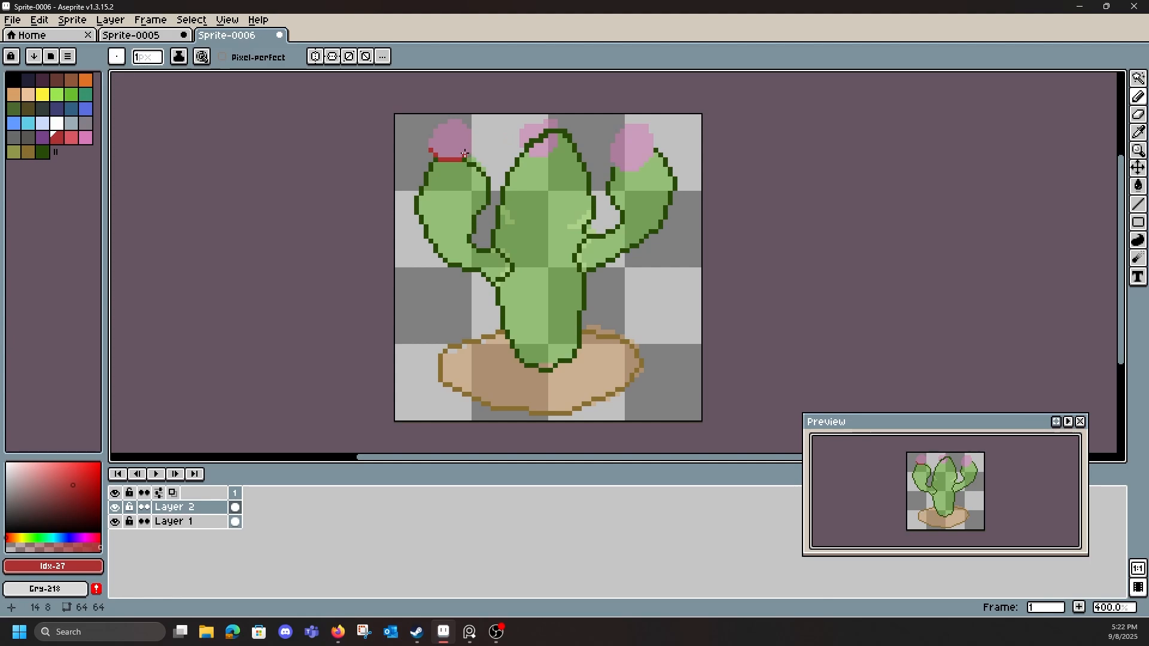
left_click(473, 147)
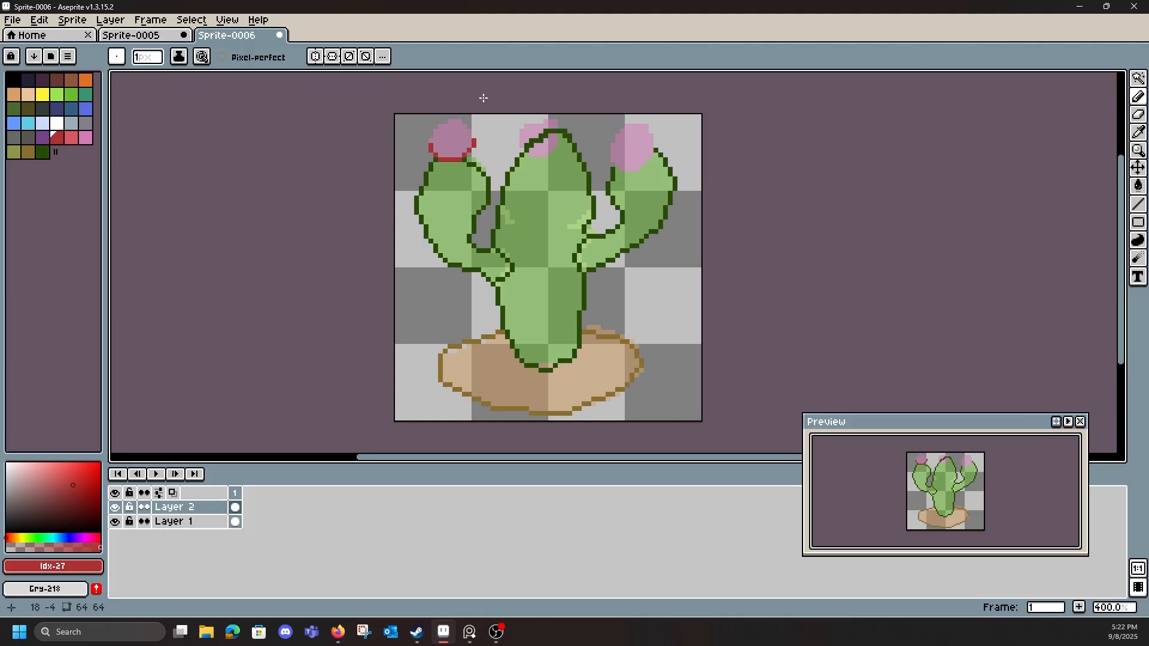
left_click(426, 143)
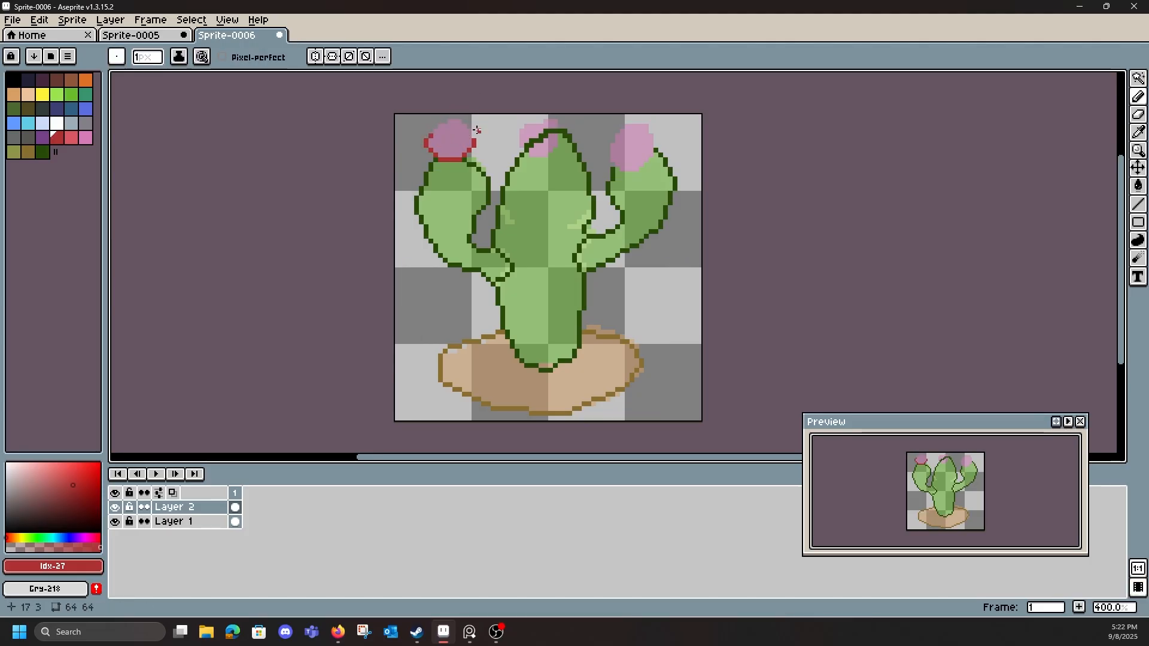
left_click(437, 130)
left_click(441, 127)
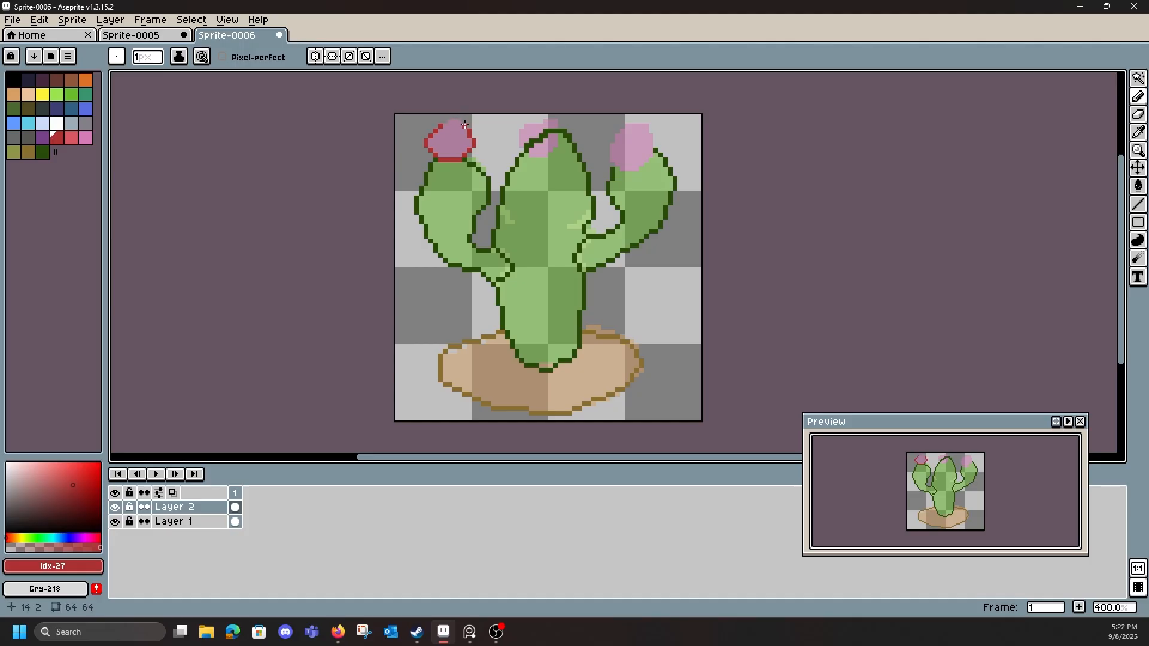
left_click_drag(450, 121, 459, 122)
- Outline the pink flower on the right arm in dark red, erasing and redrawing its right side as a rounder curve
mouse_move(611, 145)
left_mouse_down()
mouse_move(616, 162)
mouse_move(643, 169)
mouse_move(652, 138)
left_mouse_up()
key("ctrl+z")
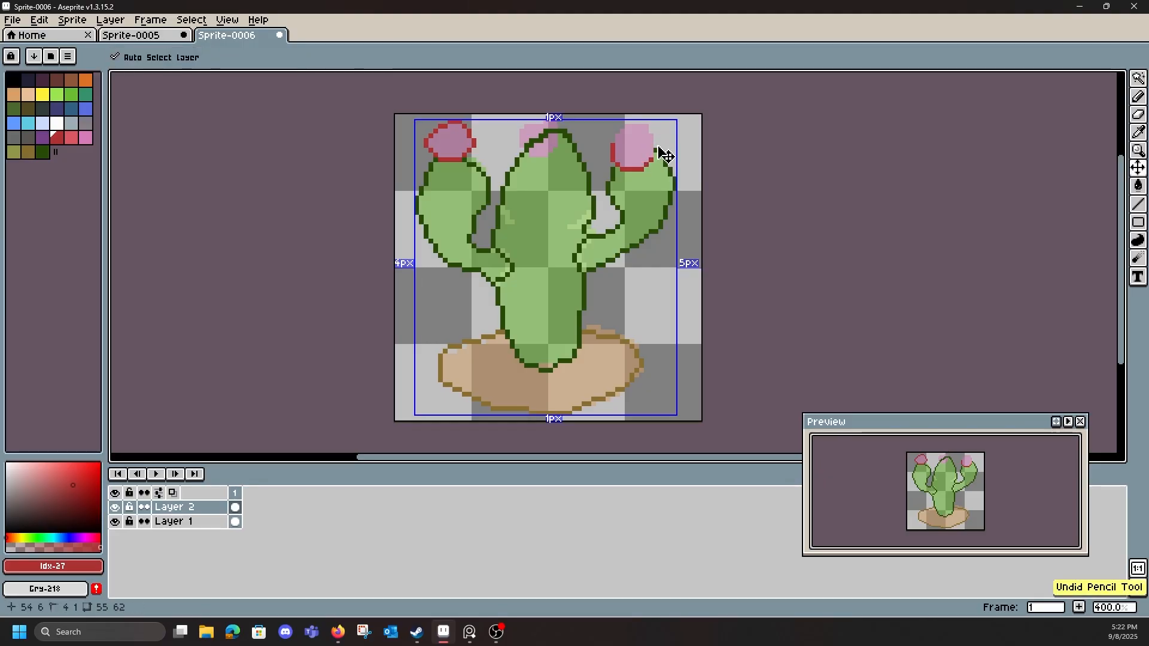
key("e")
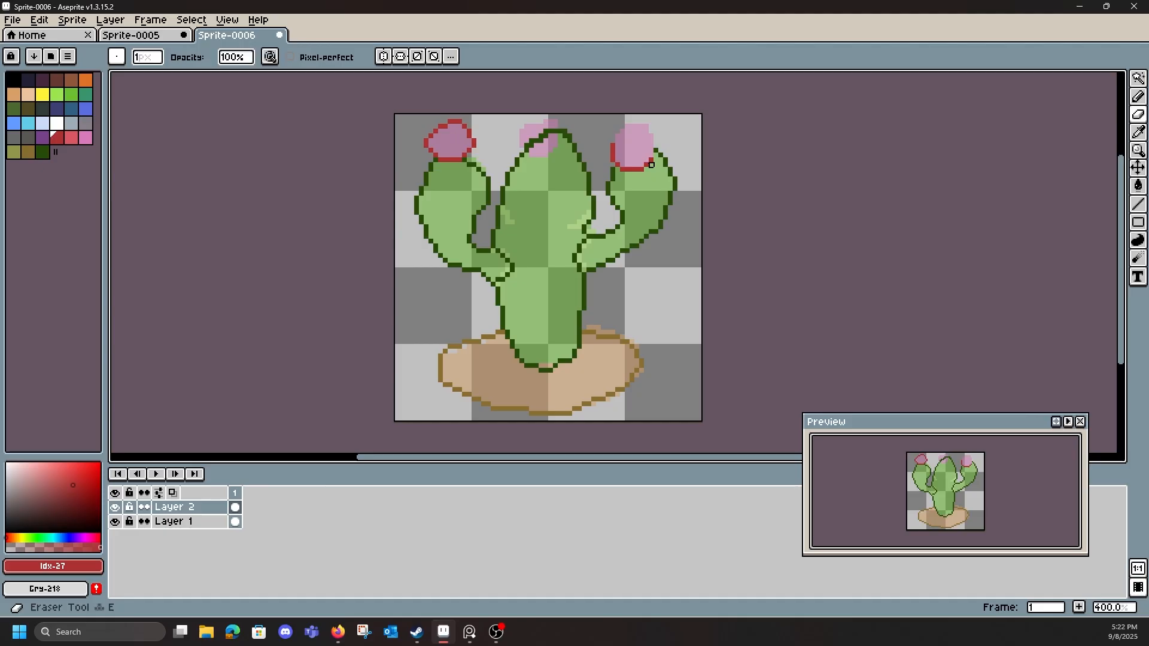
left_click_drag(652, 154, 651, 165)
key("b")
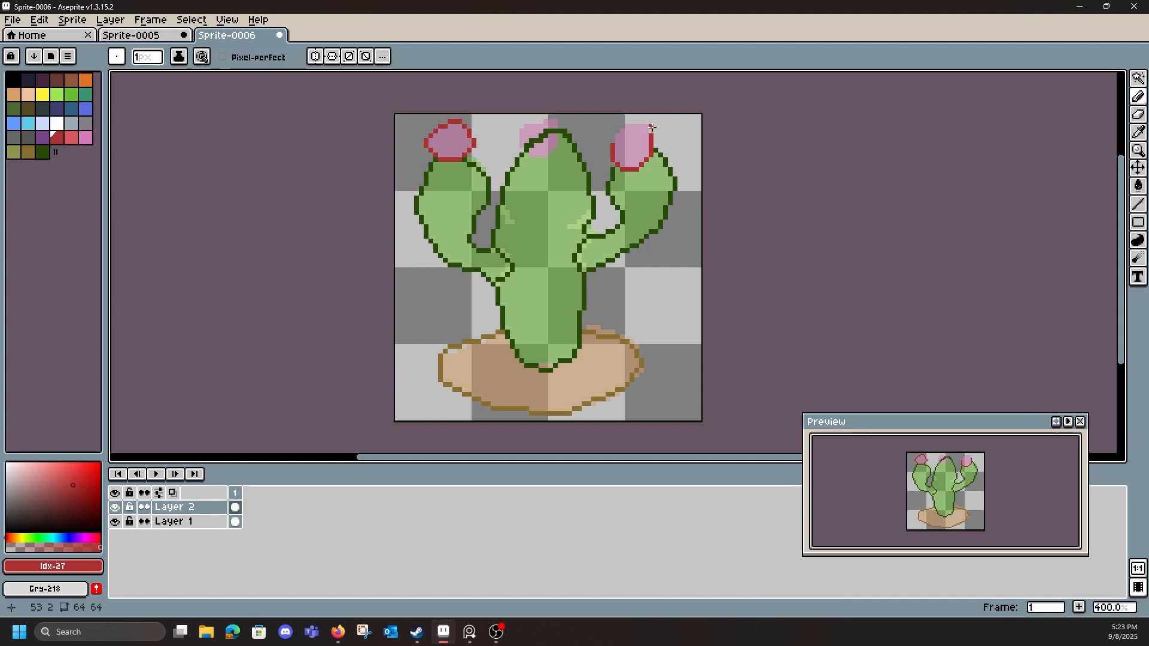
key("v")
key("b")
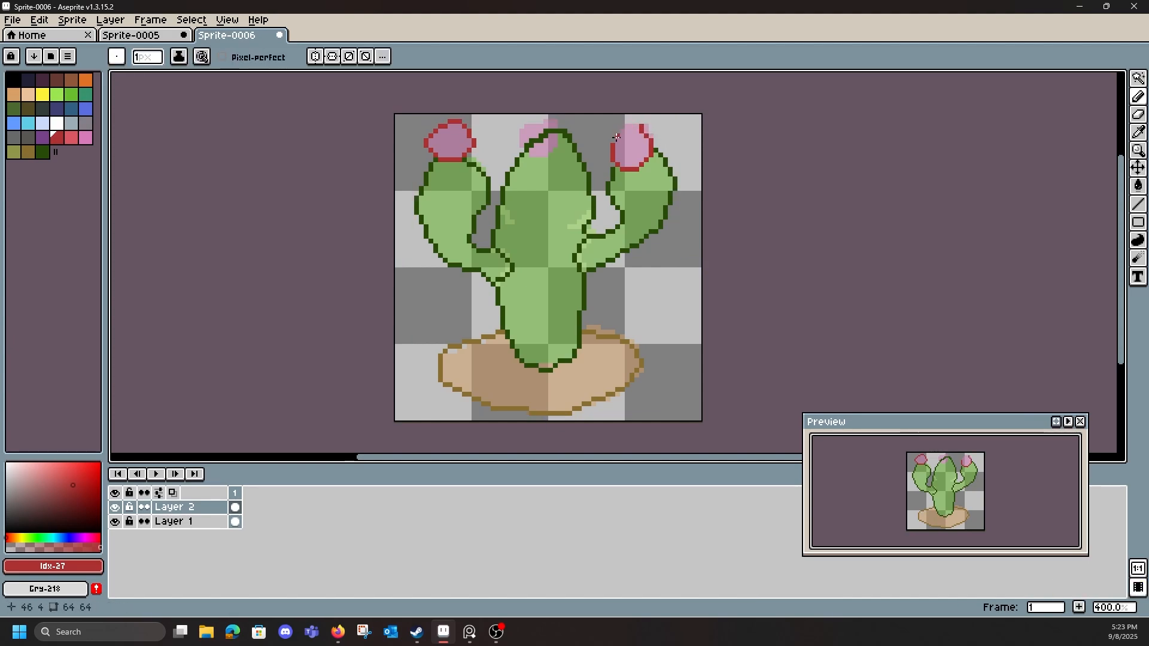
left_click(623, 131)
- Outline the middle flower's bottom and right edges in dark red and erase the trunk's green outline inside the flower
key("e")
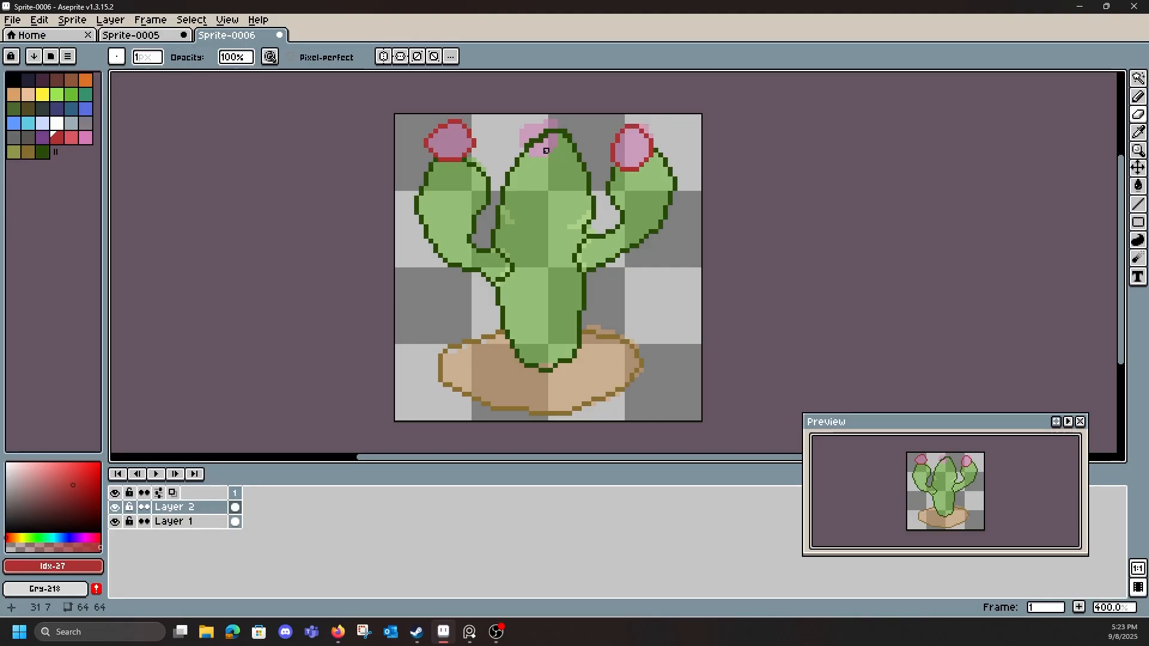
key("b")
left_click(532, 159)
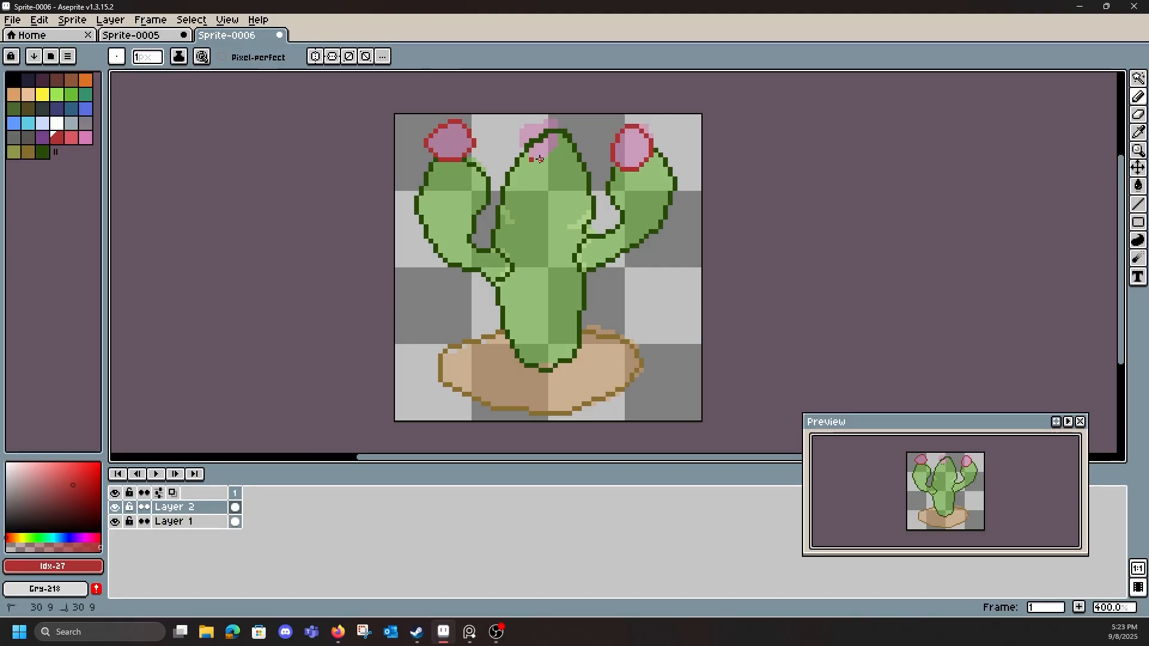
left_click(552, 151)
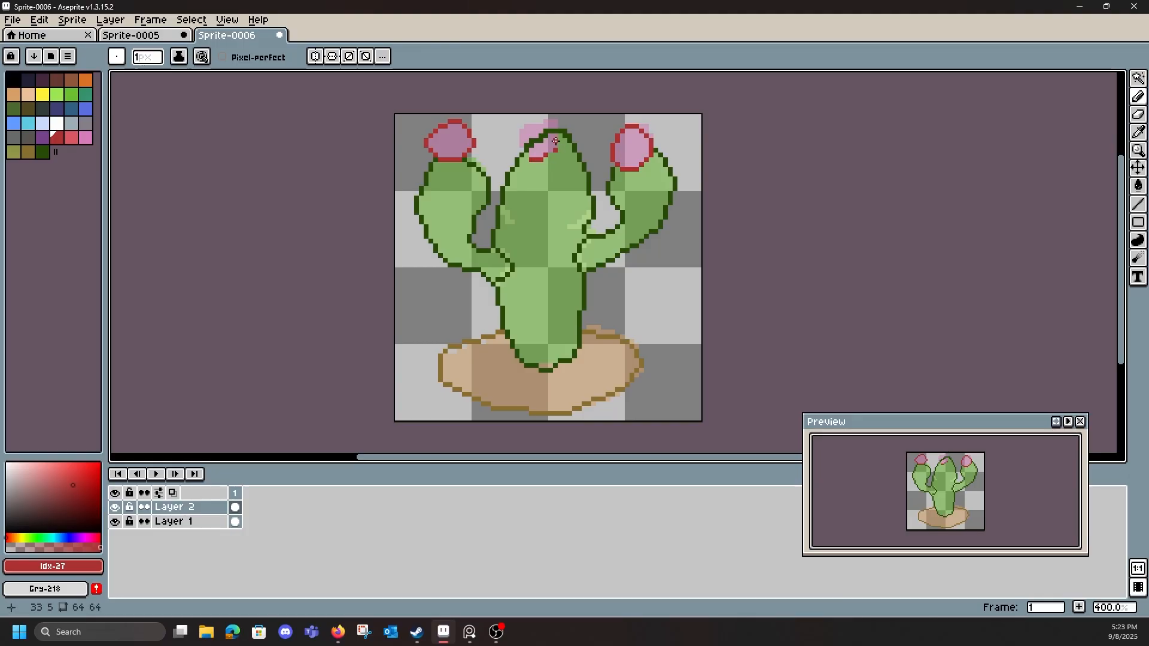
key("e")
key("b")
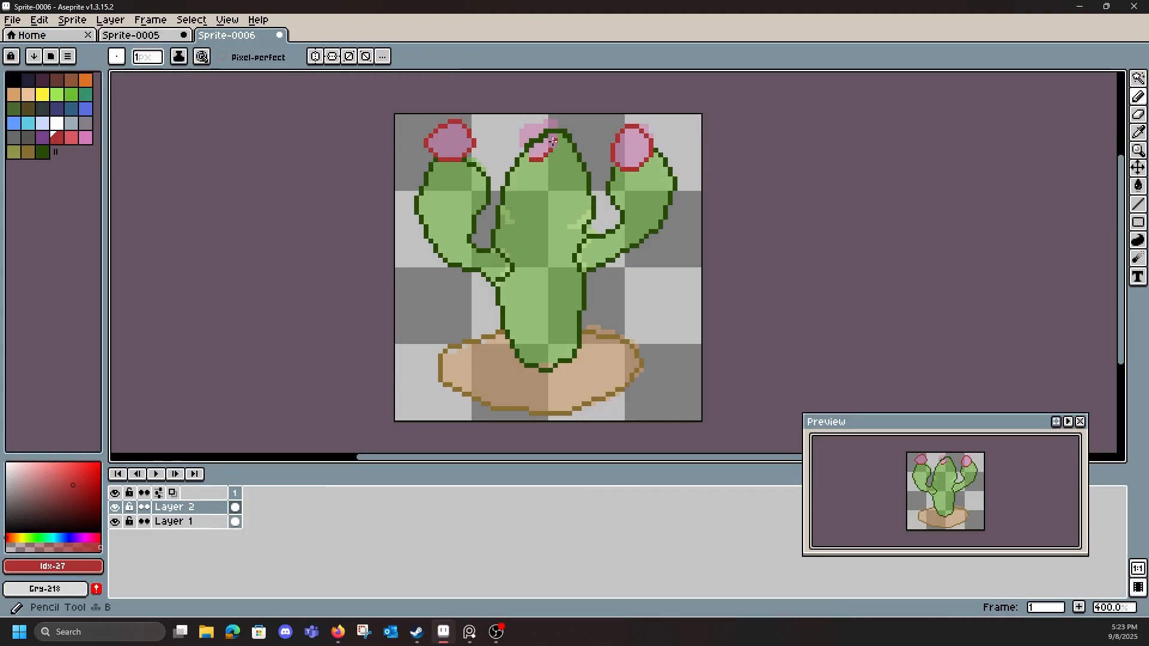
left_click(555, 142)
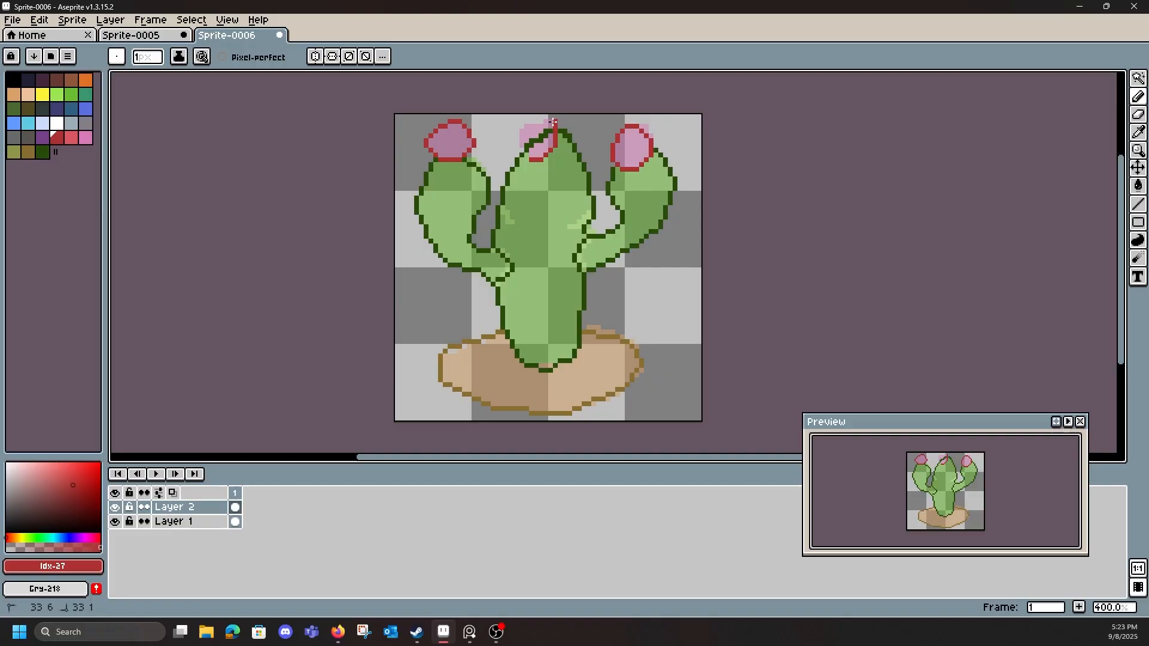
key("e")
left_click_drag(529, 145, 545, 141)
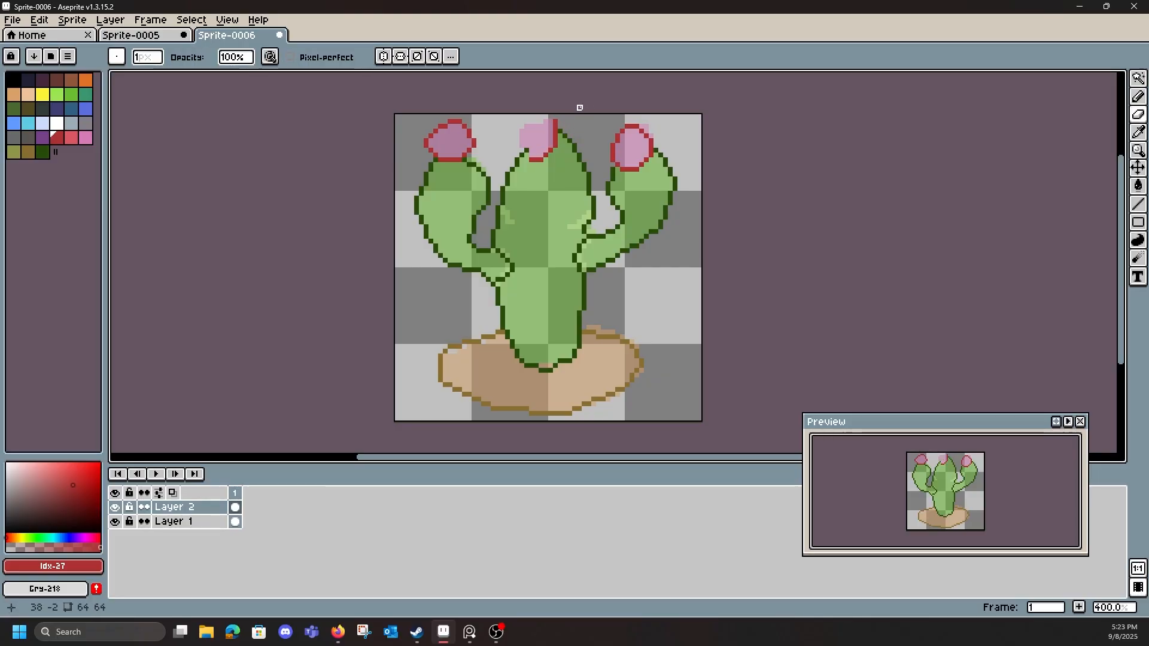
- Complete the middle flower's dark red outline along its left and upper edges, erasing stray pixels and rounding the top
key("b")
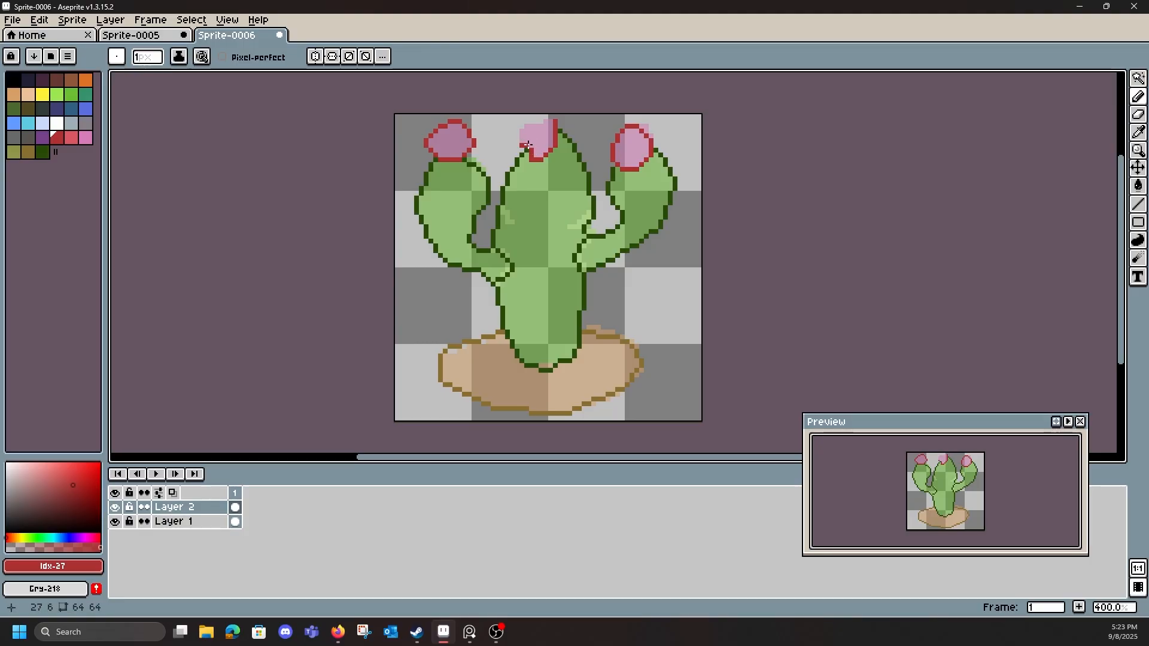
key("e")
key("b")
left_click(517, 142)
left_click(517, 132)
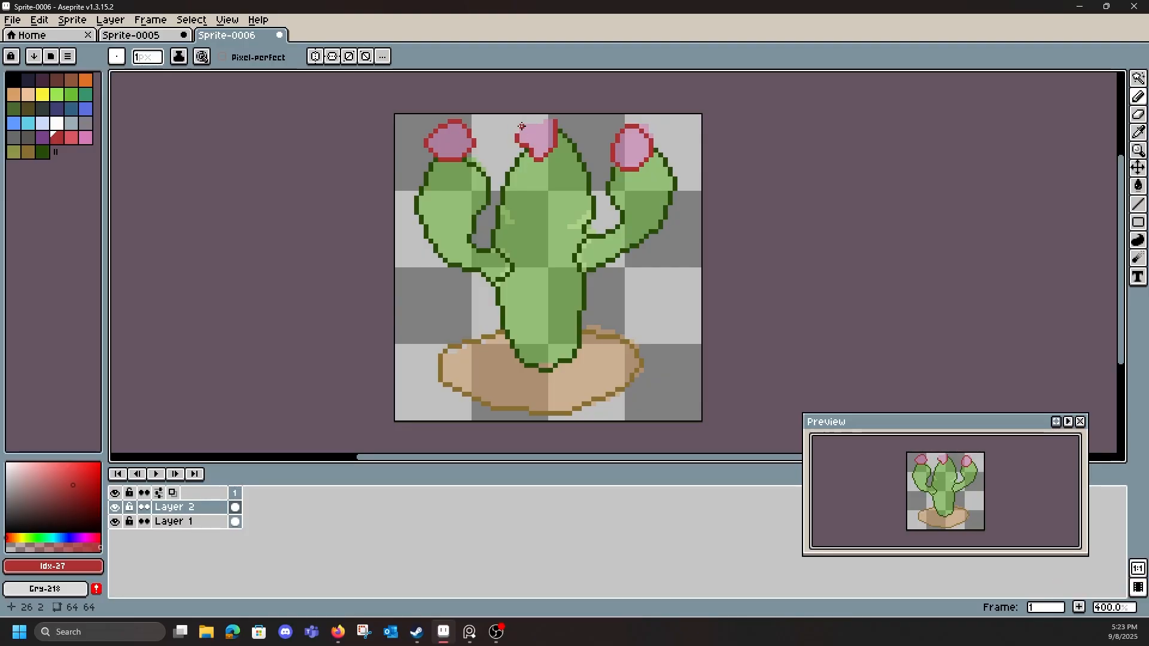
left_click_drag(521, 128, 546, 119)
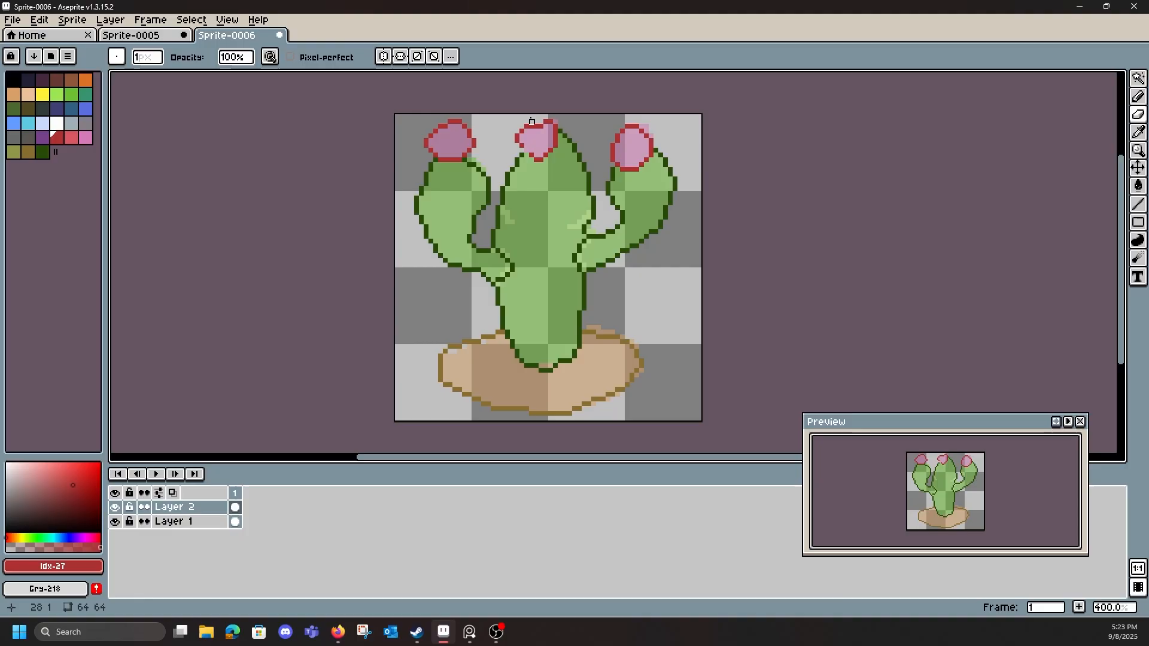
key("e")
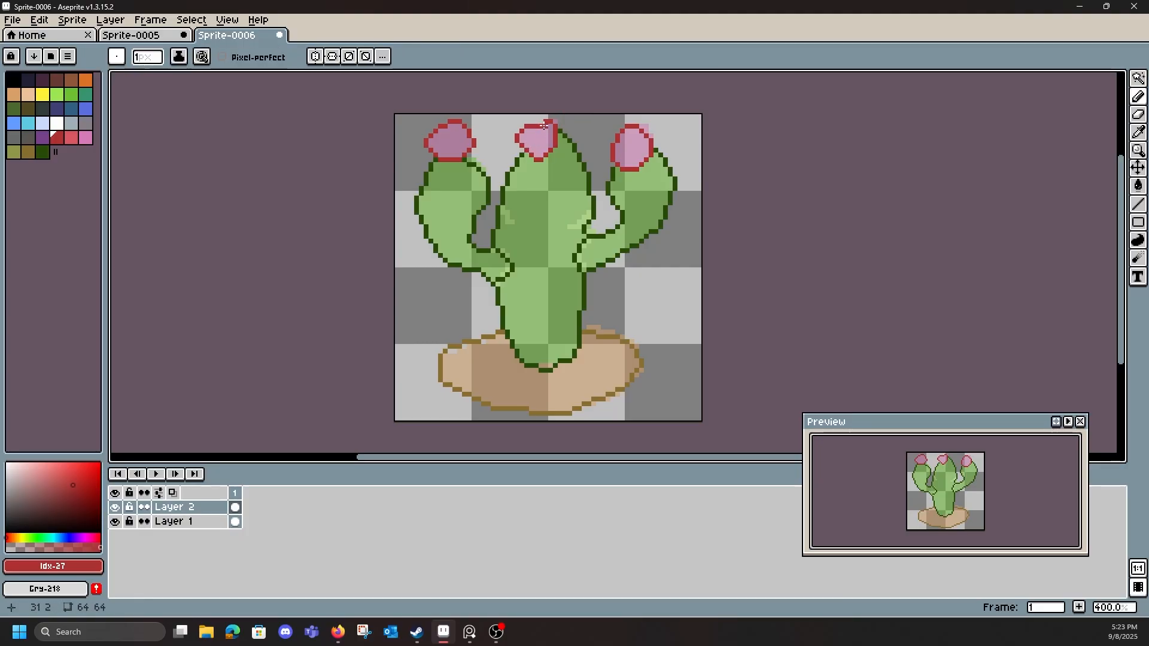
key("b")
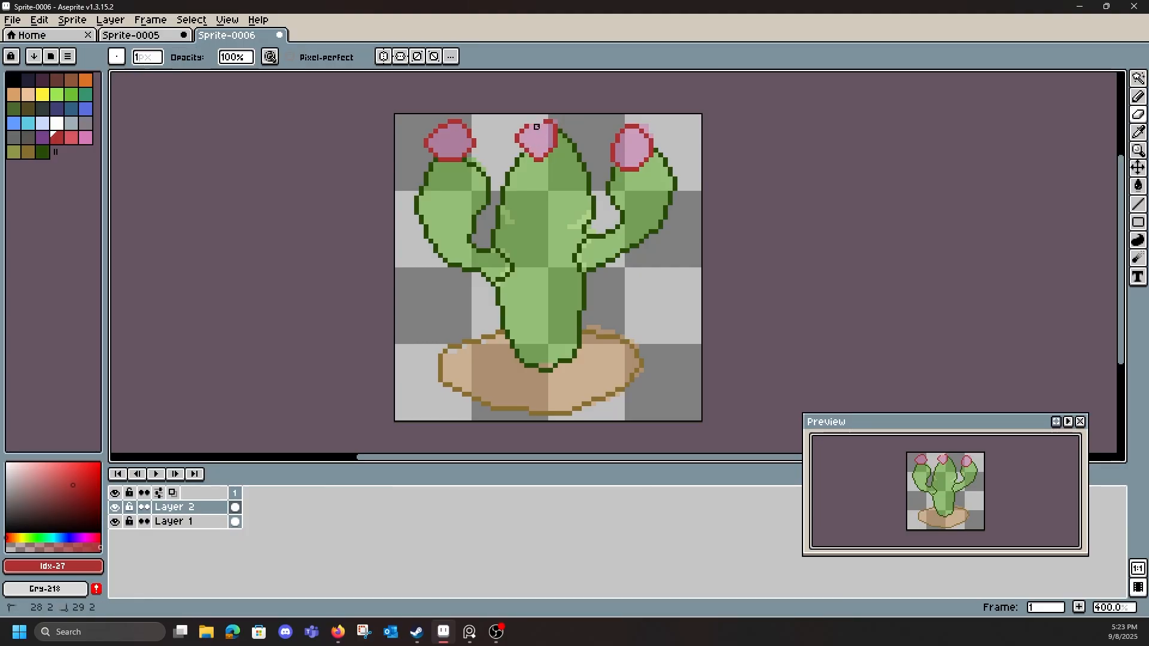
key("e")
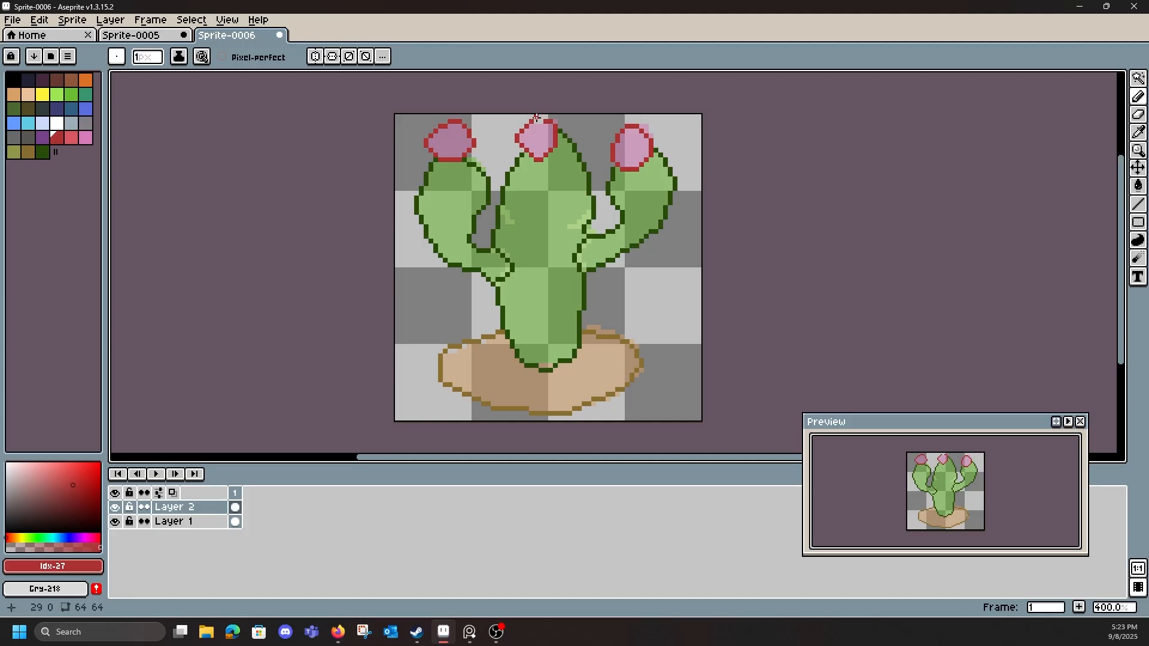
key("ctrl")
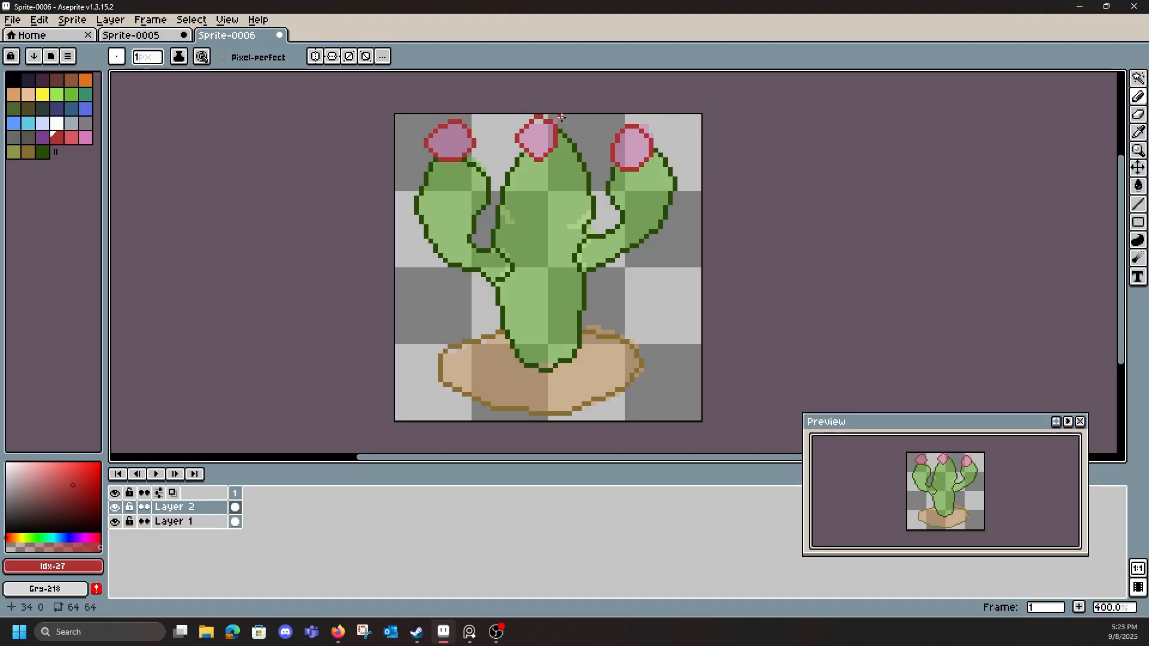
- Toggle Layer 1's visibility to compare the outlines with the block-in, leaving Layer 1 hidden
left_click(115, 522)
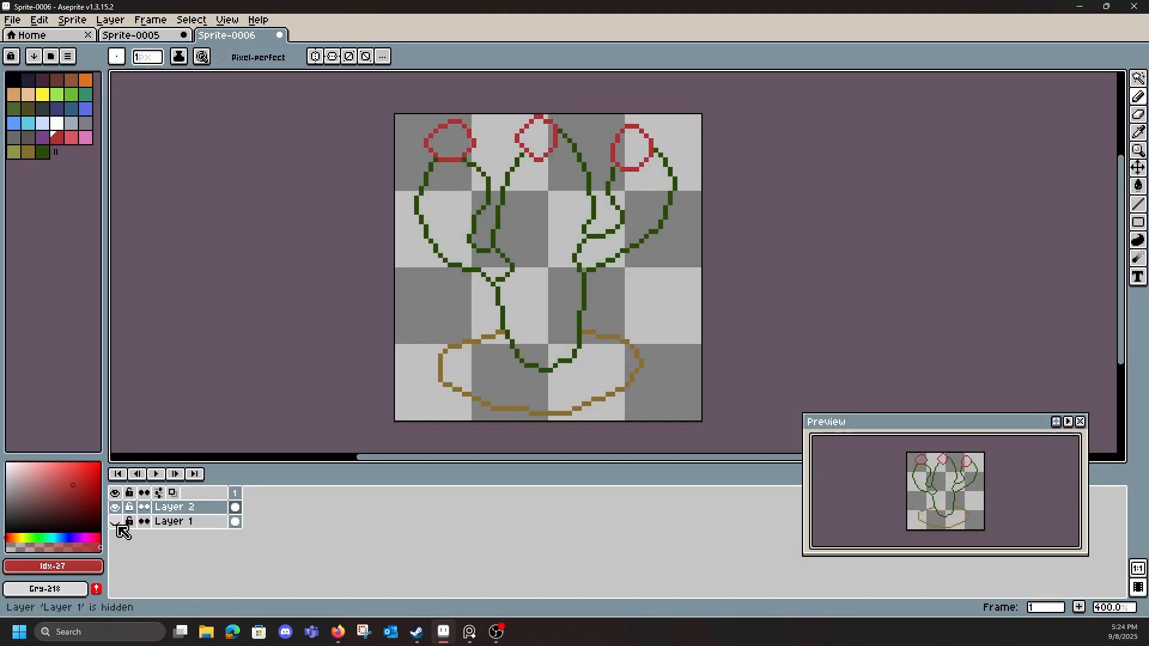
left_click(117, 525)
left_click(117, 525)
left_click(117, 525)
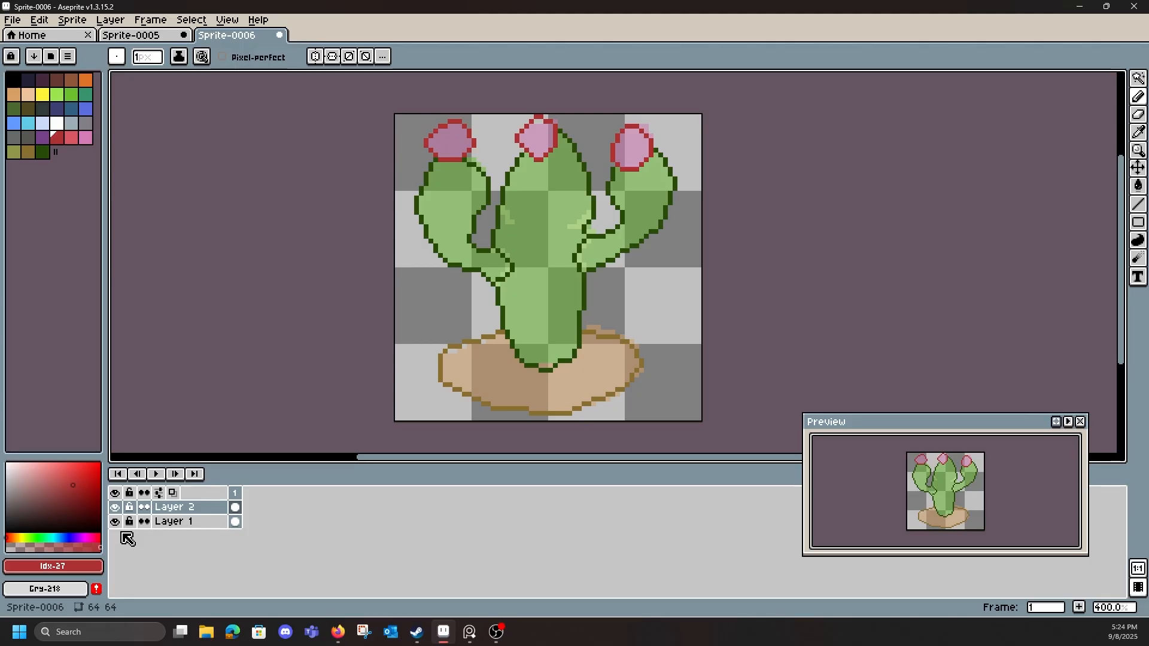
left_click(116, 522)
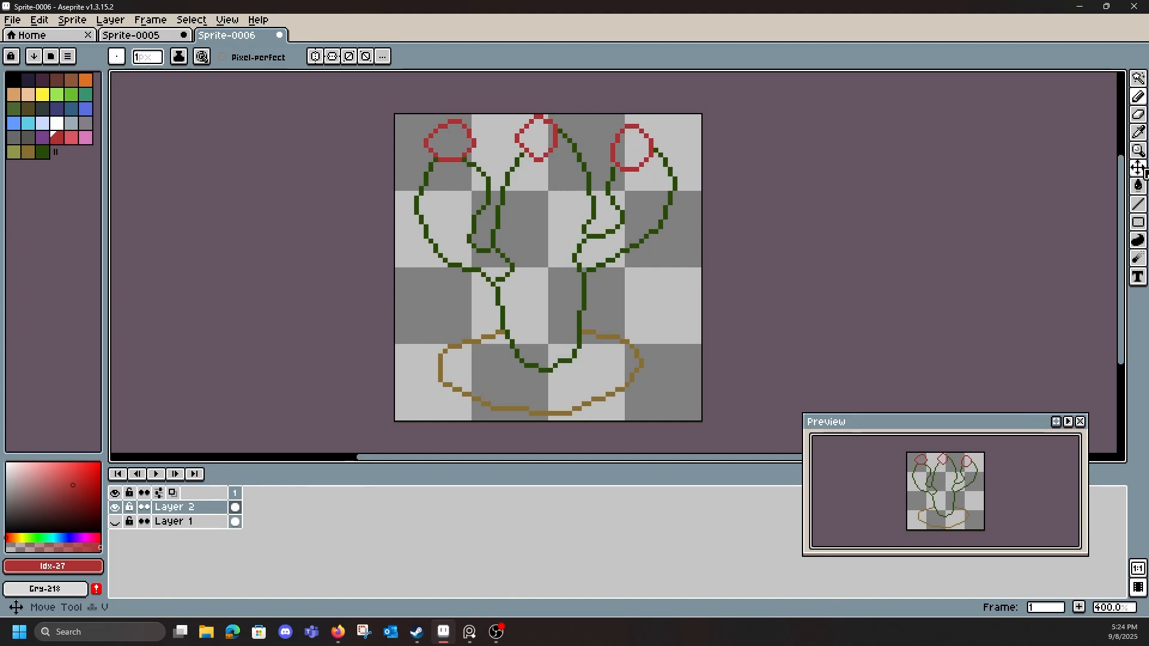
- Fill the cactus trunk and both arms with light lime green using the Paint Bucket tool
left_click(1138, 186)
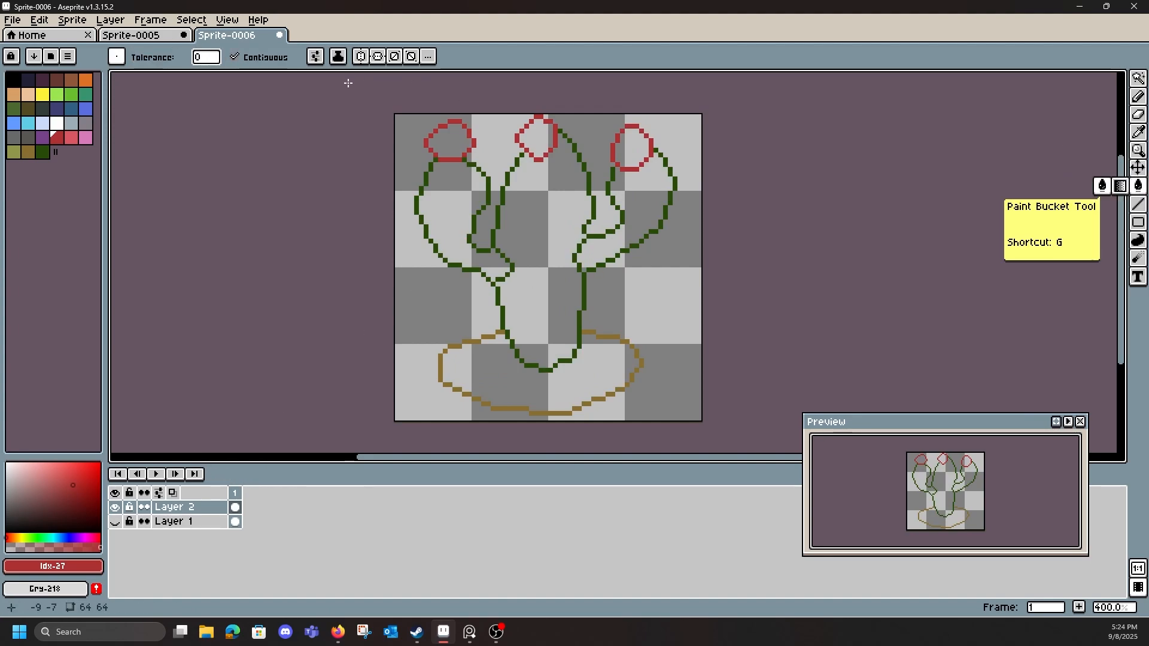
left_click(56, 94)
left_click(542, 231)
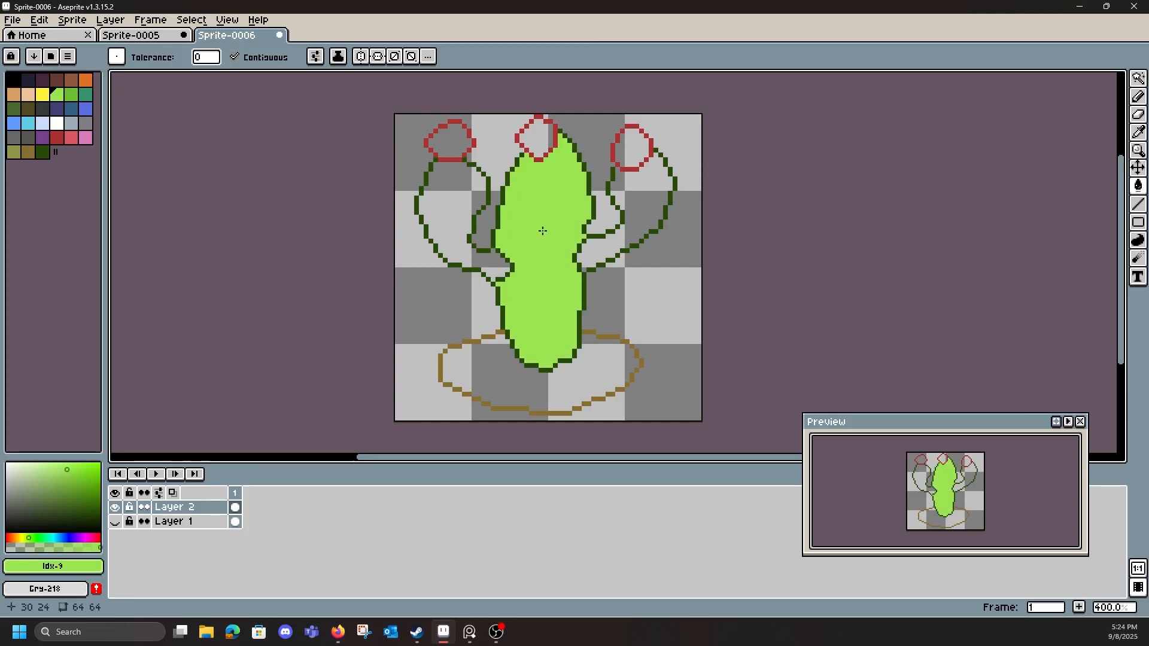
left_click(592, 255)
left_click(489, 264)
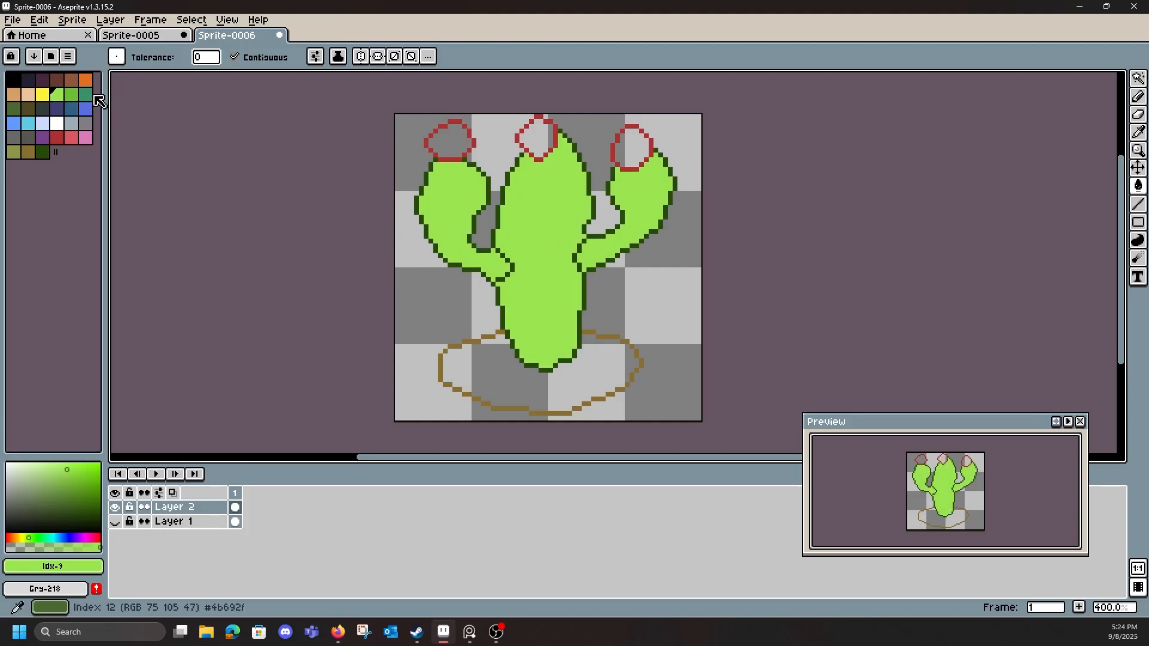
- Refill the cactus trunk and both arms with the medium green from the palette
left_click(71, 94)
left_click(543, 211)
left_click(433, 230)
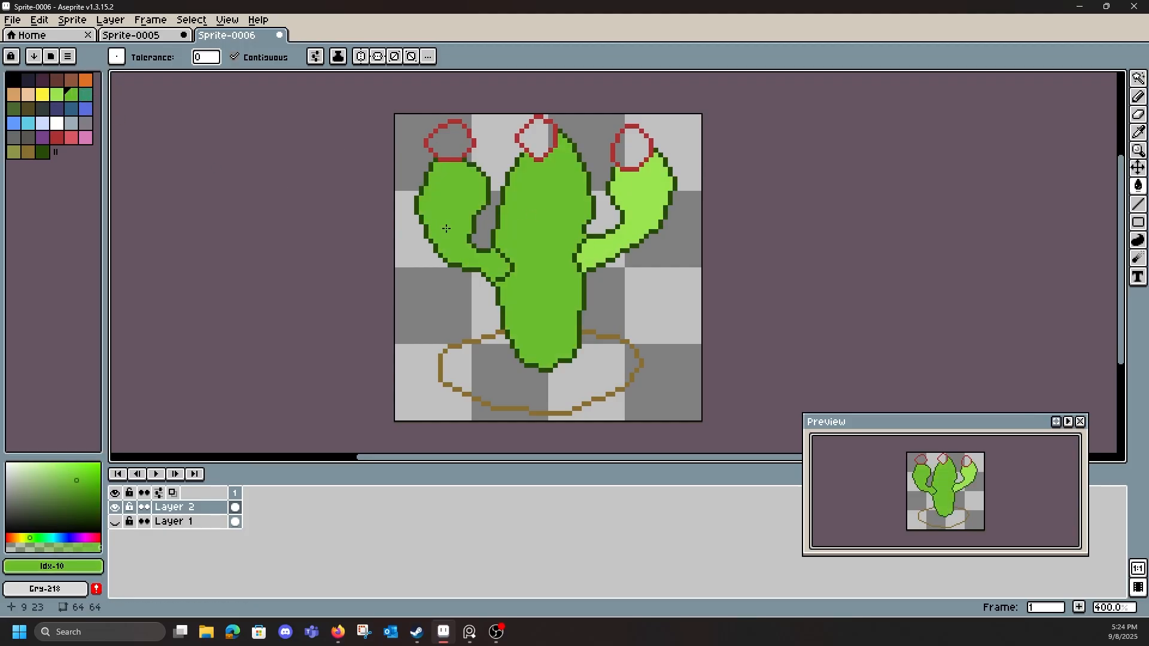
left_click(605, 252)
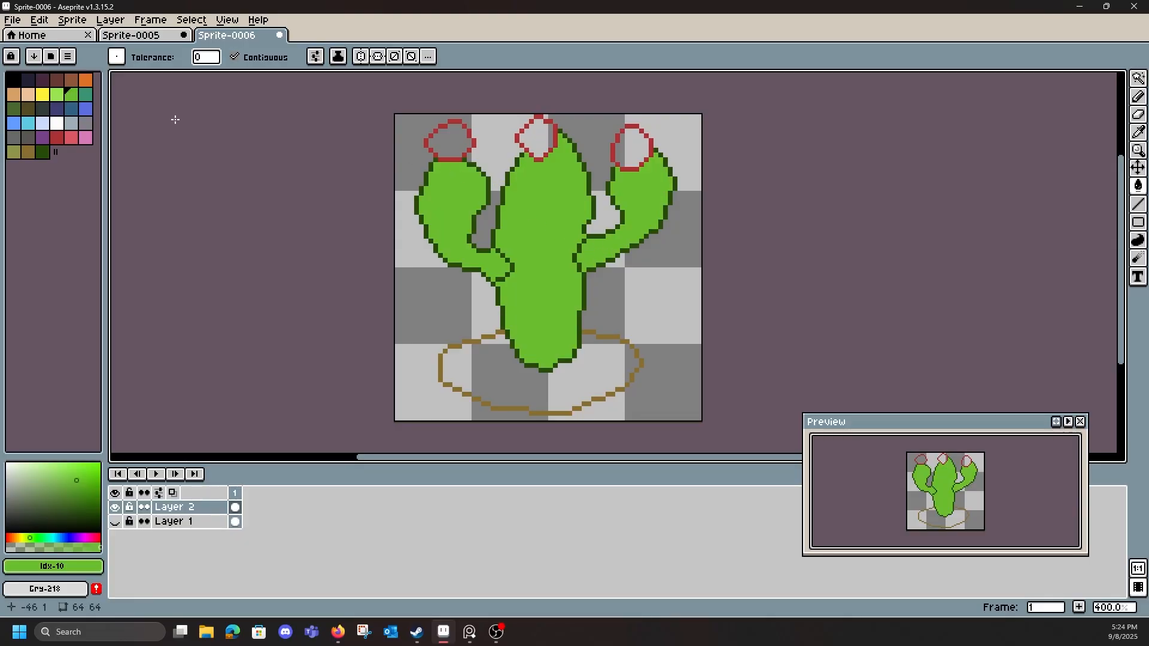
- Fill the three flowers with light red and the sand mound with tan
left_click(71, 137)
left_click(450, 143)
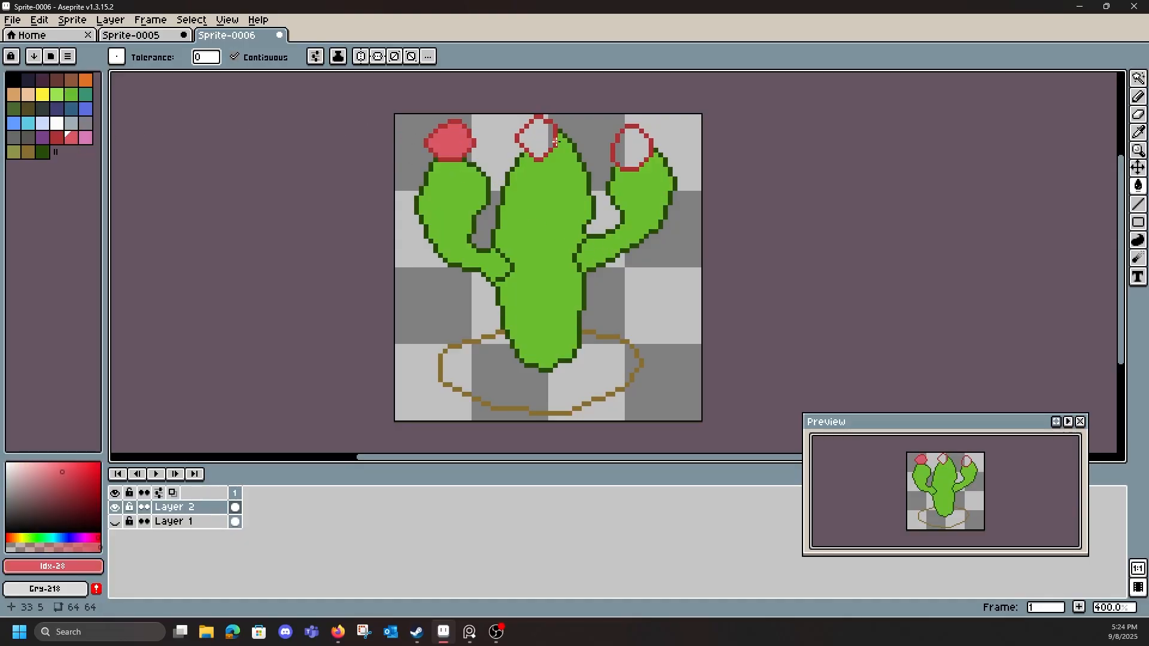
left_click(550, 141)
left_click(638, 145)
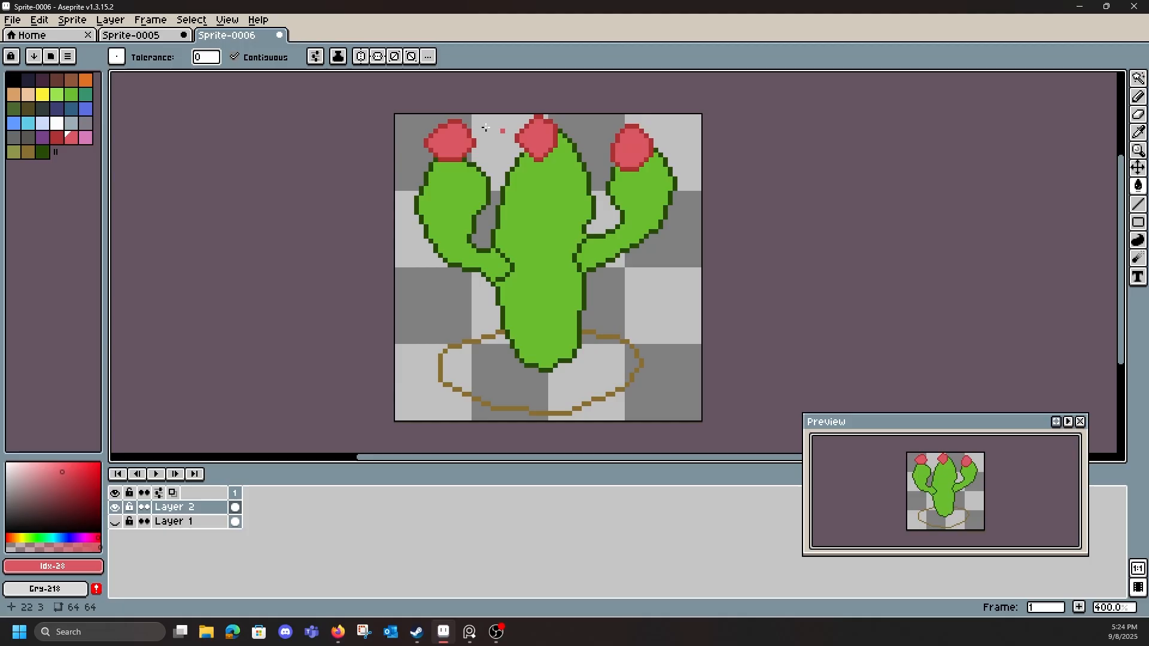
left_click(27, 96)
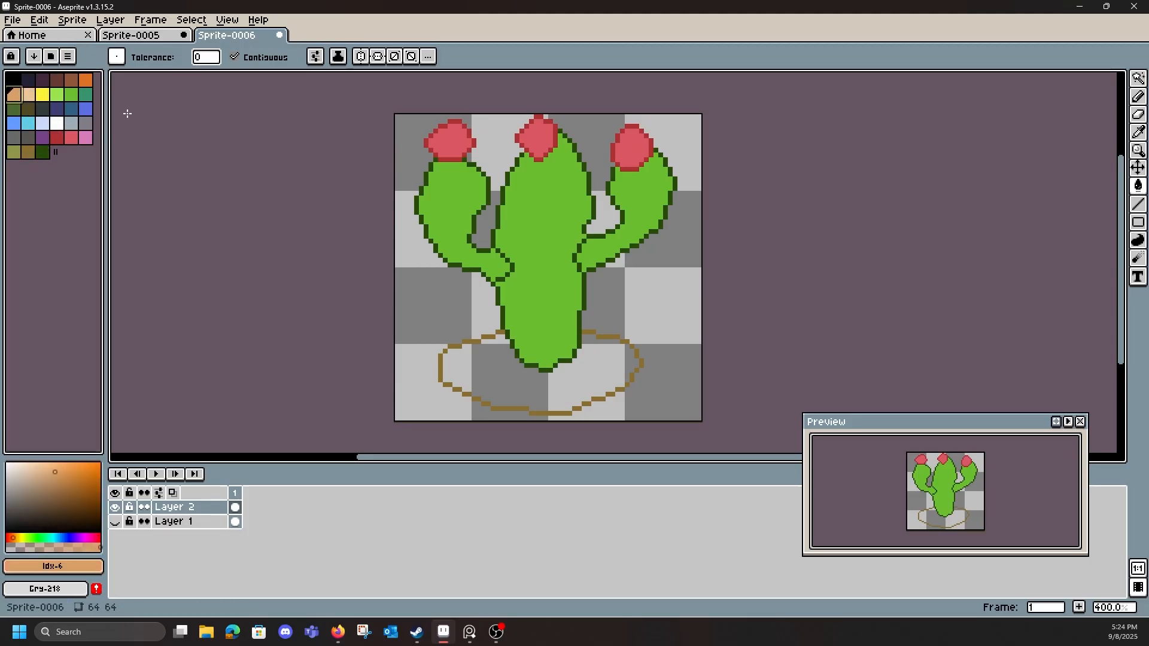
left_click(487, 366)
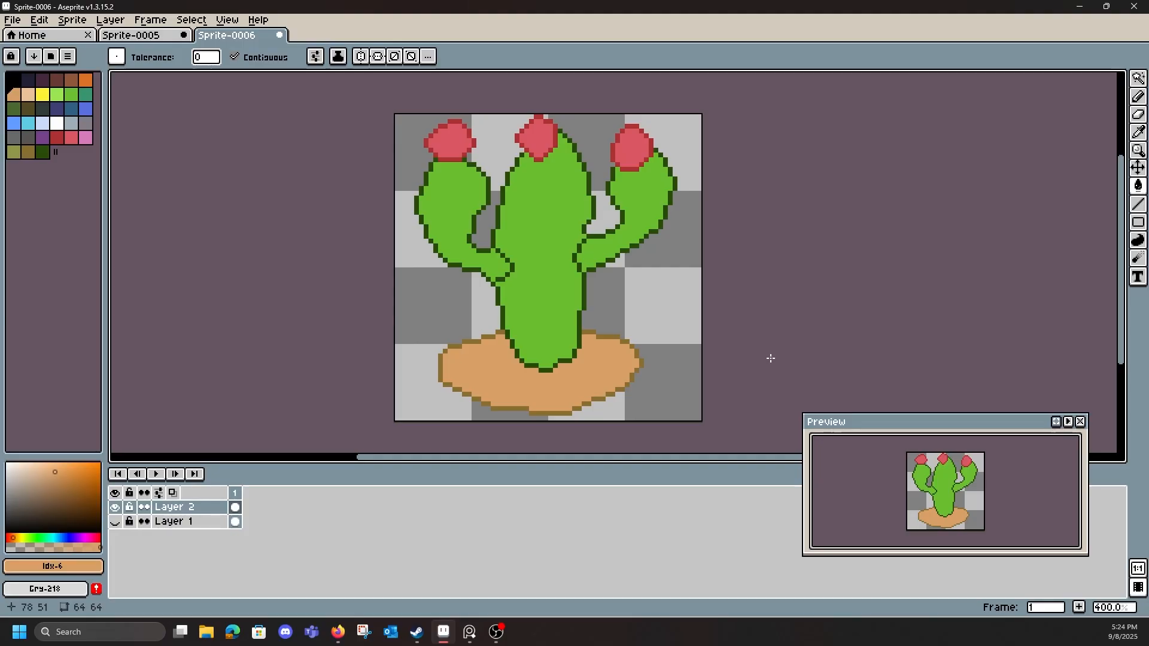
- Try bucket-filling the left arm's lower outline with the sampled body green and the arm's interior with the sampled dark green
key("i")
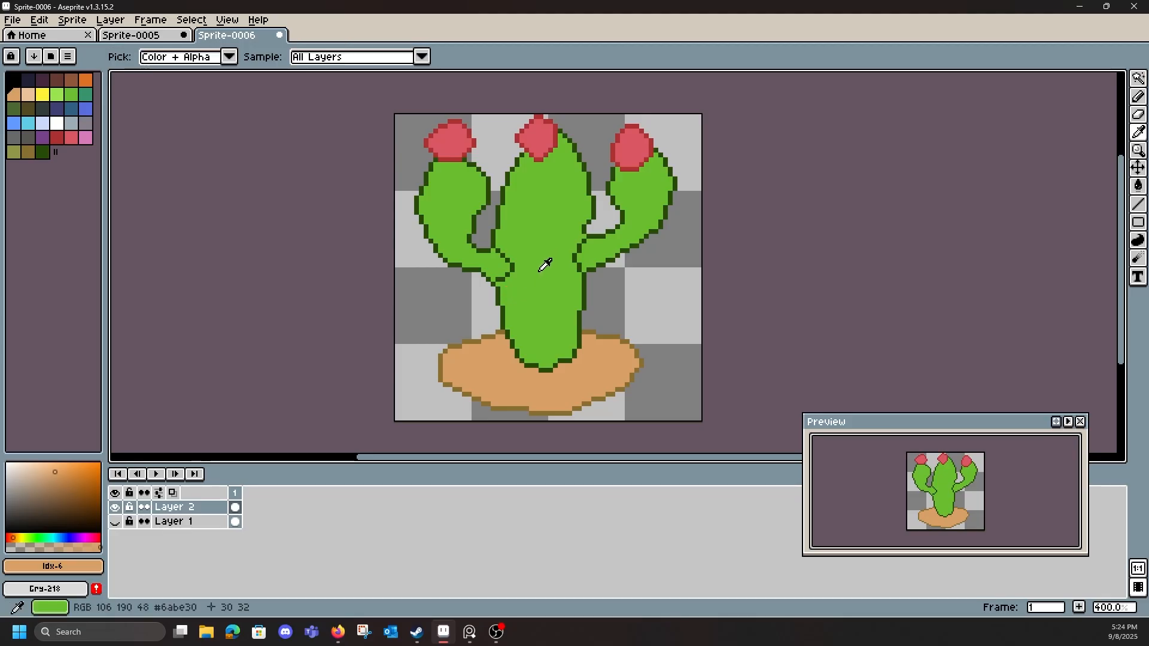
left_click(544, 265)
key("g")
left_click(484, 265)
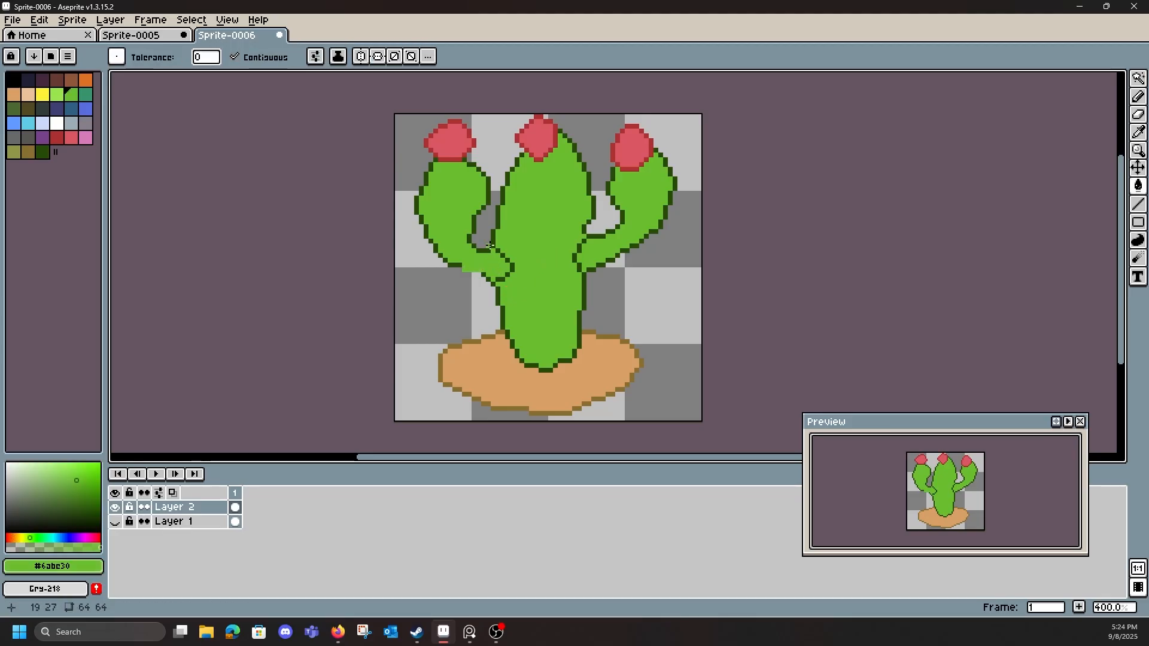
key("i")
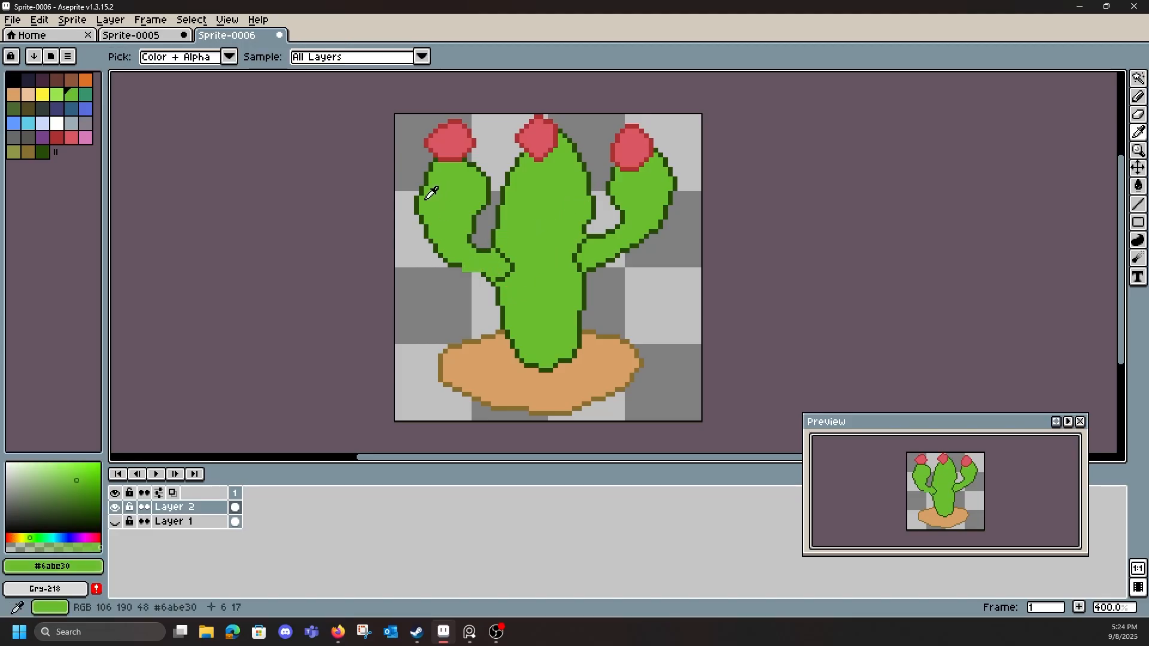
left_click(474, 268)
key("g")
left_click(479, 255)
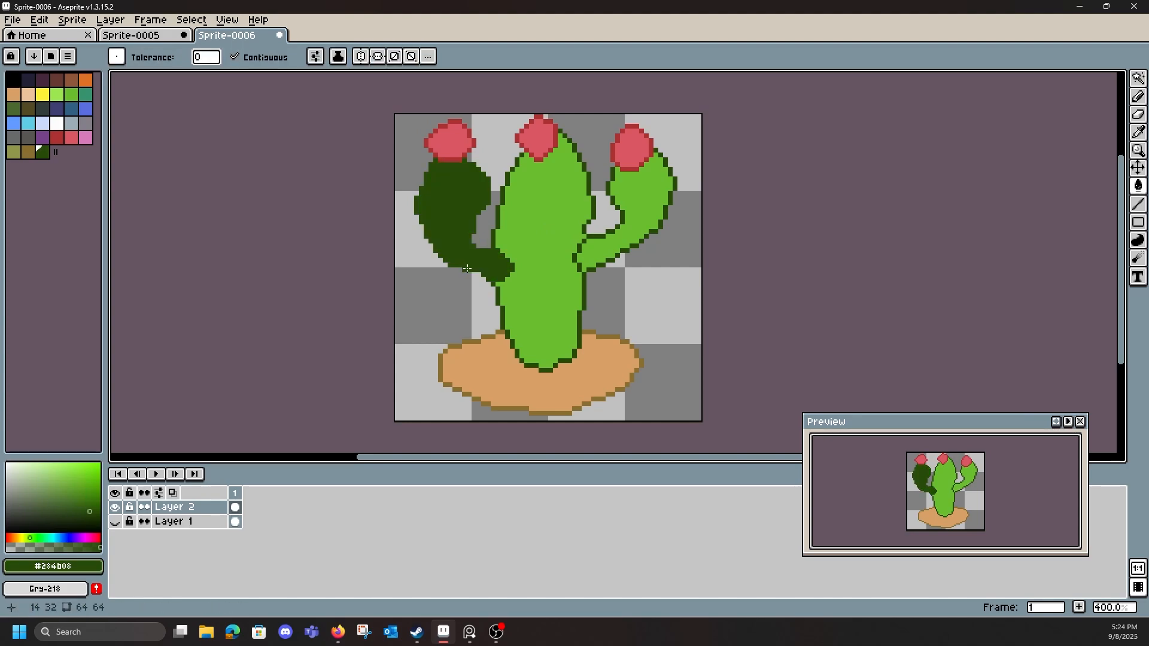
- Undo the test fills on the left arm and the trial pencil pixels along its lower outline
key("ctrl+z")
key("ctrl+z")
left_click(1140, 98)
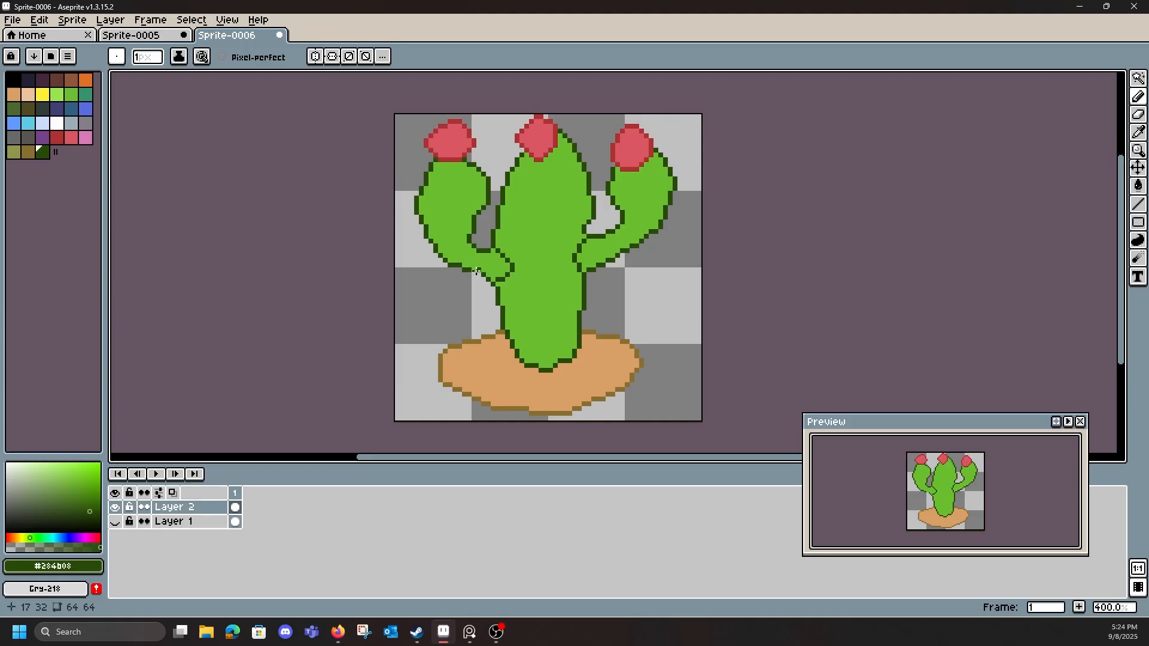
key("ctrl+z")
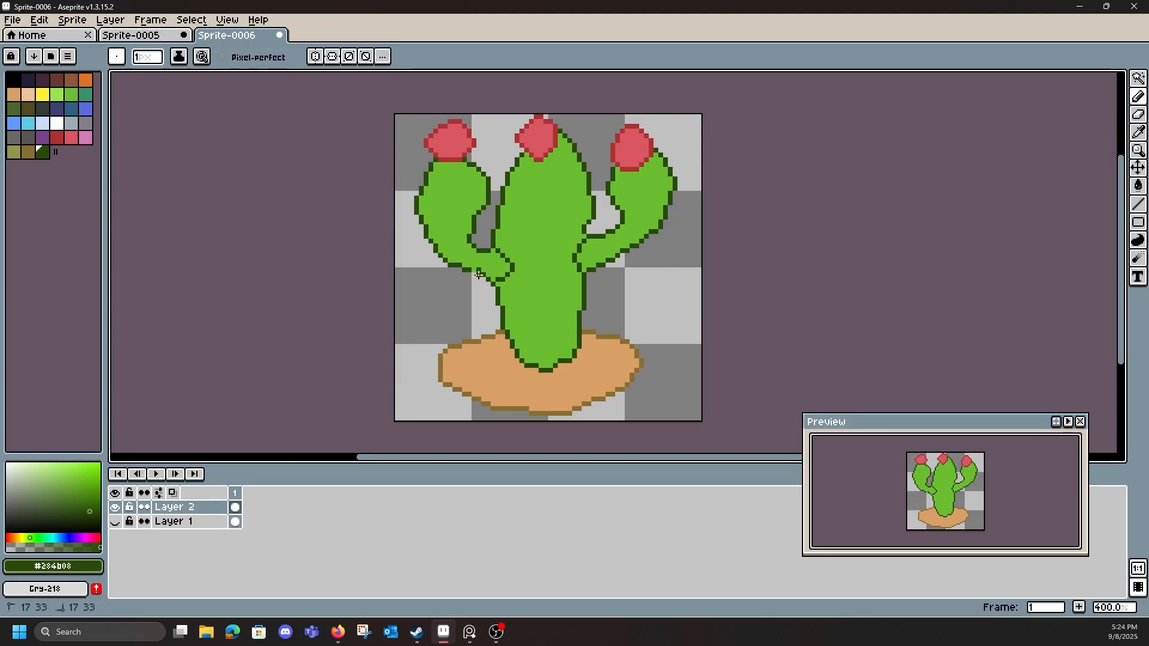
key("ctrl+z")
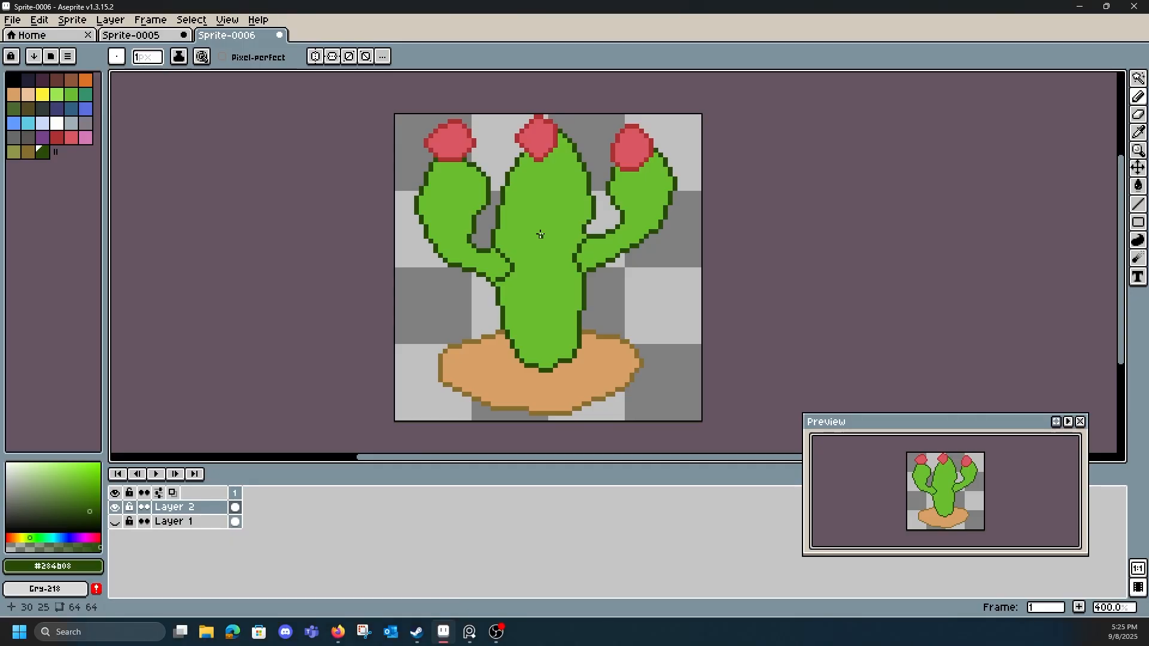
left_click(579, 349, "alt")
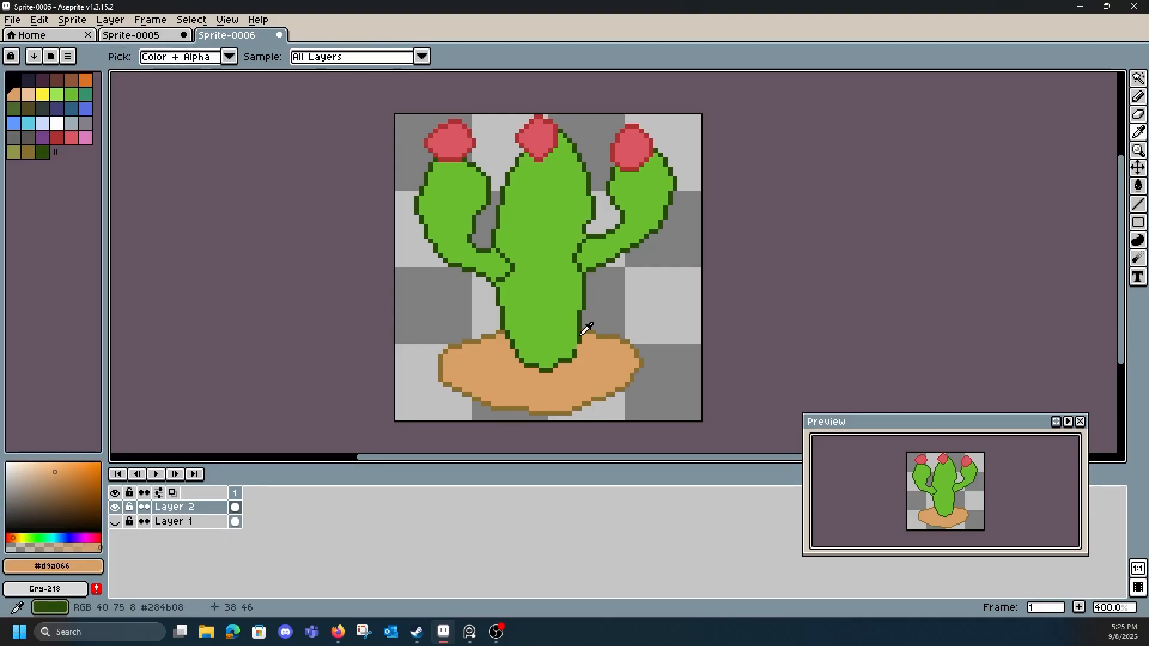
left_click(582, 339, "alt")
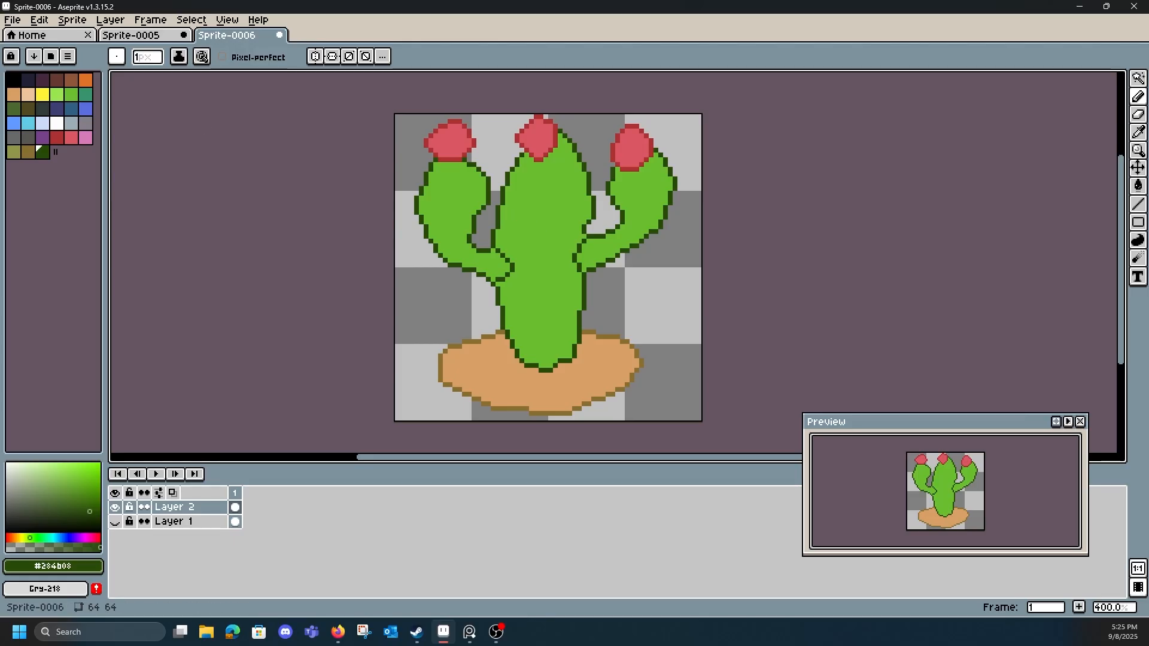
- Switch to the cactus reference board and place its window over the right part of the canvas
left_click(469, 632)
left_click_drag(411, 87, 717, 71)
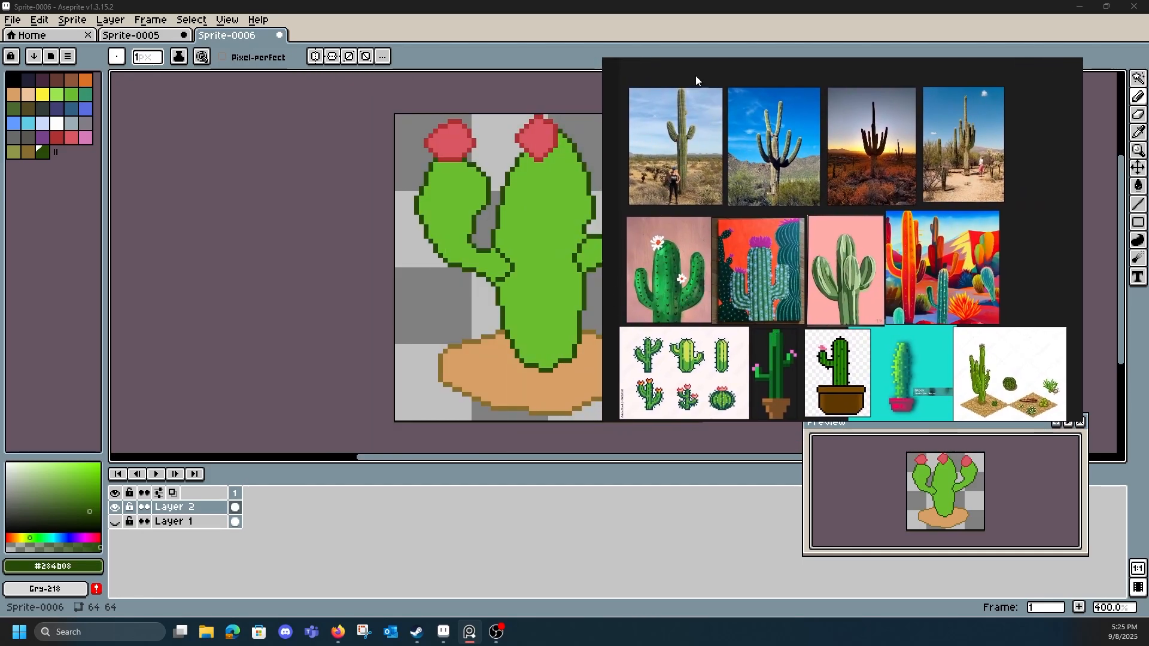
left_click_drag(698, 66, 0, 120)
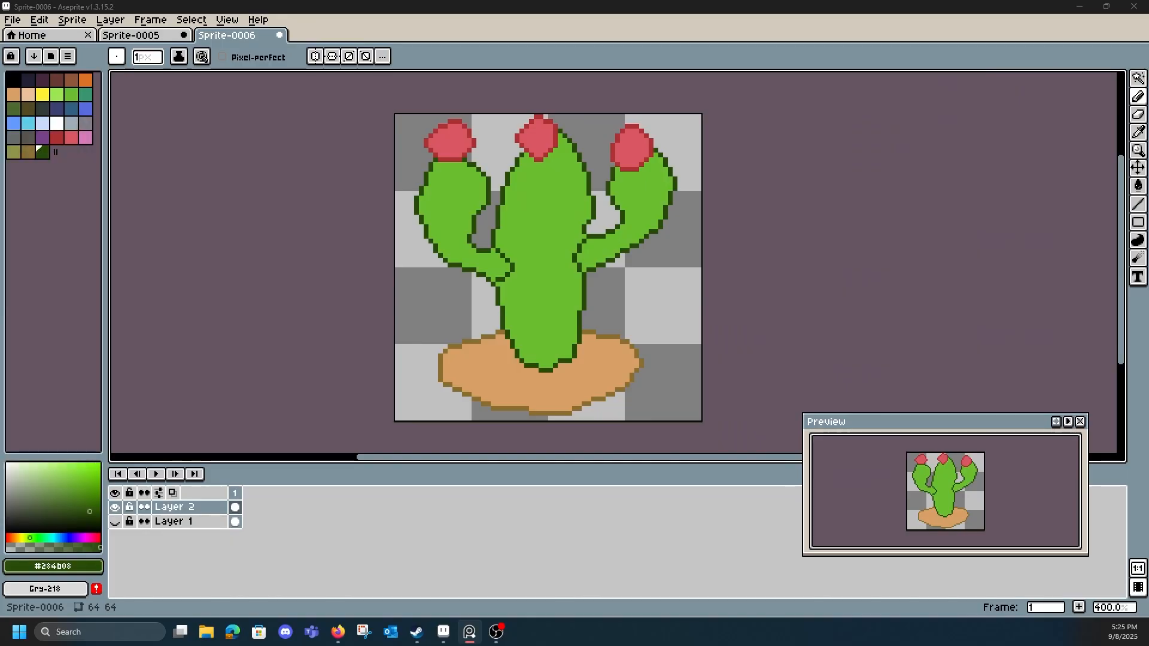
left_click_drag(0, 39, 658, 120)
- Examine the painted and pixel-art cactus references on the board for how their shading and details are handled
scroll(634, 333, "up", 4)
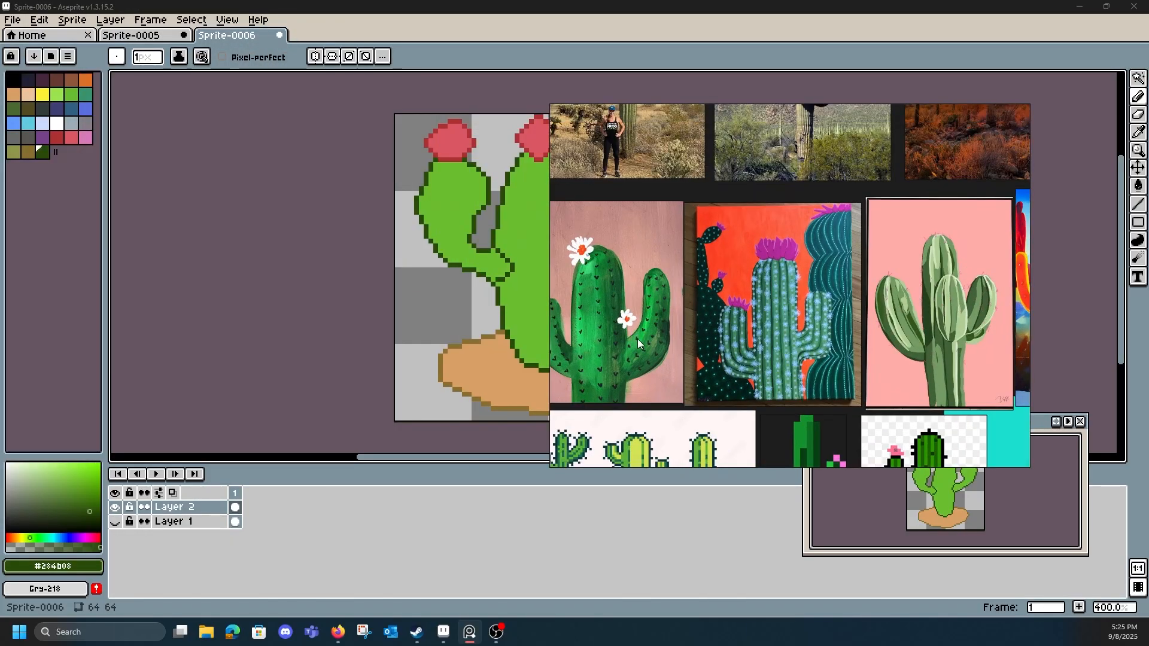
scroll(637, 339, "down", 2)
left_click_drag(667, 367, 681, 249)
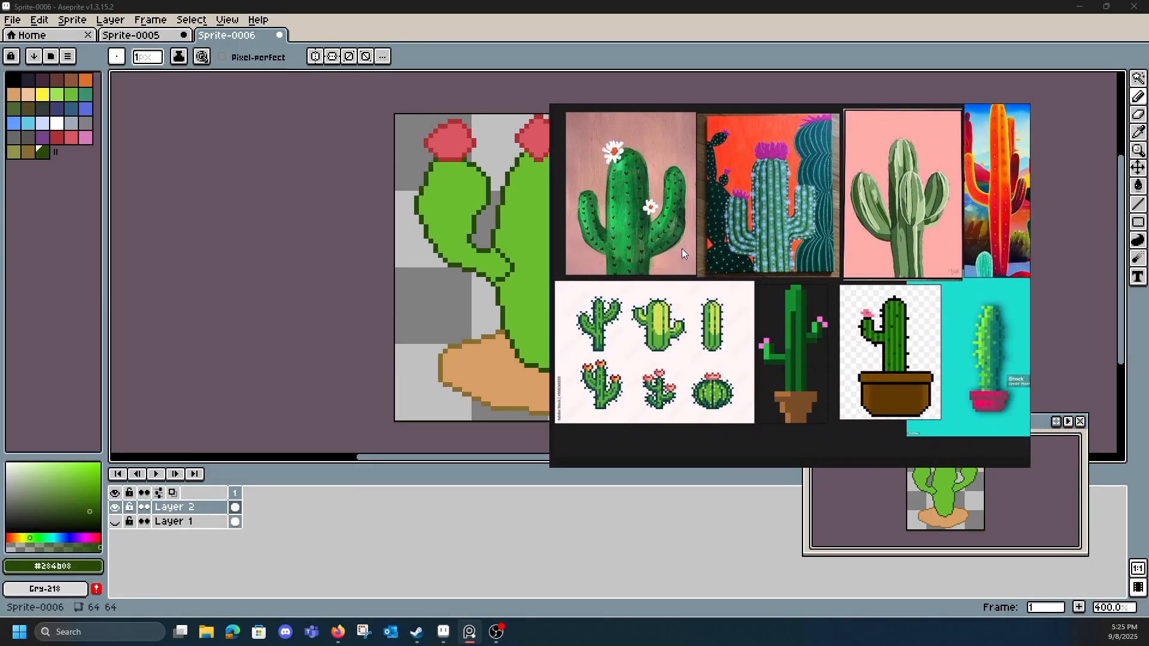
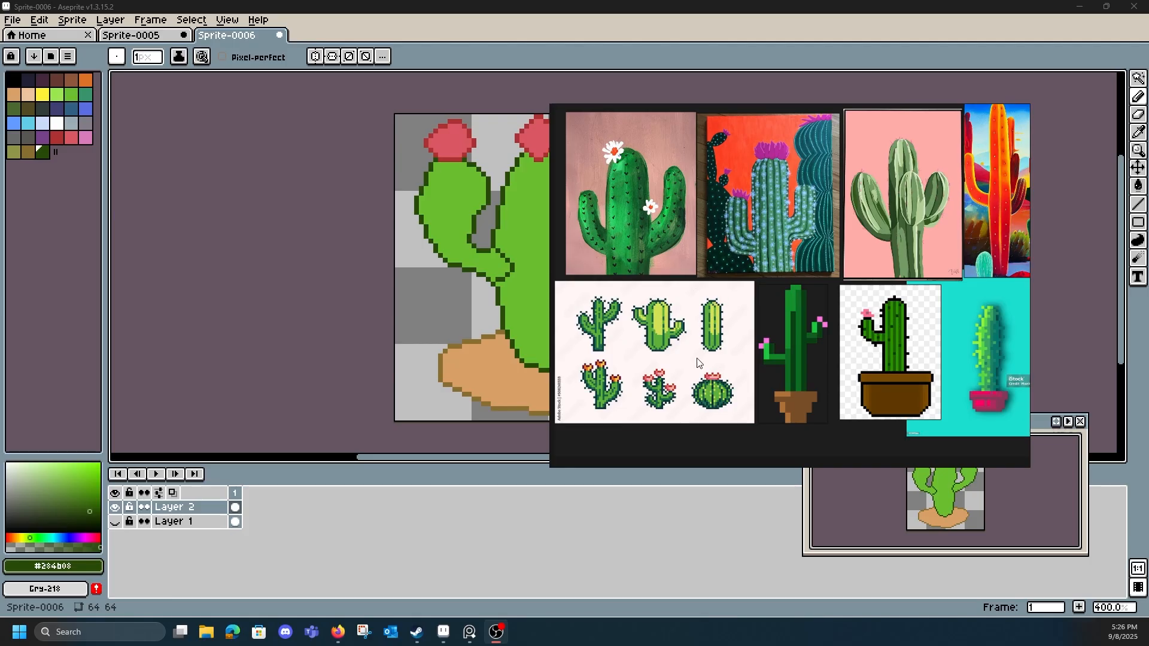
left_click_drag(759, 379, 765, 373)
left_click(755, 441)
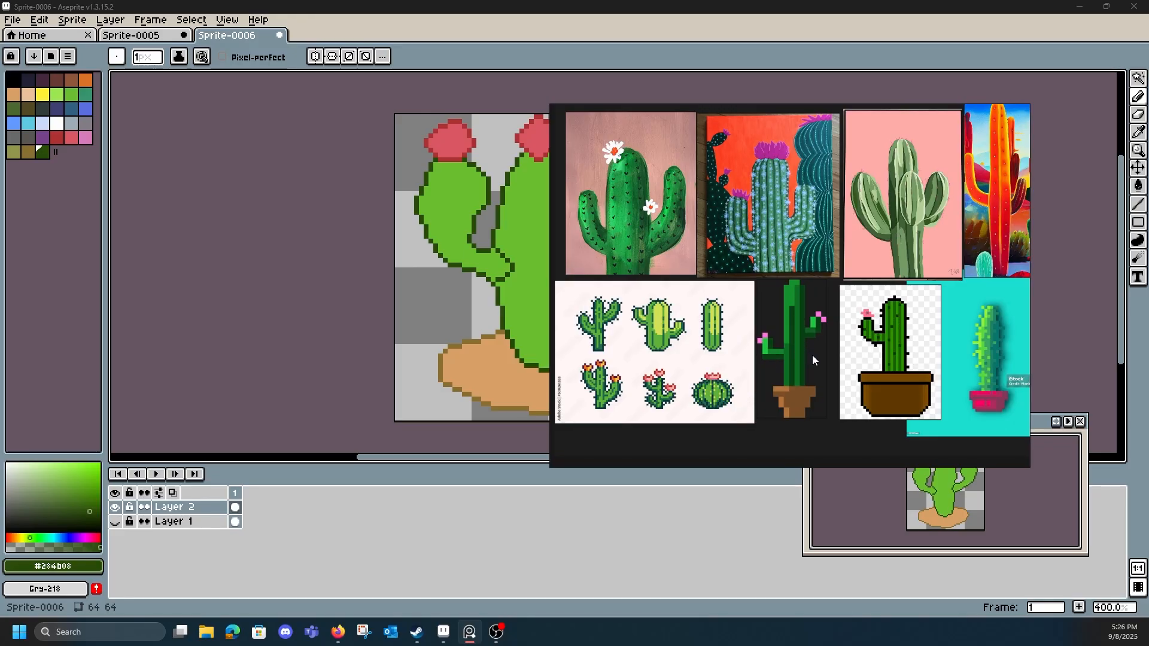
left_click_drag(813, 432, 702, 443)
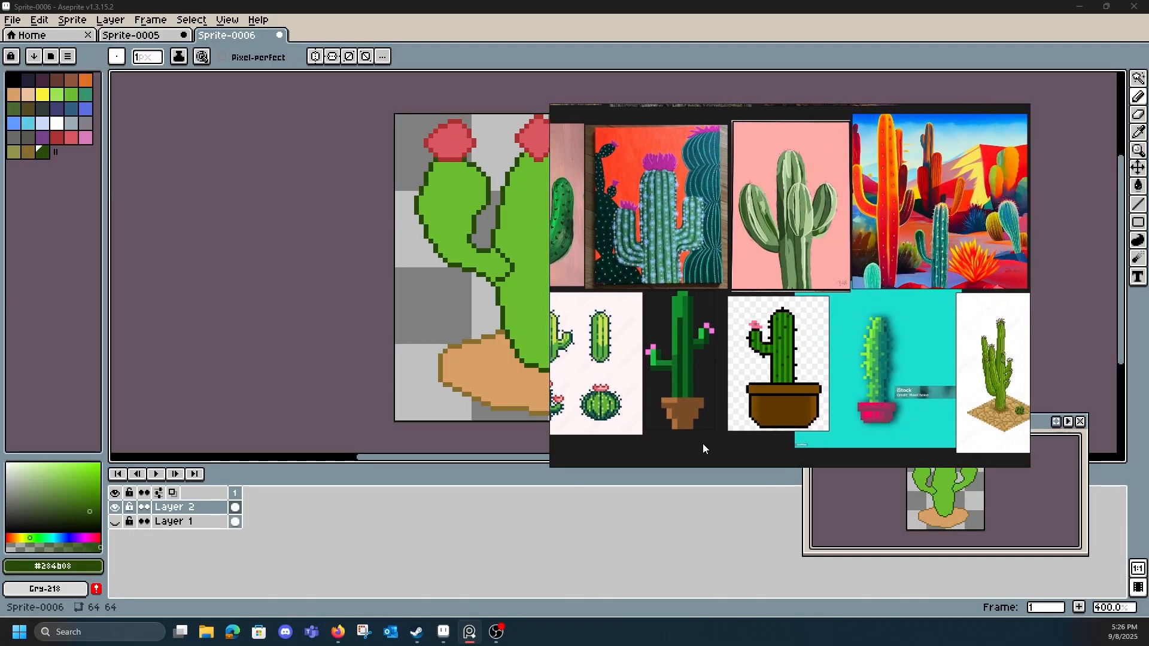
- Inspect the isometric pixel-art desert cactus reference up close for its ribs and spines, and return to the sprite canvas
scroll(871, 362, "up", 2)
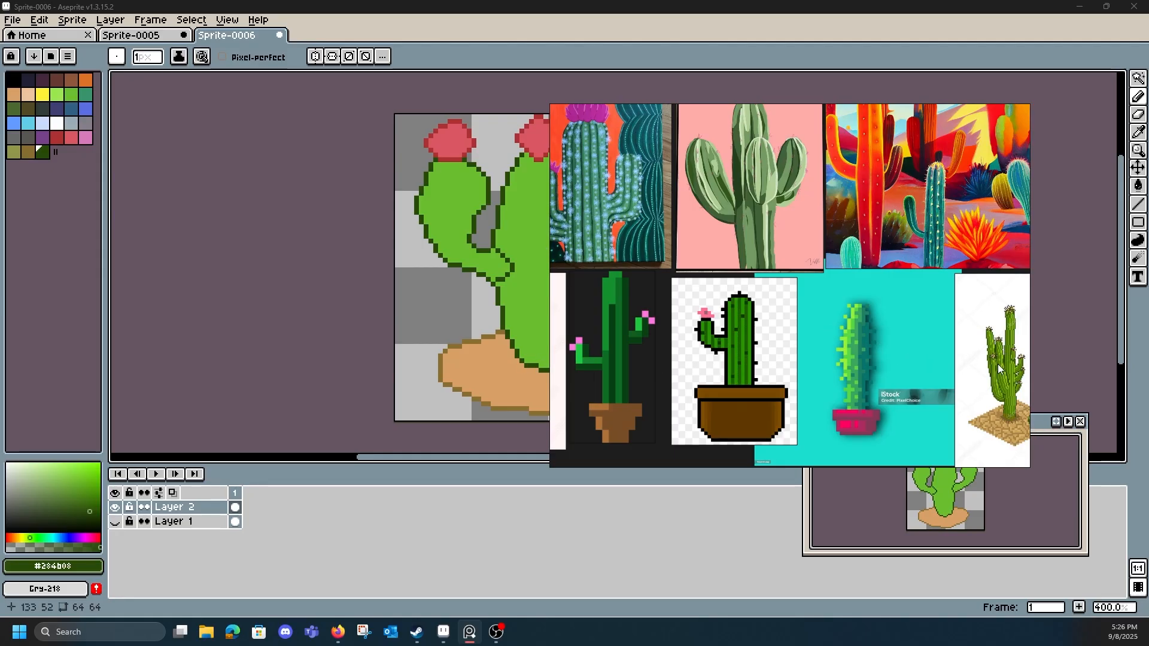
scroll(996, 363, "up", 6)
left_click_drag(795, 377, 746, 321)
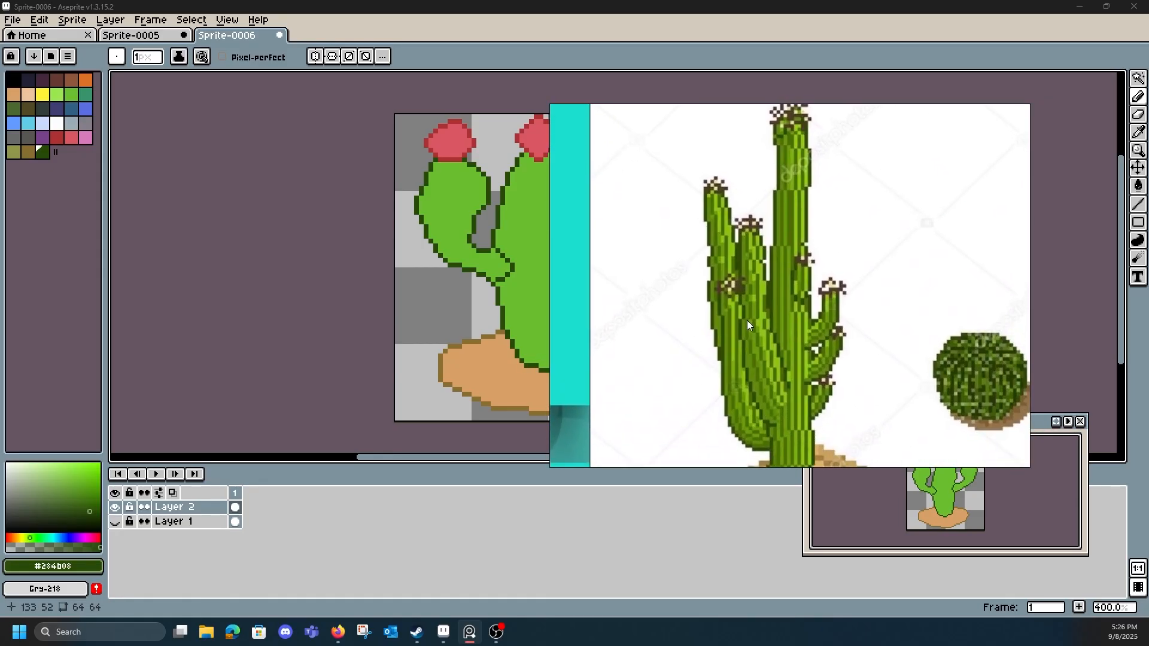
scroll(747, 320, "down", 2)
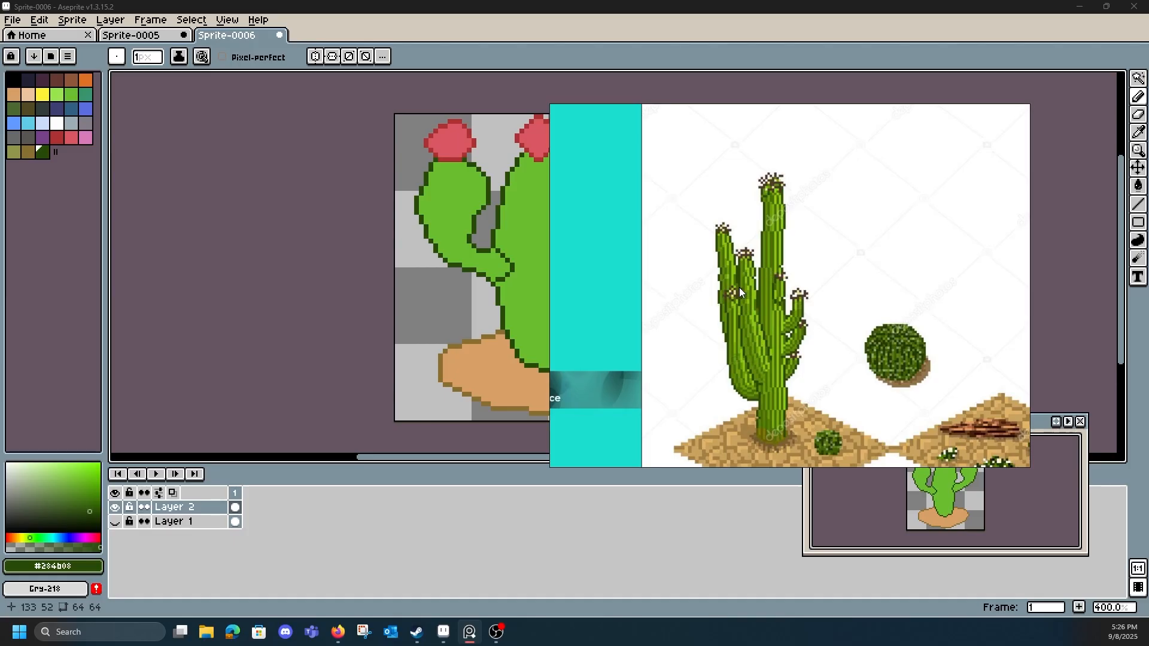
scroll(741, 285, "down", 5)
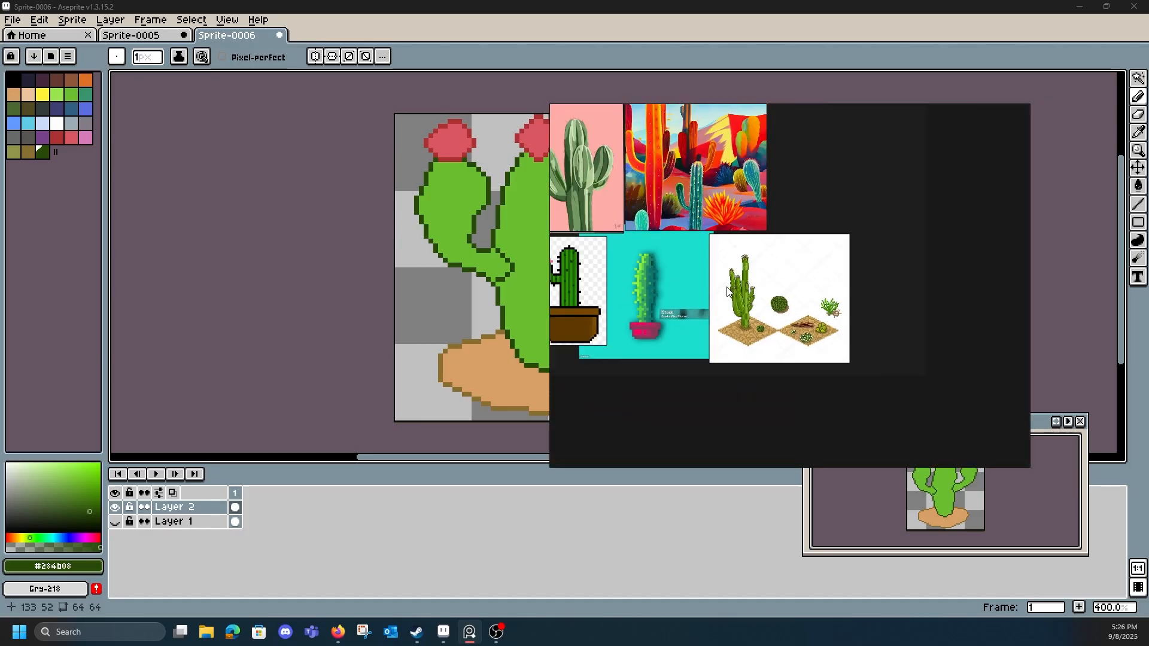
left_click(235, 298)
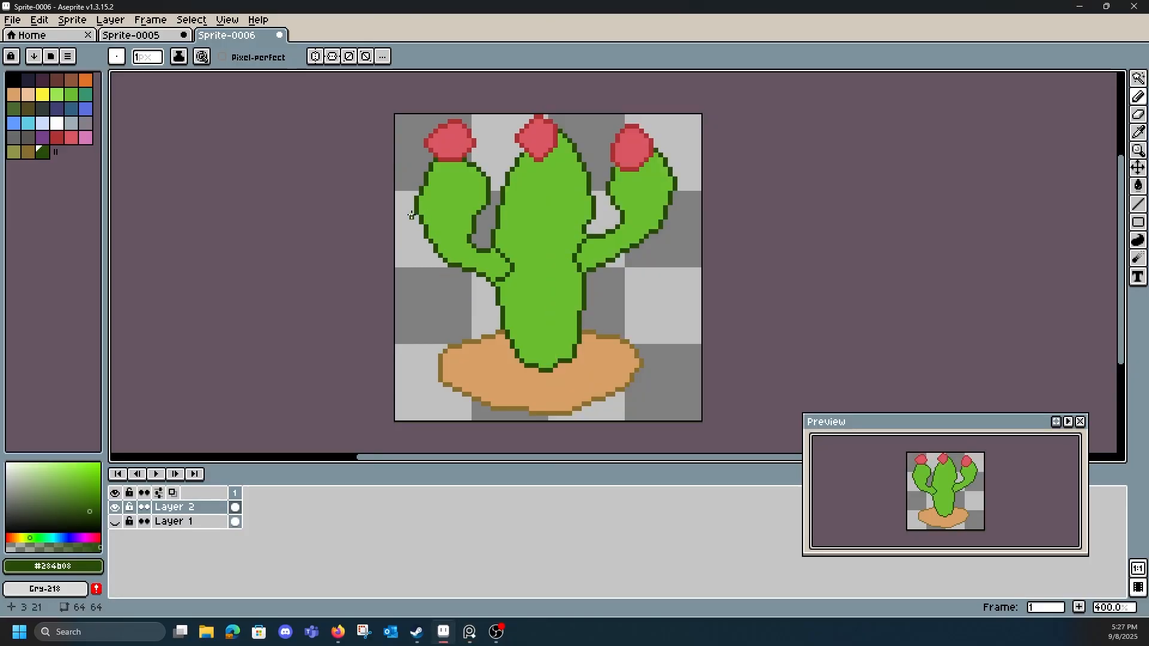
- Create a new empty layer above Layer 2
left_click(110, 20)
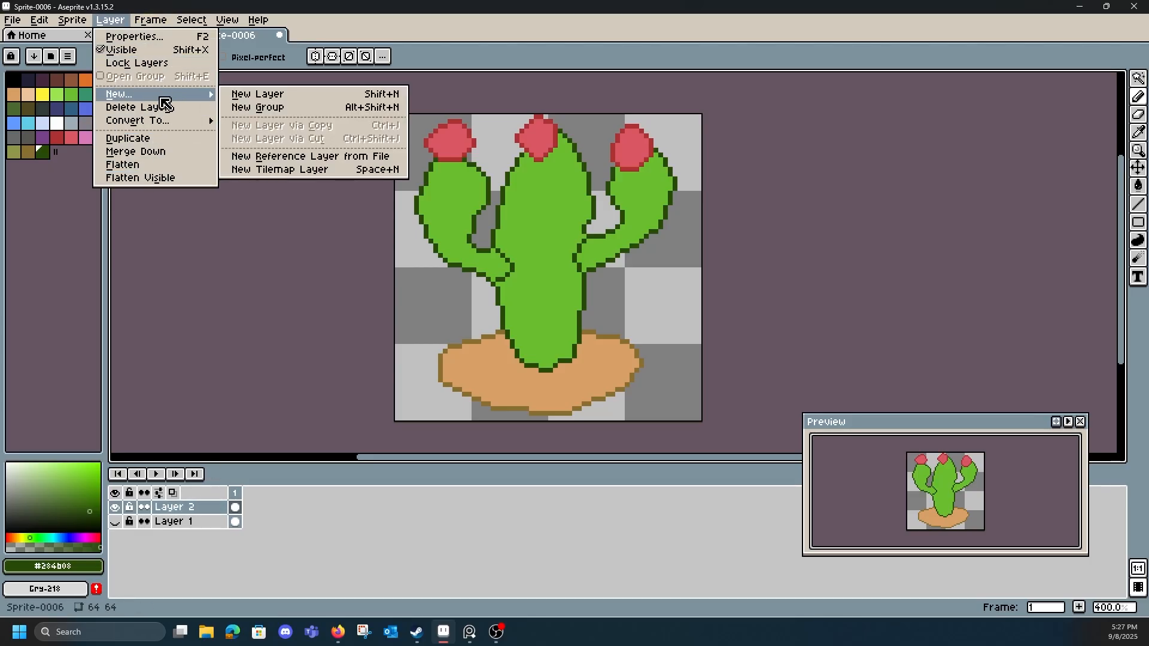
left_click(217, 293)
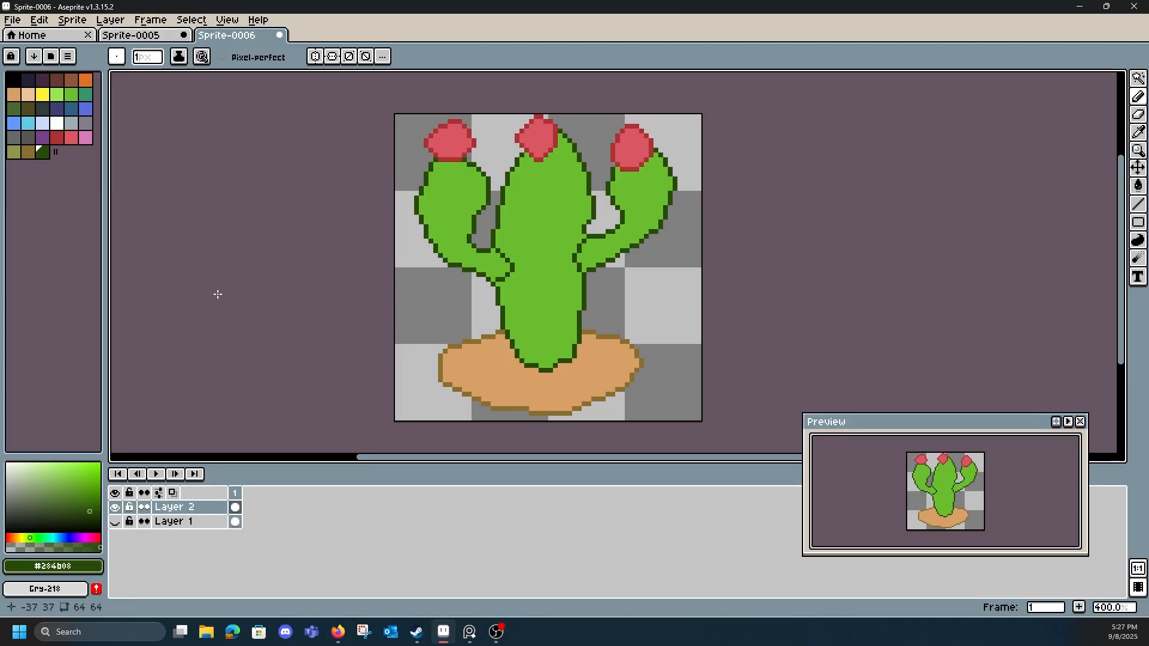
key("shift+n")
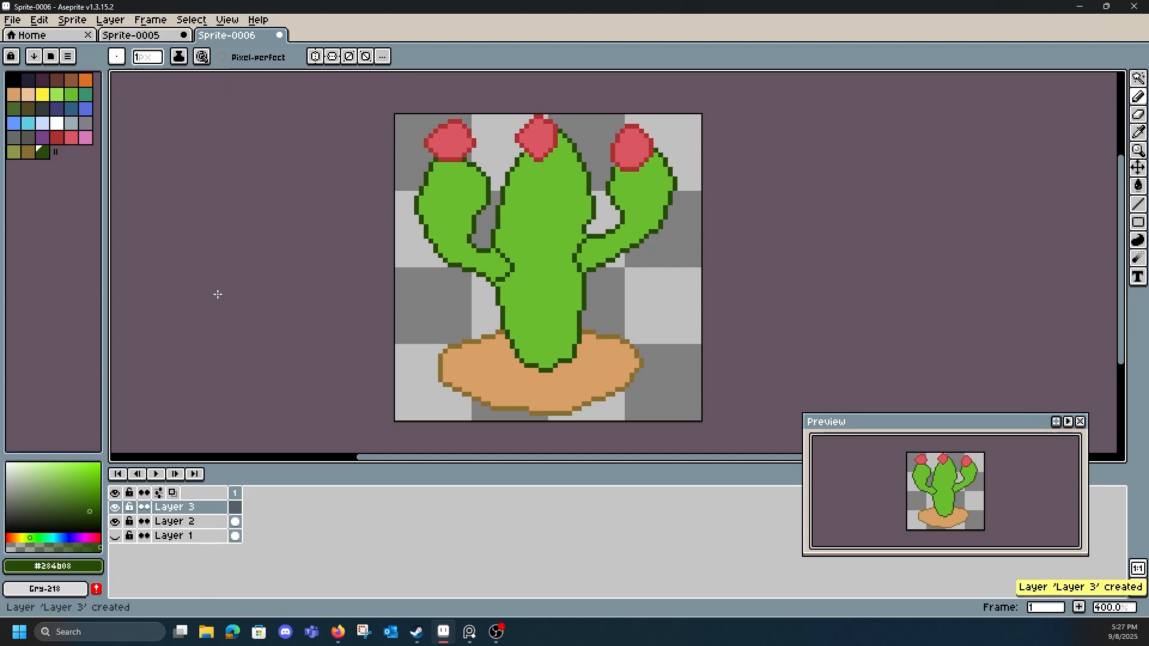
- Pencil single-pixel spines in dark green #284b08 around the left arm's outline, undoing misplaced pixels
left_click(419, 240)
key("ctrl+z")
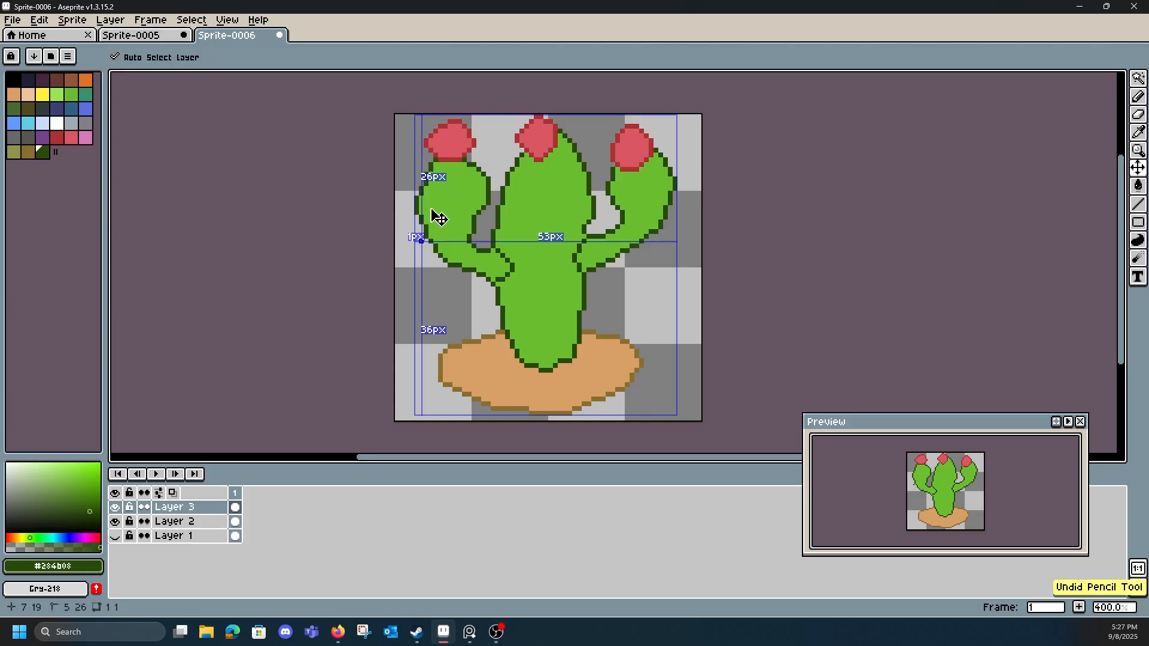
left_click(410, 216)
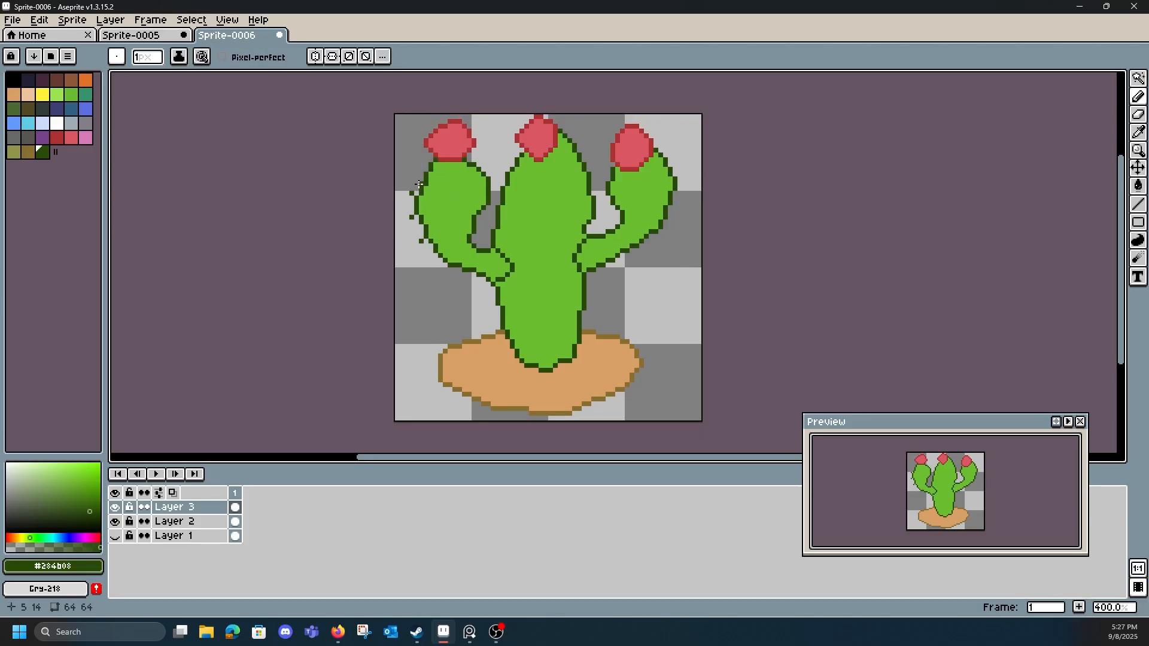
key("ctrl+z")
key("ctrl+z")
left_click(479, 159)
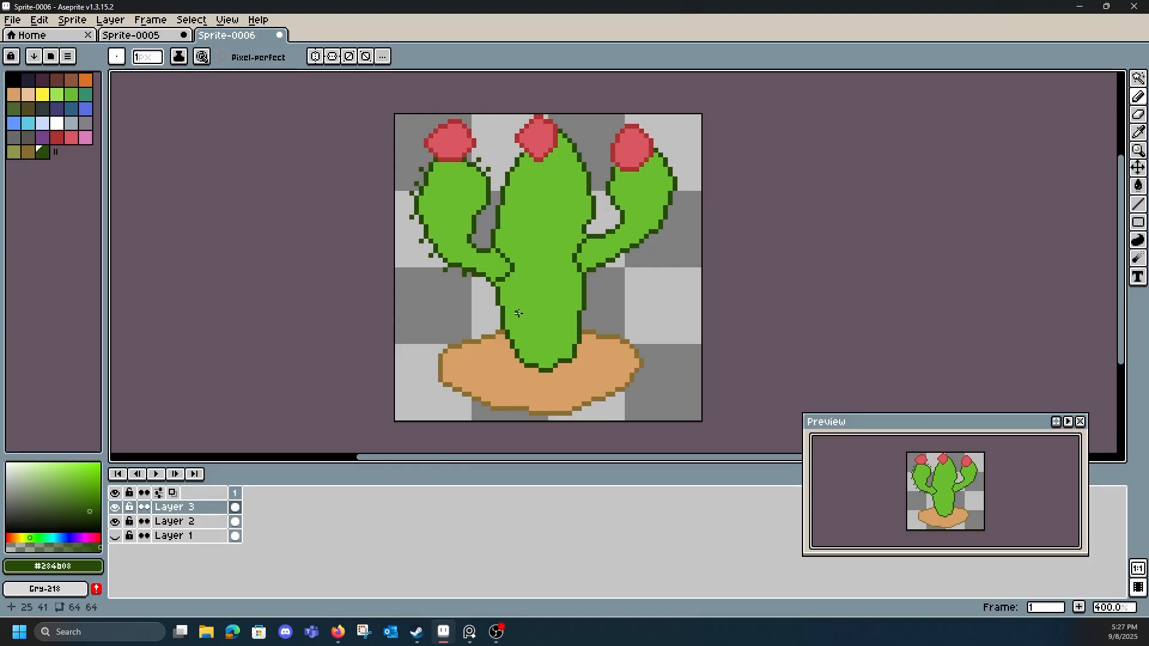
key("ctrl+z")
- Pencil dark green spines along the outer and lower edges of the right arm
left_click(650, 242)
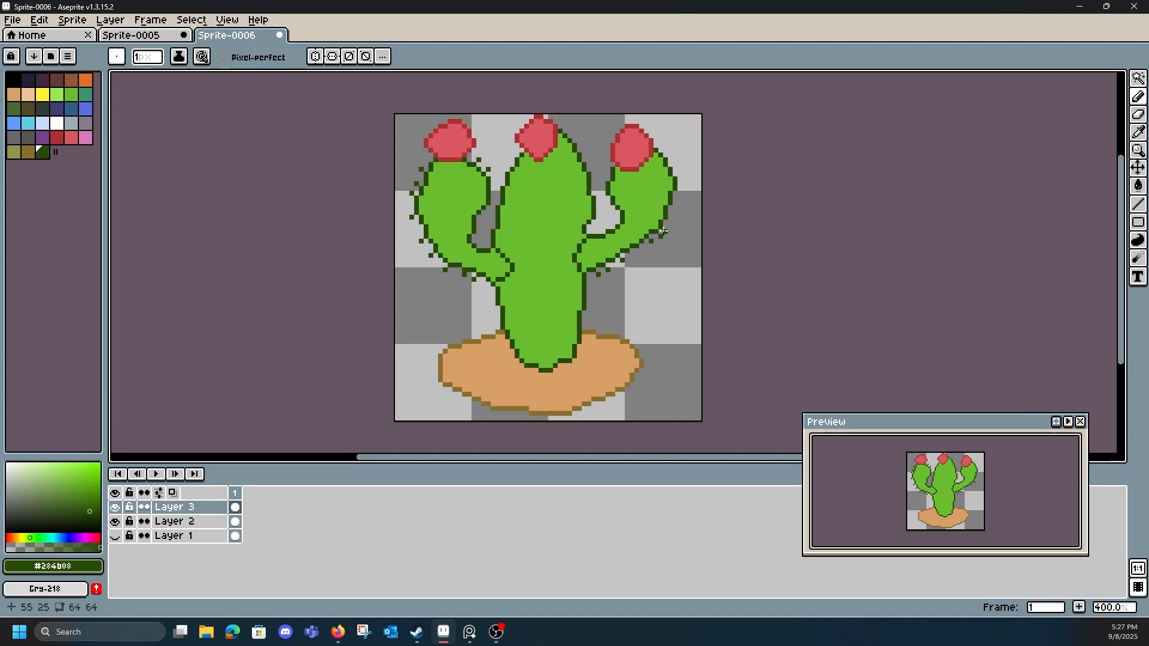
left_click(675, 207)
left_click(678, 177)
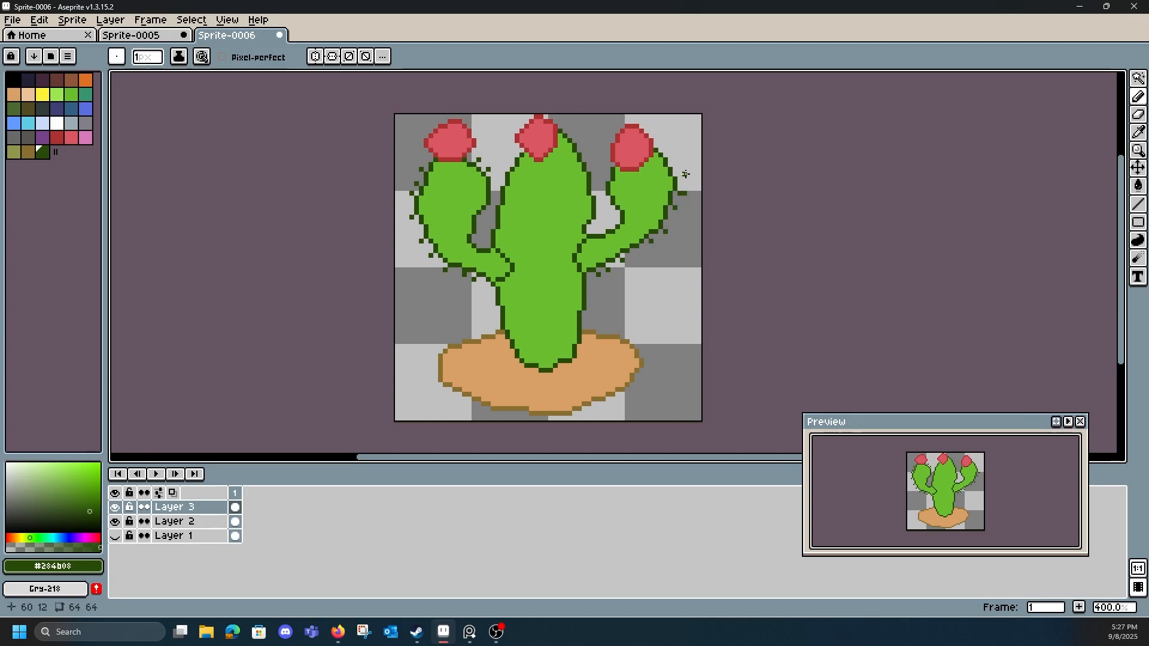
left_click(684, 172)
- Lengthen the dark green spines on the left arm's outer edge and add spines along the right arm's inner edge
left_click(404, 193)
key("ctrl+z")
key("ctrl+z")
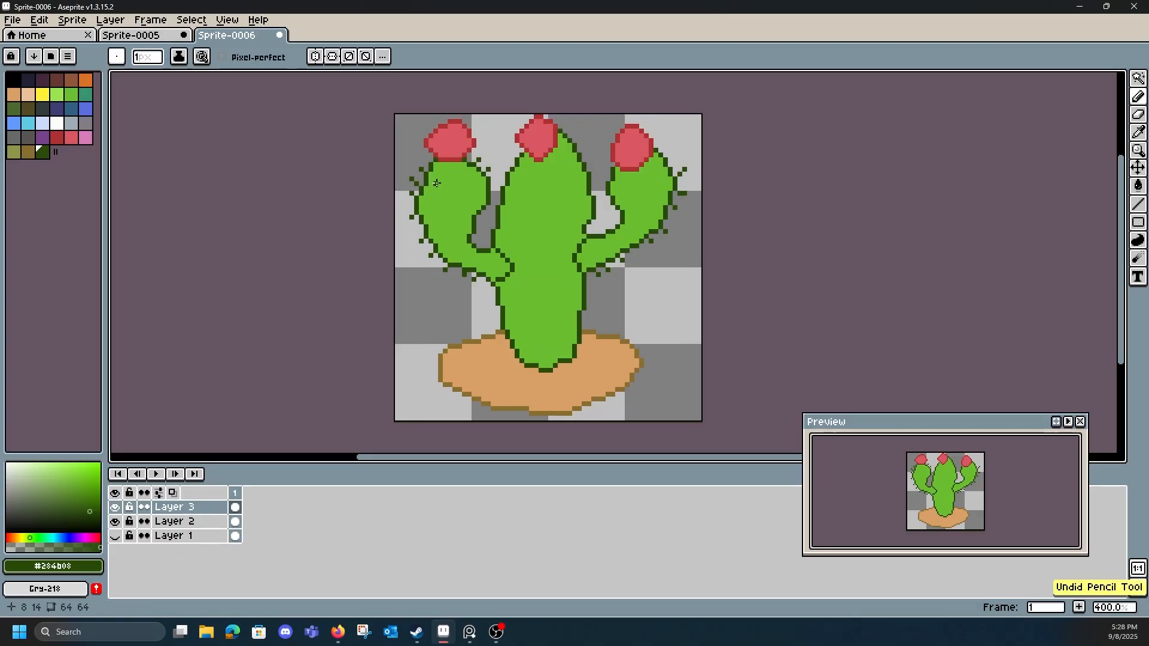
mouse_move(419, 193)
left_mouse_down()
mouse_move(404, 192)
mouse_move(406, 224)
left_mouse_up()
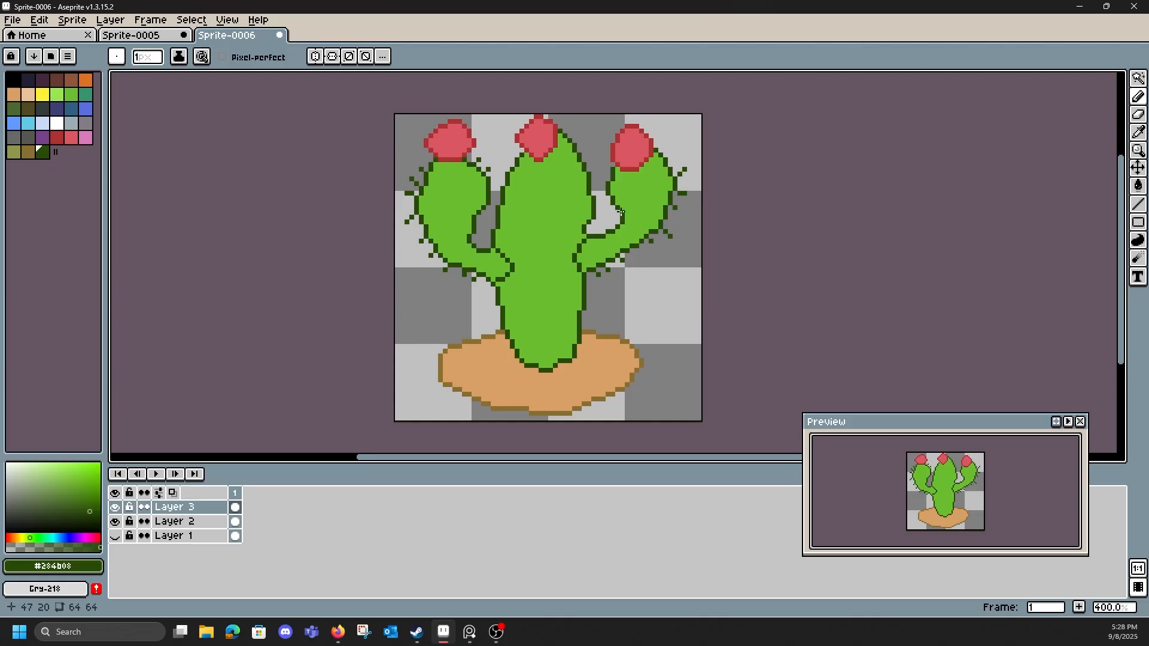
left_click_drag(616, 210, 601, 177)
- Pencil dark green spines along both sides of the central trunk, erasing and redrawing the straight spine on its lower right edge
left_click(589, 312)
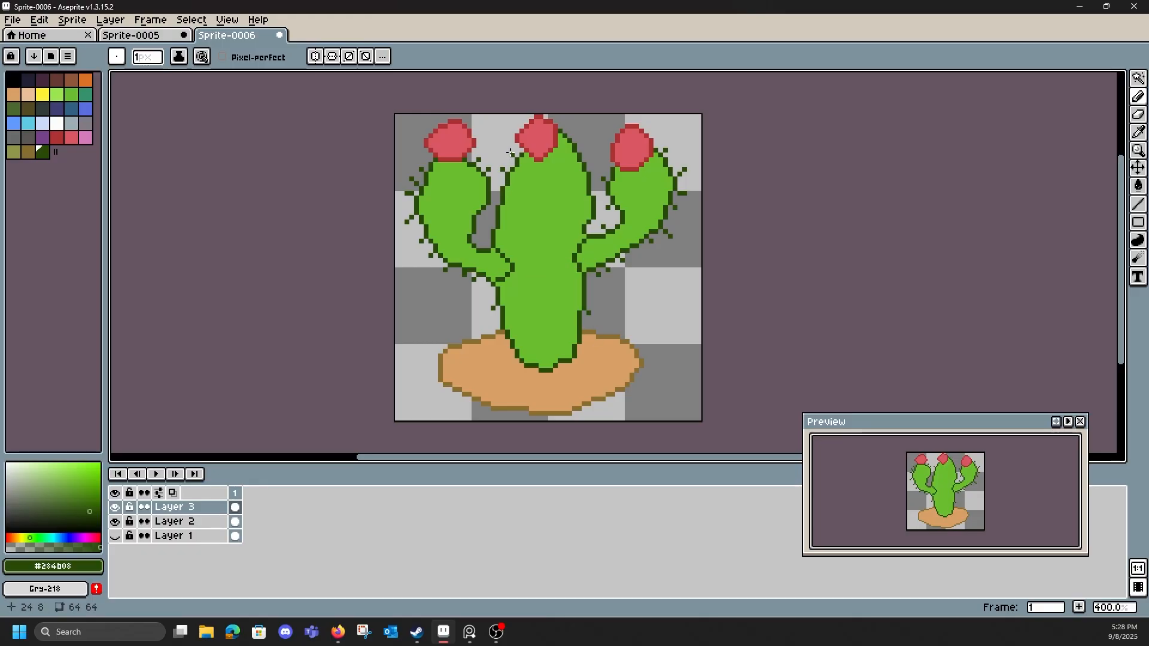
left_click(511, 156)
left_click(576, 139)
left_click(589, 164)
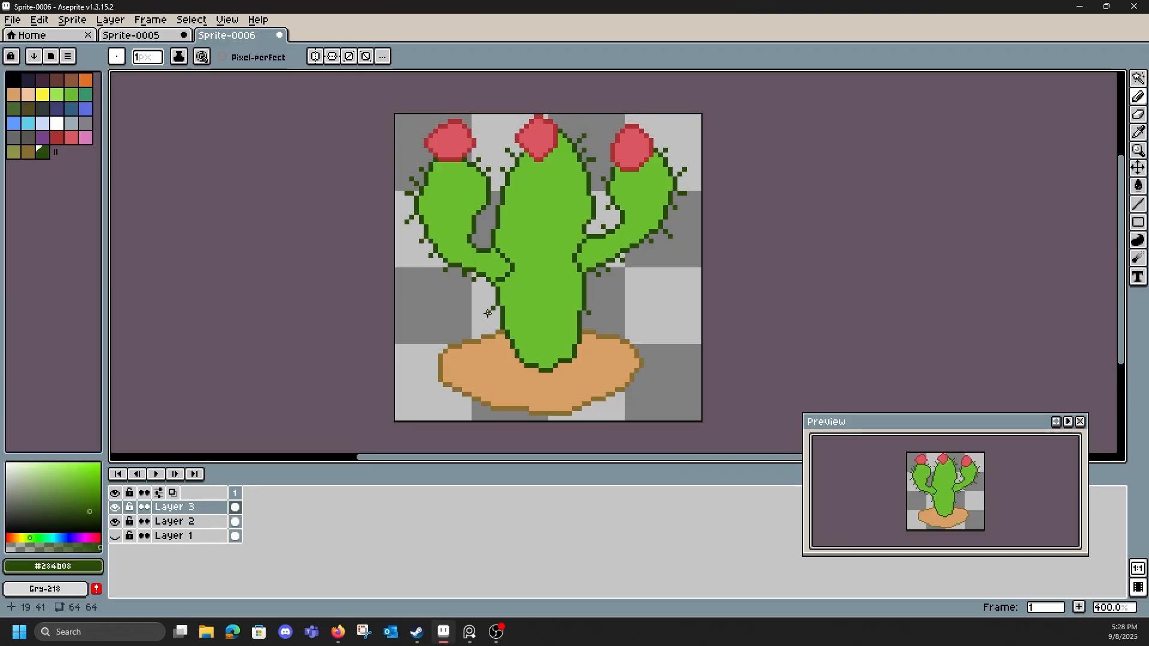
left_click(590, 295)
key("e")
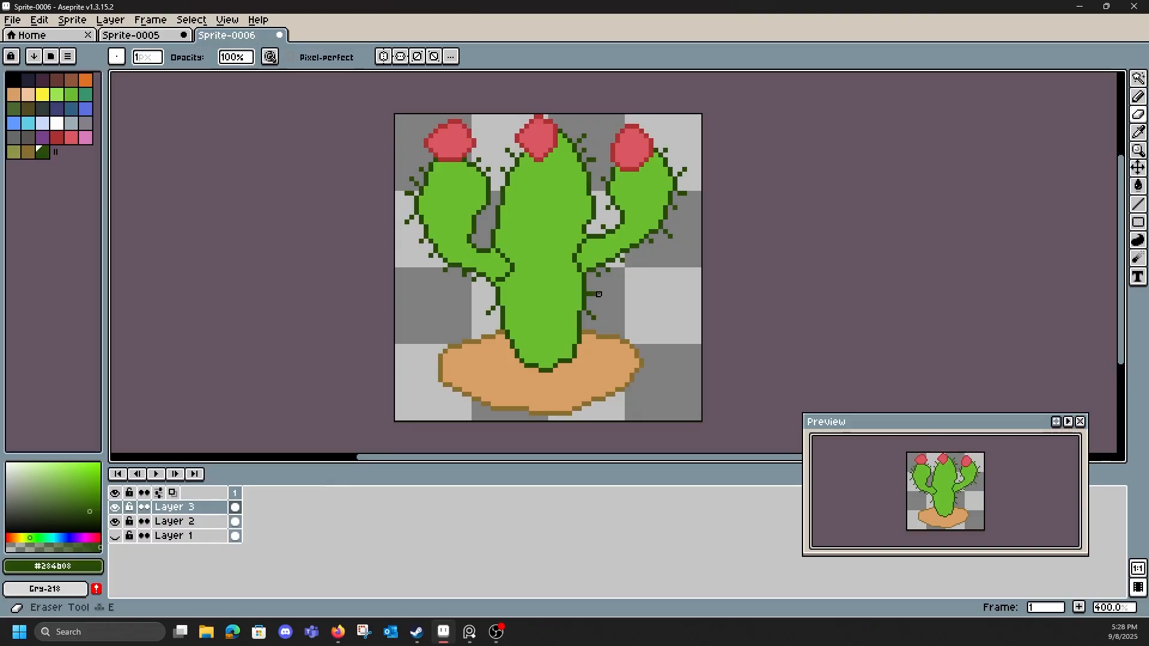
key("b")
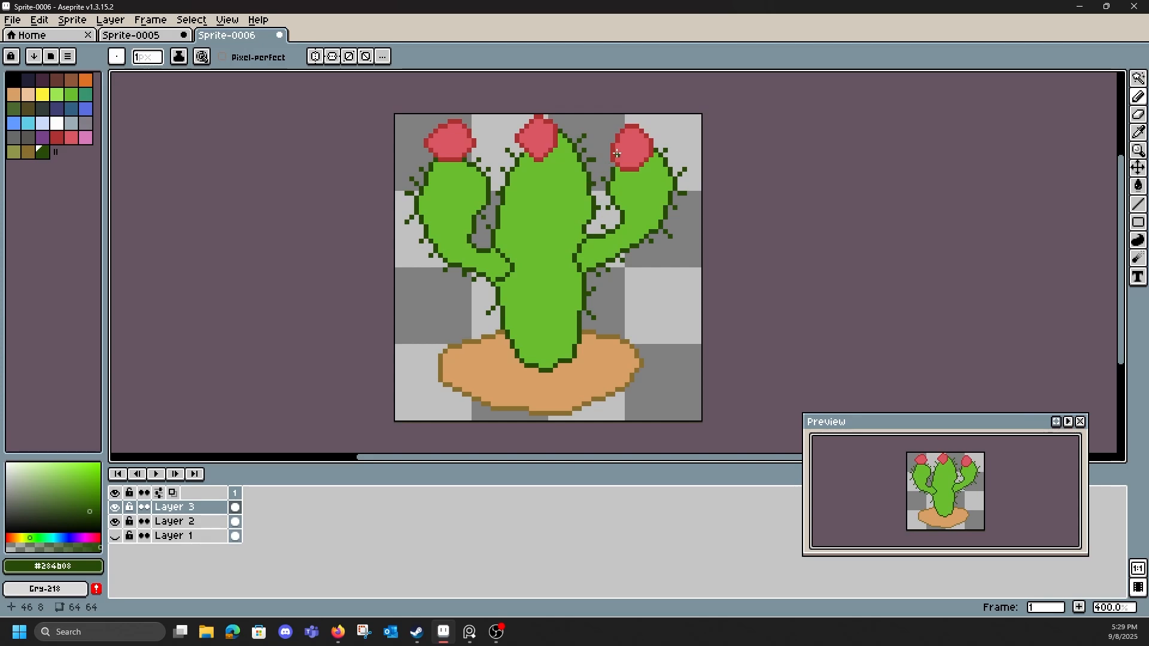
- Switch to the cactus reference board, examine how the pixel-art cacti show ribs and highlights, and minimise the board
left_click(470, 632)
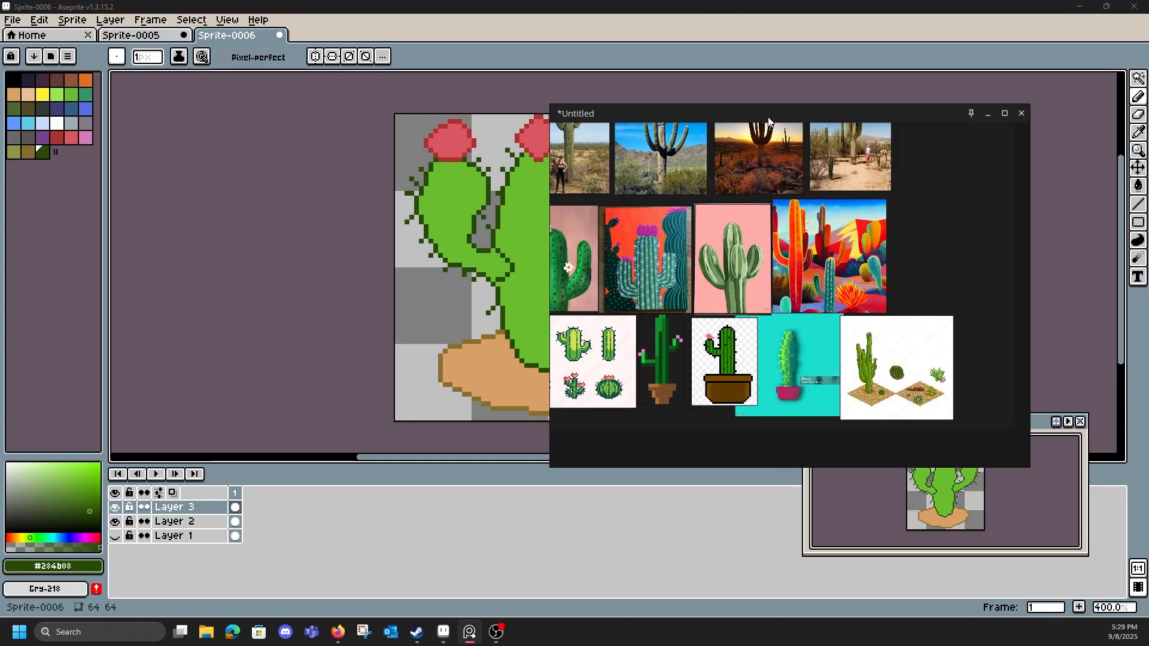
scroll(655, 288, "up", 2)
scroll(694, 345, "up", 2)
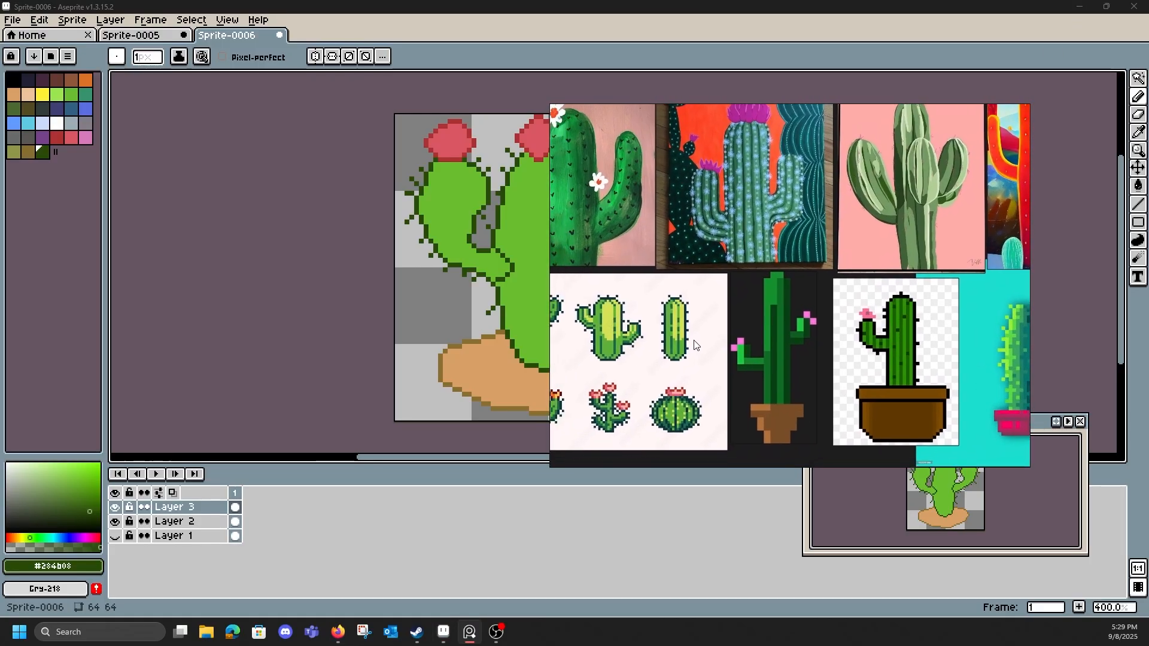
scroll(694, 345, "down", 1)
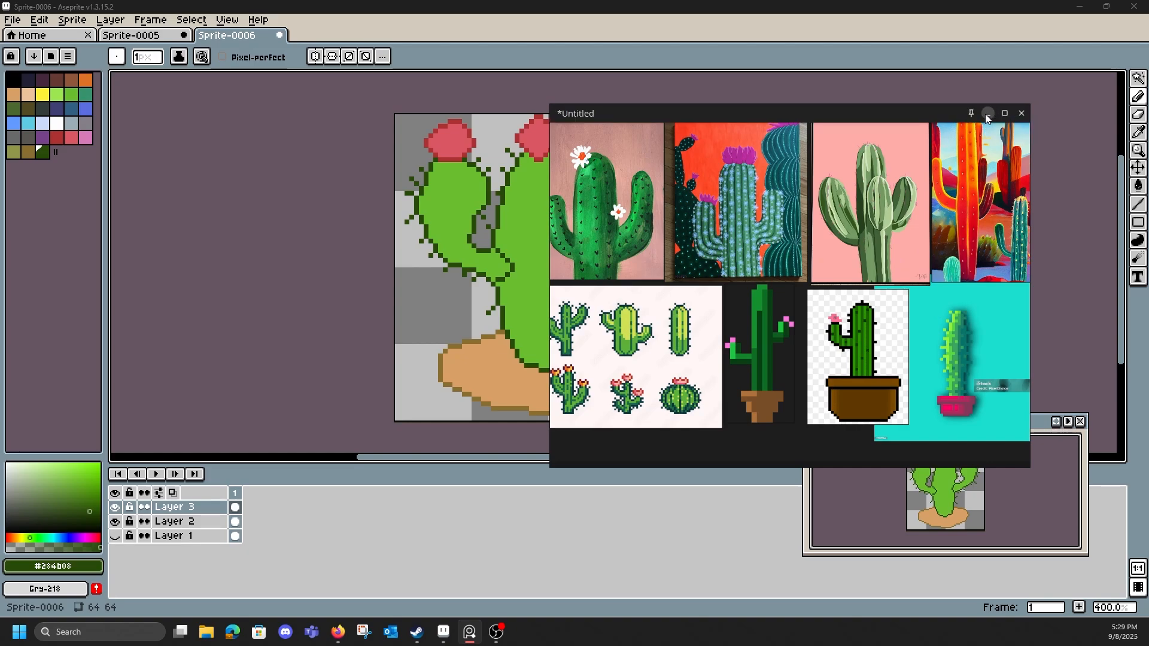
left_click(987, 114)
- Draw a light green (palette index 9) rib highlight down the trunk's left side from below the flower to the base, undoing trial strokes
left_click(56, 95)
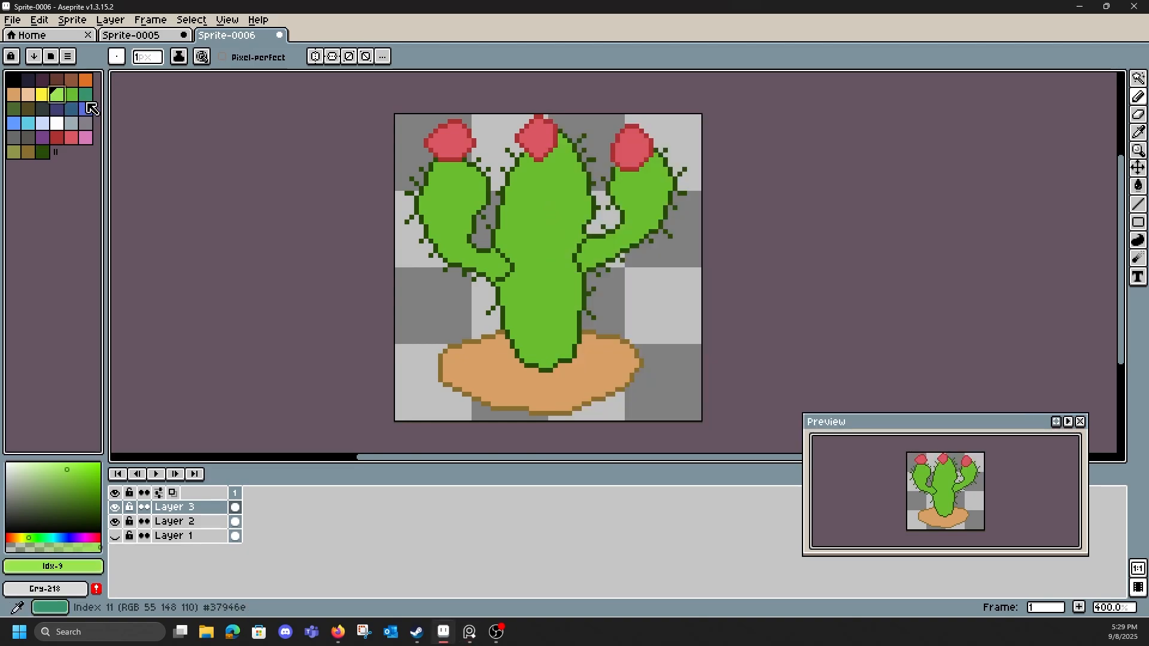
left_click_drag(532, 183, 541, 284)
key("ctrl+z")
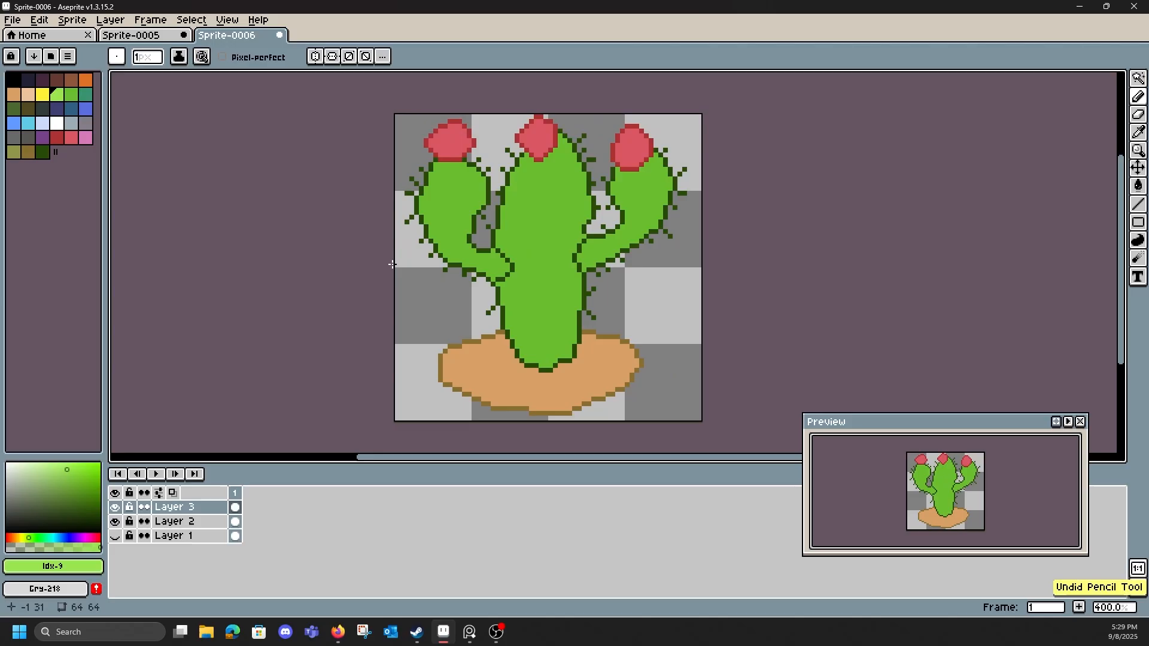
left_click_drag(532, 164, 535, 359)
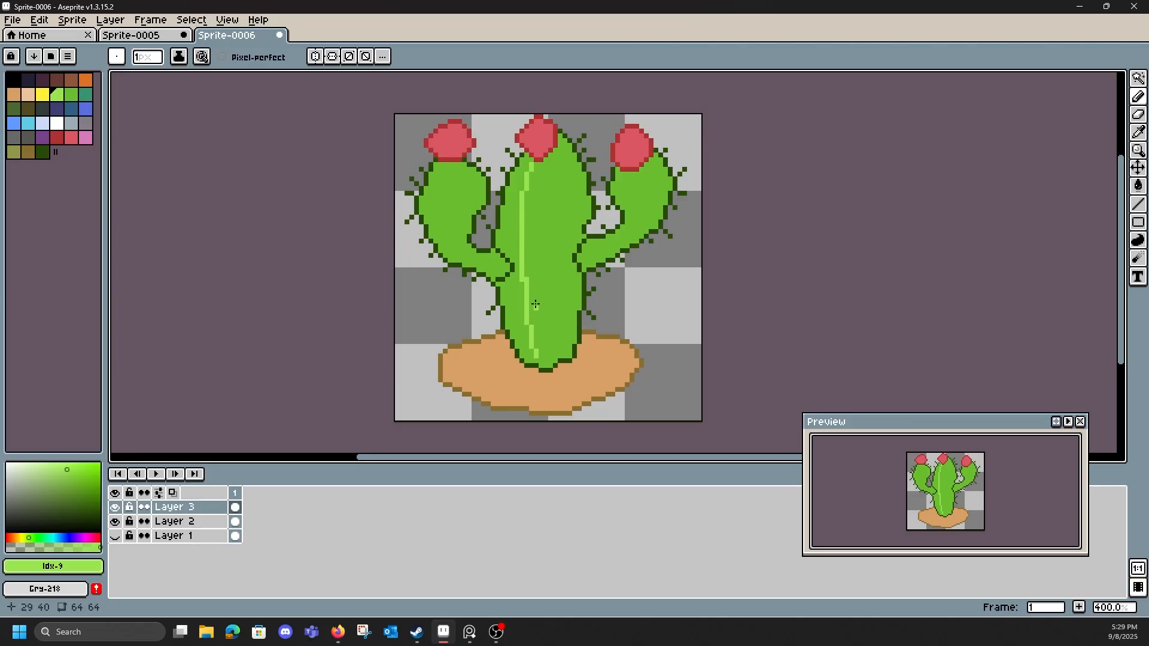
key("ctrl+z")
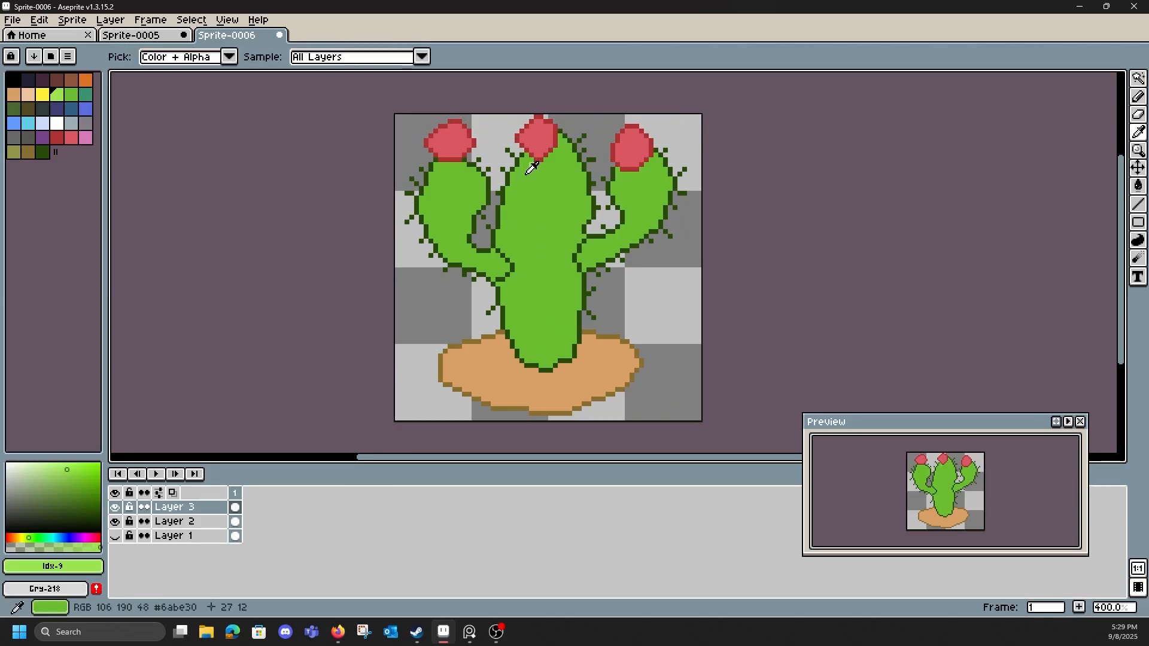
left_click_drag(531, 165, 525, 231)
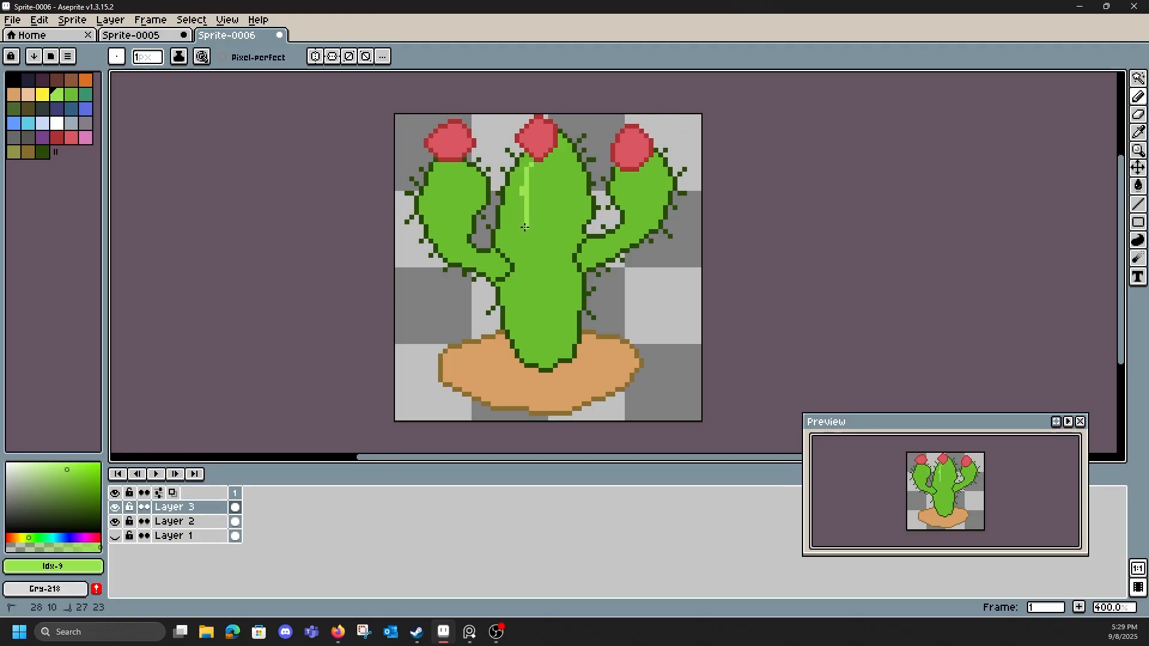
key("ctrl+z")
left_click_drag(531, 165, 522, 176)
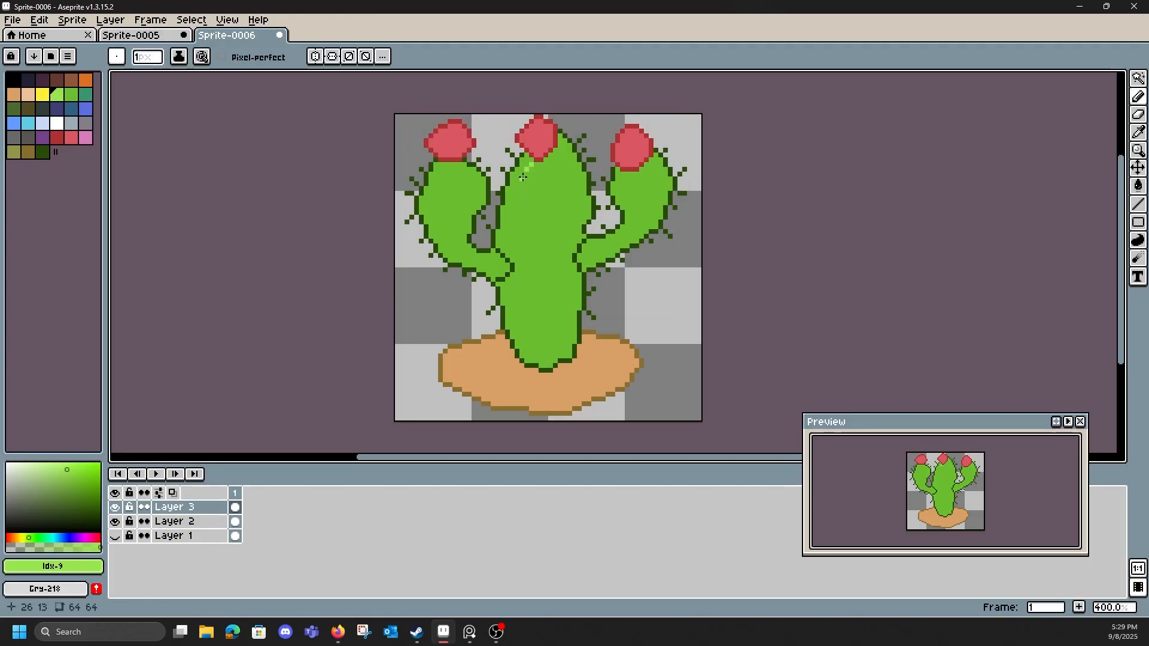
key("ctrl+z")
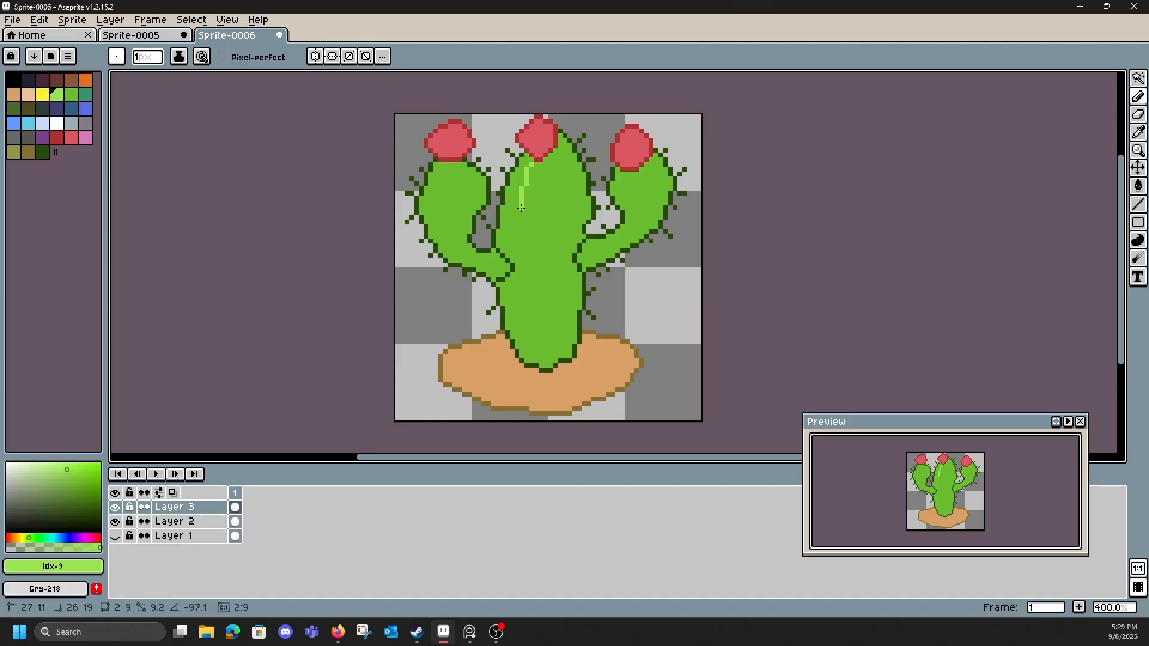
left_click(528, 278)
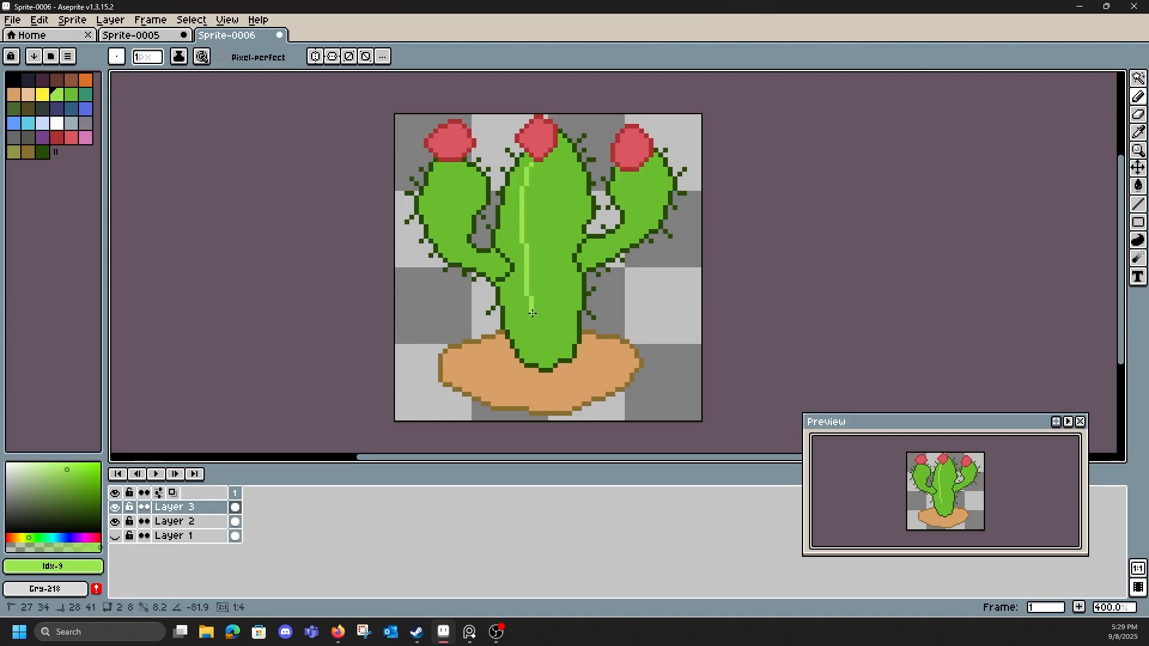
left_click(536, 362)
- Draw two more light green rib highlights down the trunk's middle and right side to its base, redoing the middle one until it curves inward
left_click_drag(548, 161, 555, 358)
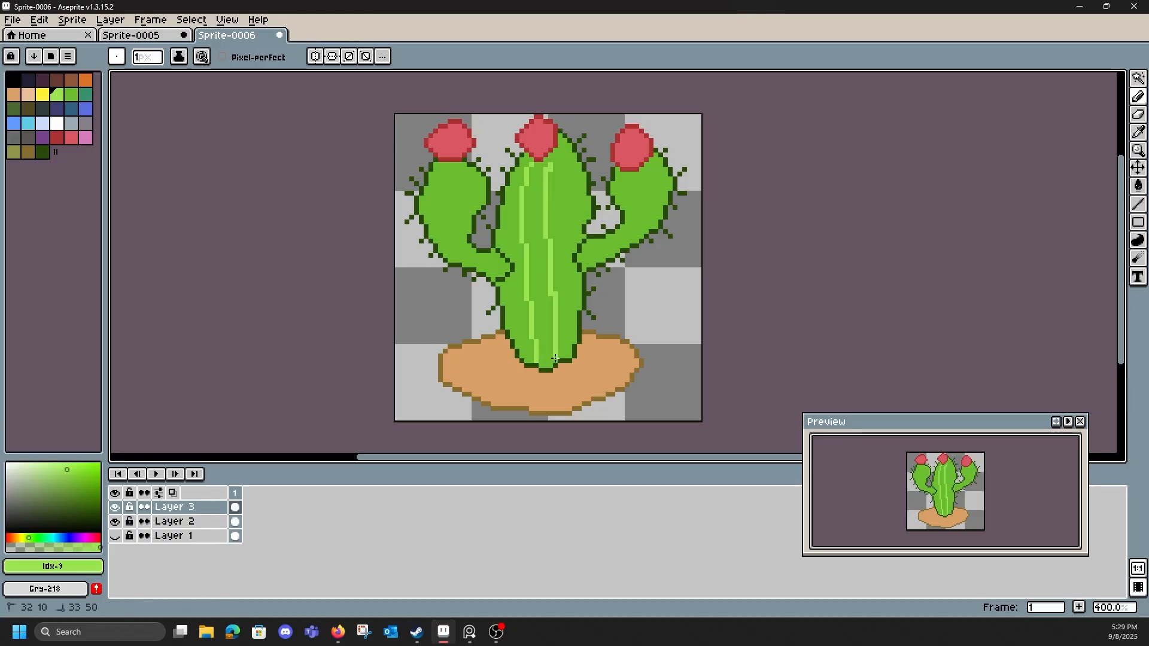
key("ctrl+z")
left_click_drag(545, 164, 543, 365)
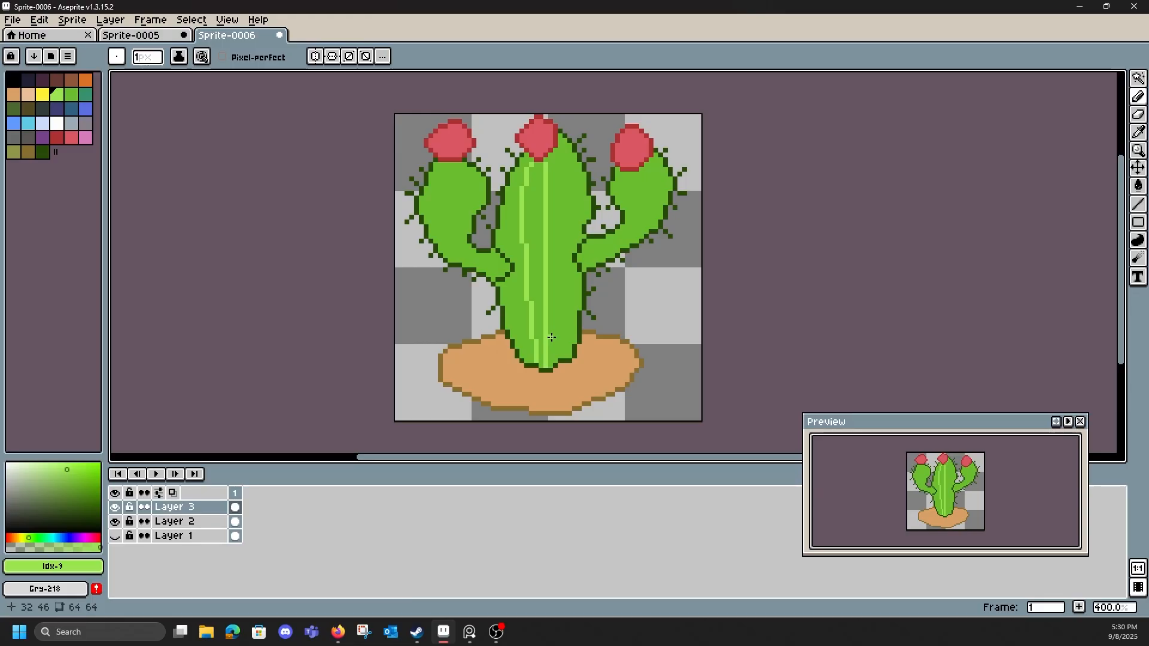
key("ctrl+z")
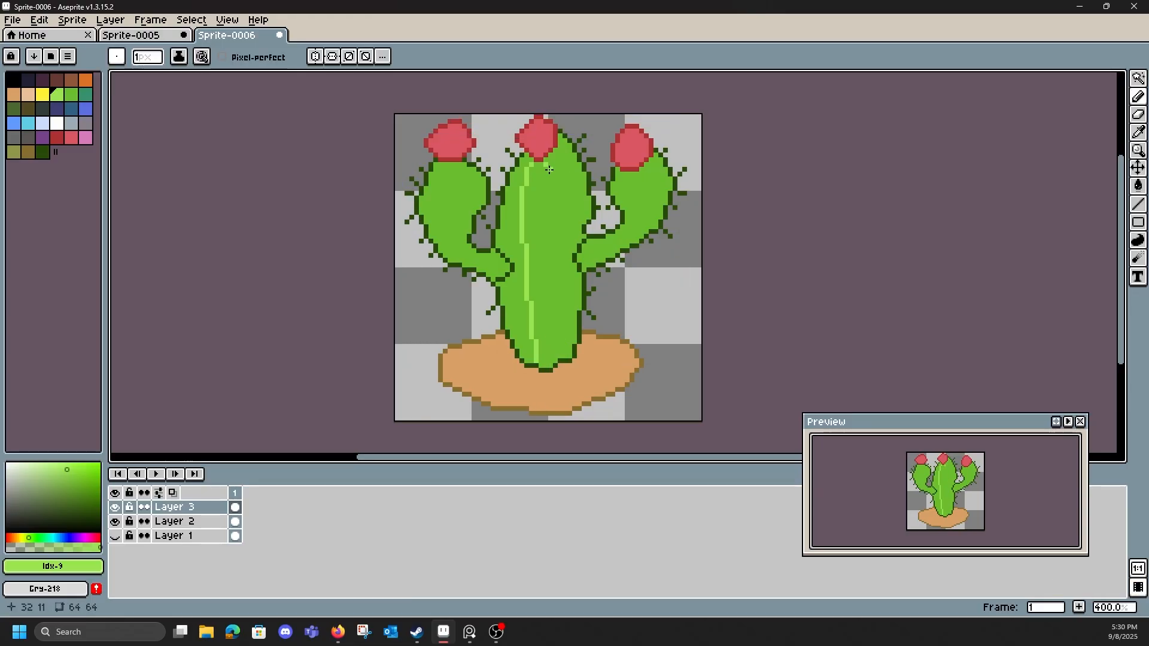
left_click_drag(550, 170, 546, 367)
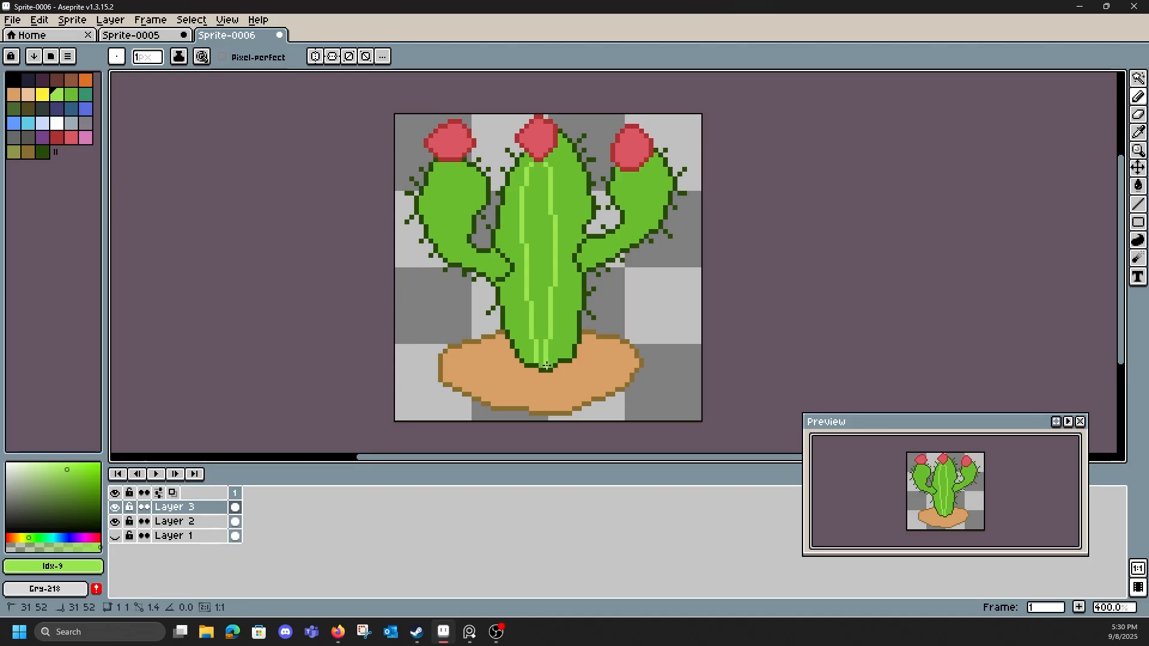
left_click_drag(560, 145, 560, 357)
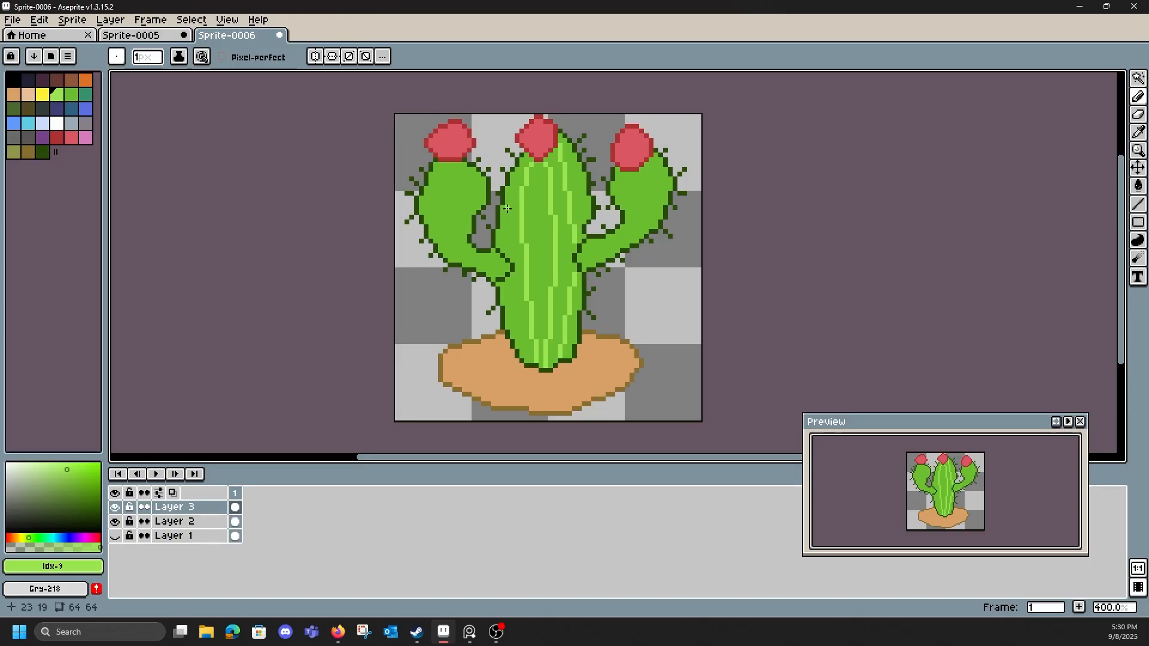
- Draw a light green (palette index 9) rib highlight from the right arm's base up its inner side to the flower, undoing the first trial
key("ctrl")
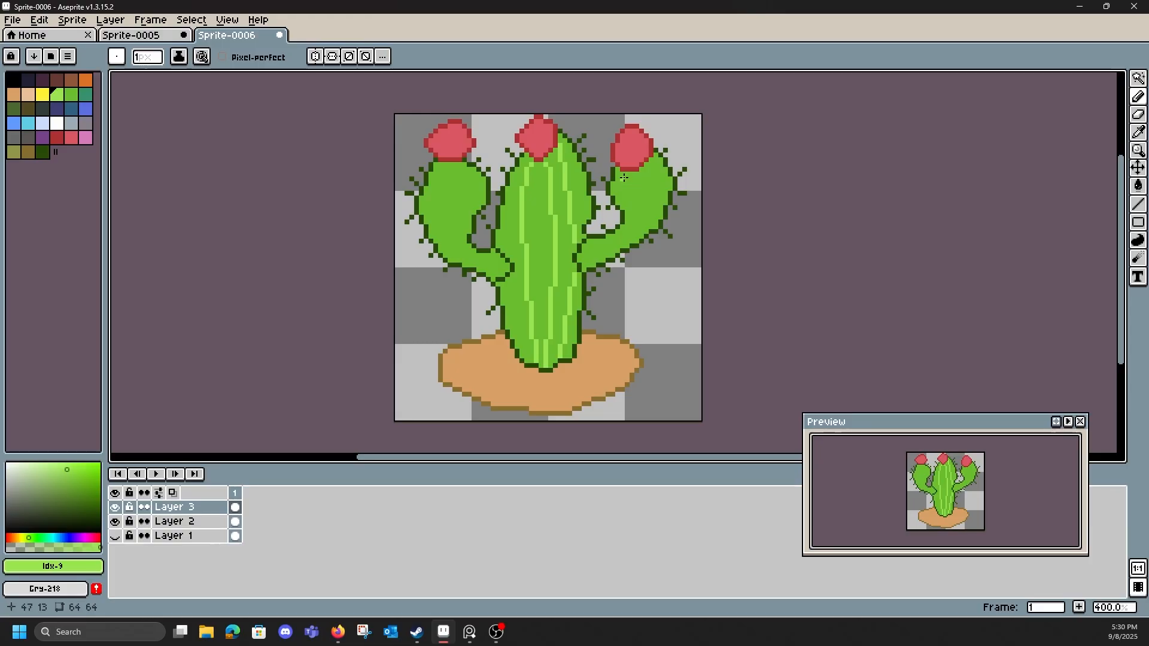
left_click_drag(586, 252, 627, 182)
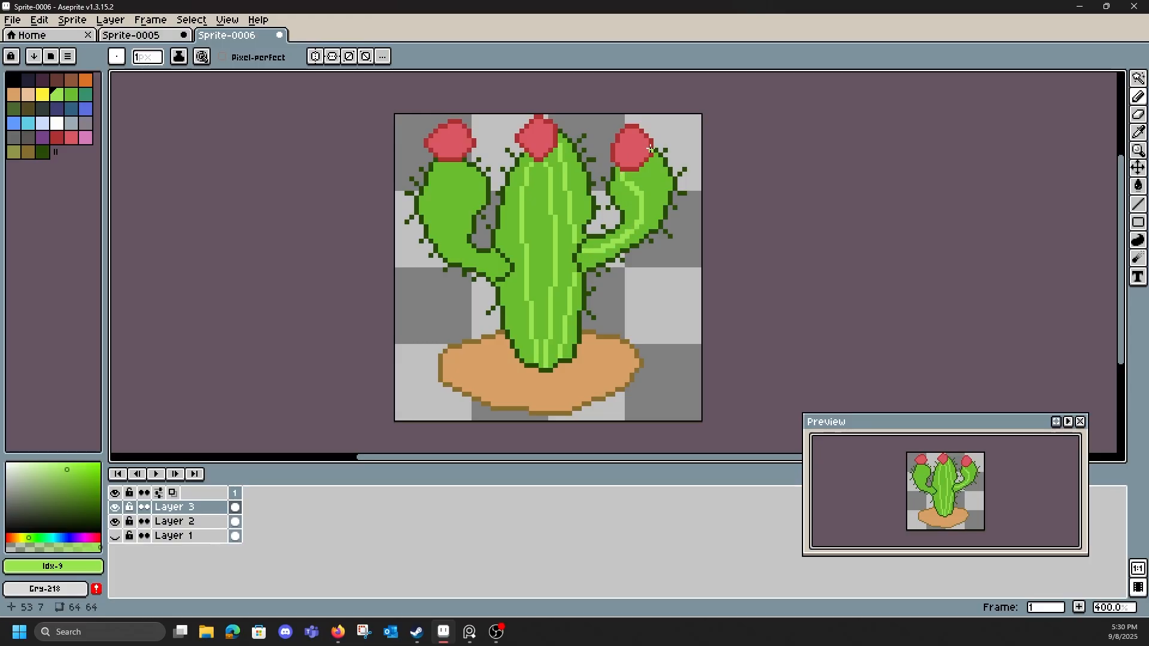
key("ctrl+z")
mouse_move(588, 251)
left_mouse_down()
mouse_move(636, 226)
mouse_move(624, 171)
left_mouse_up()
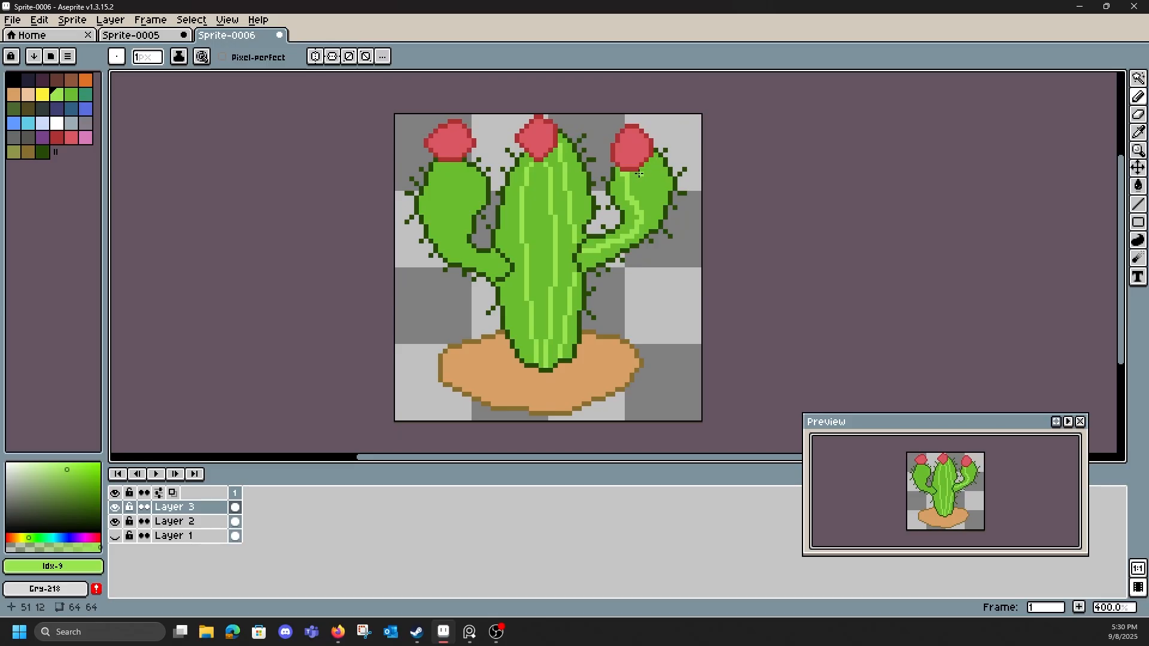
key("e")
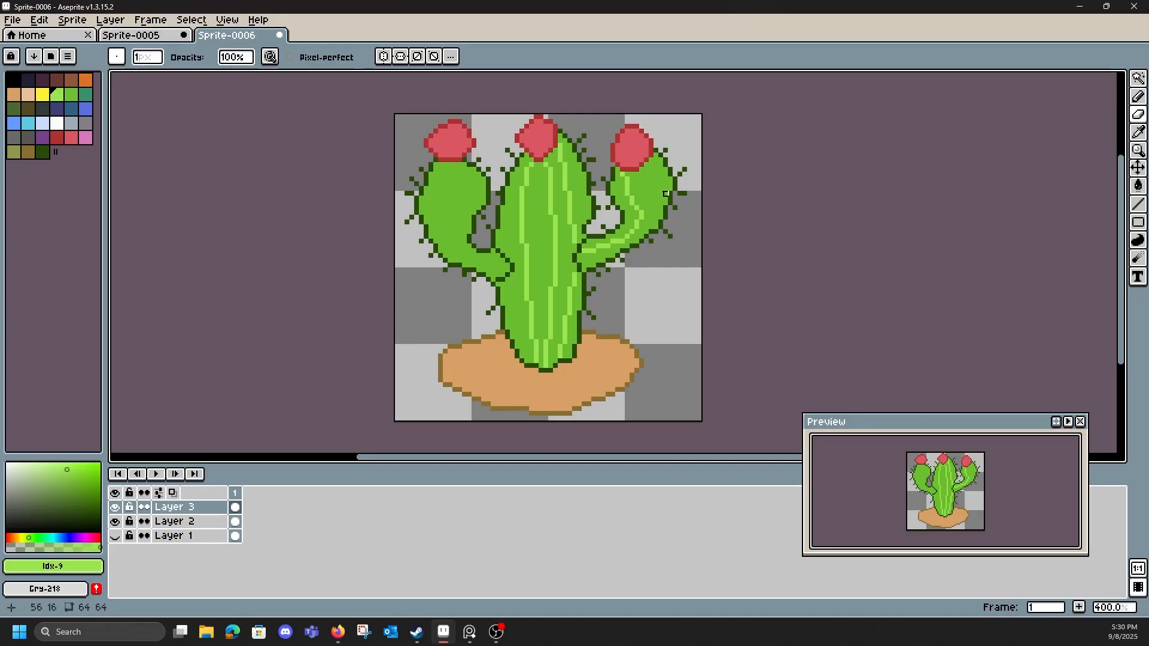
- Draw a short light green rib highlight down the right arm's outer half below the flower, undoing longer trial strokes and trimming its end
key("e")
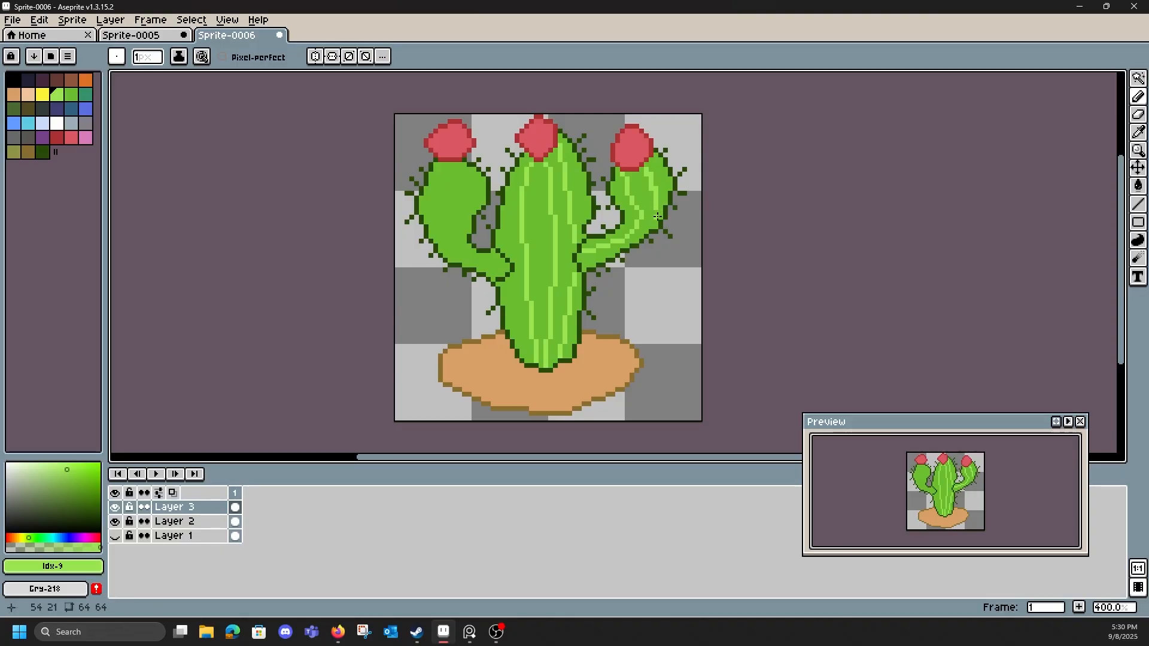
key("ctrl+z")
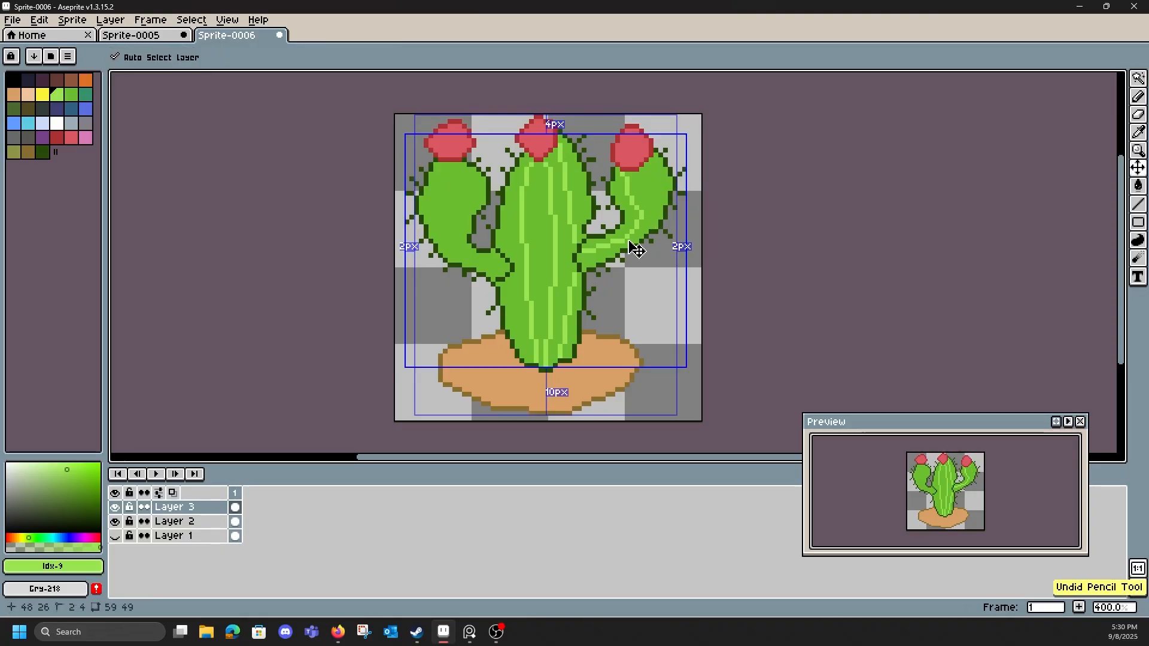
left_click_drag(634, 246, 653, 167)
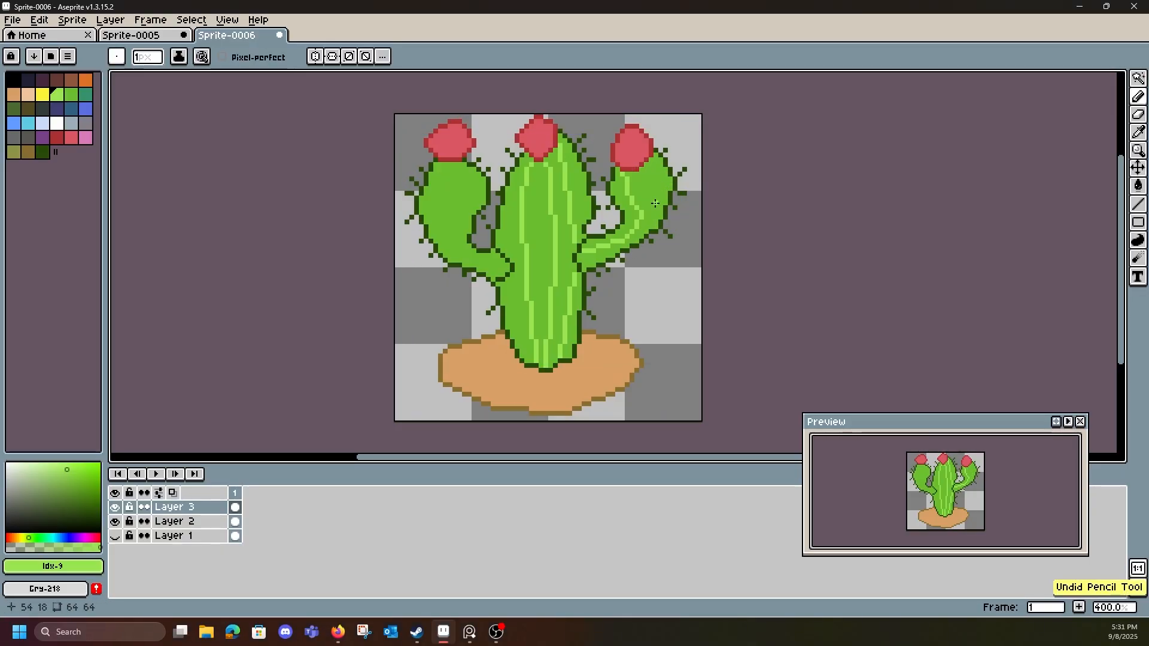
key("ctrl")
key("ctrl+z")
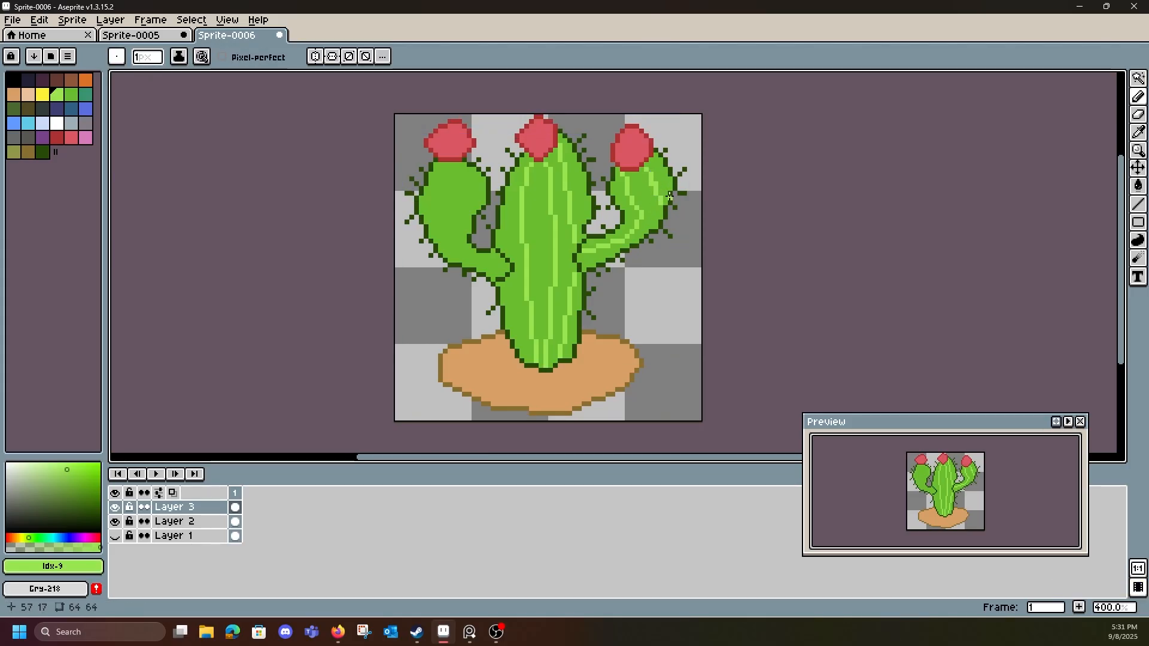
key("e")
left_click(660, 199)
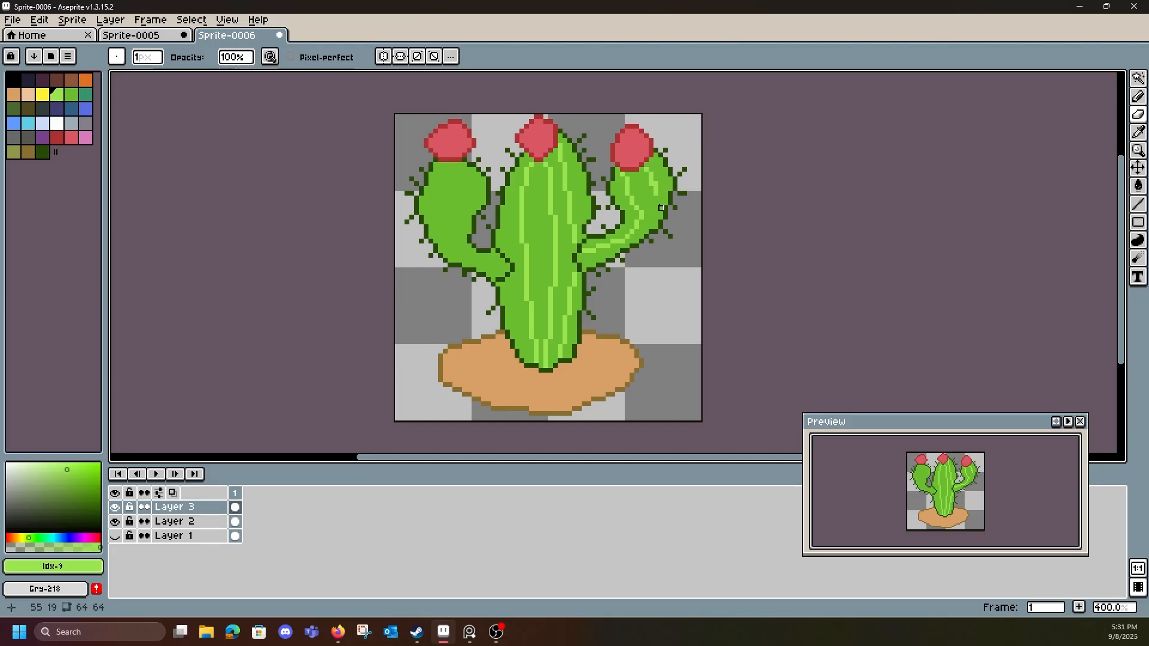
key("ctrl+z")
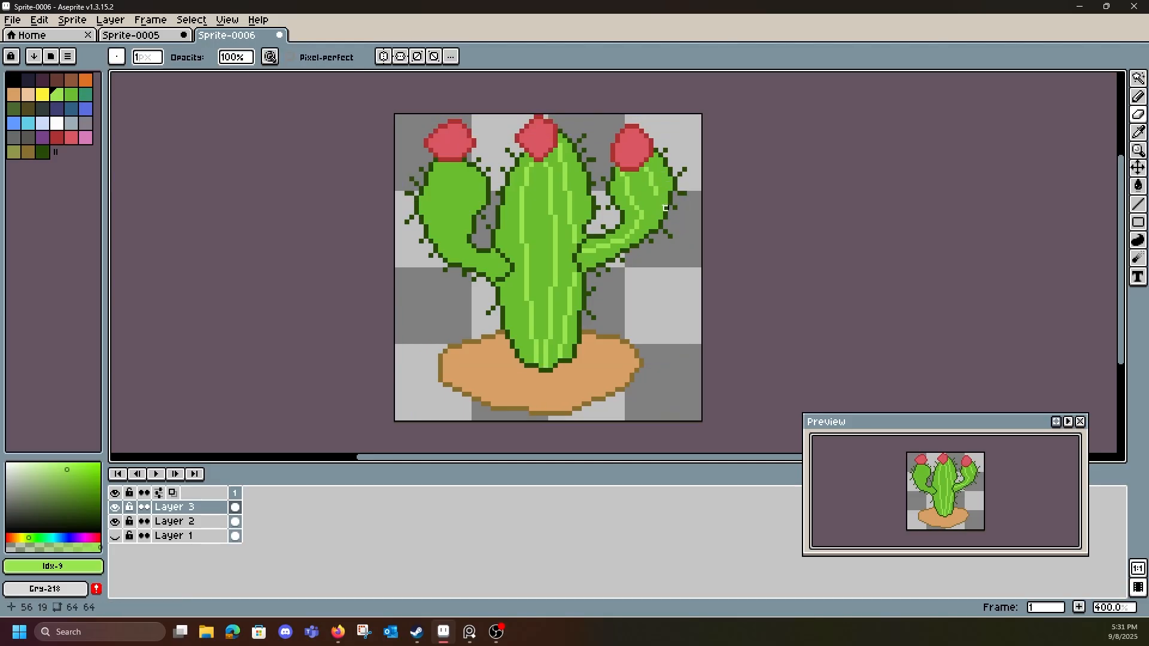
- Draw two light green rib highlights on the left arm, a long one curving into the trunk and a shorter inner one, erasing stray pixels
key("b")
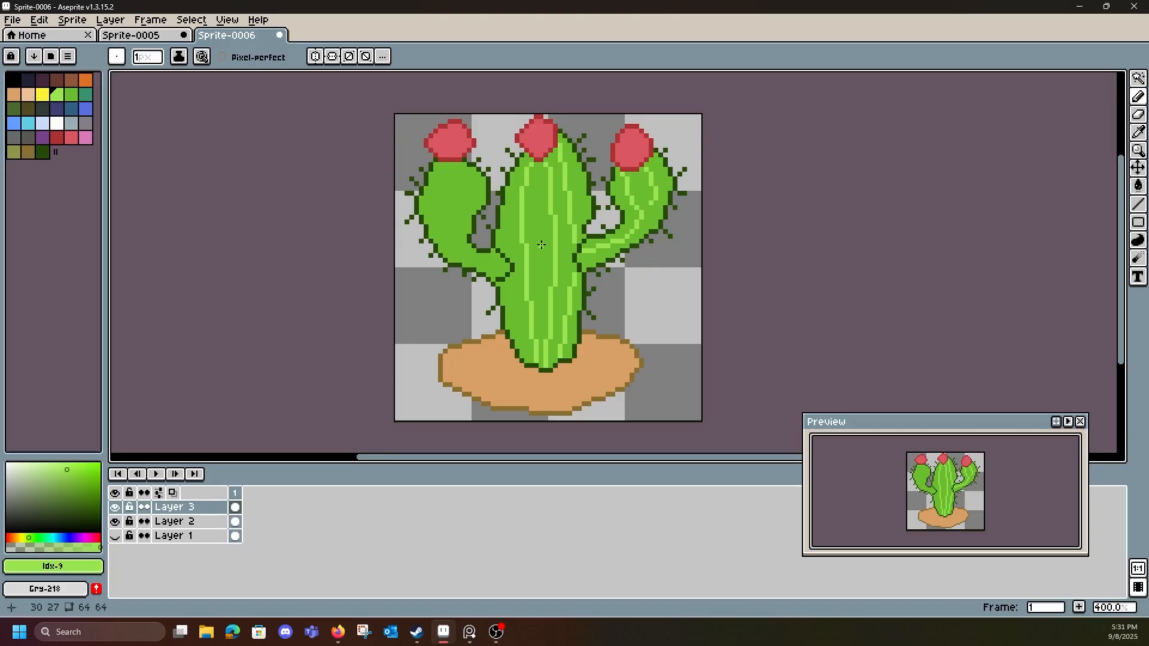
mouse_move(446, 169)
left_mouse_down()
mouse_move(440, 239)
mouse_move(473, 265)
mouse_move(502, 249)
mouse_move(491, 268)
mouse_move(439, 231)
mouse_move(446, 168)
mouse_move(461, 167)
mouse_move(448, 165)
mouse_move(464, 167)
mouse_move(459, 221)
left_mouse_up()
key("ctrl+z")
key("e")
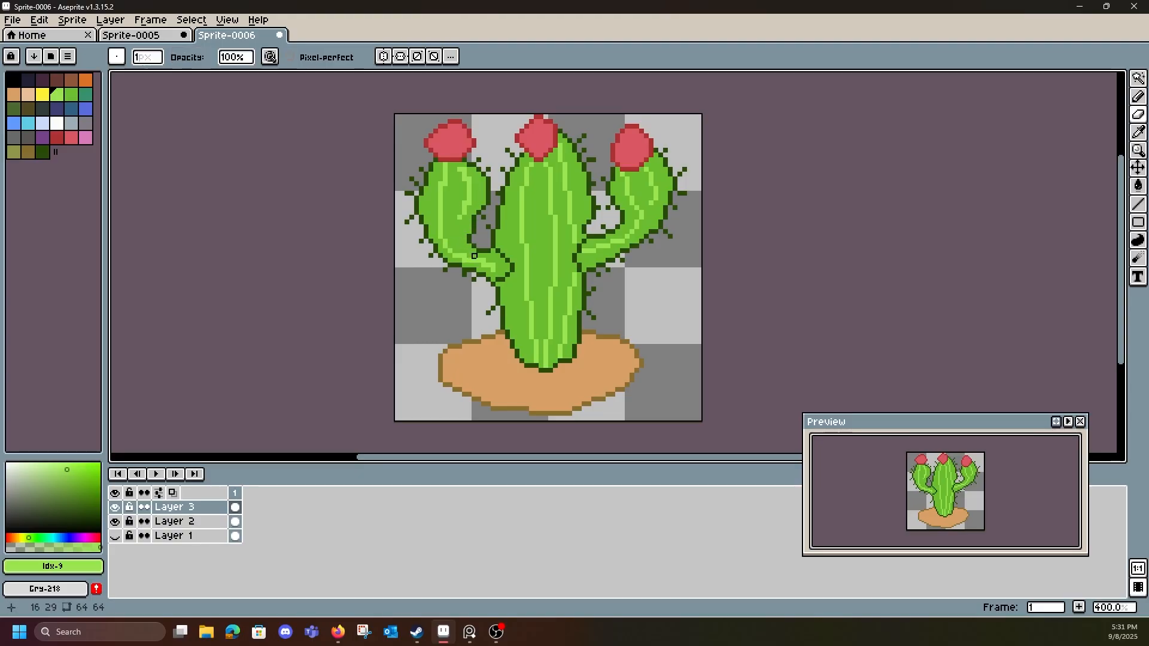
key("ctrl+z")
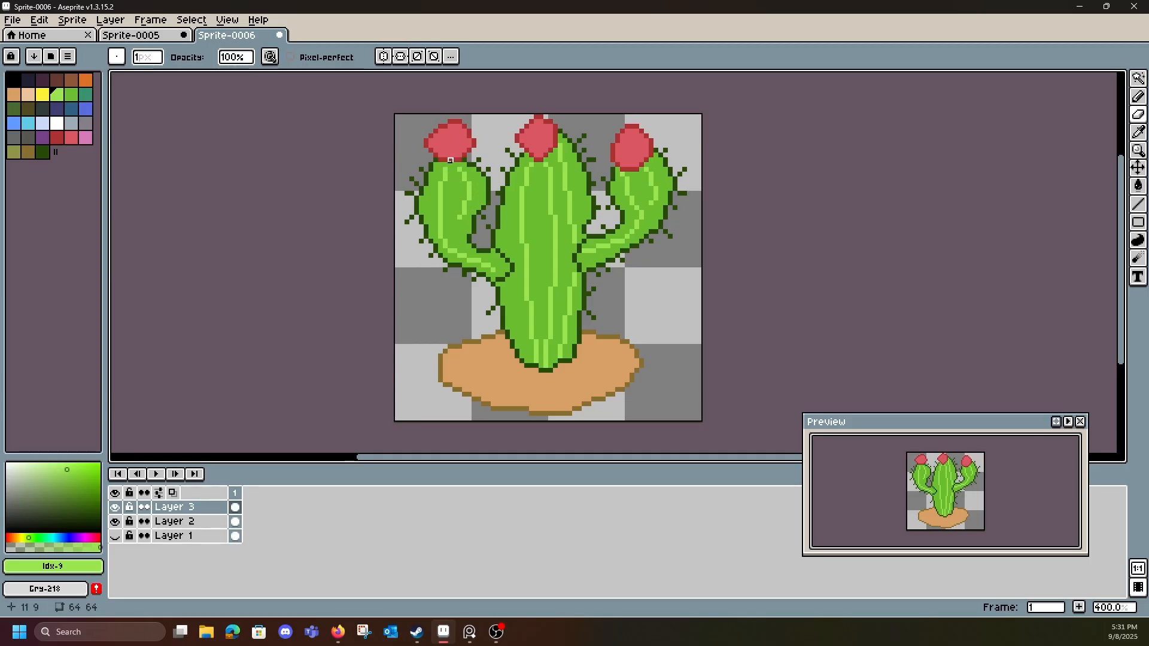
key("b")
left_click_drag(435, 198, 436, 214)
key("e")
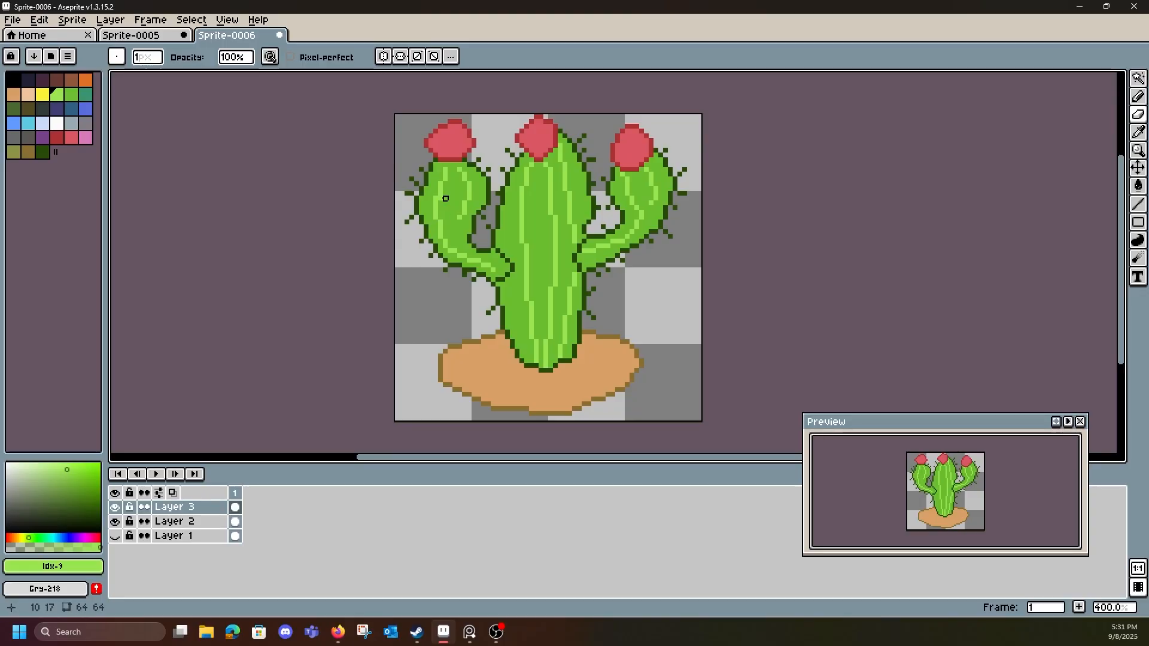
key("b")
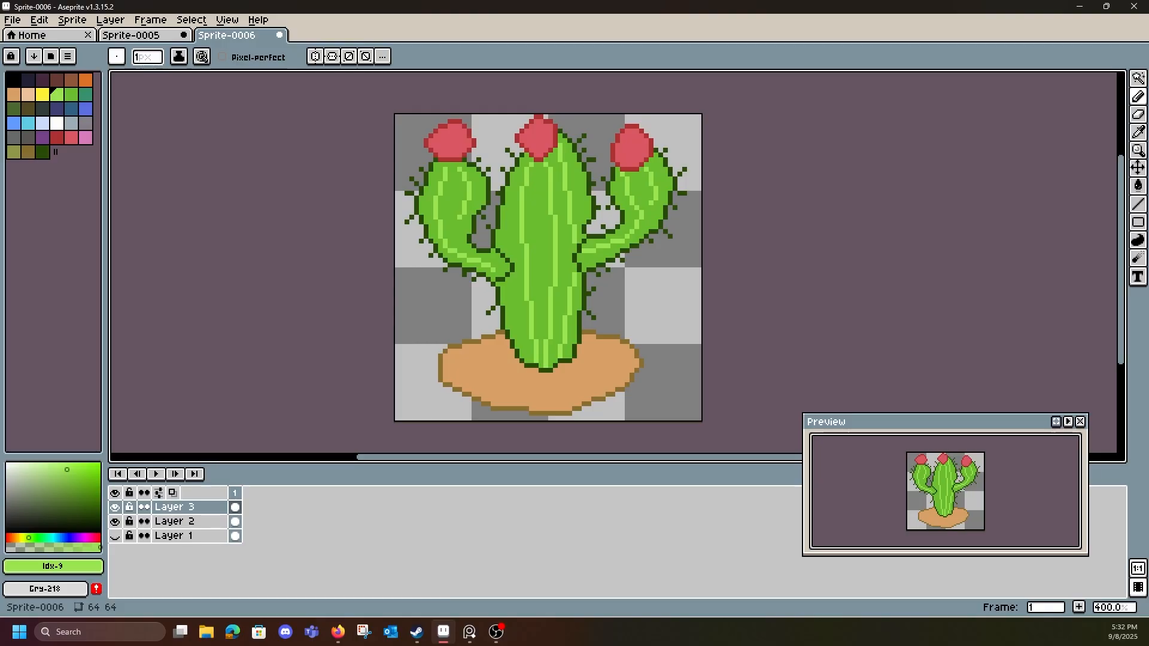
- Switch to Firefox, examine the dithering, dithered-gradient and sphere-shading reference images, and minimise the browser
left_click(338, 632)
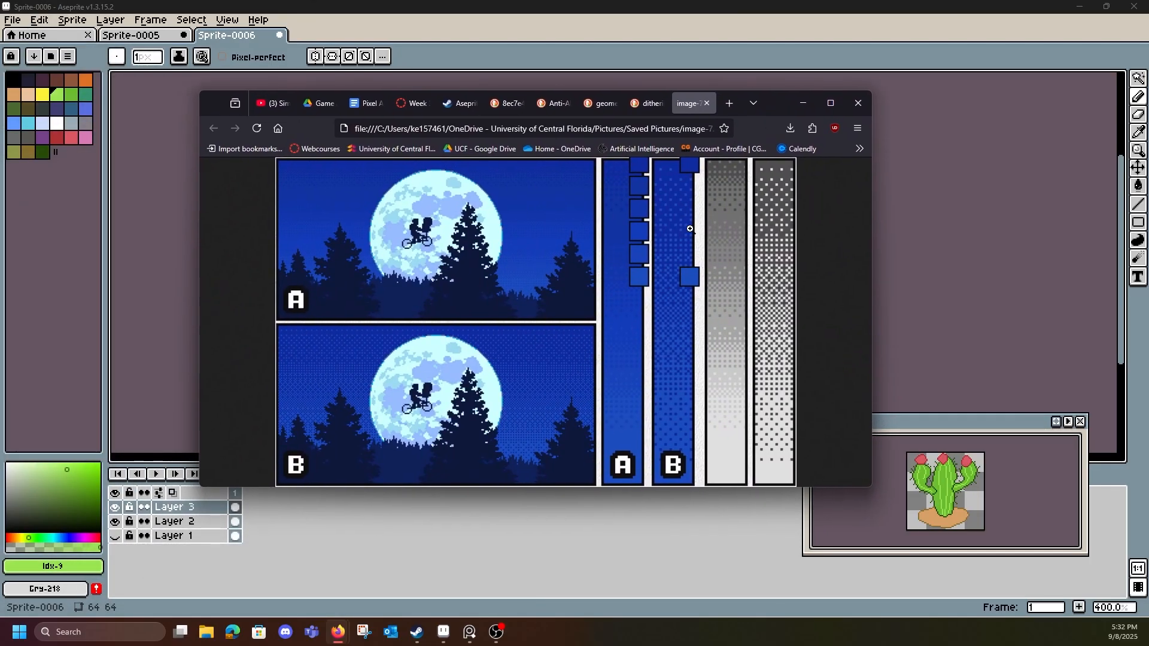
left_click(830, 103)
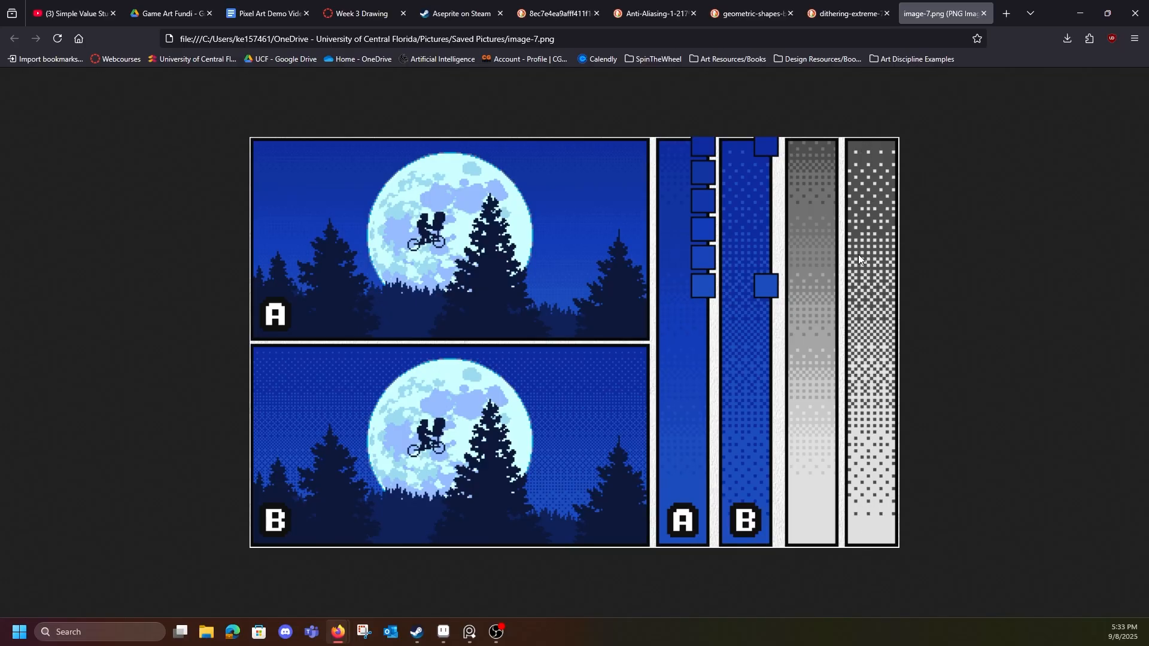
left_click(757, 13)
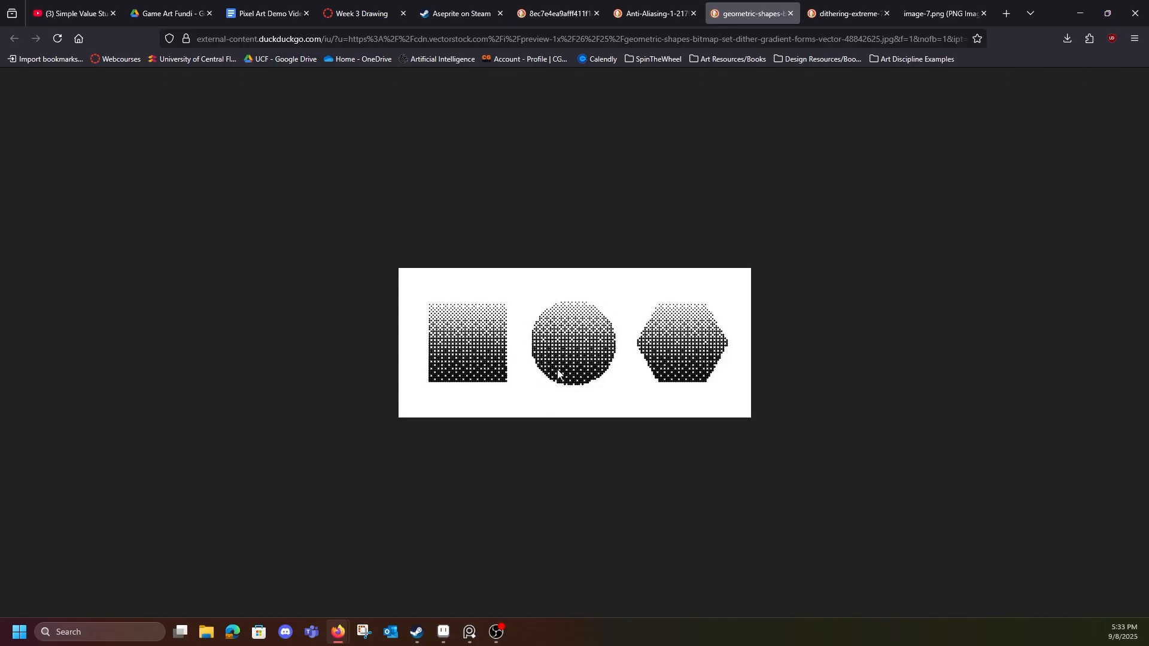
left_click(564, 5)
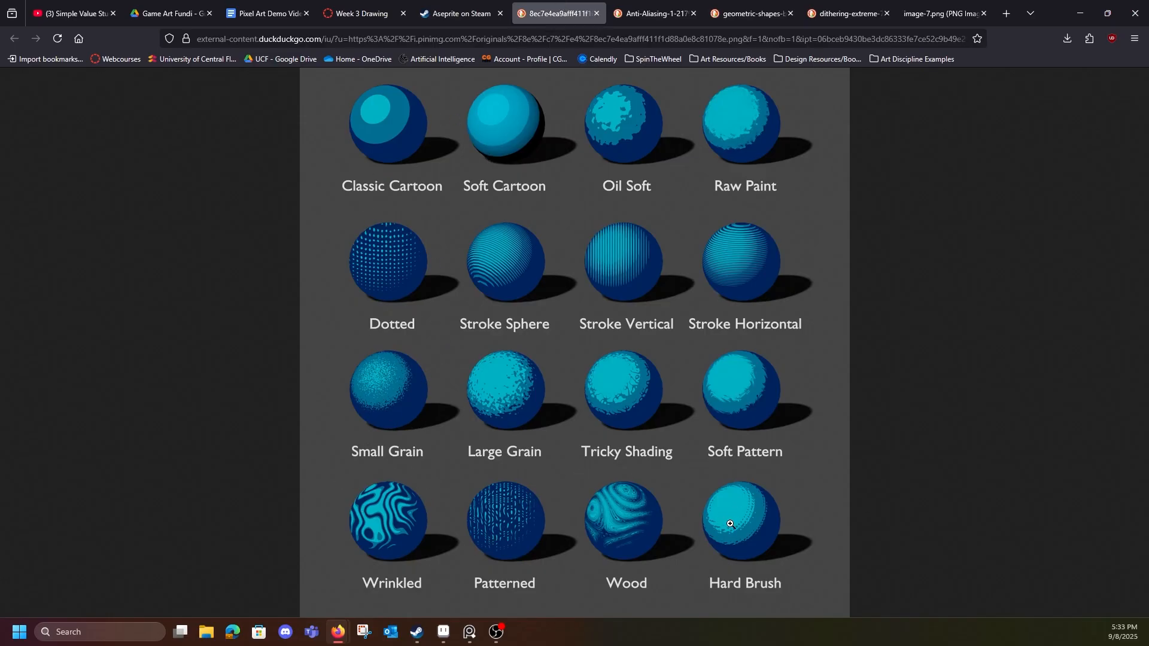
left_click(771, 7)
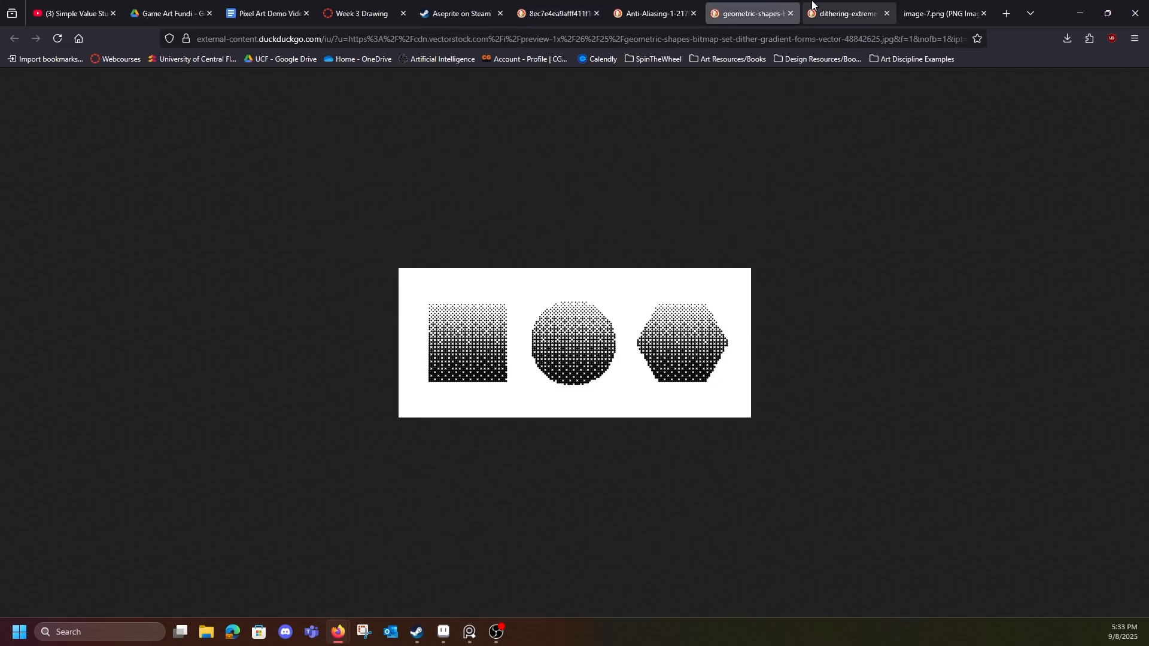
left_click(832, 2)
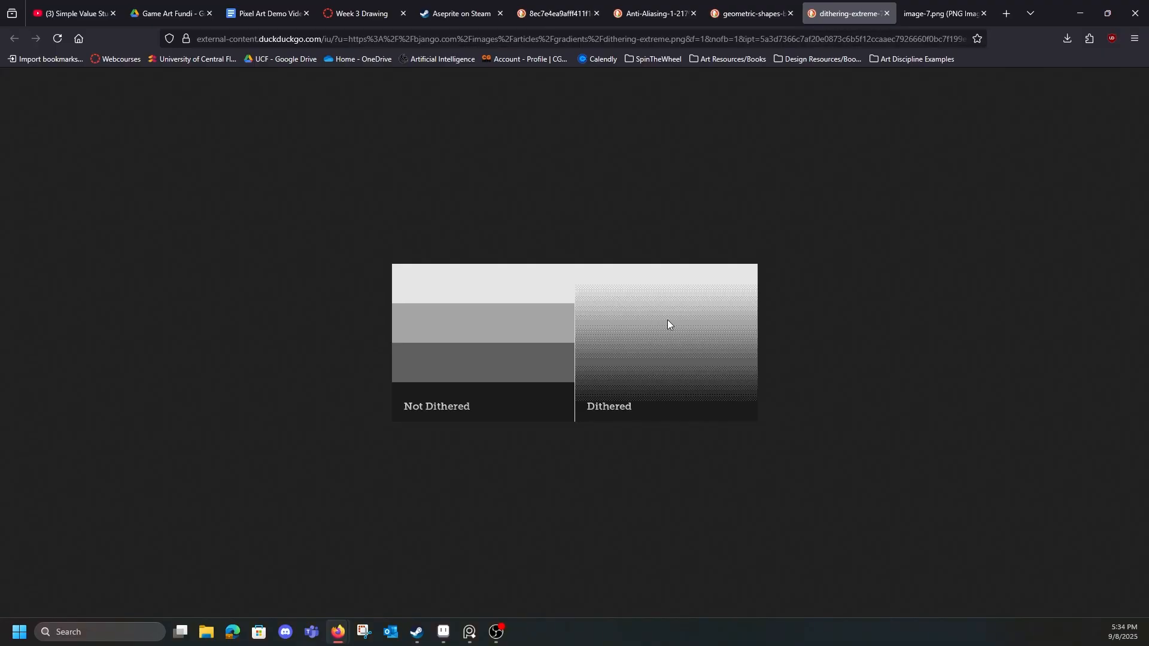
left_click(1080, 13)
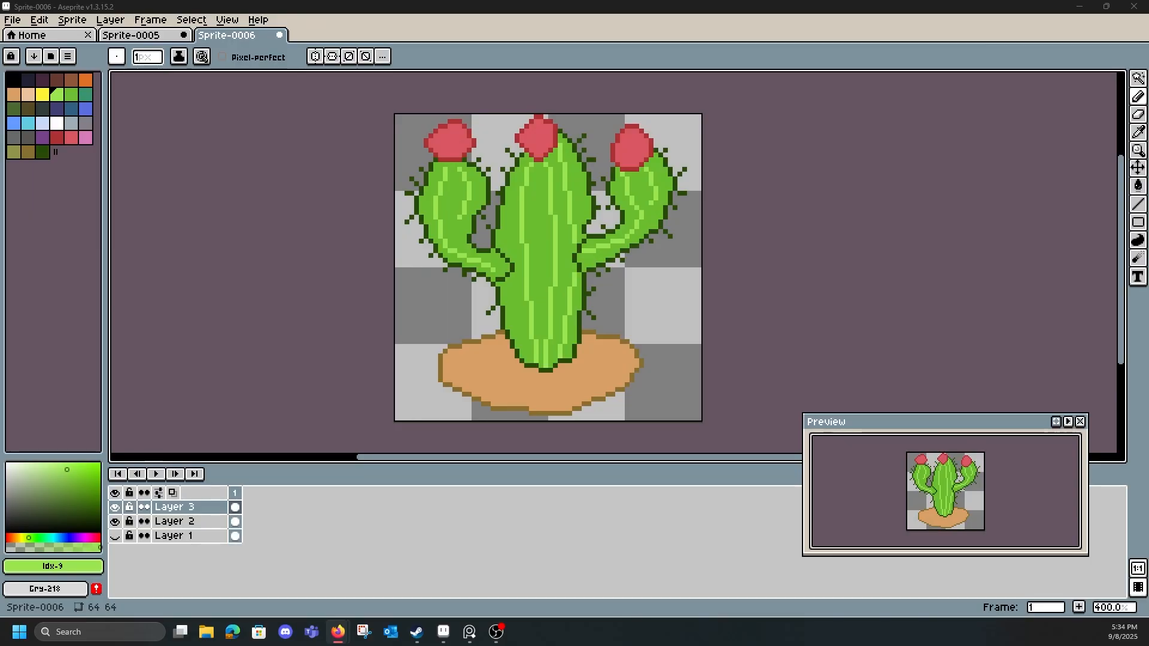
- Pencil dark red (palette index 27) shading along the lower edge of the left arm's flower, undoing trial strokes
left_click(288, 34)
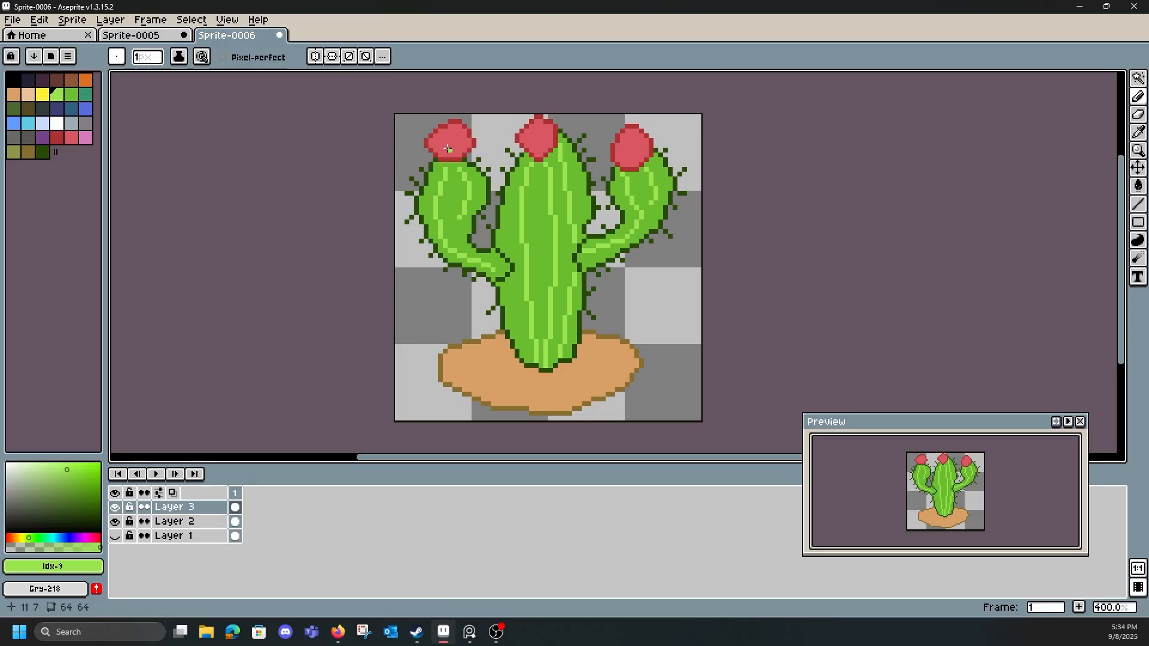
left_click(57, 137)
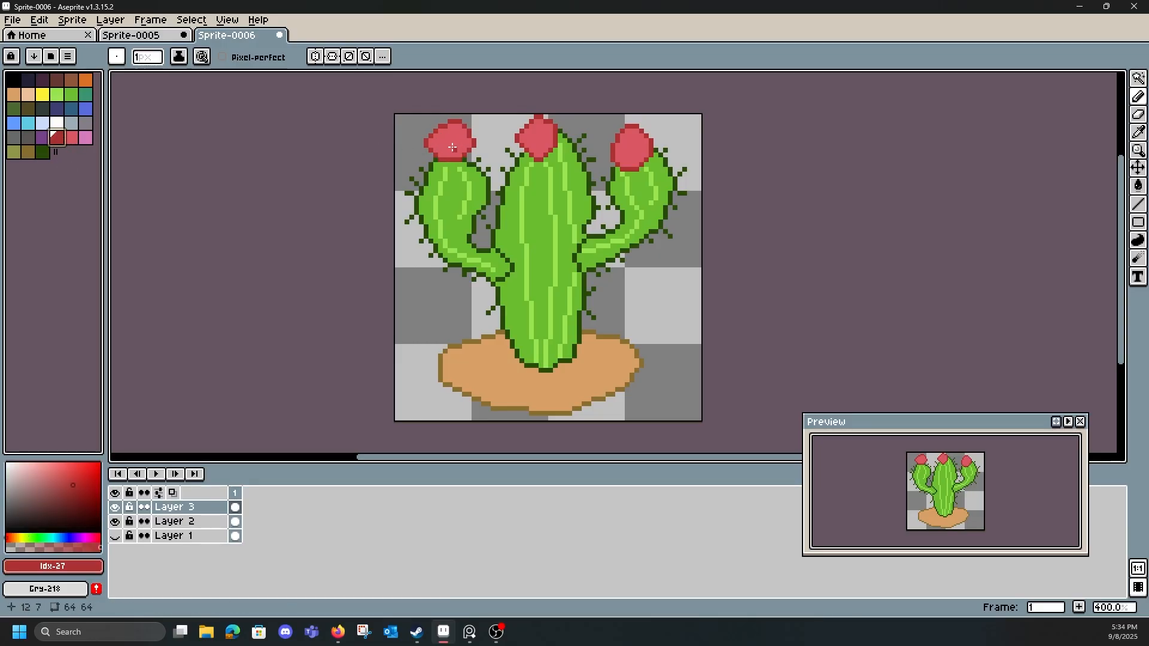
left_click_drag(447, 142, 467, 129)
key("ctrl+z")
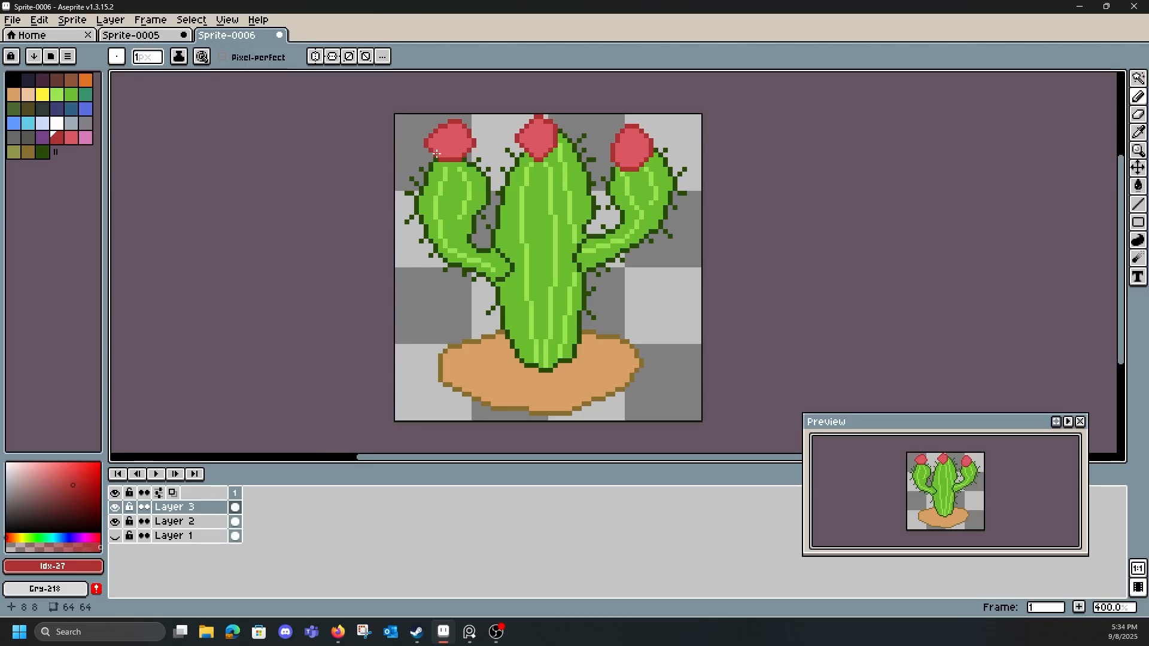
key("ctrl+z")
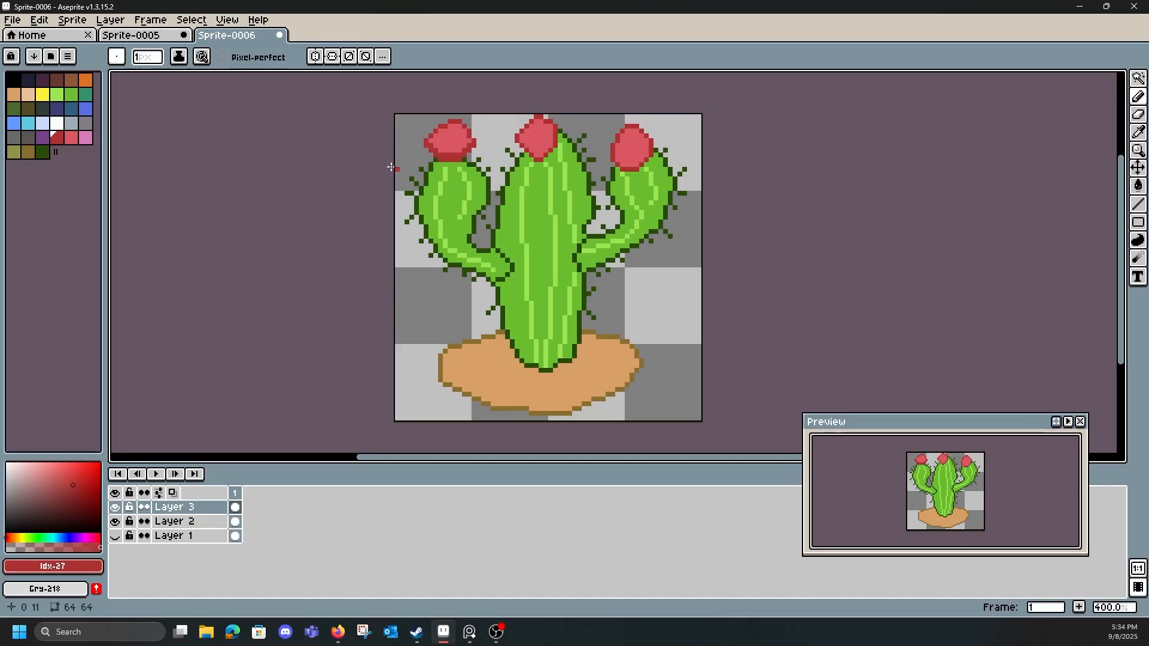
- Mix a mid red (#c64753) from palette index 28 and add it to the palette
left_click(58, 137)
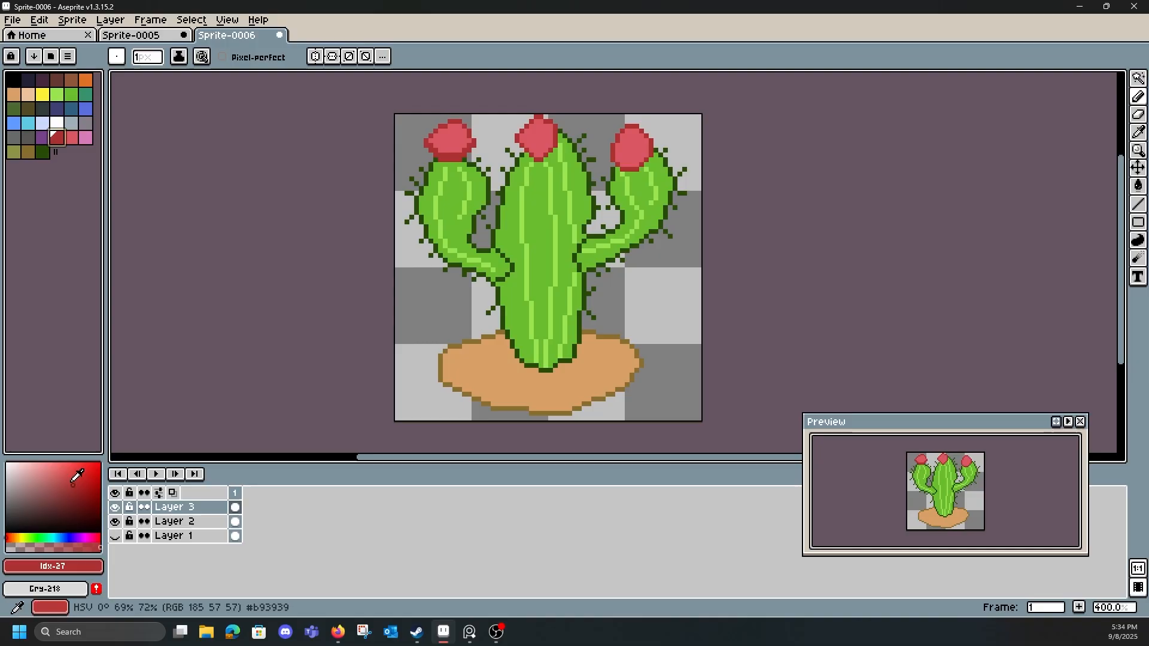
left_click(74, 138)
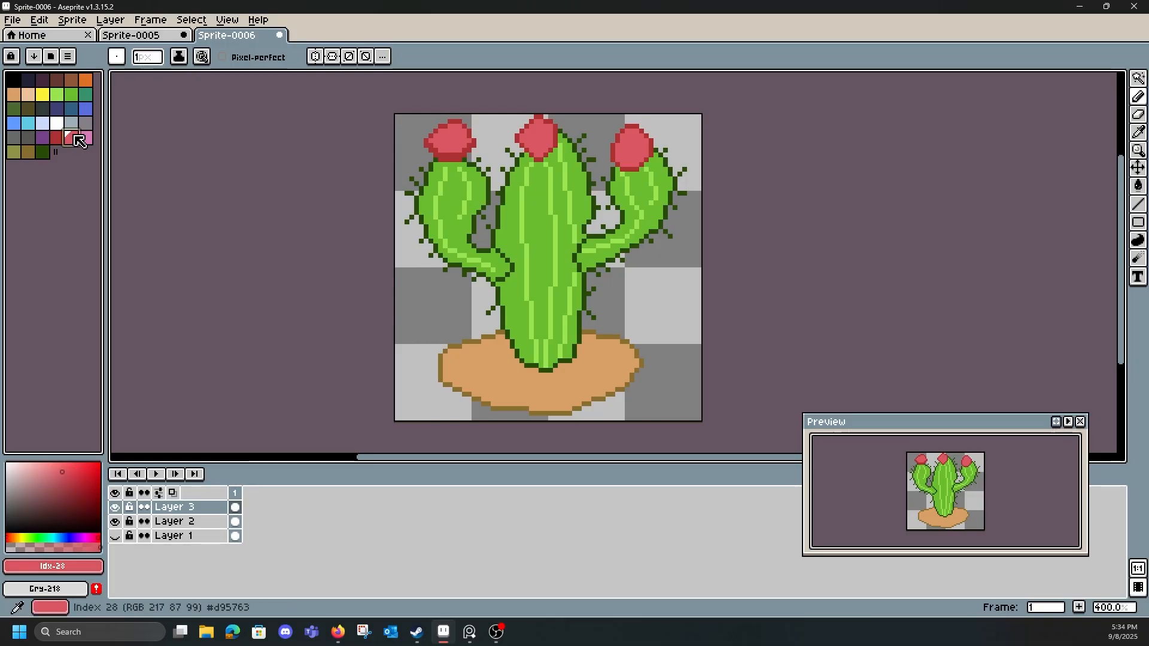
left_click(65, 478)
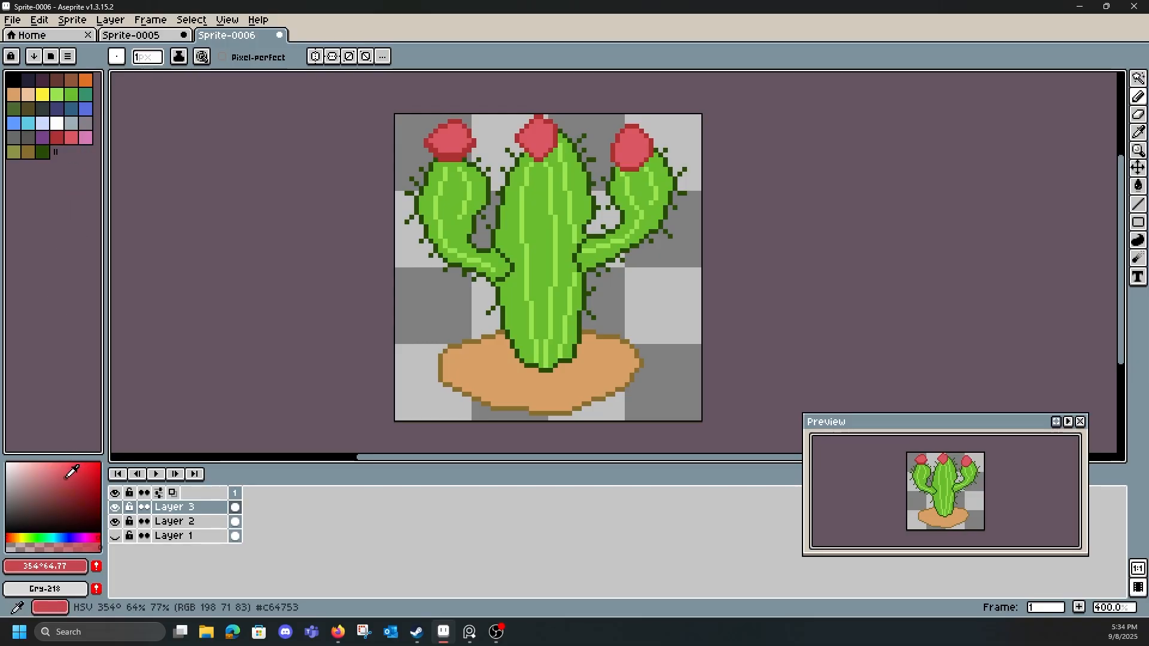
left_click(96, 566)
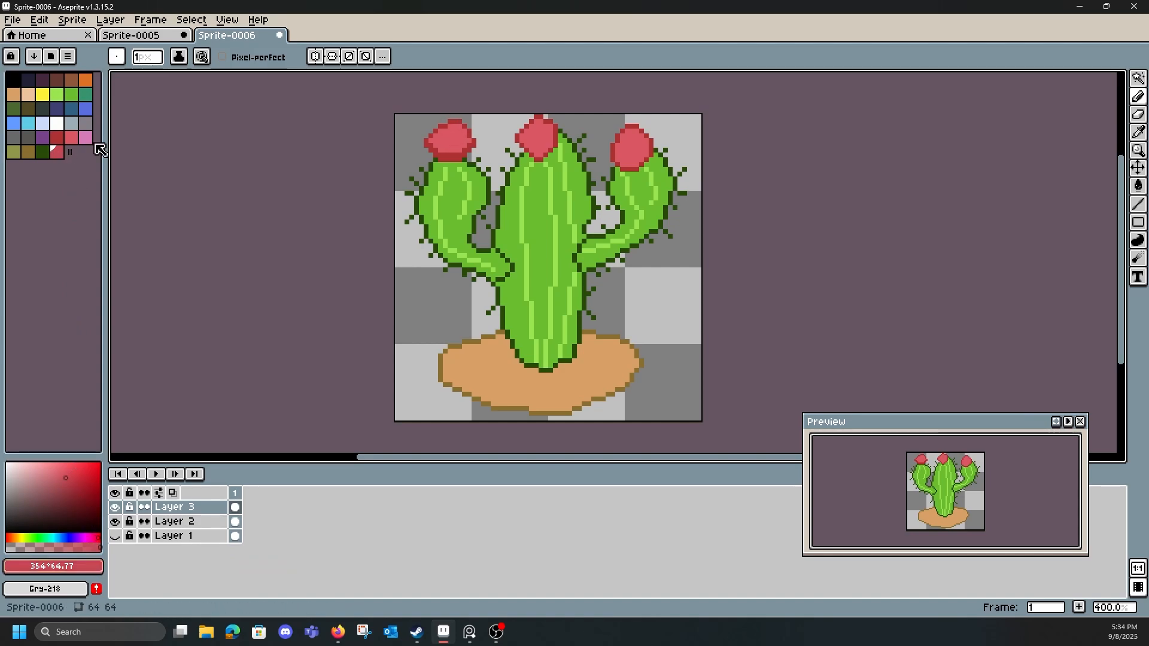
- Paint a mid red shading band just above the dark red base of the left flower, undoing the first stroke
left_click_drag(440, 140, 454, 146)
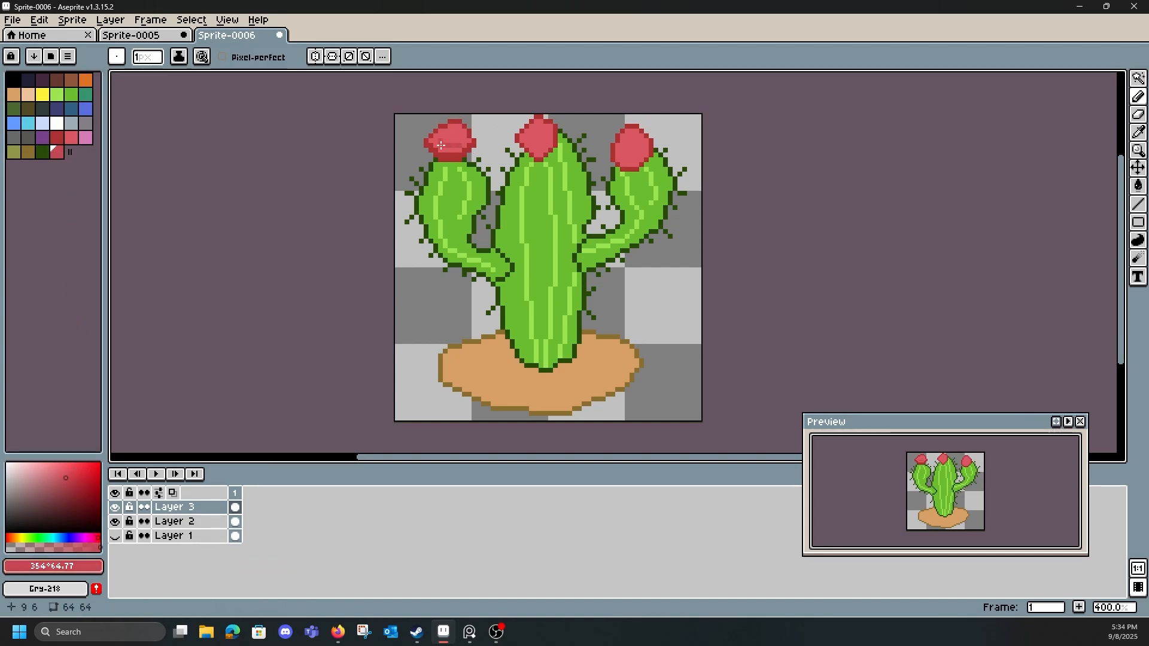
key("ctrl+z")
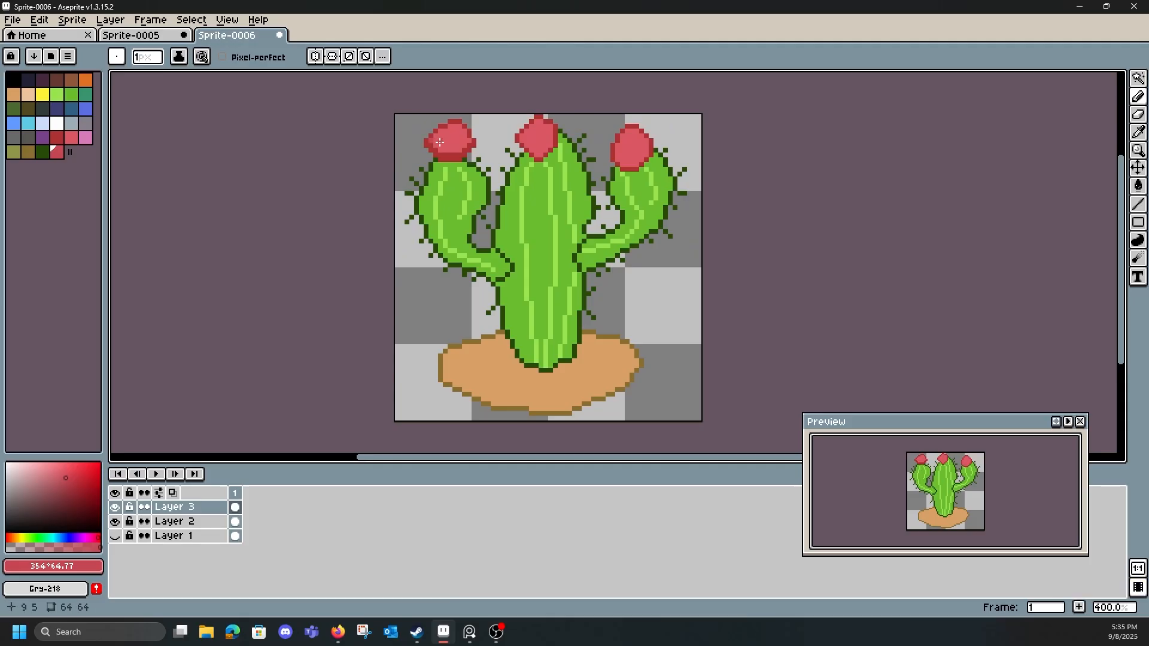
left_click(440, 150)
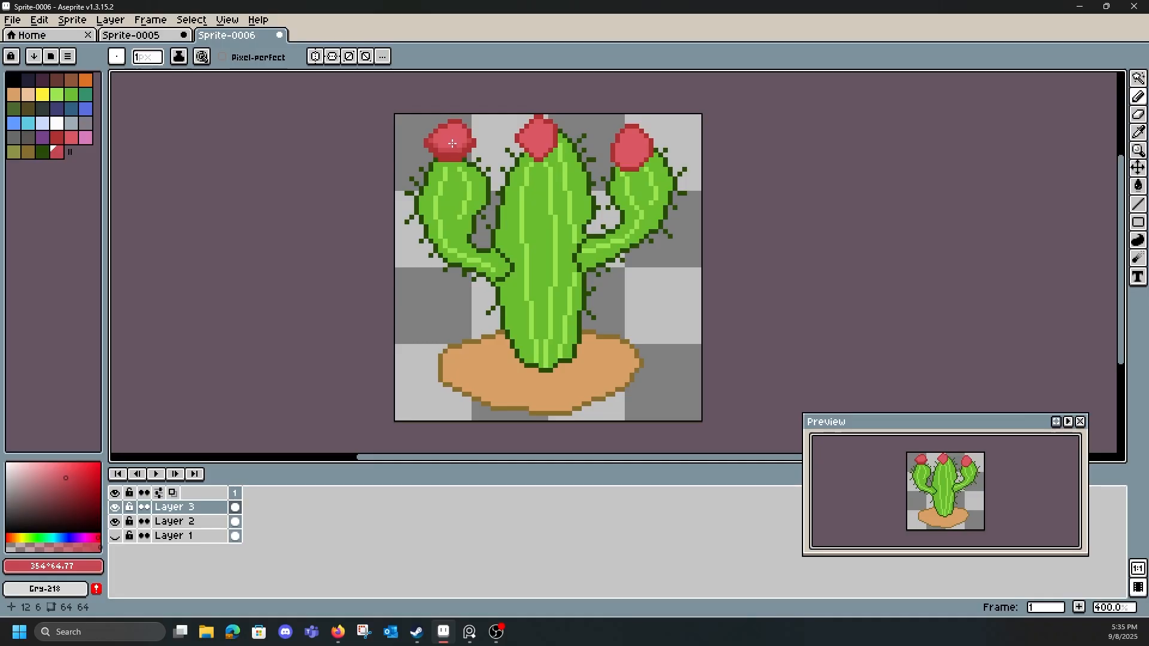
- Mix a light pink (#f67884), add it to the palette, and pencil highlights along the upper edge of the left arm's flower
left_click(55, 465)
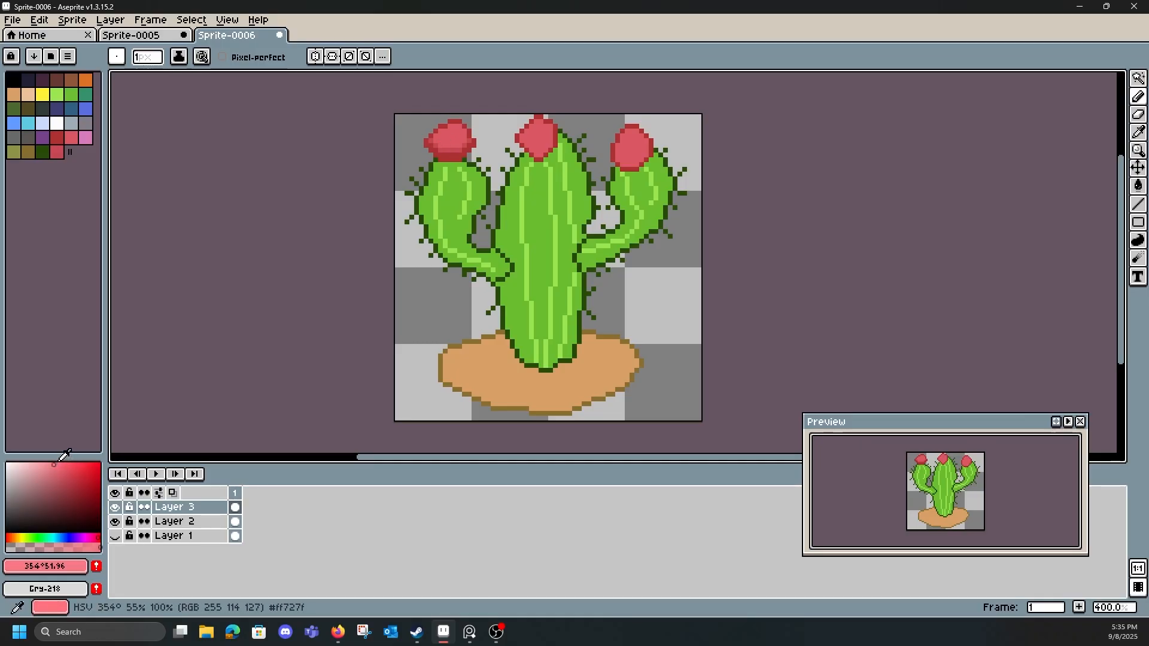
left_click(96, 566)
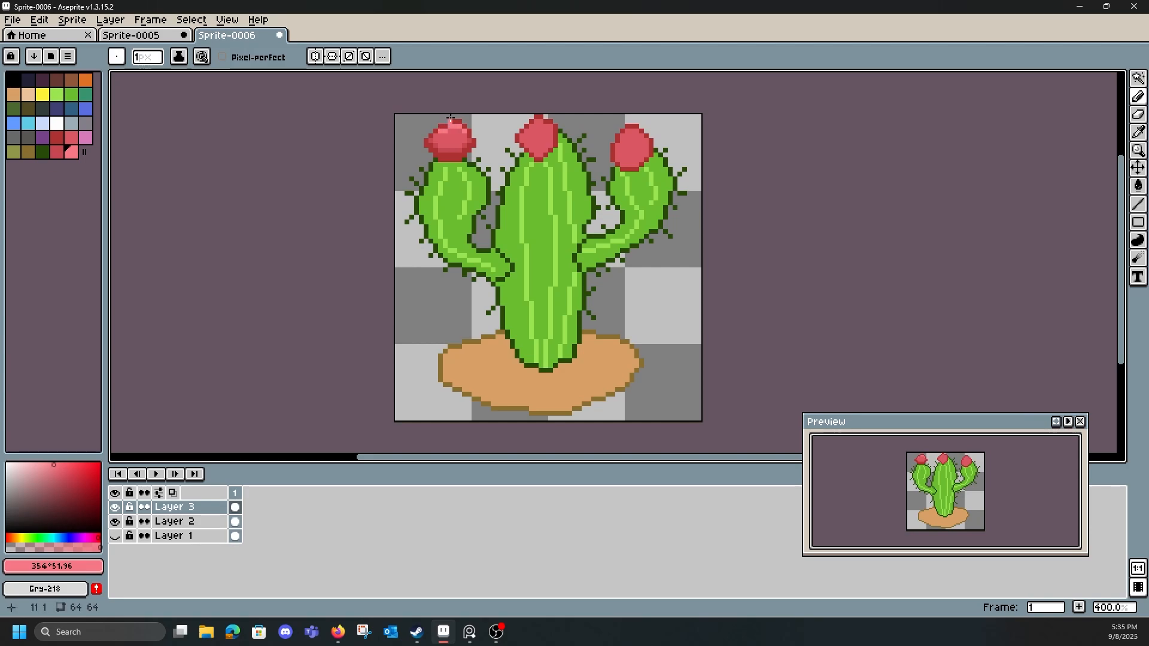
key("ctrl+z")
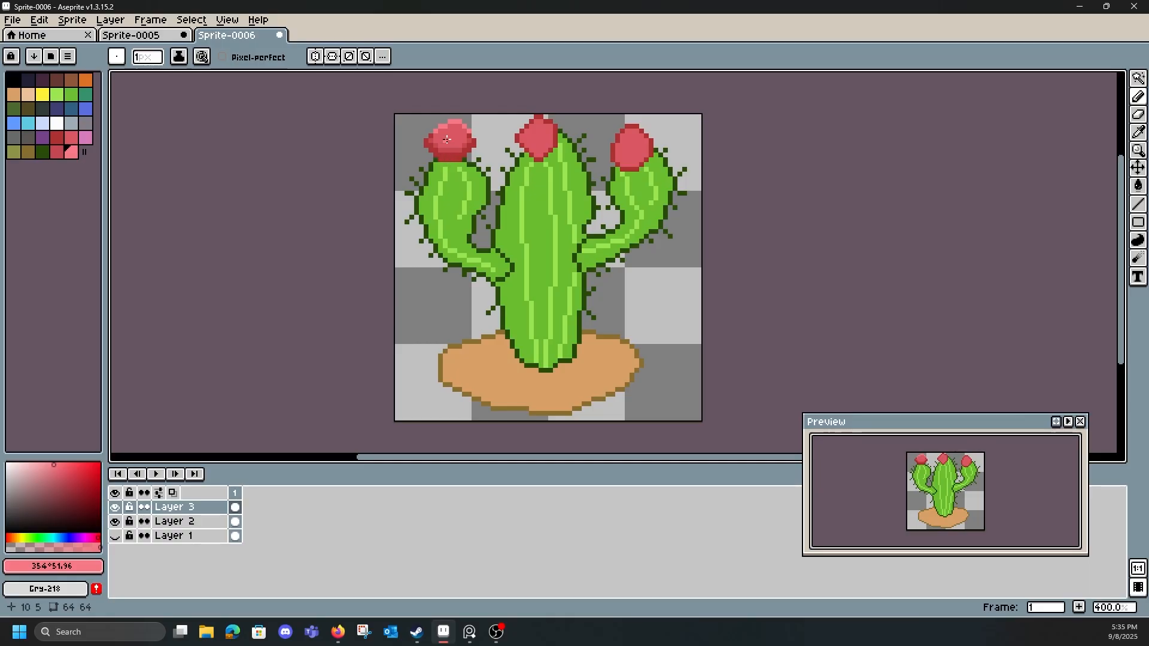
- Pencil two yellow (palette index 8) accent pixels on the left flower's top edge, undoing the trial marks elsewhere on the flower
left_click(57, 123)
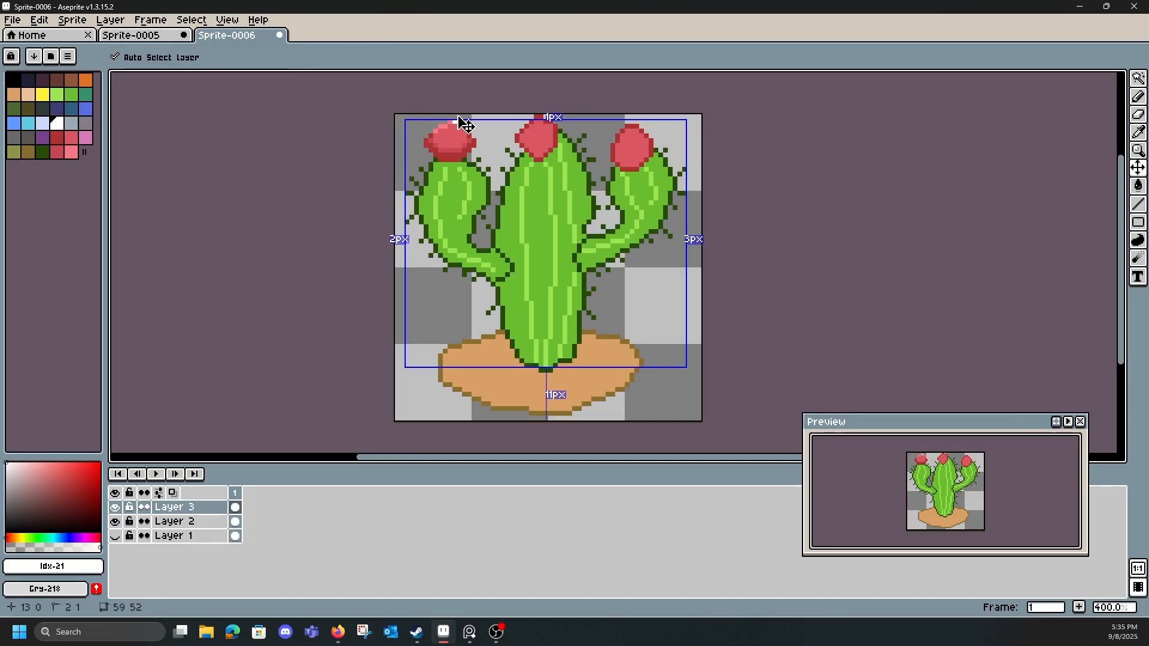
left_click(42, 95)
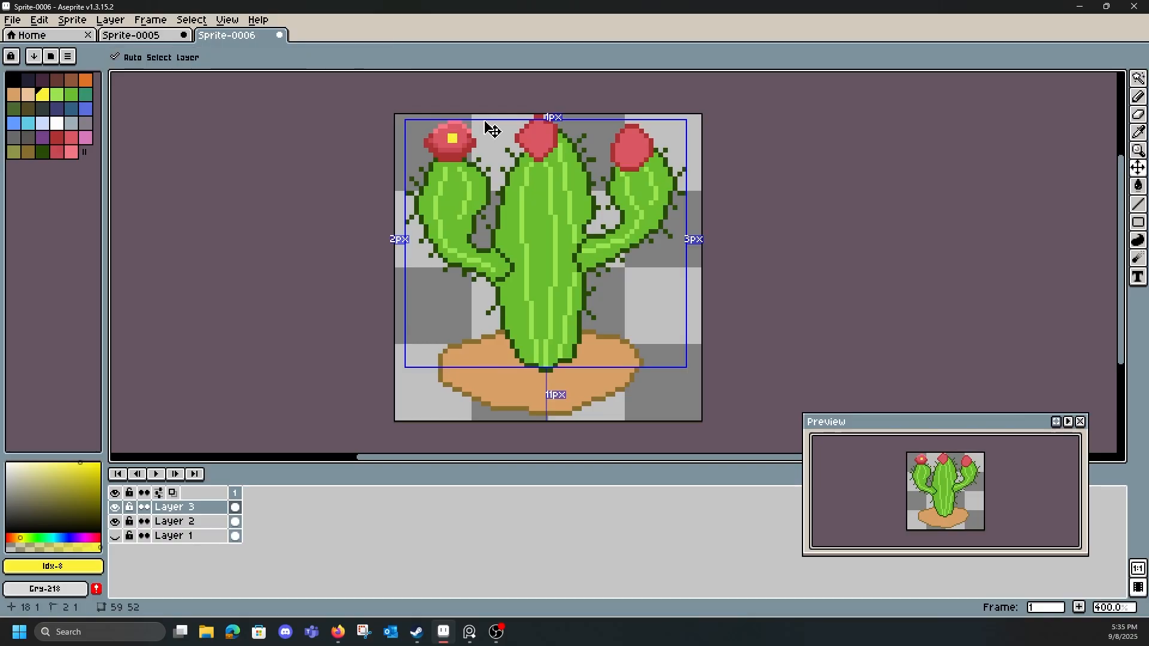
key("ctrl+z")
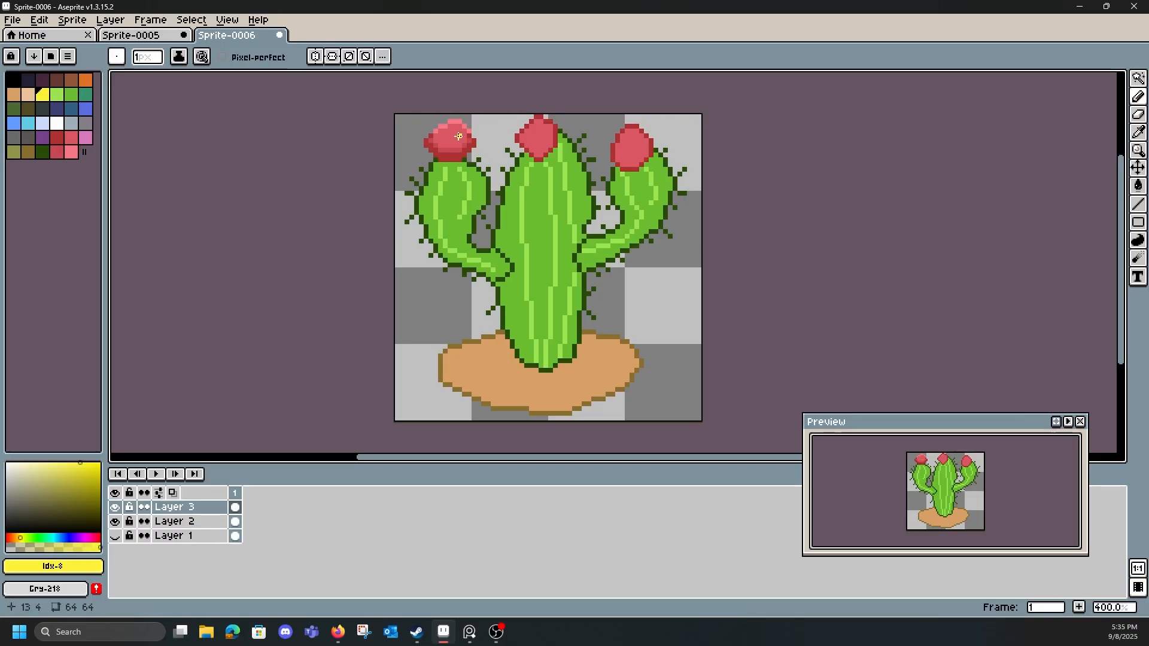
left_click(444, 122)
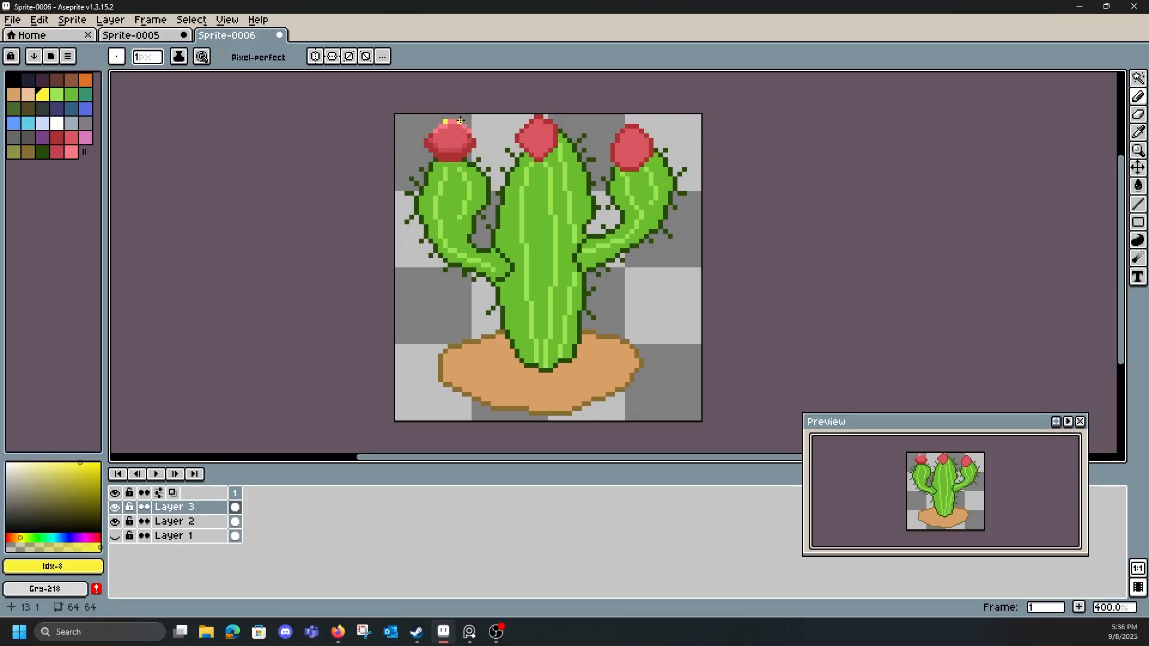
left_click(460, 121)
left_click(459, 135)
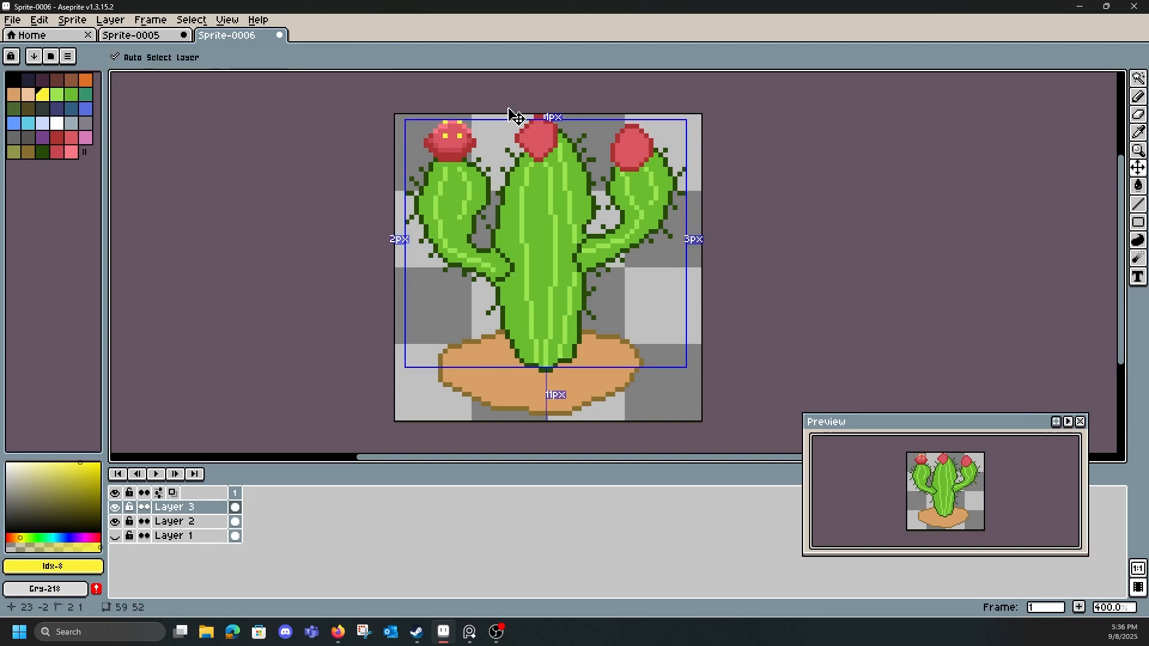
key("ctrl+z")
key("ctrl+z")
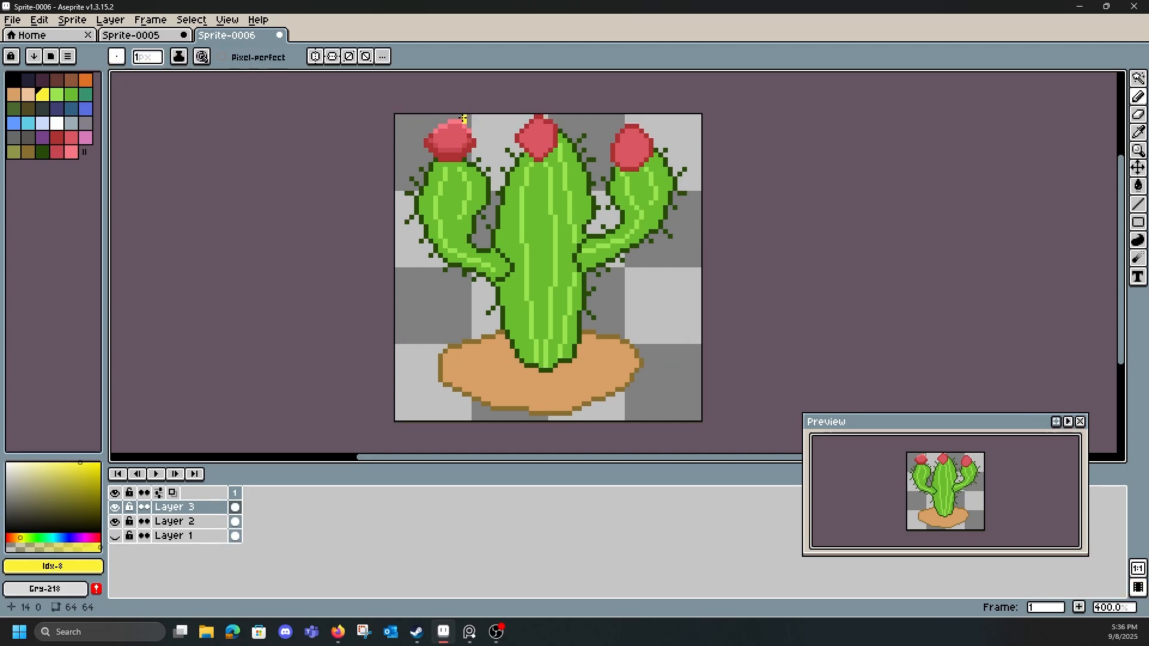
key("ctrl+y")
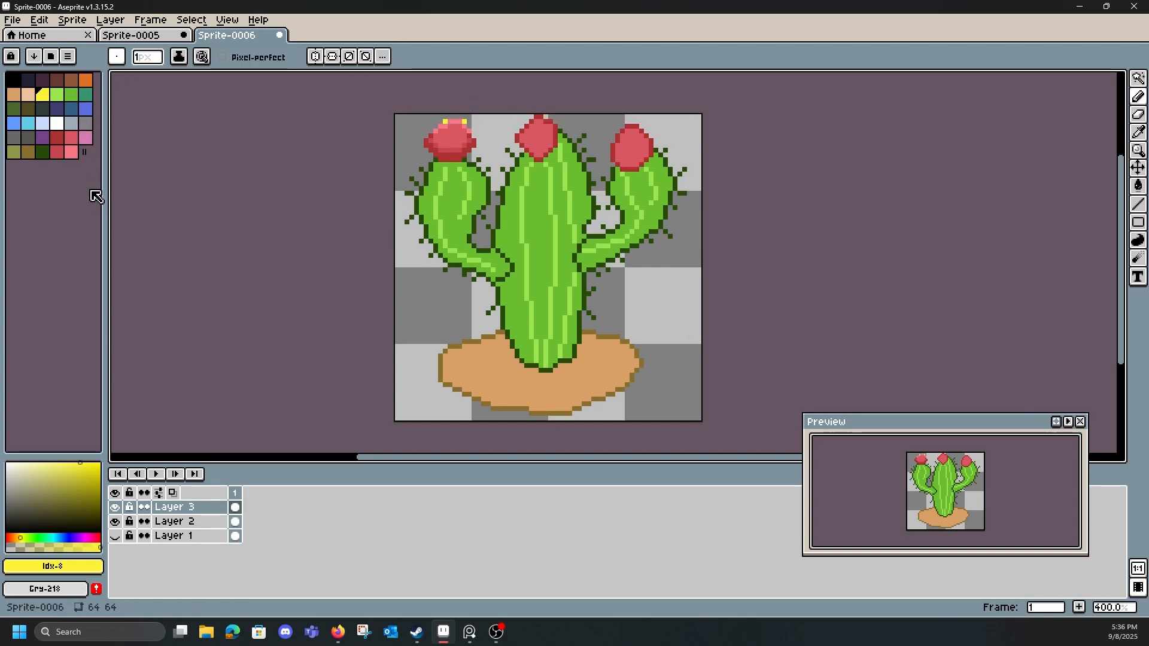
- Blend the left flower's shading bands with scattered light pink (palette index 34) and mid red (index 33) dither pixels
left_click(71, 153)
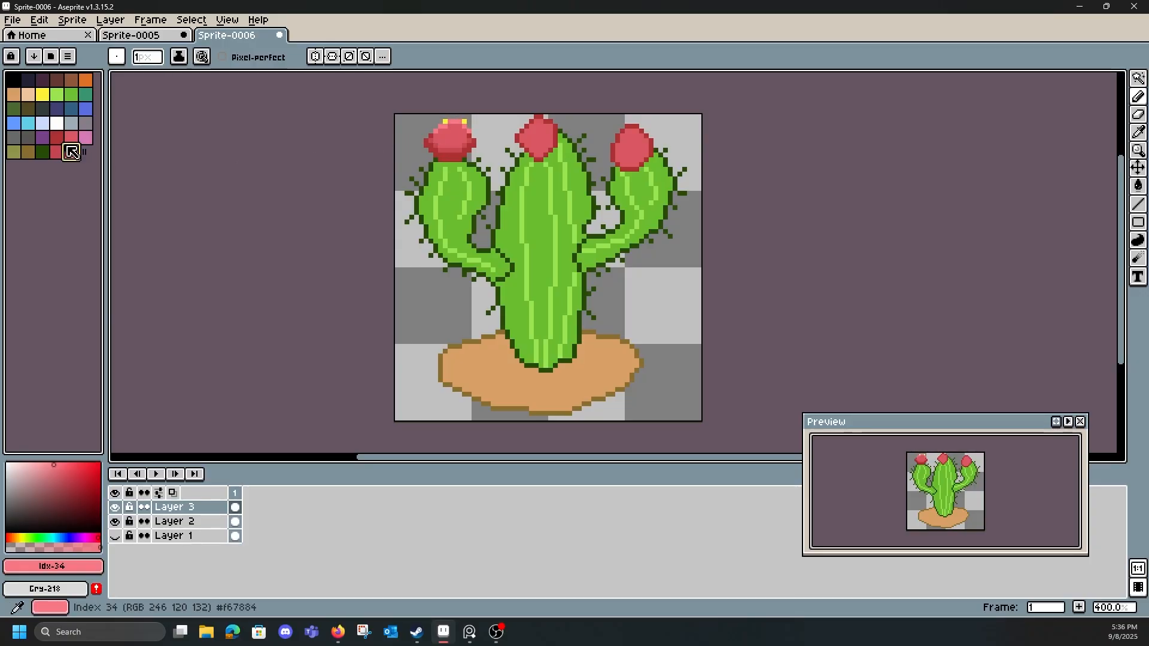
key("bracketleft")
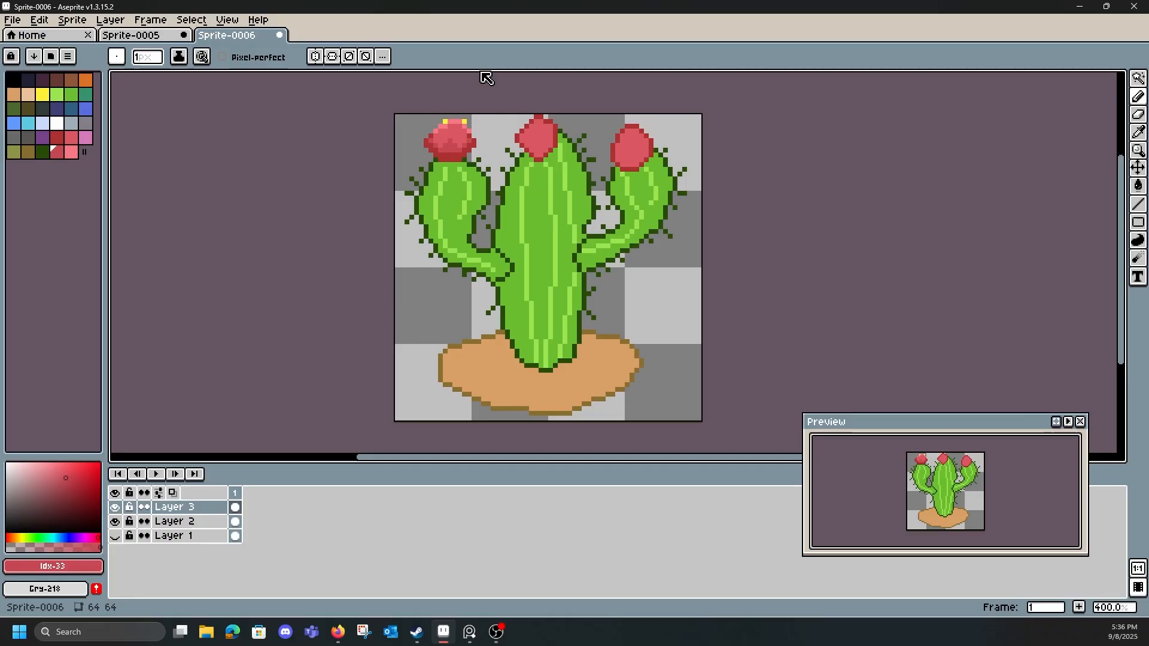
left_click(71, 152)
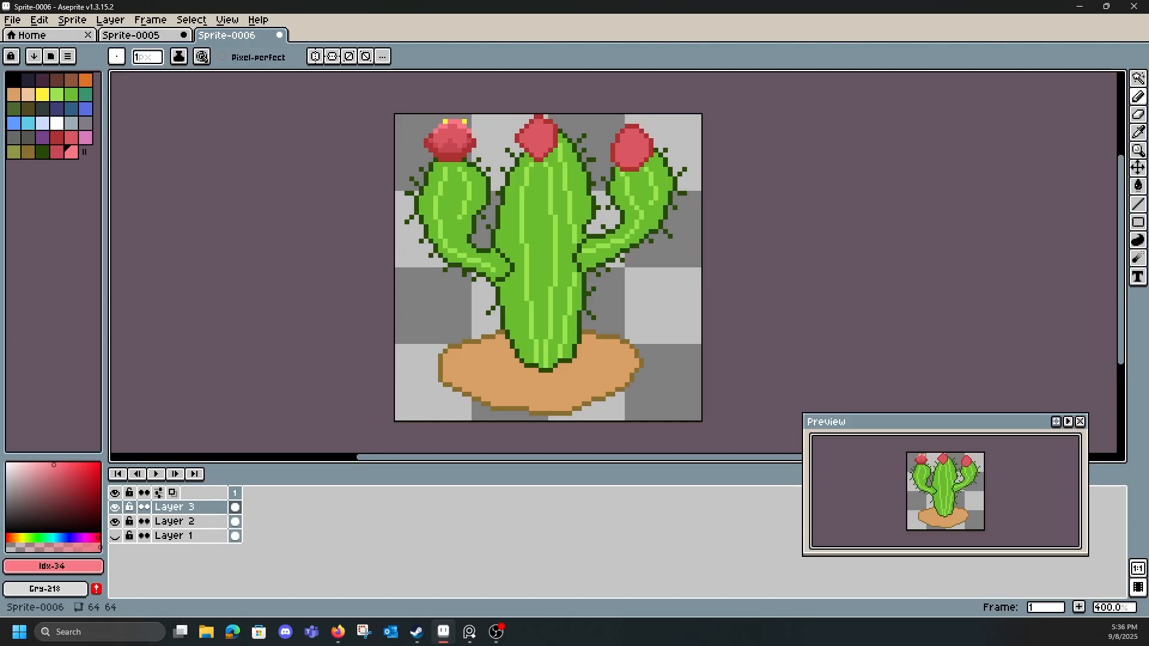
- Check the dithering reference image in Firefox, minimise the browser, and recolour the right arm's flower, outline and fill, light pink (palette index 34)
key("alt+Tab")
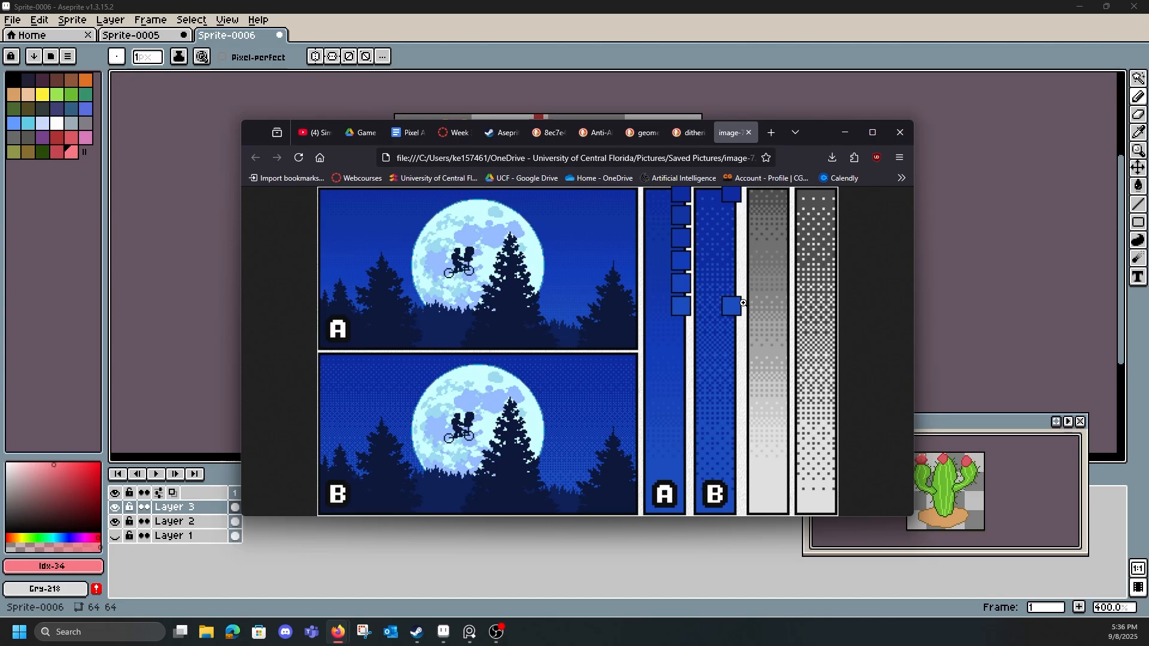
left_click(844, 133)
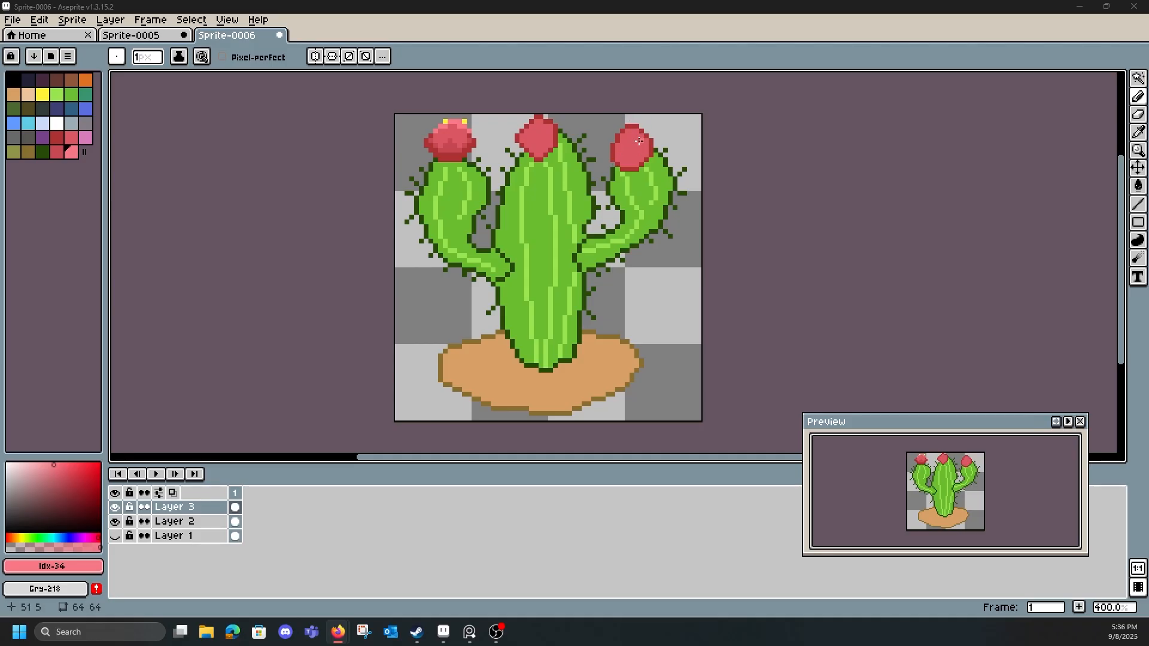
left_click(72, 157)
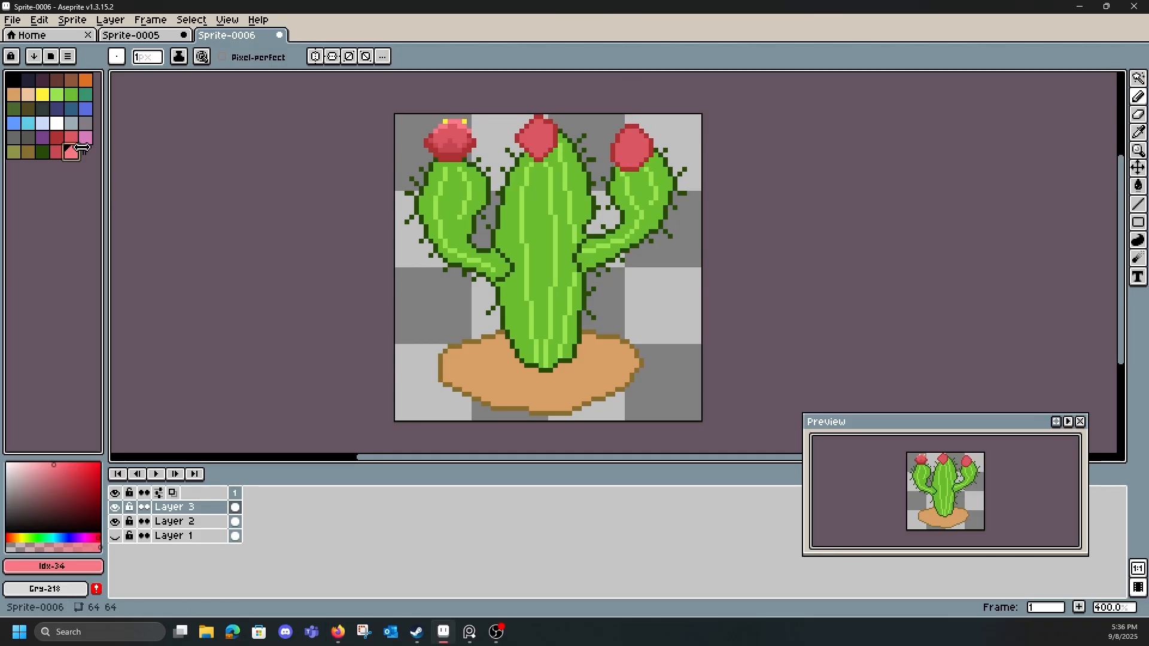
key("g")
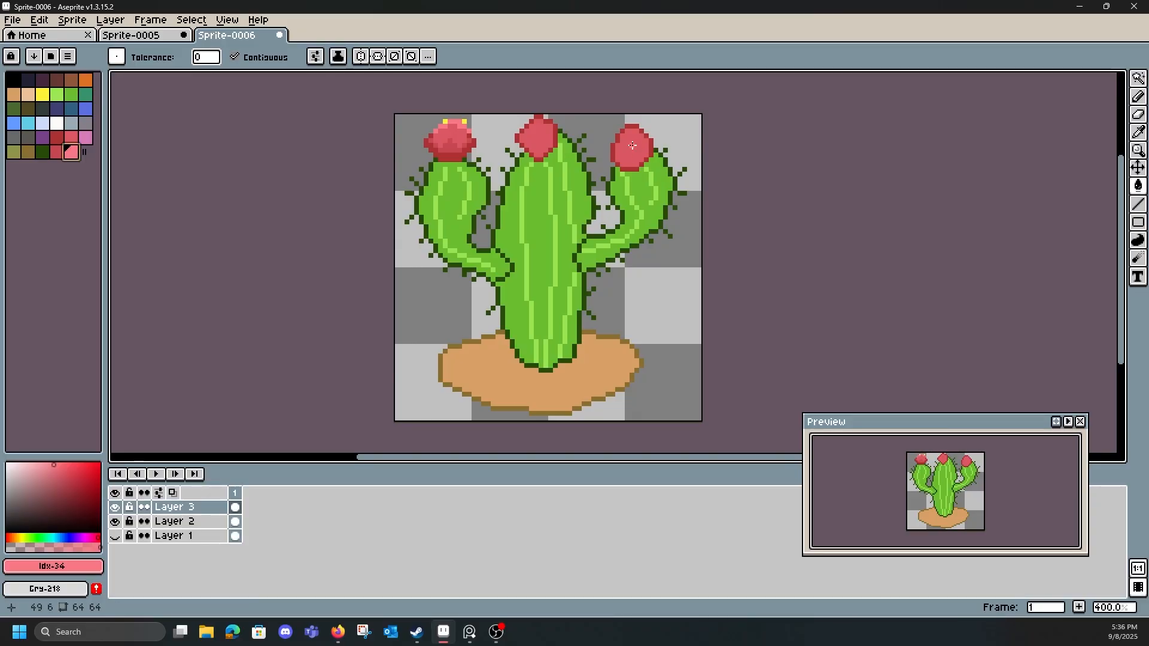
left_click(631, 143)
key("ctrl+z")
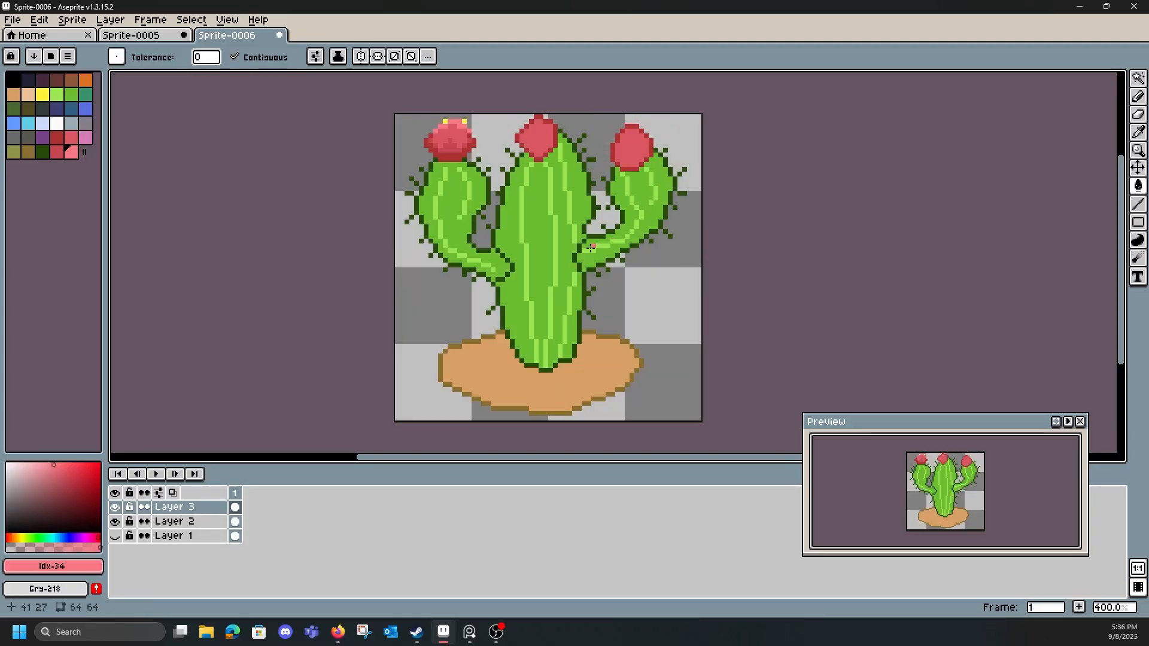
key("b")
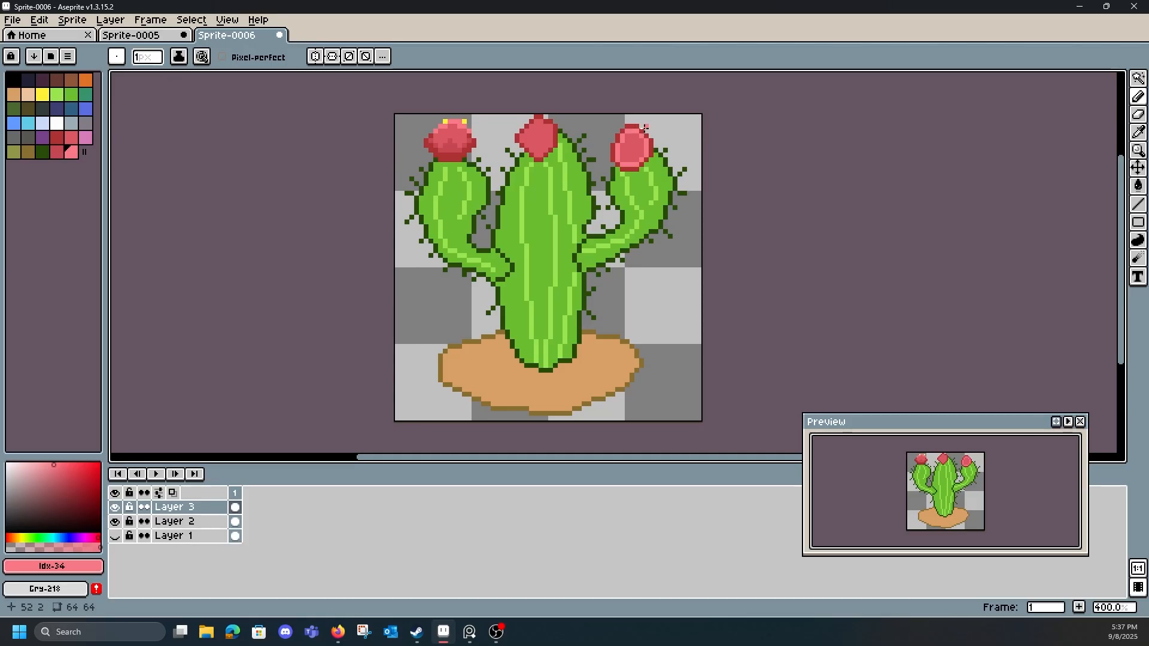
key("g")
left_click(632, 149)
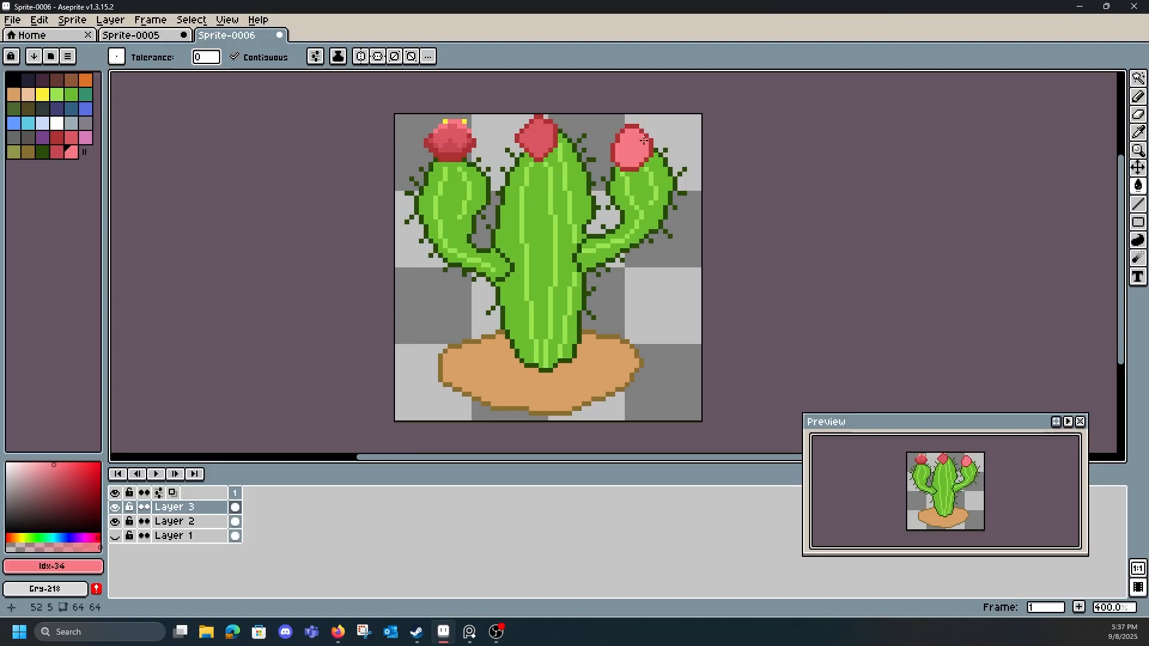
- Clean up the silhouette of the right arm's pink flower by adding and erasing single pixels along its upper edge
key("b")
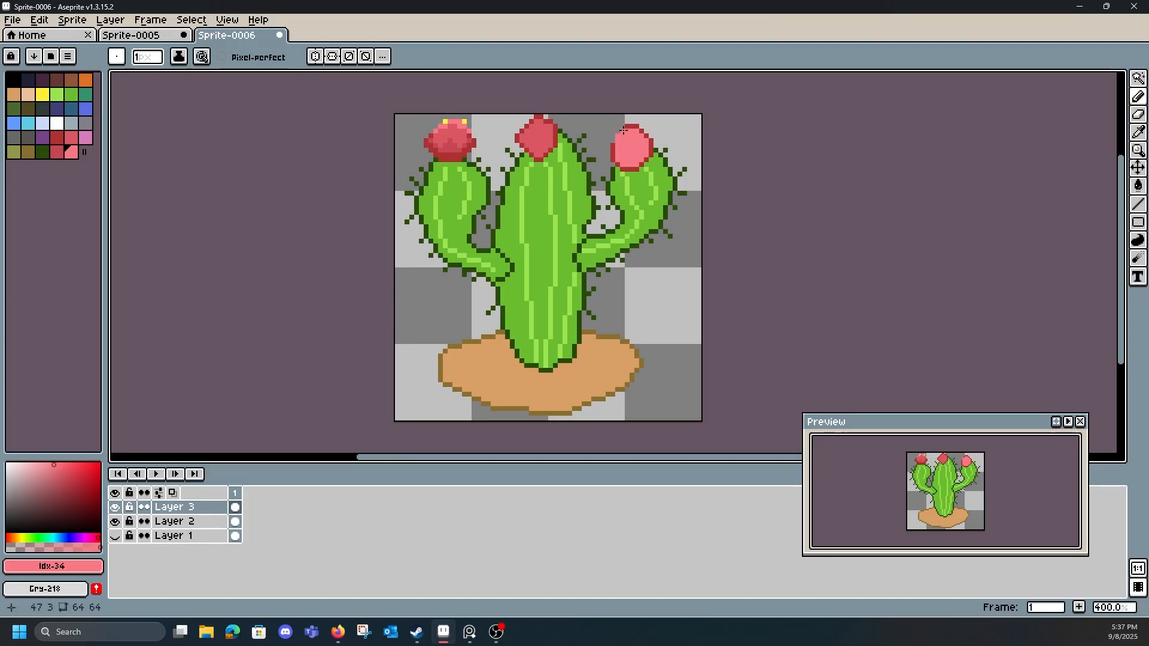
key("e")
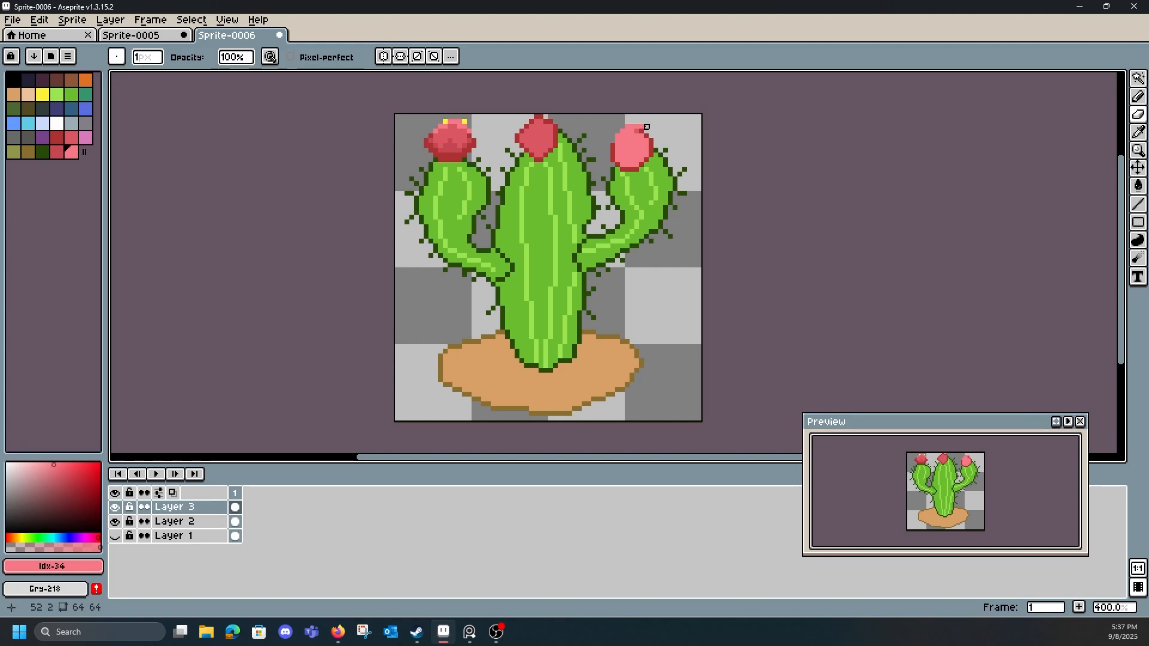
key("b")
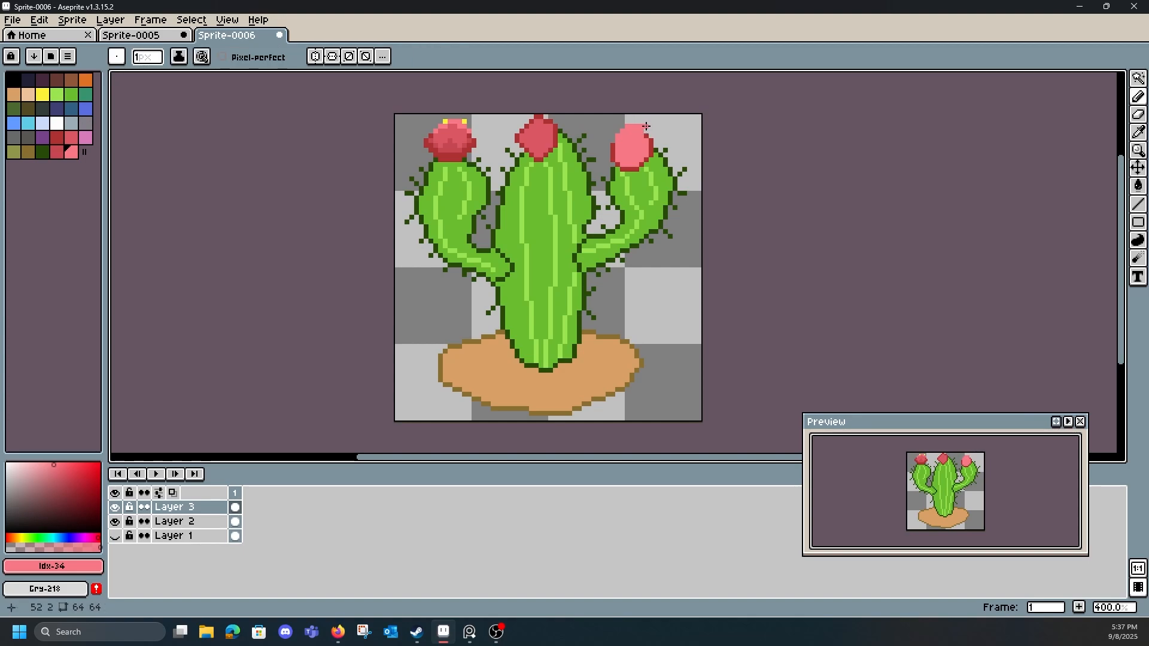
key("e")
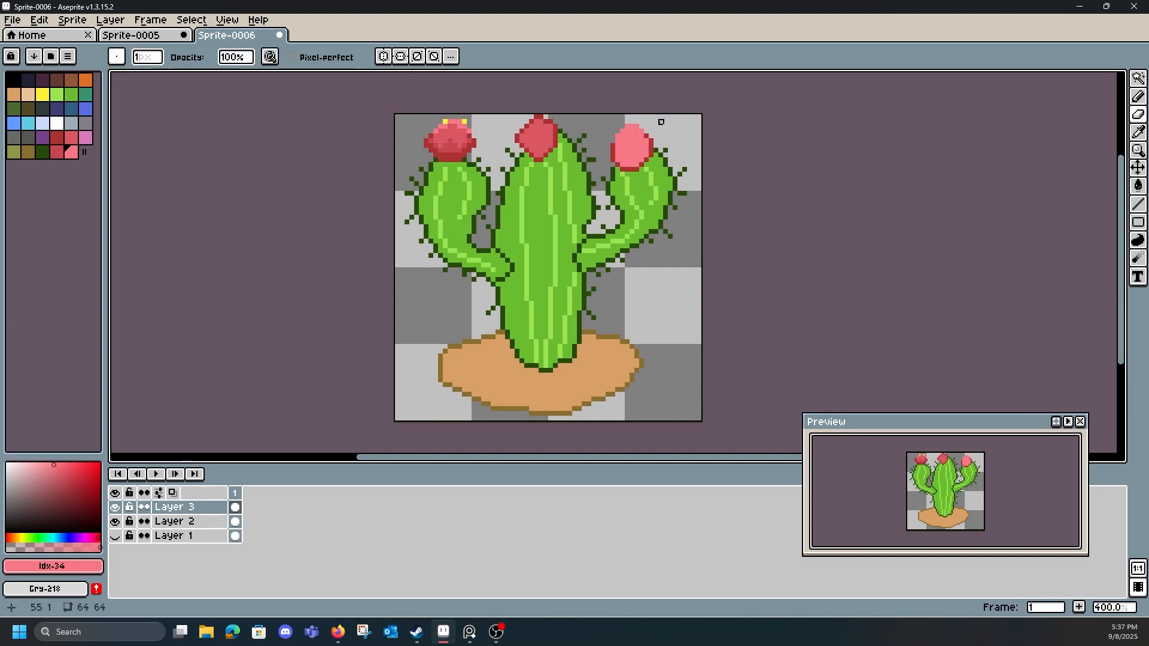
key("b")
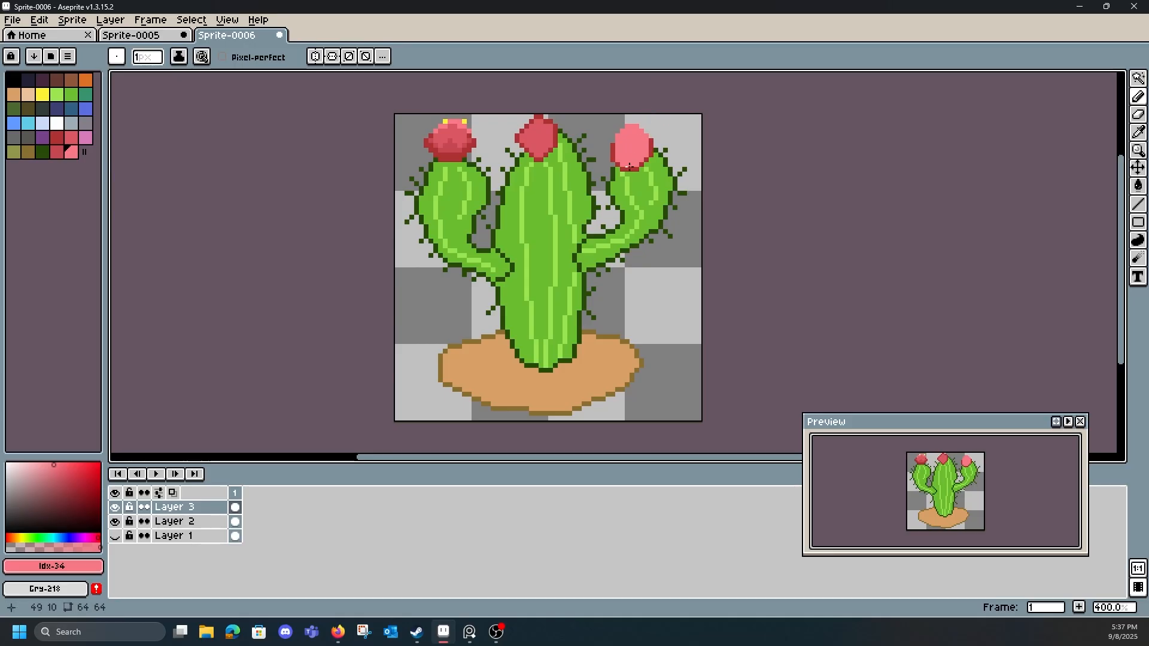
- Dither the right arm's flower from a dark red (palette index 27) base into the light pink (index 34) top
left_click(58, 139)
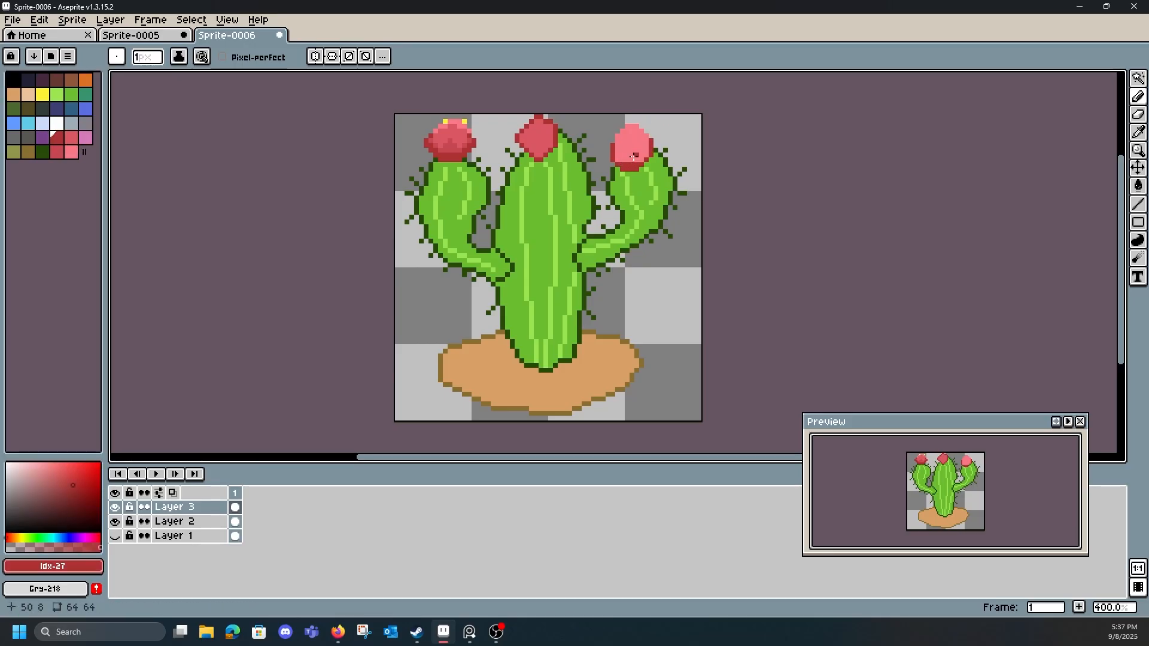
left_click_drag(621, 160, 638, 155)
left_click(641, 155)
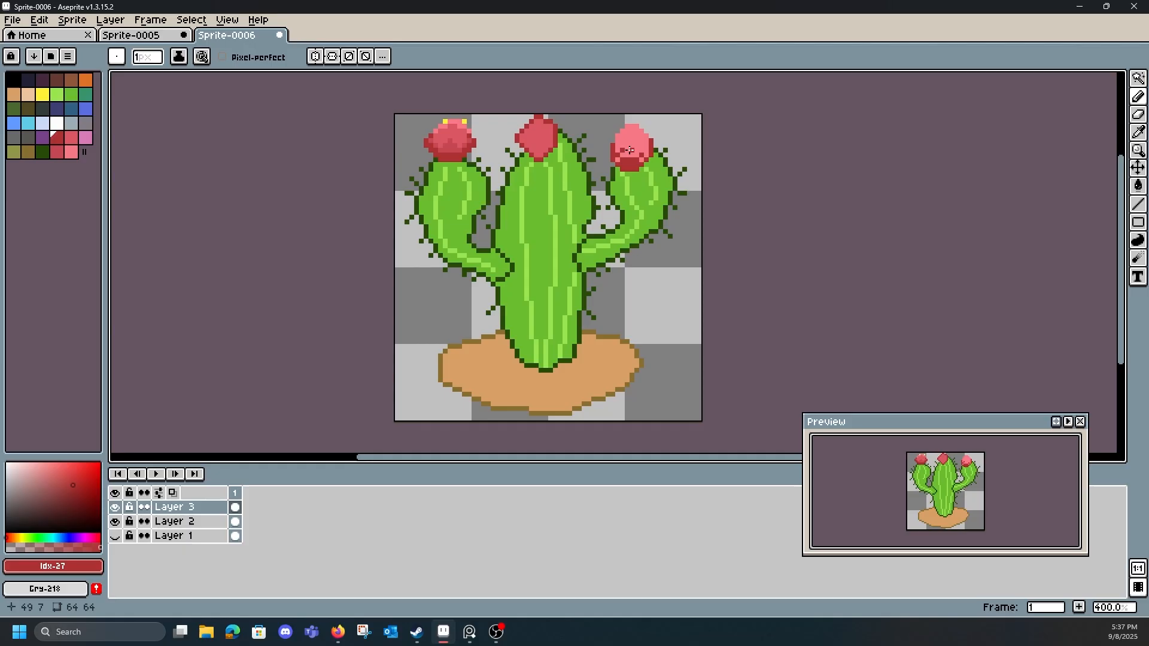
left_click_drag(626, 150, 633, 149)
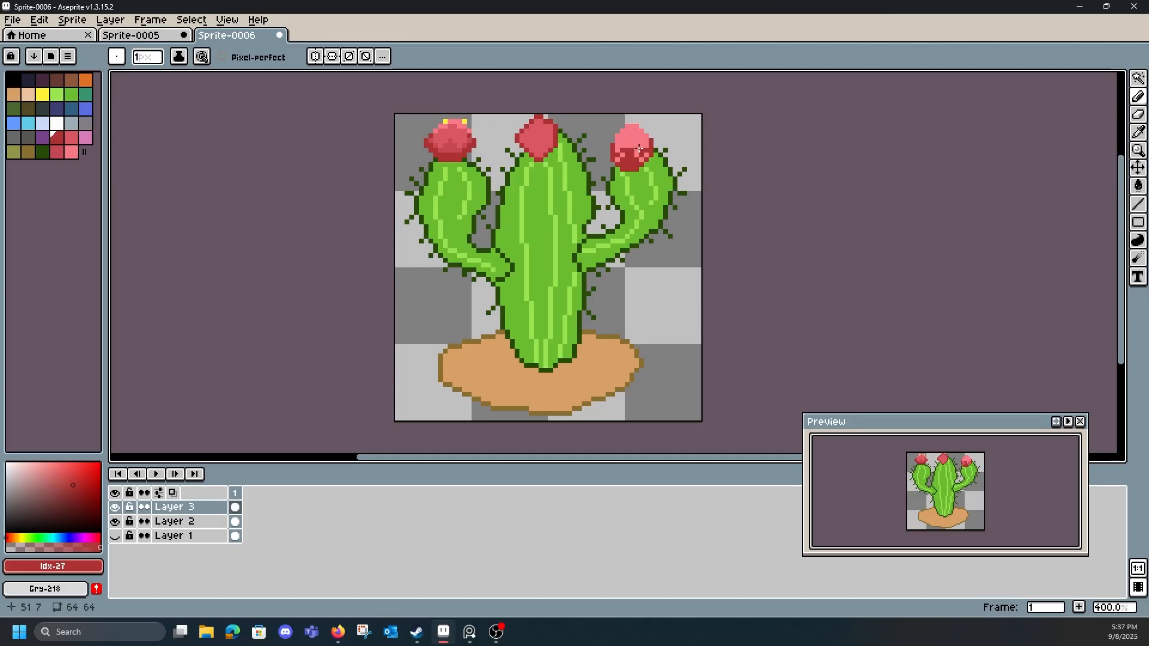
left_click(639, 148)
left_click(631, 140)
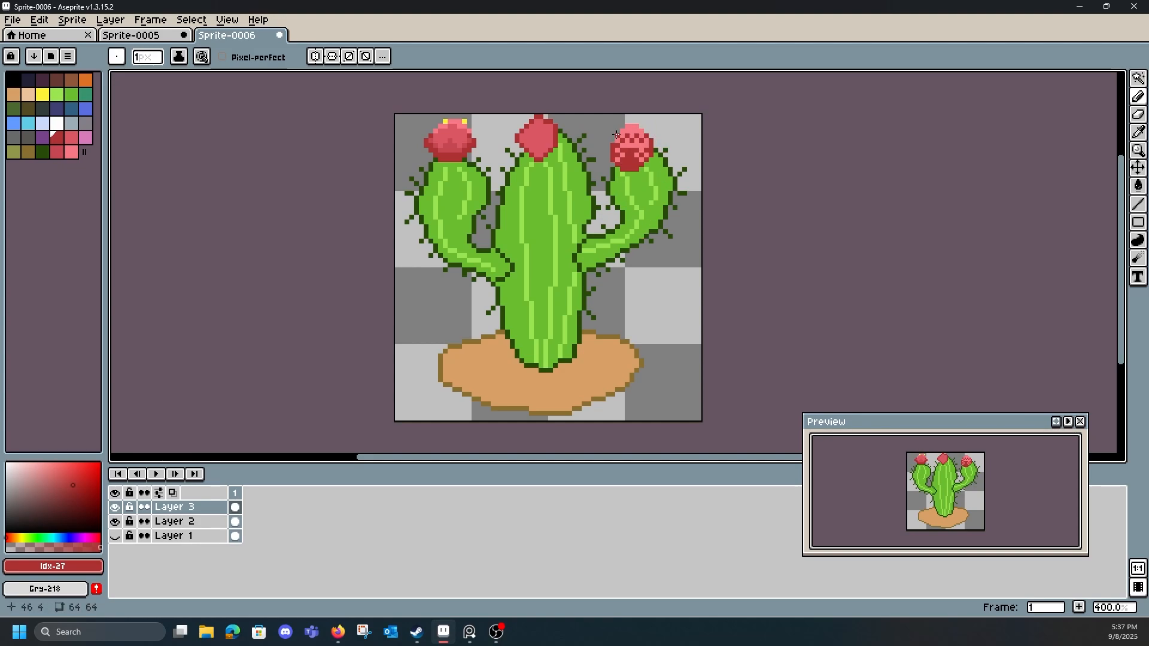
left_click(70, 152)
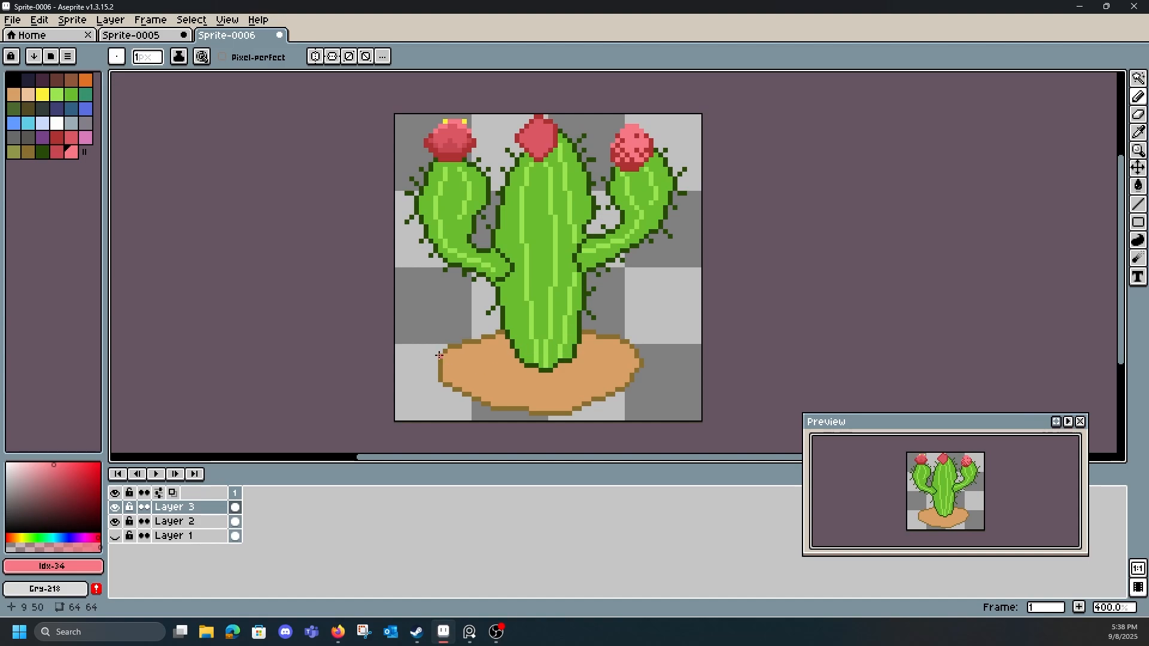
- Shade the lower stretch of the right arm with broken rows of dark green (palette index 32) pixels along its underside
left_click(41, 151)
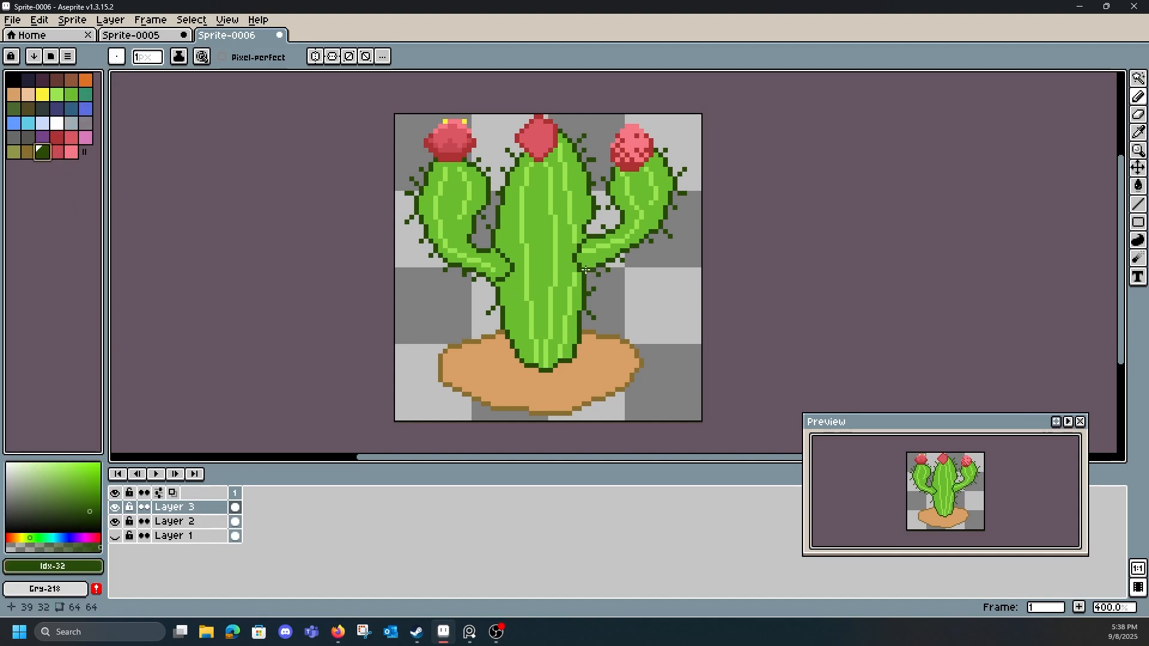
left_click(583, 265)
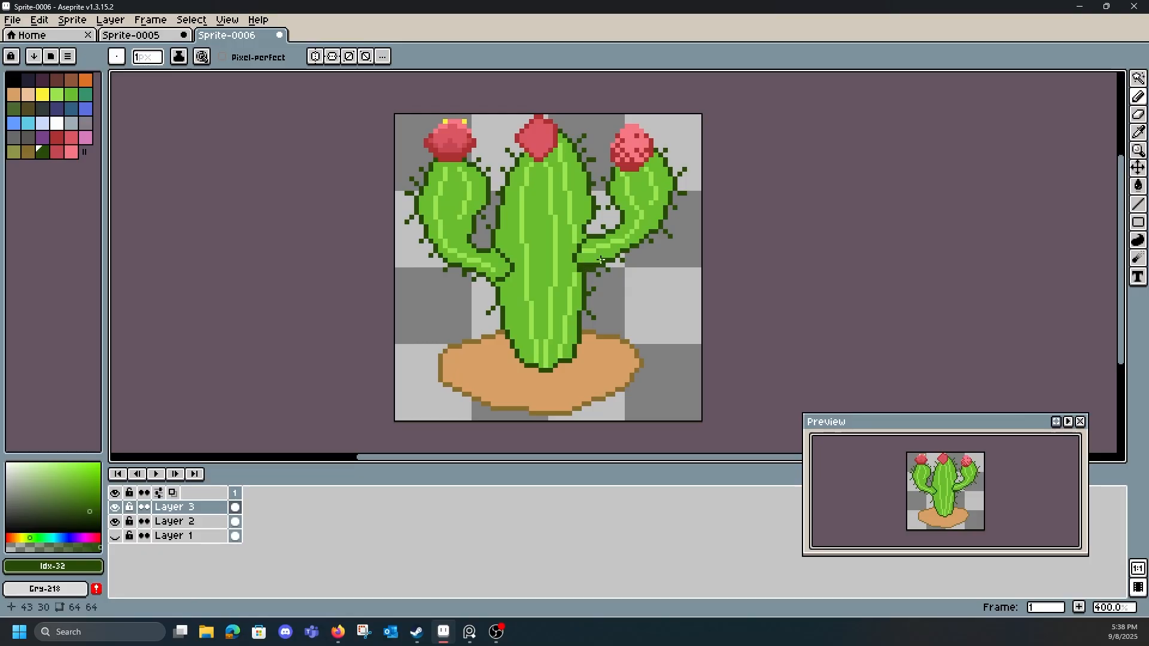
key("ctrl+z")
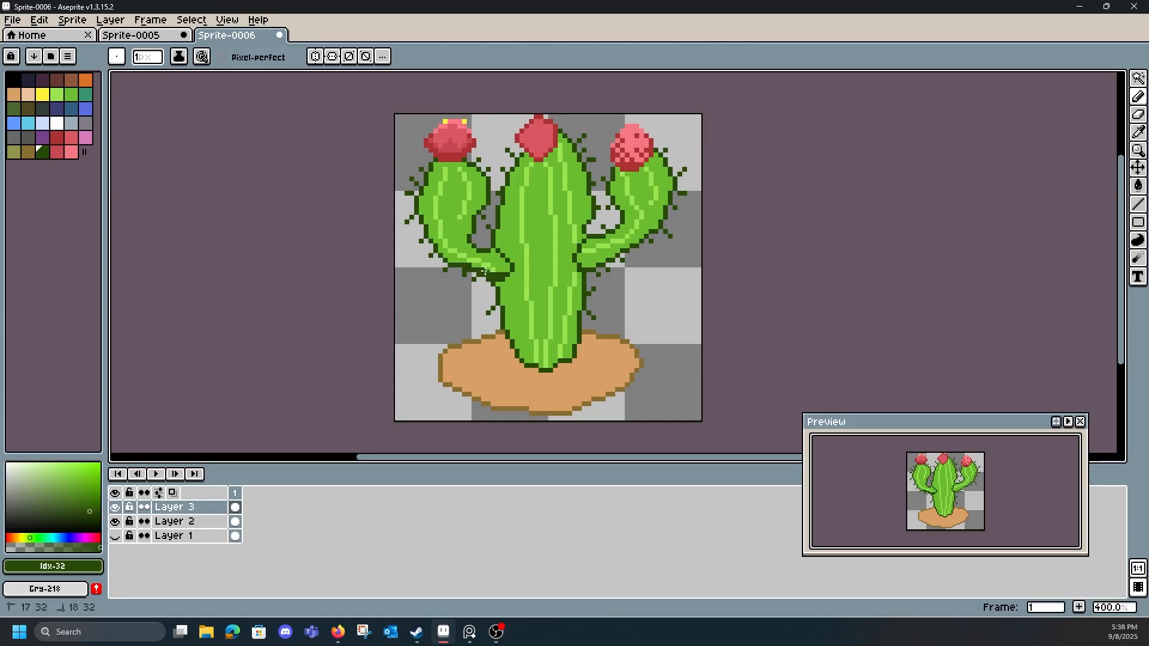
key("ctrl+z")
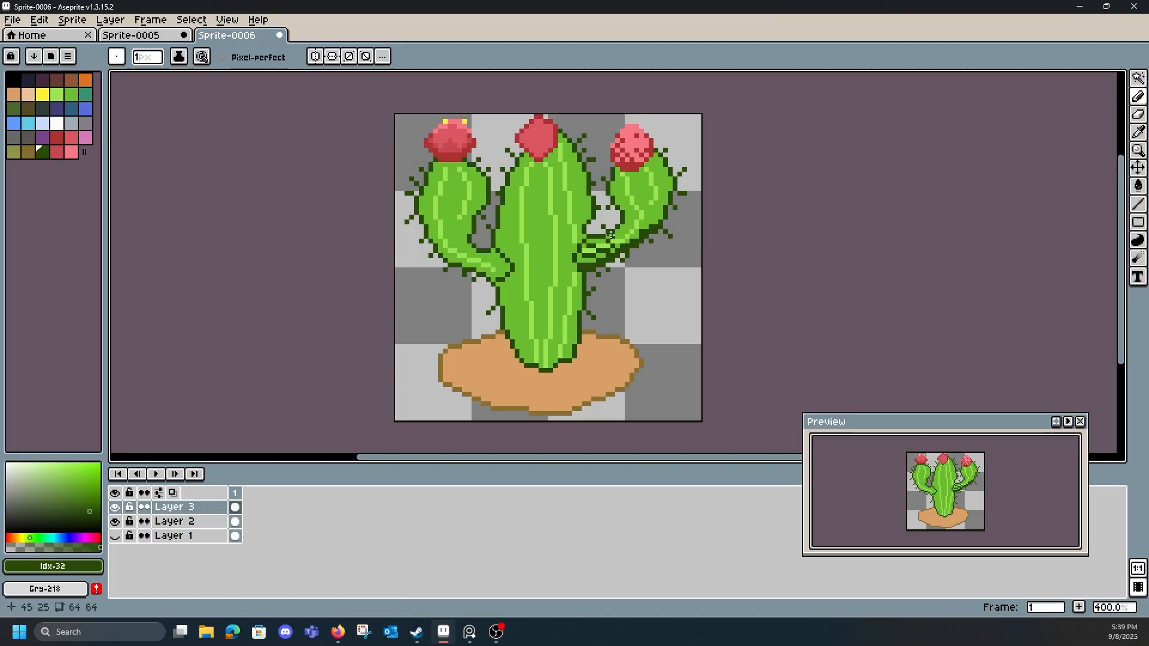
left_click_drag(597, 241, 630, 237)
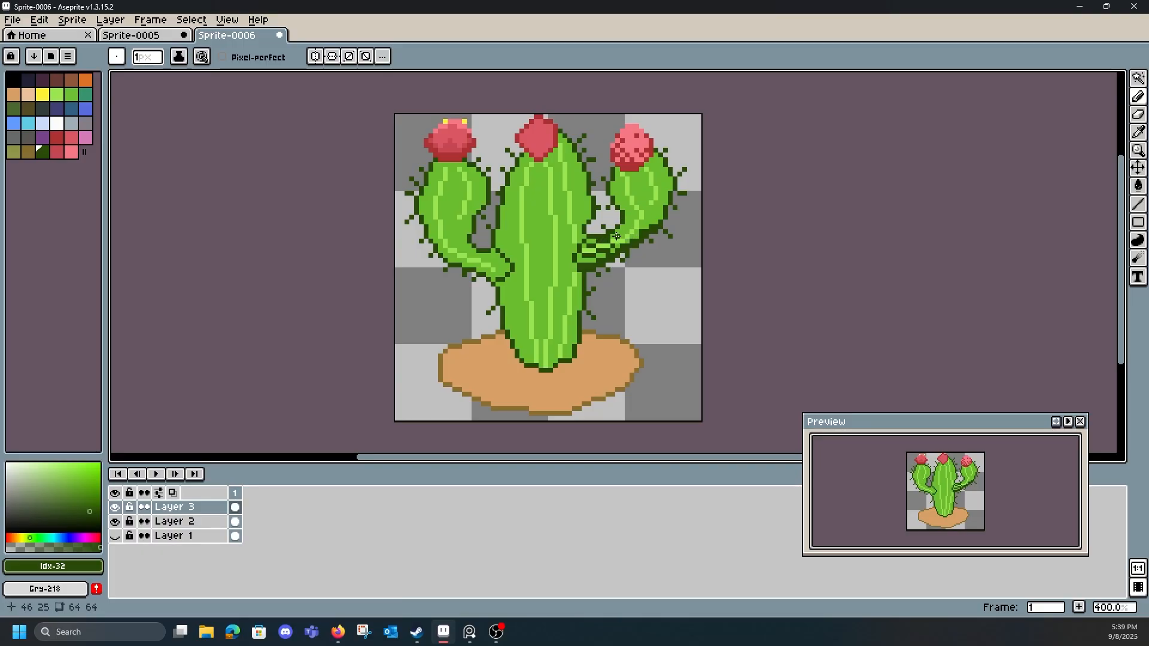
key("ctrl+z")
key("e")
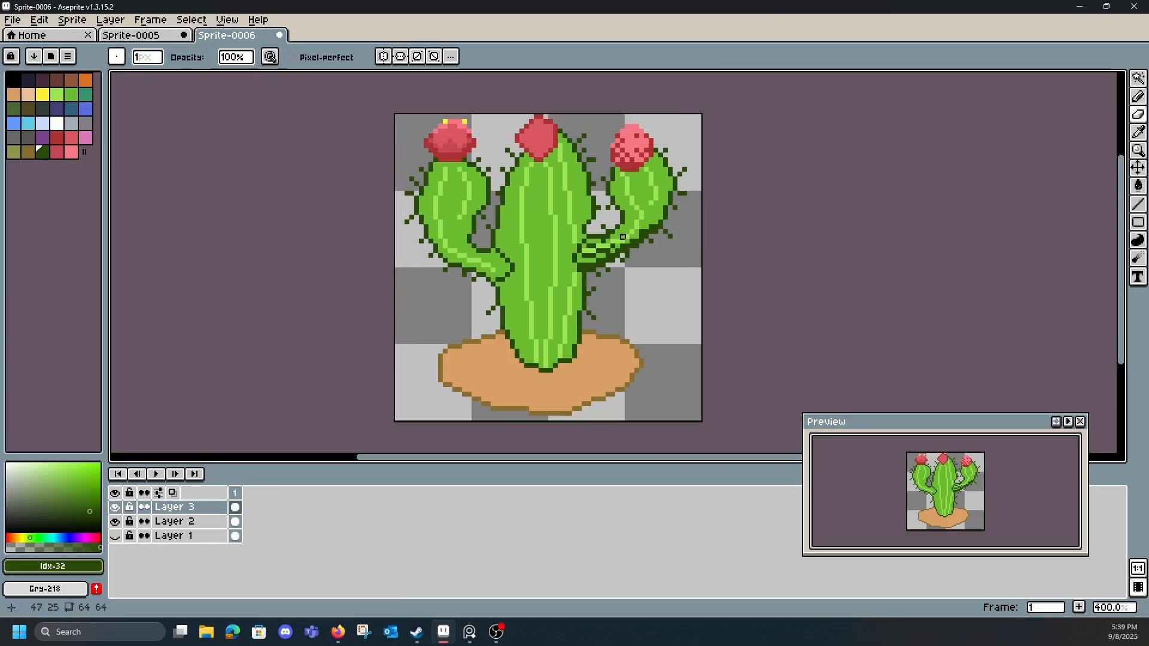
- Scatter dark green (palette index 32) dither pixels from the right arm's bend up into its rounded top
key("b")
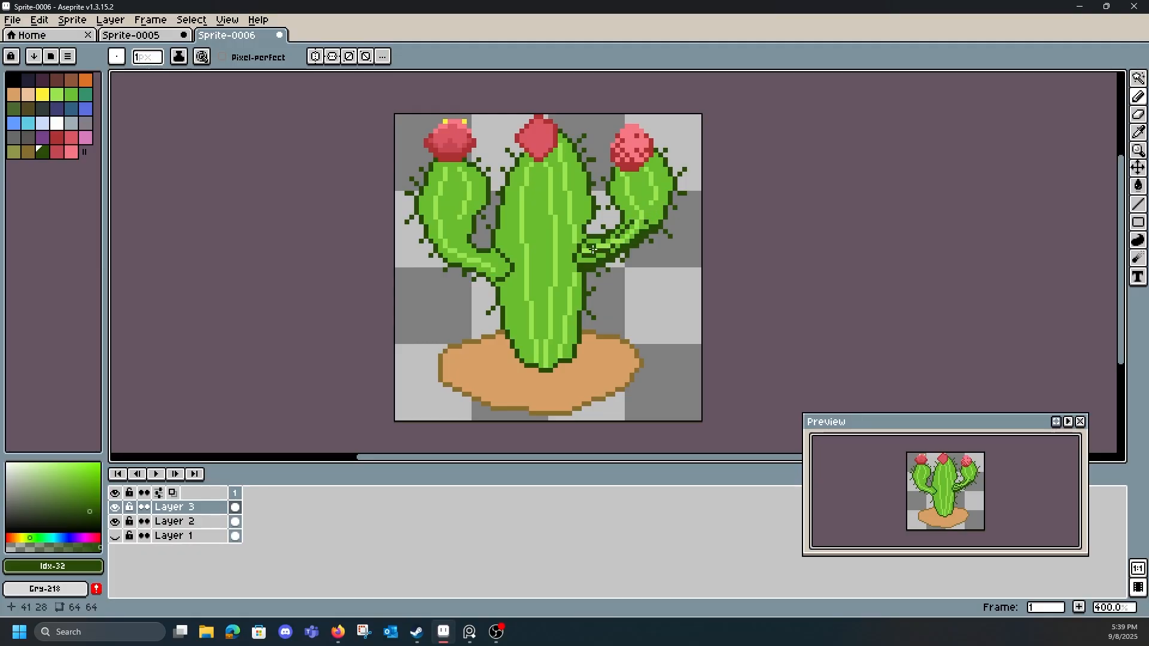
left_click(642, 192)
left_click(632, 188)
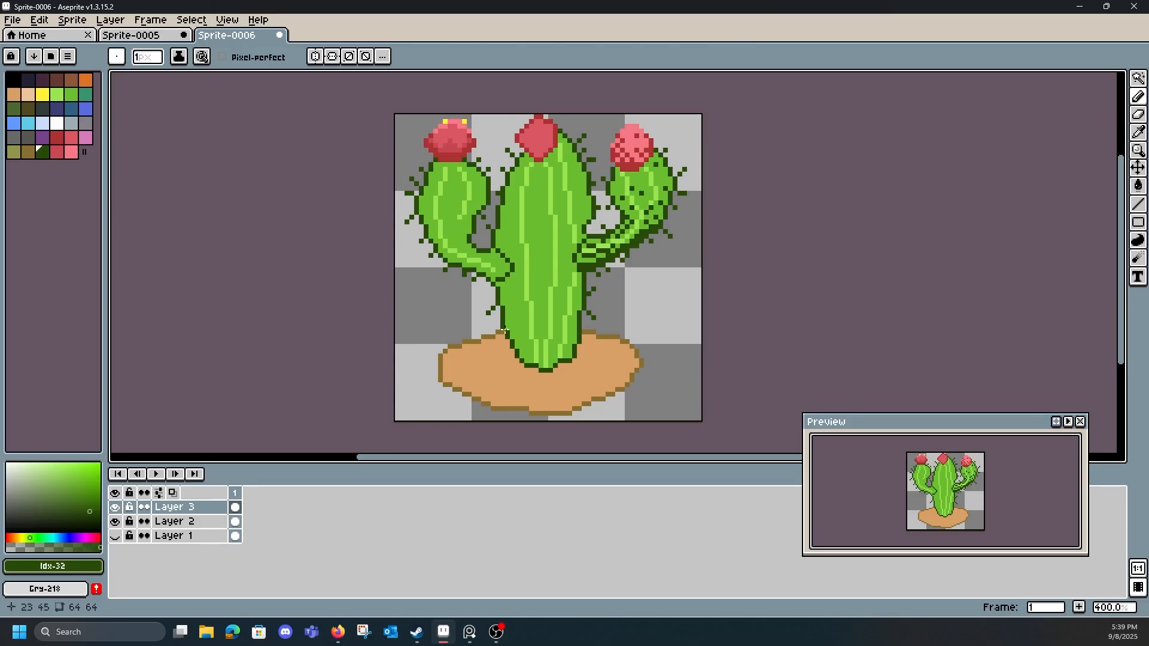
- Dither the right arm's rounded top with light green (palette index 9) pixels and pick the base green #6abe30 for touch-ups
left_click(57, 95)
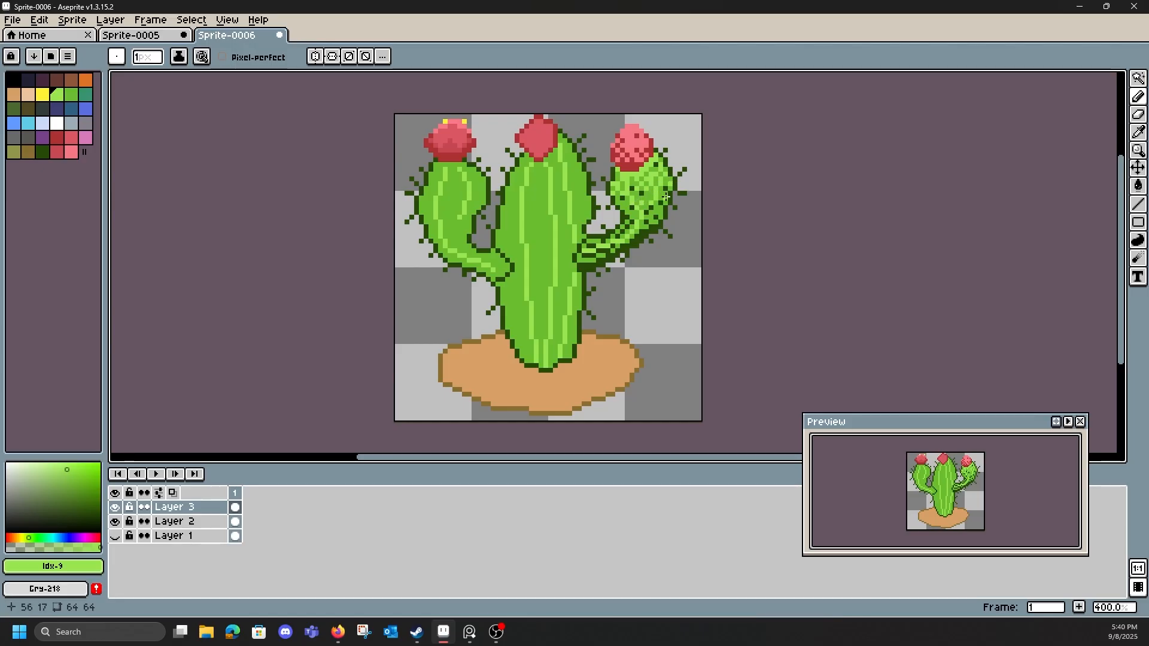
key("i")
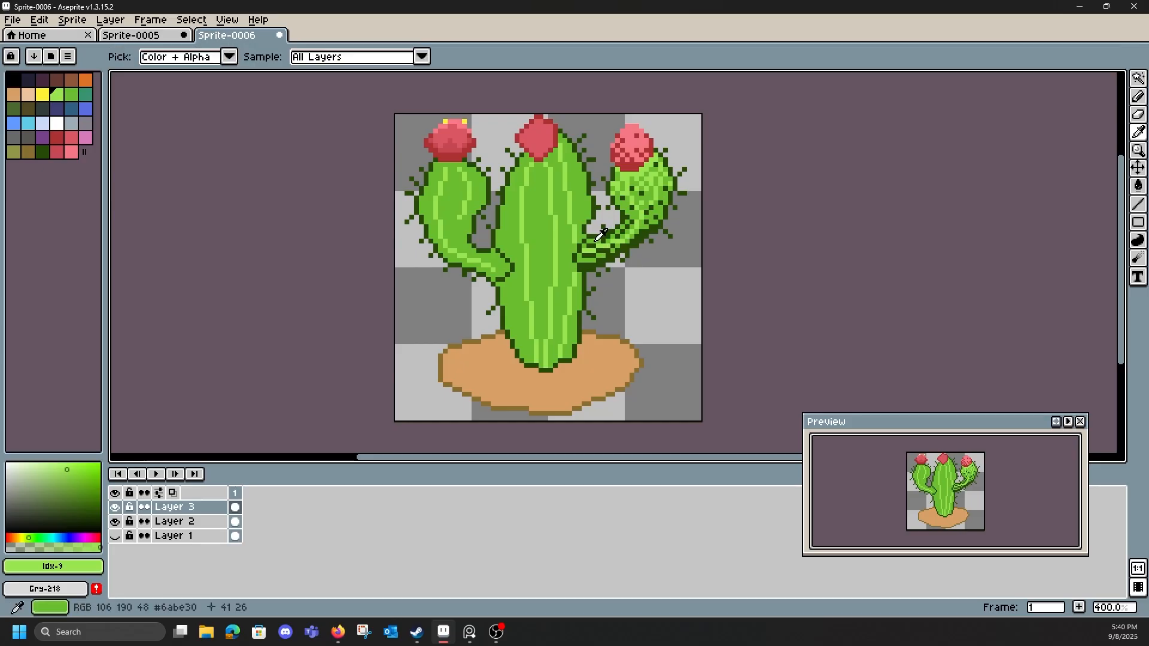
left_click(600, 233)
key("b")
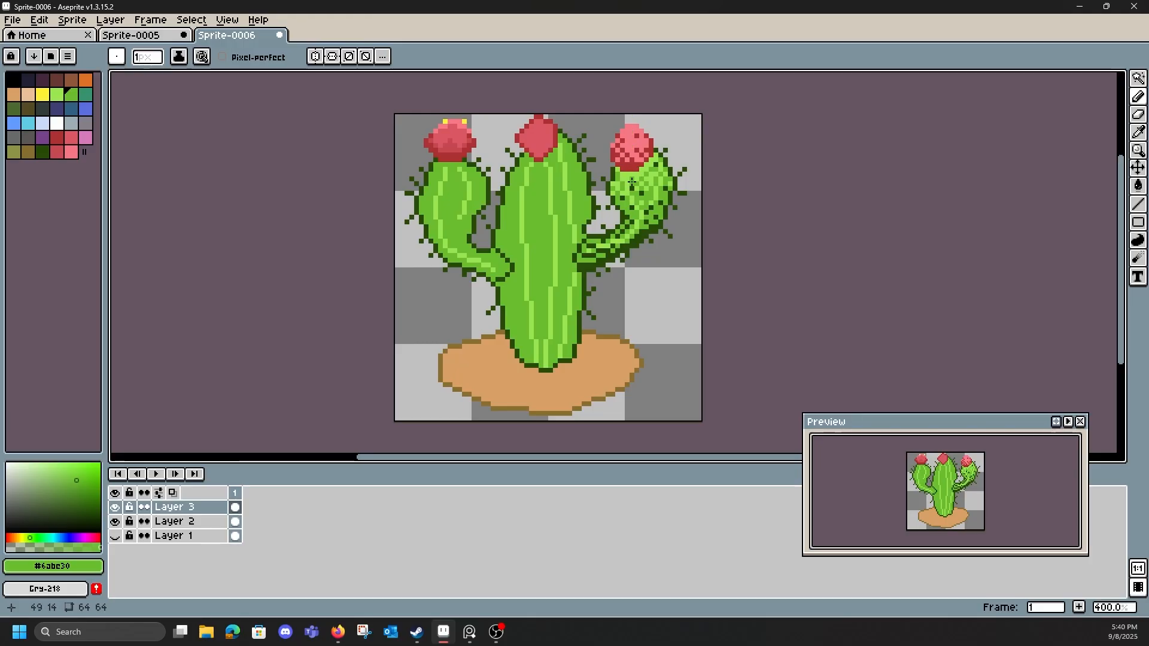
key("alt")
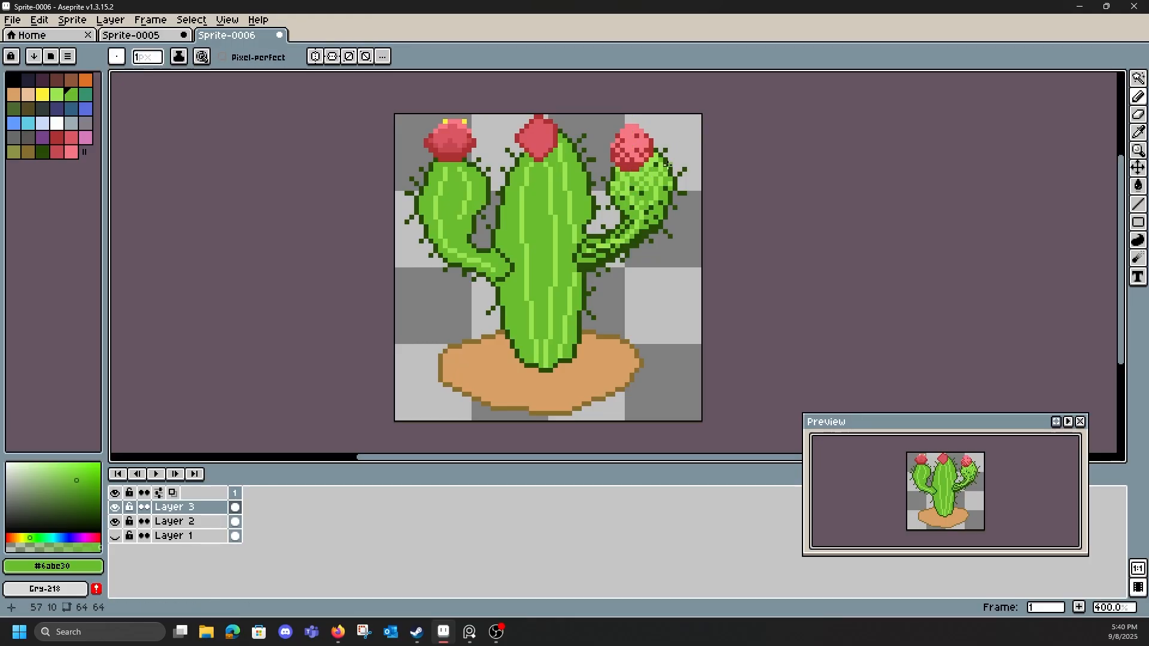
- Mix a mid-dark green (HSV 95°, 83, 51) and paint shadow bands along the left arm's lower stretch
left_click(47, 154)
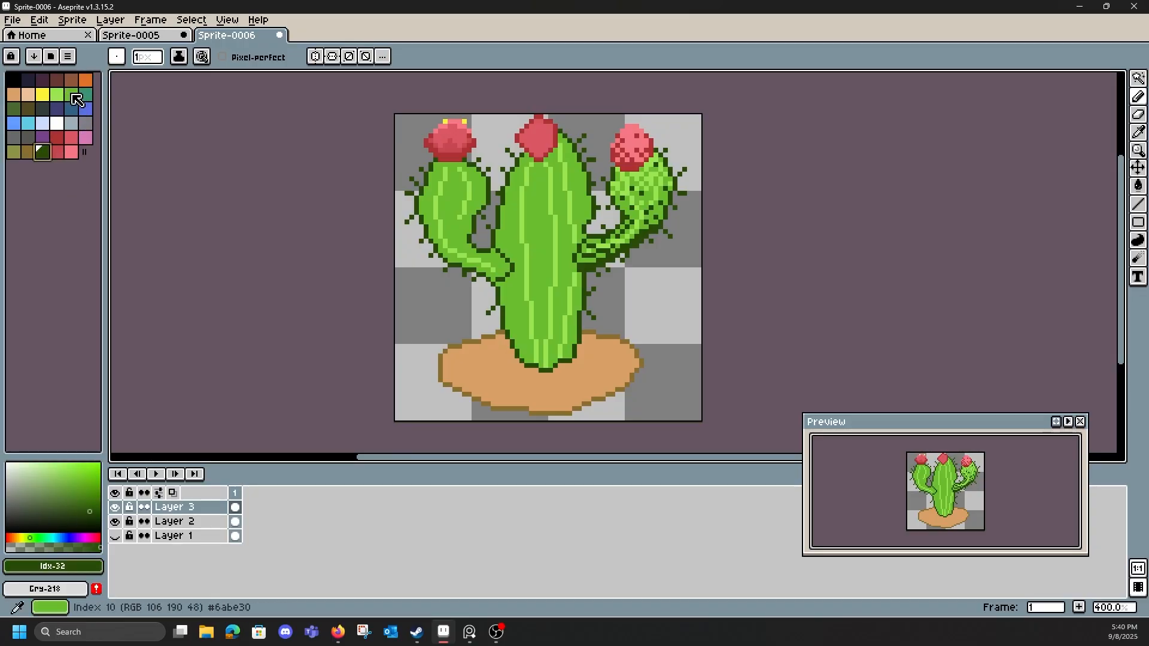
left_click(76, 98)
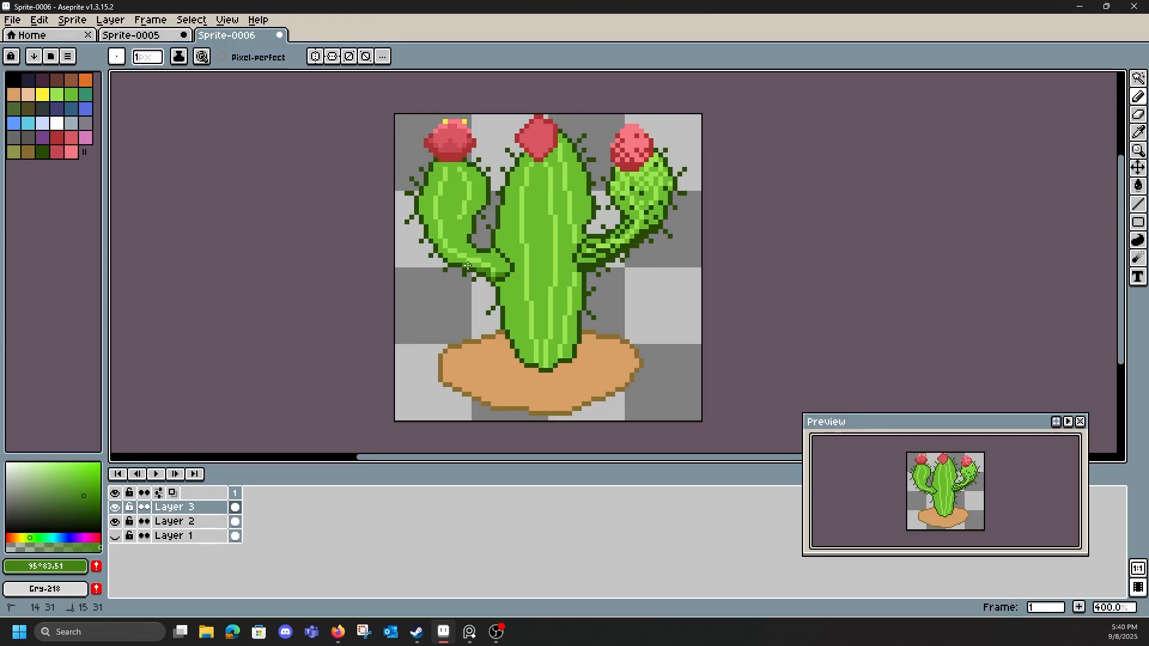
left_click_drag(467, 265, 502, 263)
left_click(504, 266)
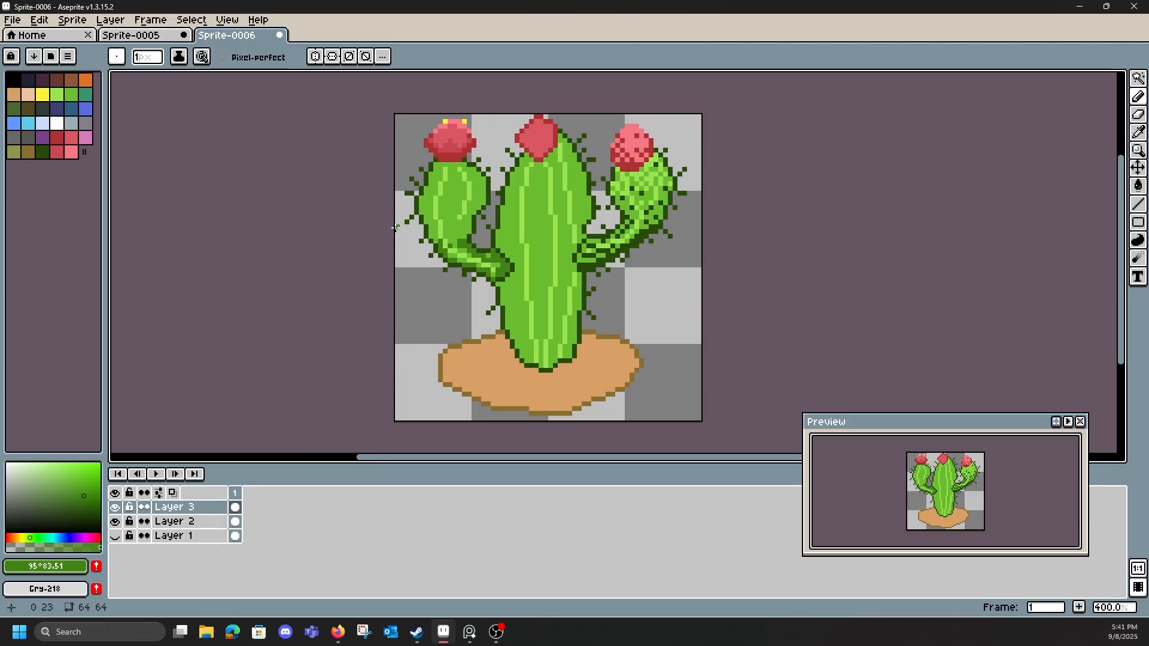
- Mix an intermediate light green (HSV 90°, 69, 79) and band it beside the rib highlights on the left arm's upper part
left_click(57, 95)
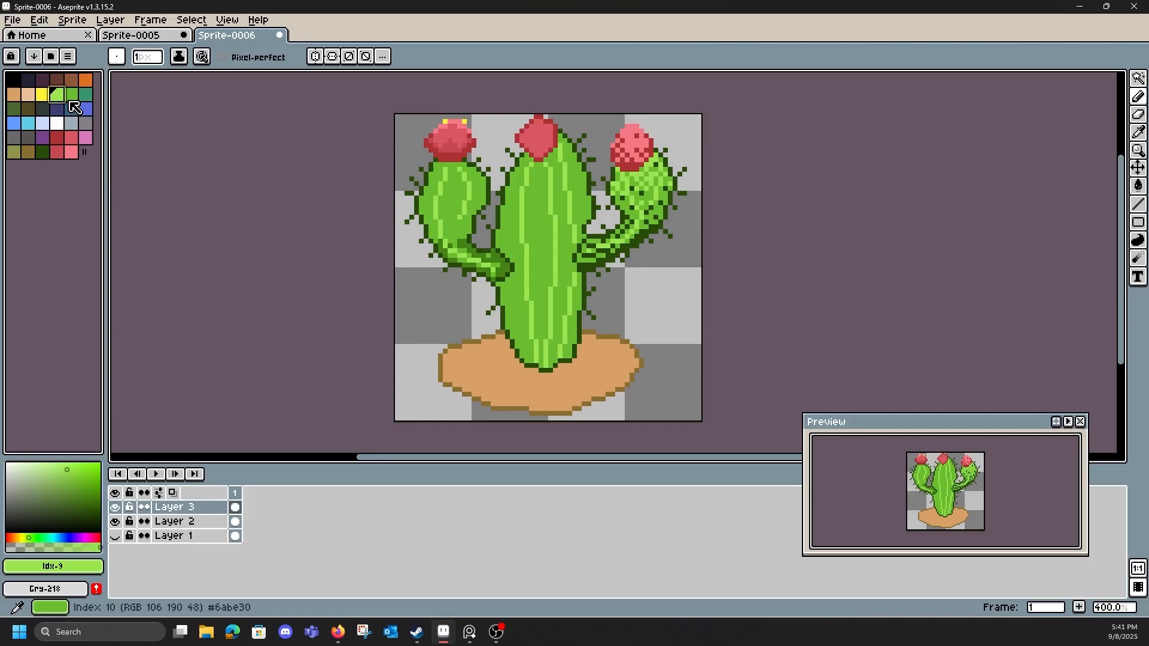
left_click(71, 476)
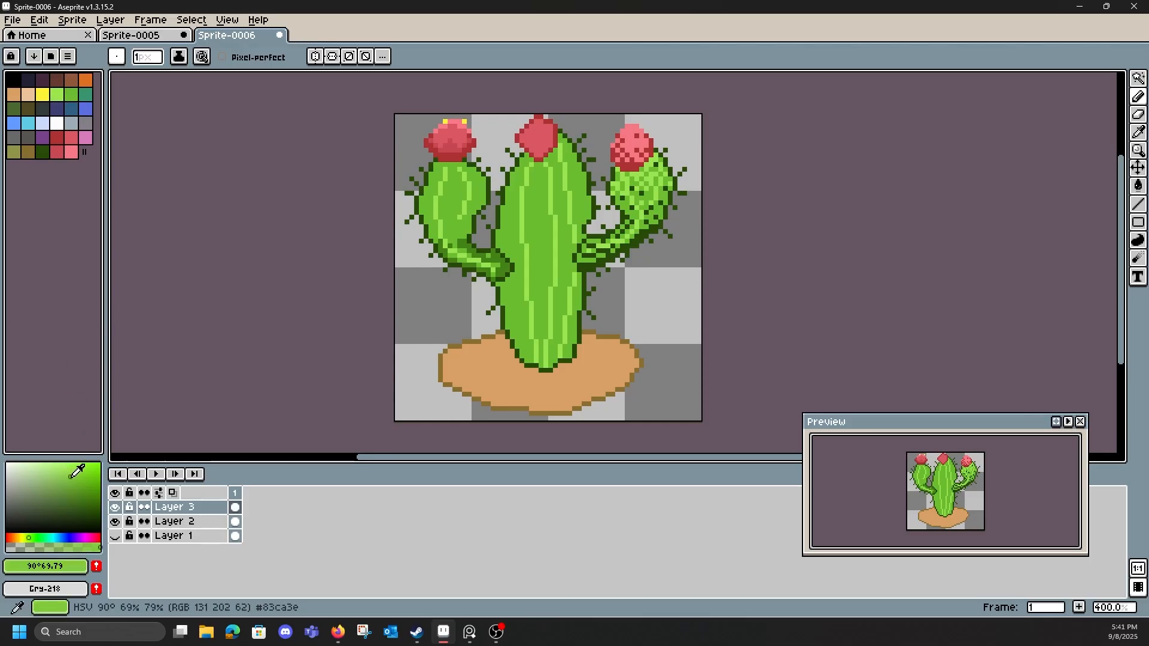
left_click(435, 185)
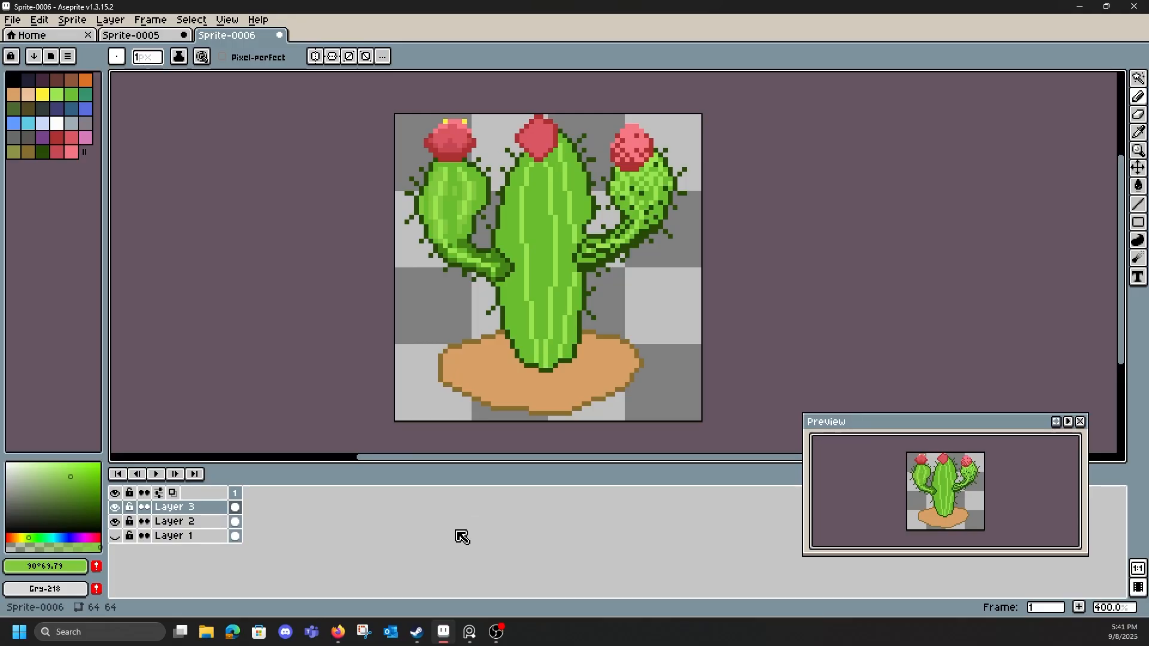
- Add two yellow (palette index 8) pixels along the upper edge of the right arm's flower
left_click(42, 94)
left_click(626, 126)
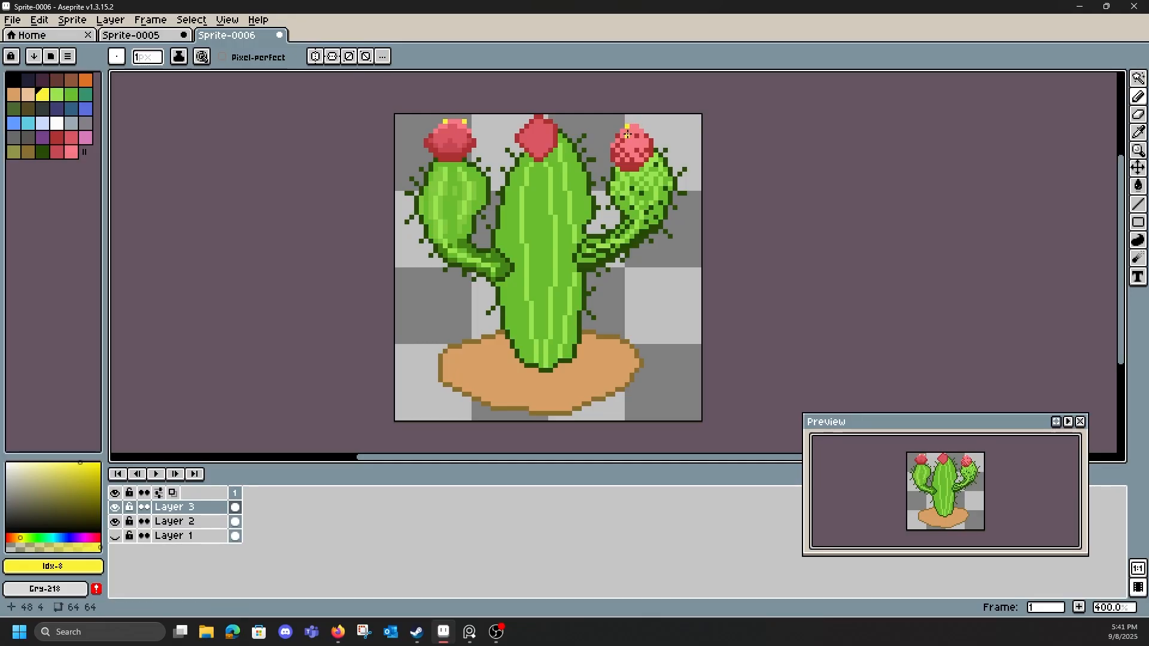
left_click(640, 127)
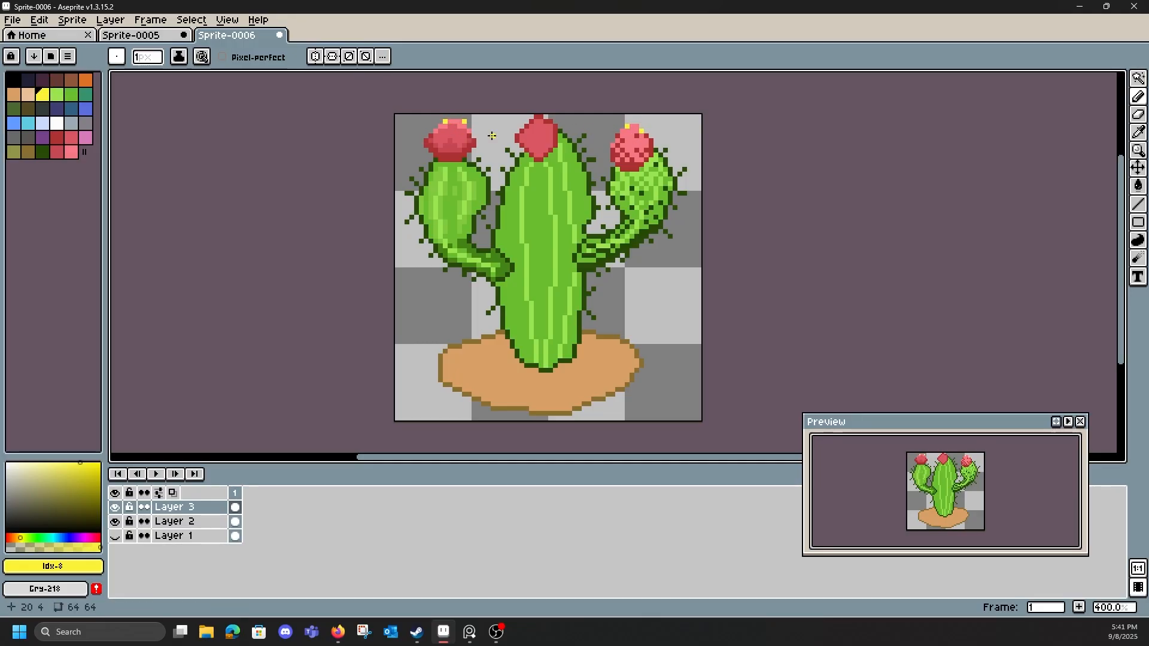